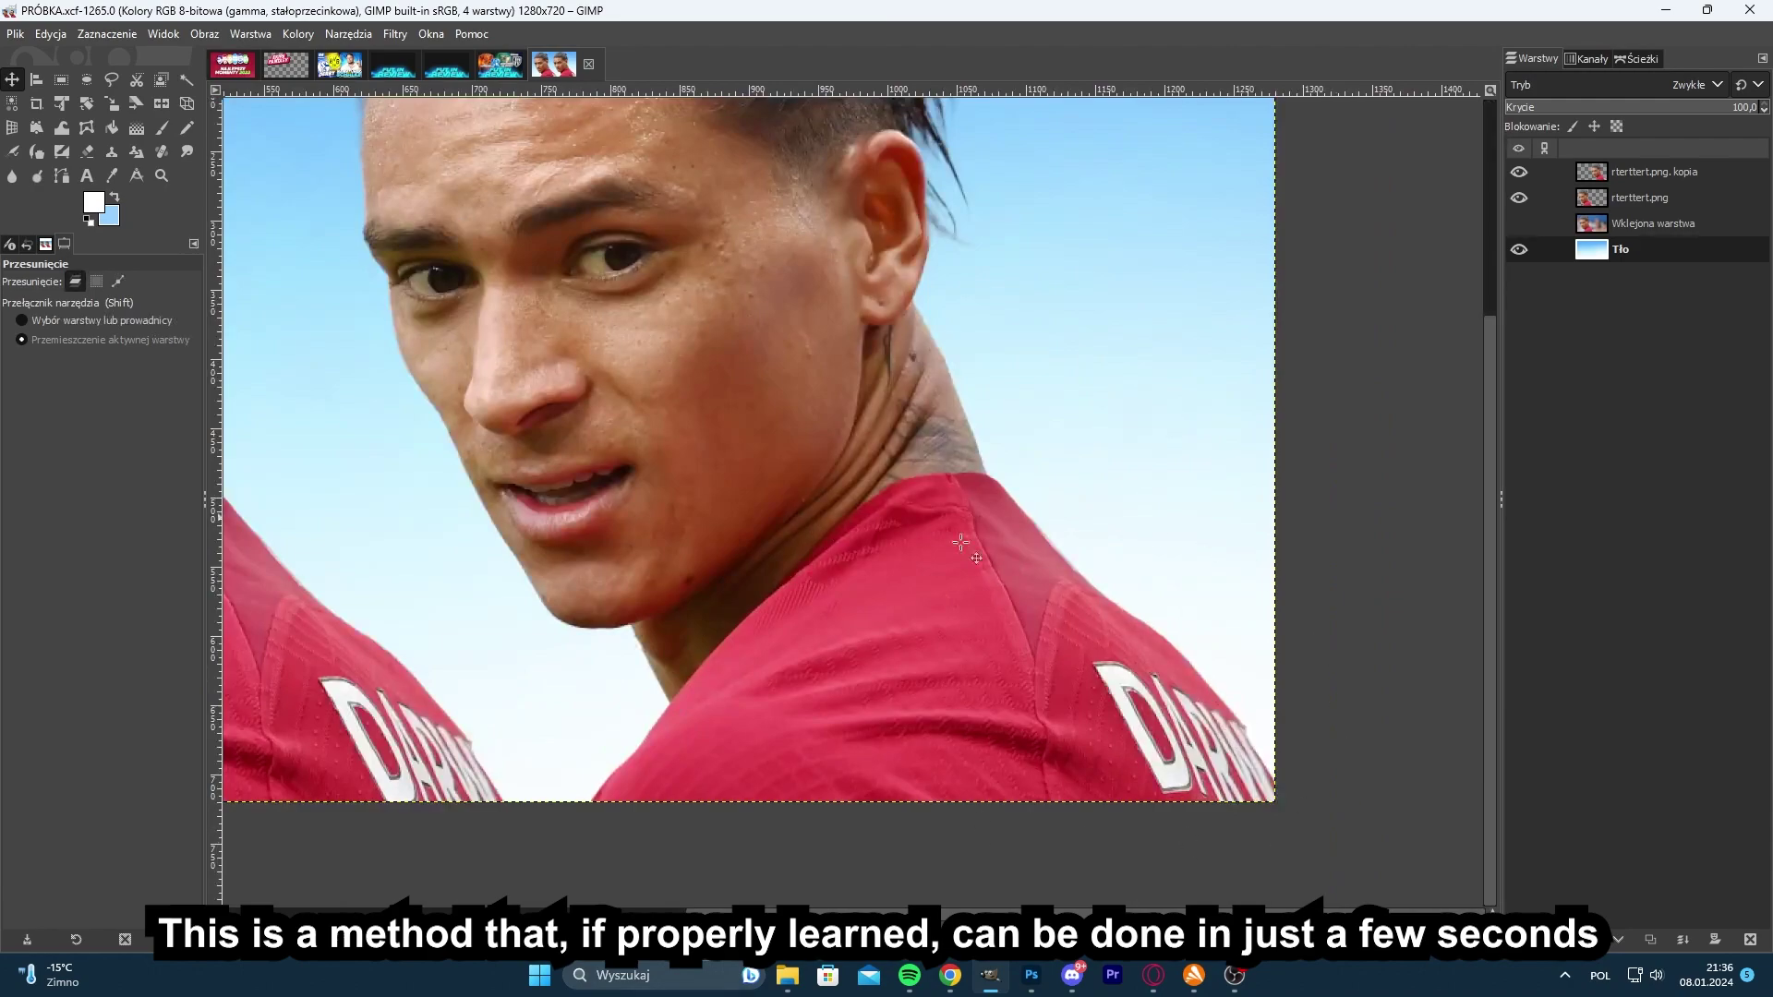
- Choose the Clone tool and set its brush size to 14 for retouching the face copy
{"action": "scroll", "coordinate": [884, 439], "scroll_direction": "down", "scroll_amount": 1}
{"action": "scroll", "coordinate": [780, 513], "scroll_direction": "up", "scroll_amount": 2}
{"action": "scroll", "coordinate": [820, 475], "scroll_direction": "down", "scroll_amount": 4}
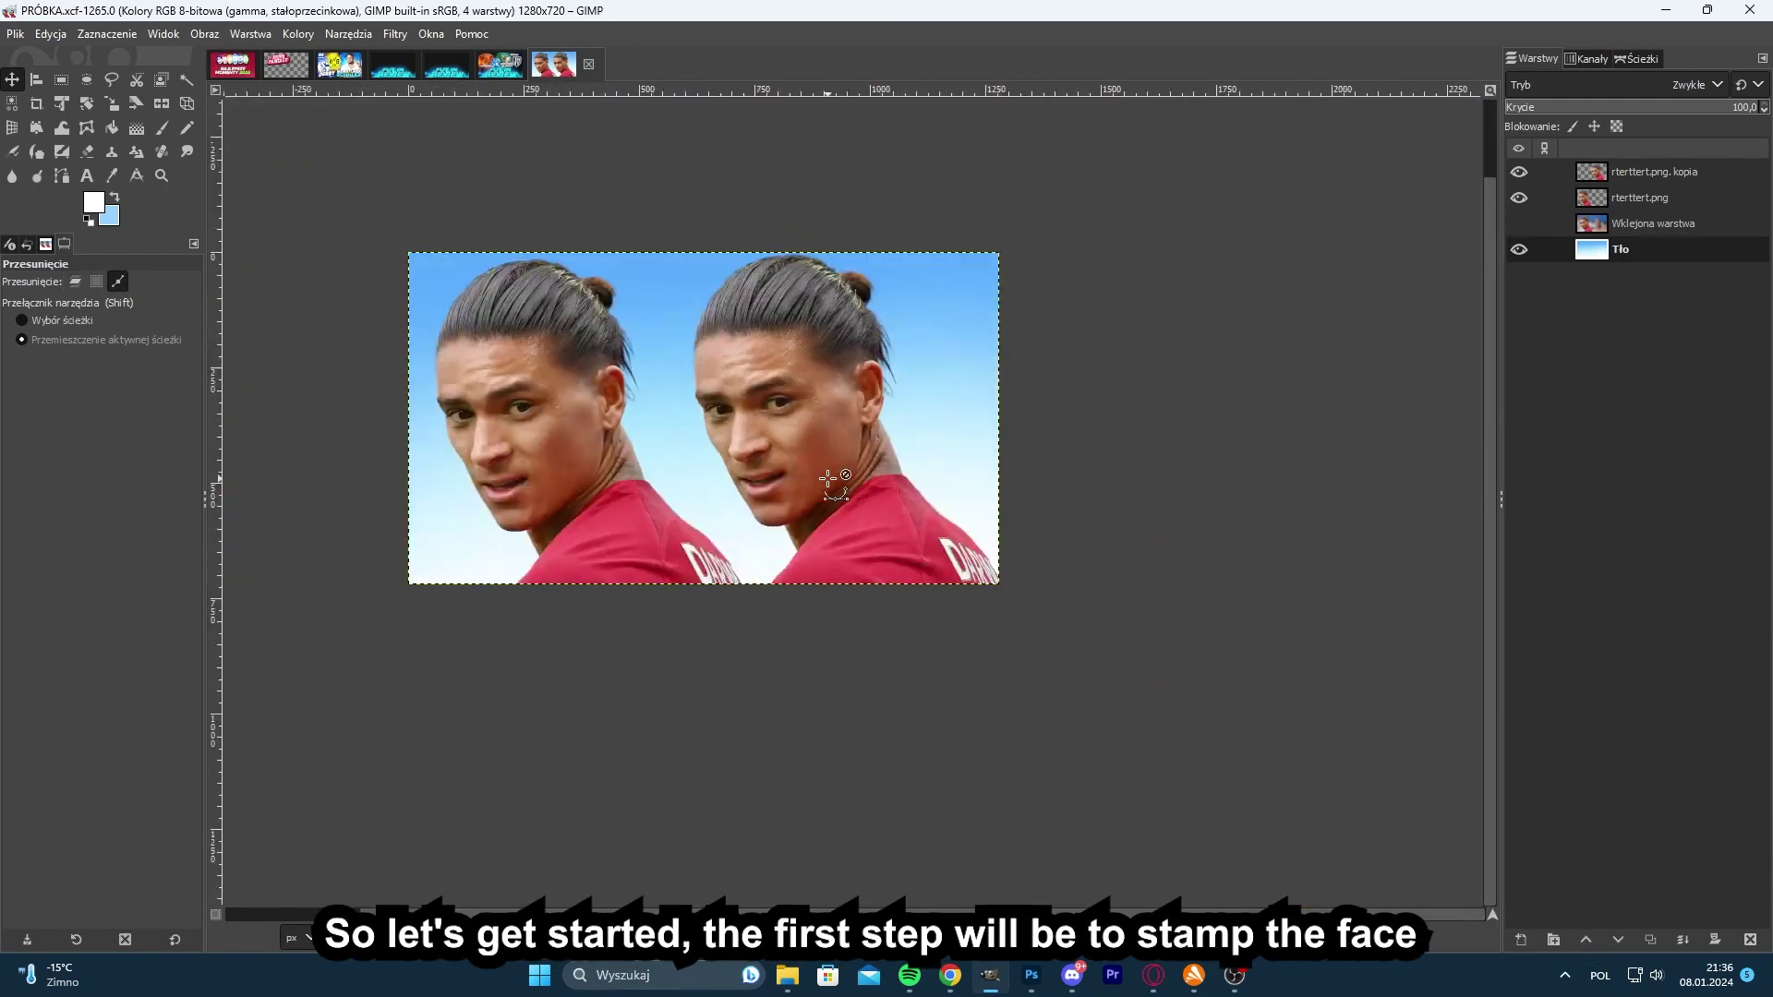
{"action": "scroll", "coordinate": [675, 350], "scroll_direction": "up", "scroll_amount": 1}
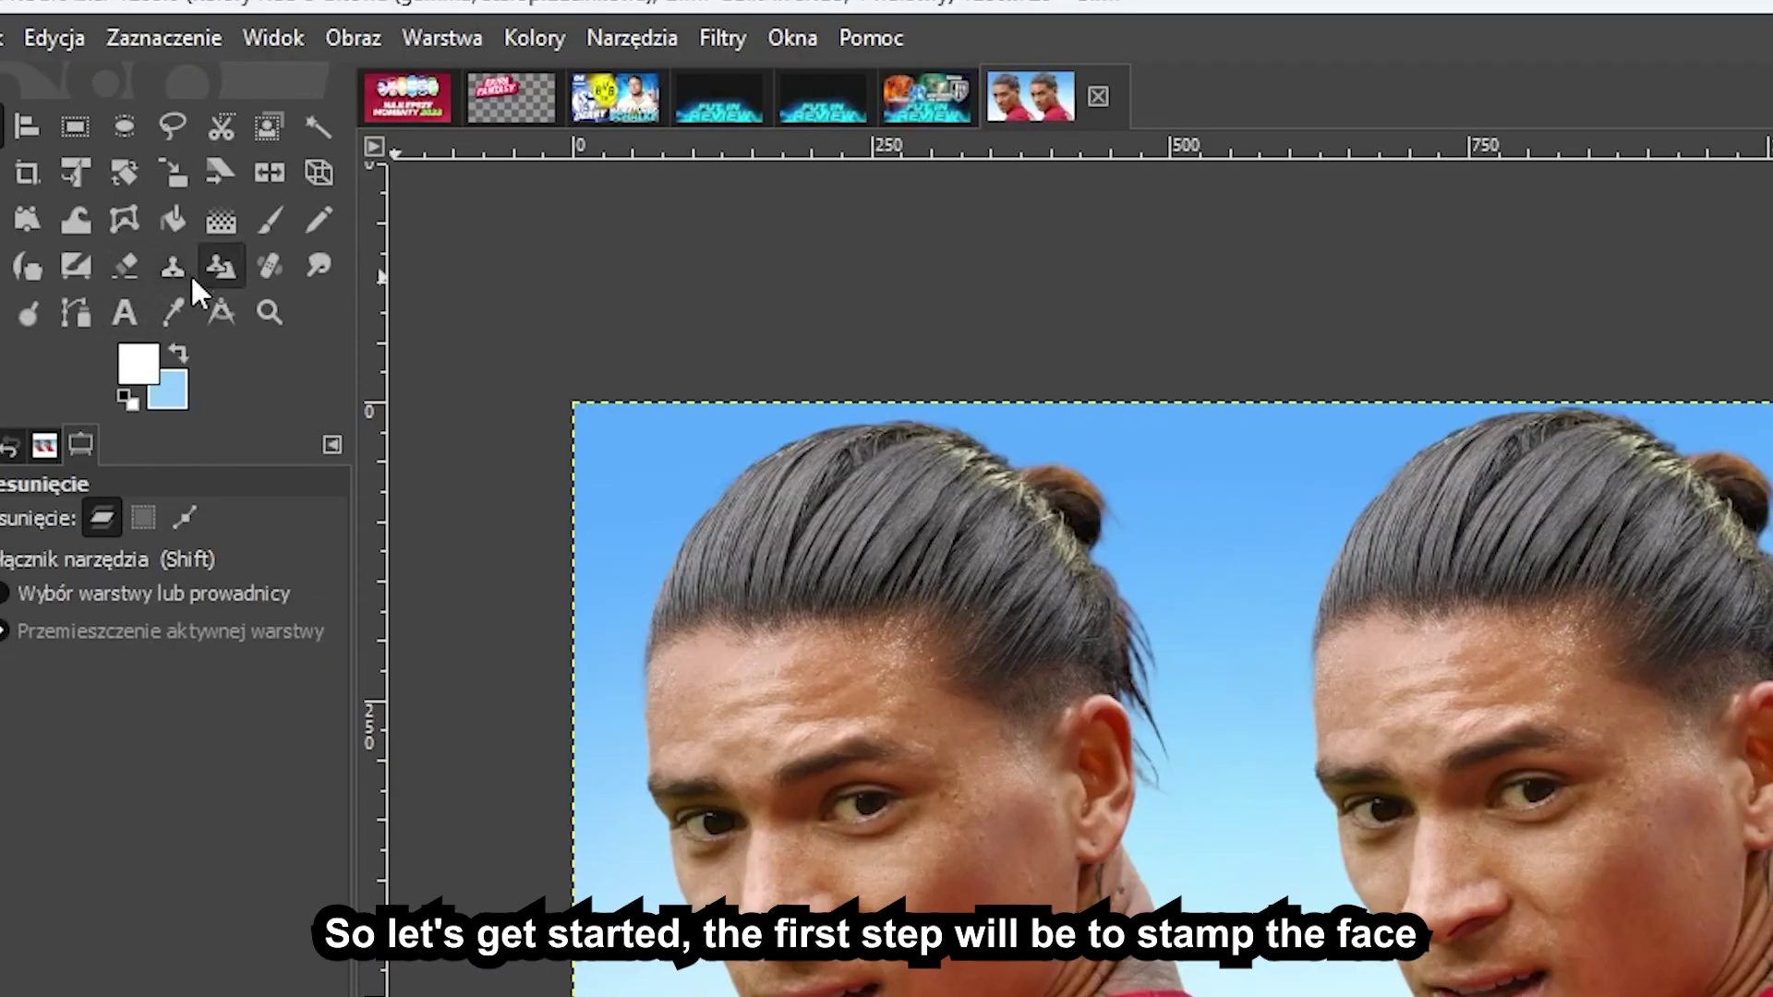
{"action": "left_click", "coordinate": [173, 267]}
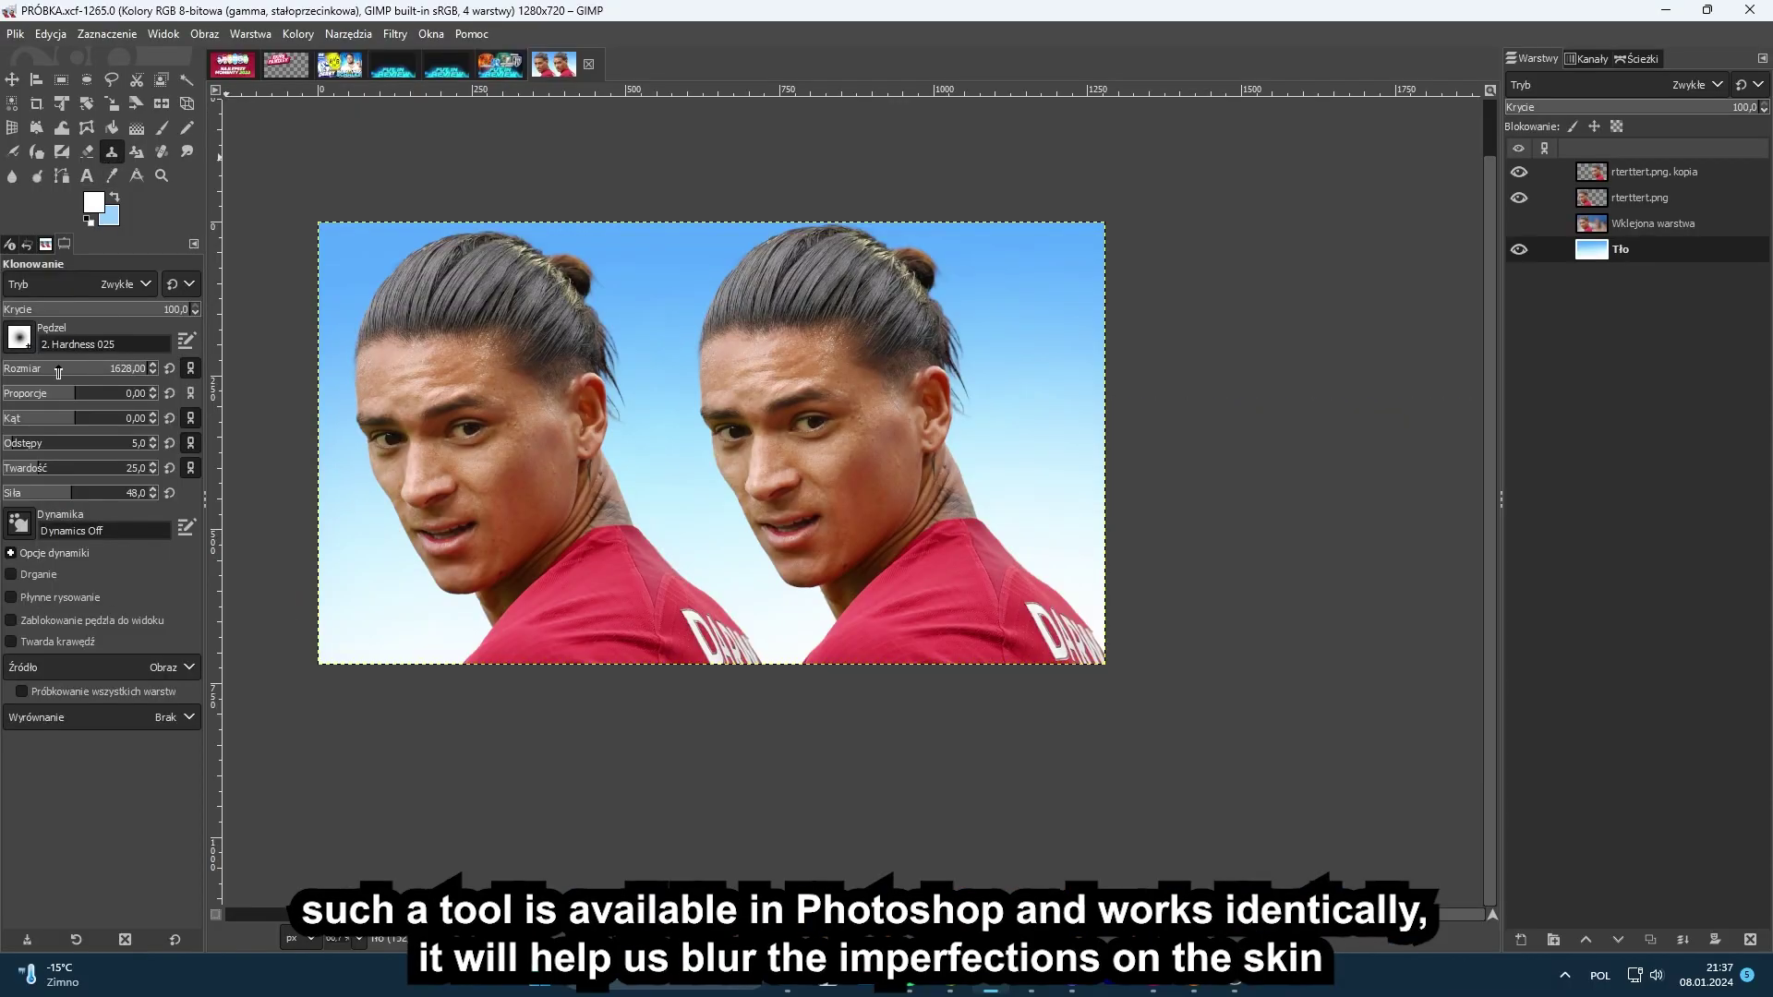
{"action": "left_click", "coordinate": [36, 372]}
{"action": "scroll", "coordinate": [839, 465], "scroll_direction": "up", "scroll_amount": 2}
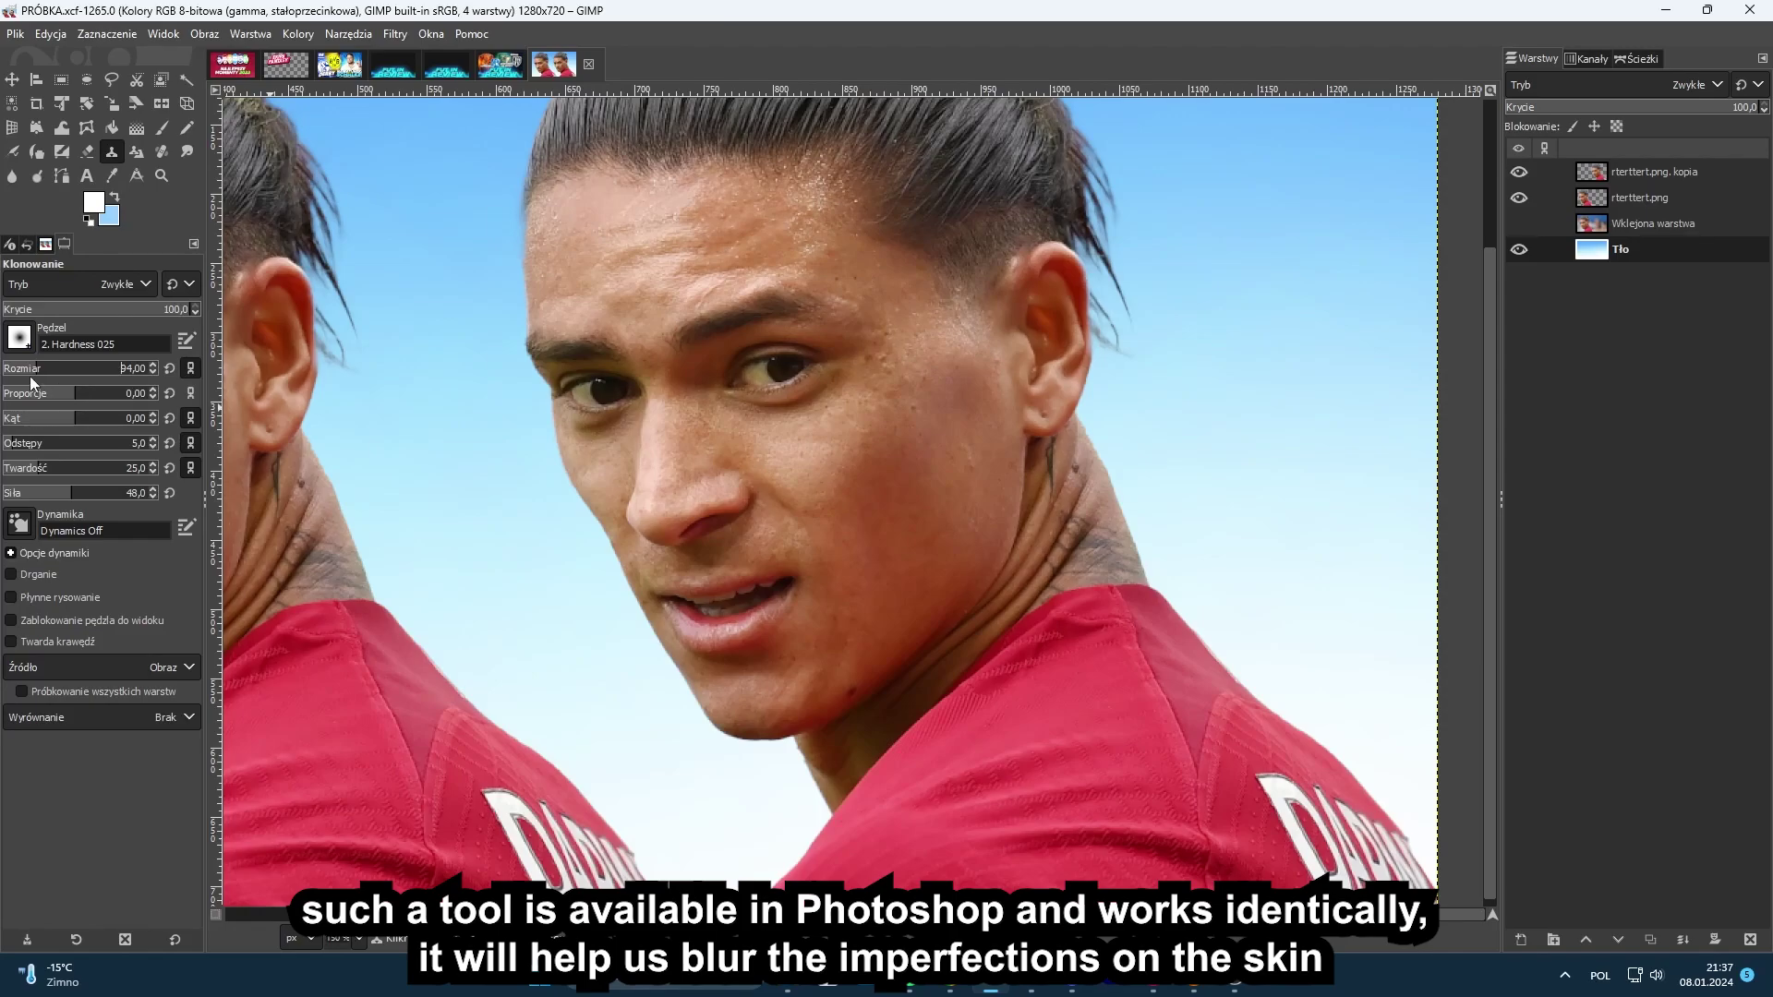
{"action": "scroll", "coordinate": [839, 691], "scroll_direction": "up", "scroll_amount": 3}
{"action": "scroll", "coordinate": [837, 655], "scroll_direction": "down", "scroll_amount": 2}
{"action": "scroll", "coordinate": [831, 679], "scroll_direction": "up", "scroll_amount": 3}
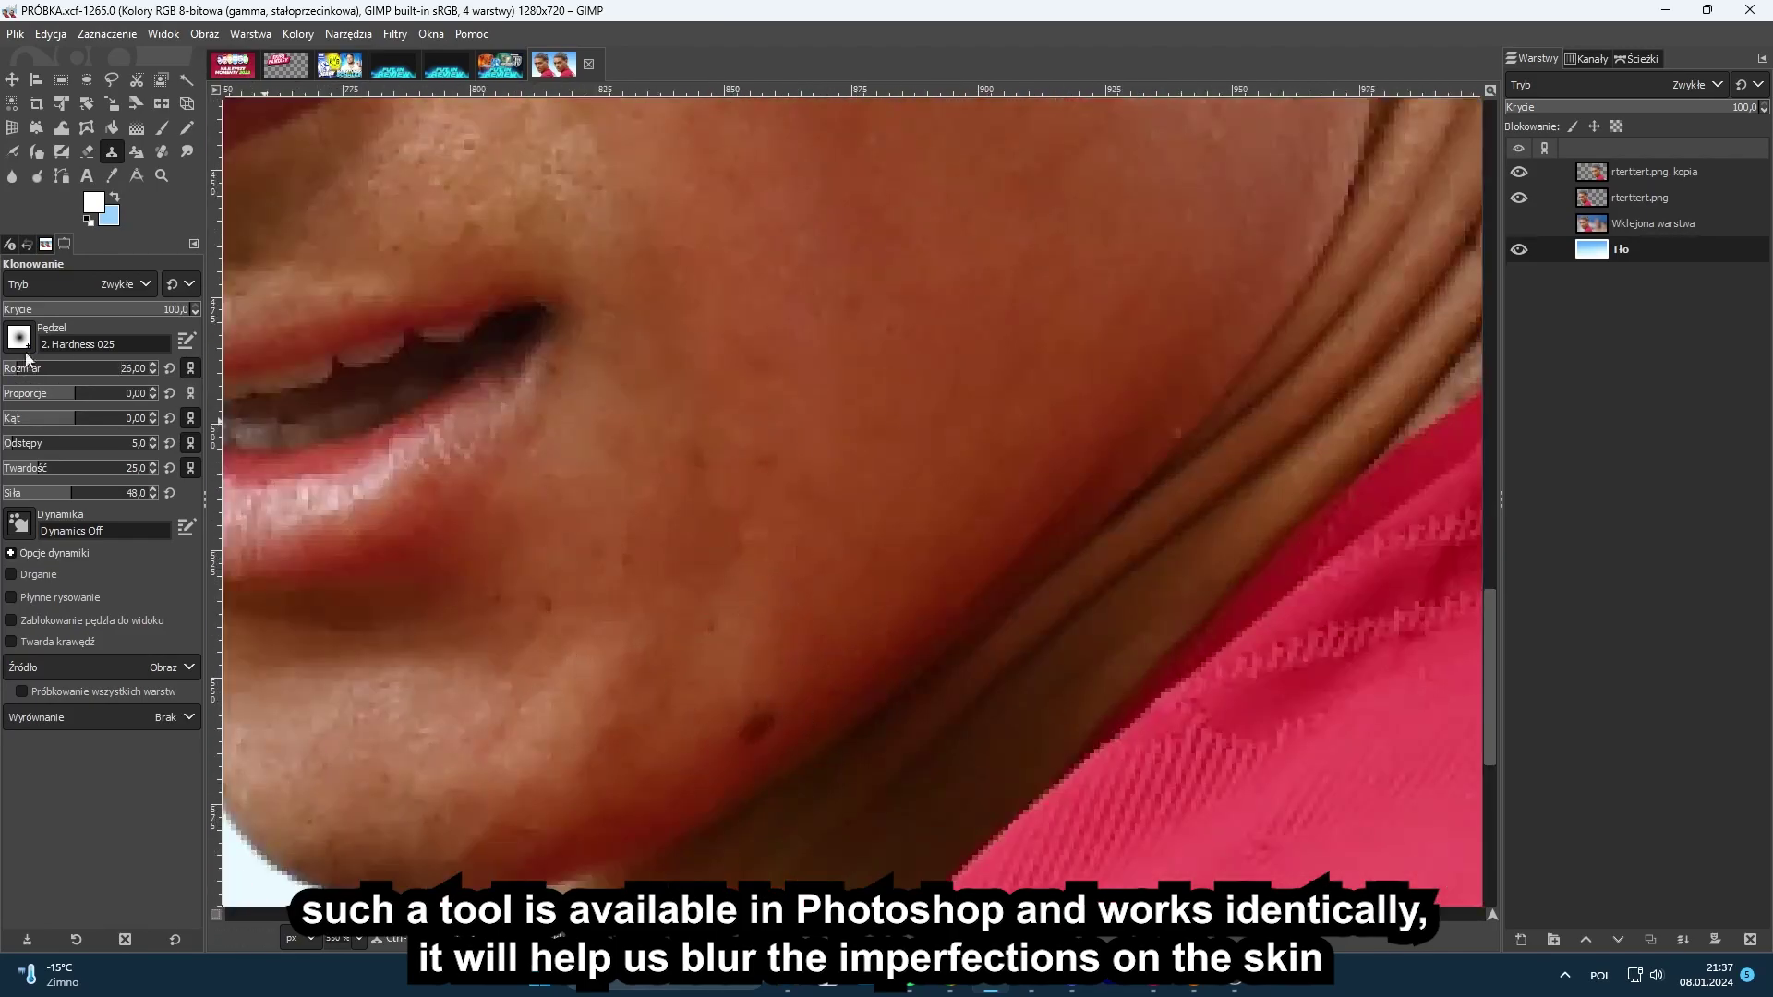
{"action": "left_click_drag", "start_coordinate": [16, 373], "coordinate": [12, 373]}
- On the top layer, rterttert.png kopia, clone clean cheek skin over the dark mole on the lower jaw
{"action": "scroll", "coordinate": [879, 665], "scroll_direction": "down", "scroll_amount": 1}
{"action": "scroll", "coordinate": [822, 662], "scroll_direction": "up", "scroll_amount": 2}
{"action": "left_click", "coordinate": [820, 552], "text": "ctrl"}
{"action": "left_click", "coordinate": [777, 626]}
{"action": "left_click", "coordinate": [1659, 174]}
{"action": "left_click", "coordinate": [849, 530], "text": "ctrl"}
{"action": "left_click", "coordinate": [764, 642]}
- Clone nearby clean skin over the small blemishes on the chin and below the lower lip
{"action": "scroll", "coordinate": [979, 600], "scroll_direction": "down", "scroll_amount": 2}
{"action": "scroll", "coordinate": [677, 591], "scroll_direction": "up", "scroll_amount": 1}
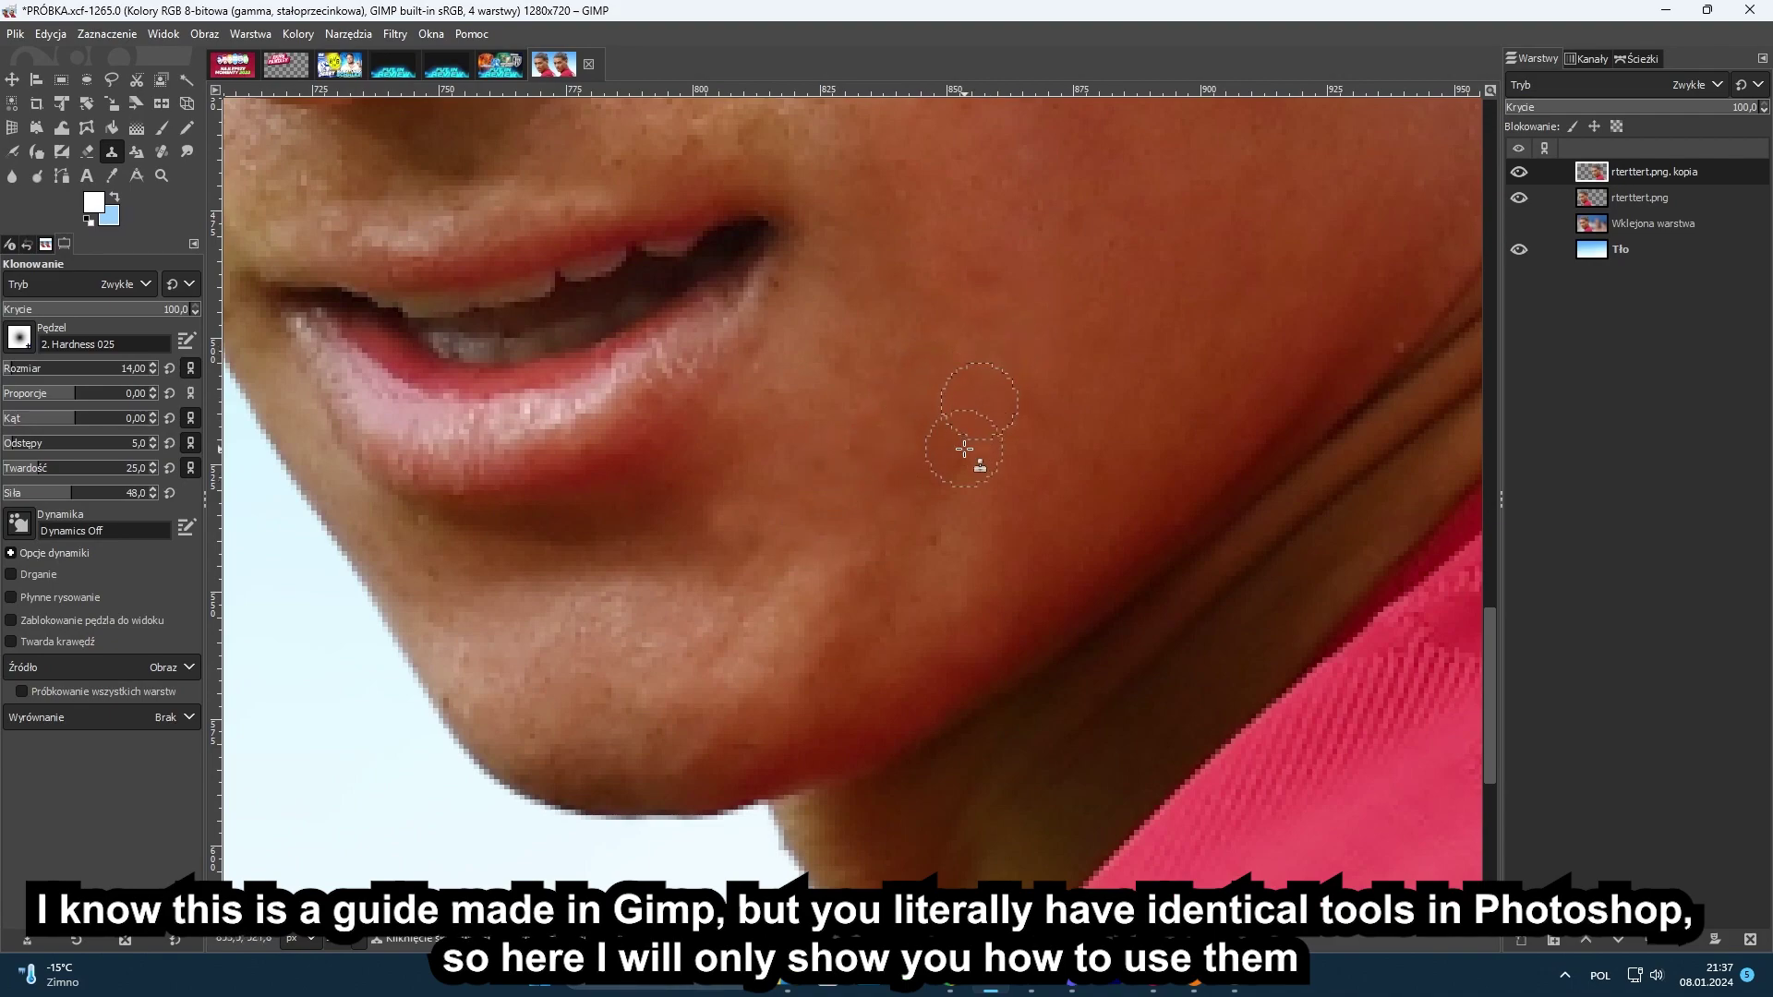
{"action": "left_click", "coordinate": [950, 508], "text": "ctrl"}
{"action": "left_click", "coordinate": [935, 539]}
{"action": "left_click", "coordinate": [680, 533], "text": "ctrl"}
{"action": "left_click", "coordinate": [661, 510]}
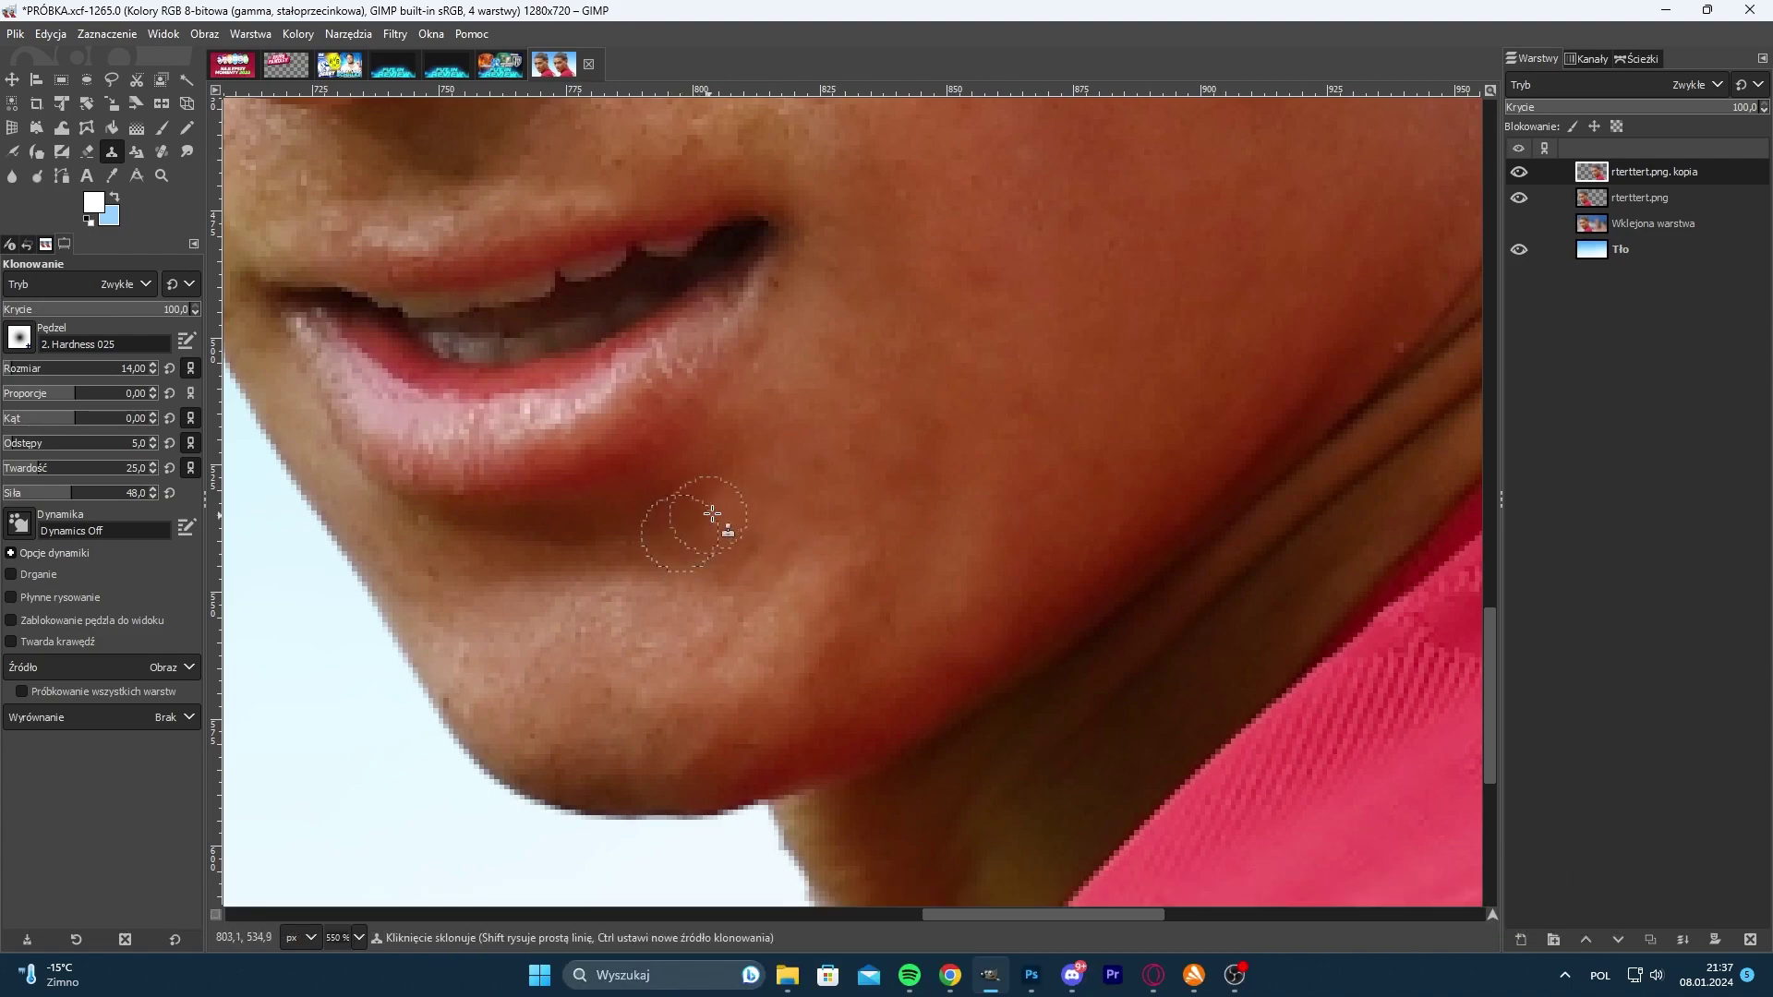
{"action": "left_click", "coordinate": [405, 569], "text": "ctrl"}
{"action": "left_click_drag", "start_coordinate": [435, 655], "coordinate": [449, 691]}
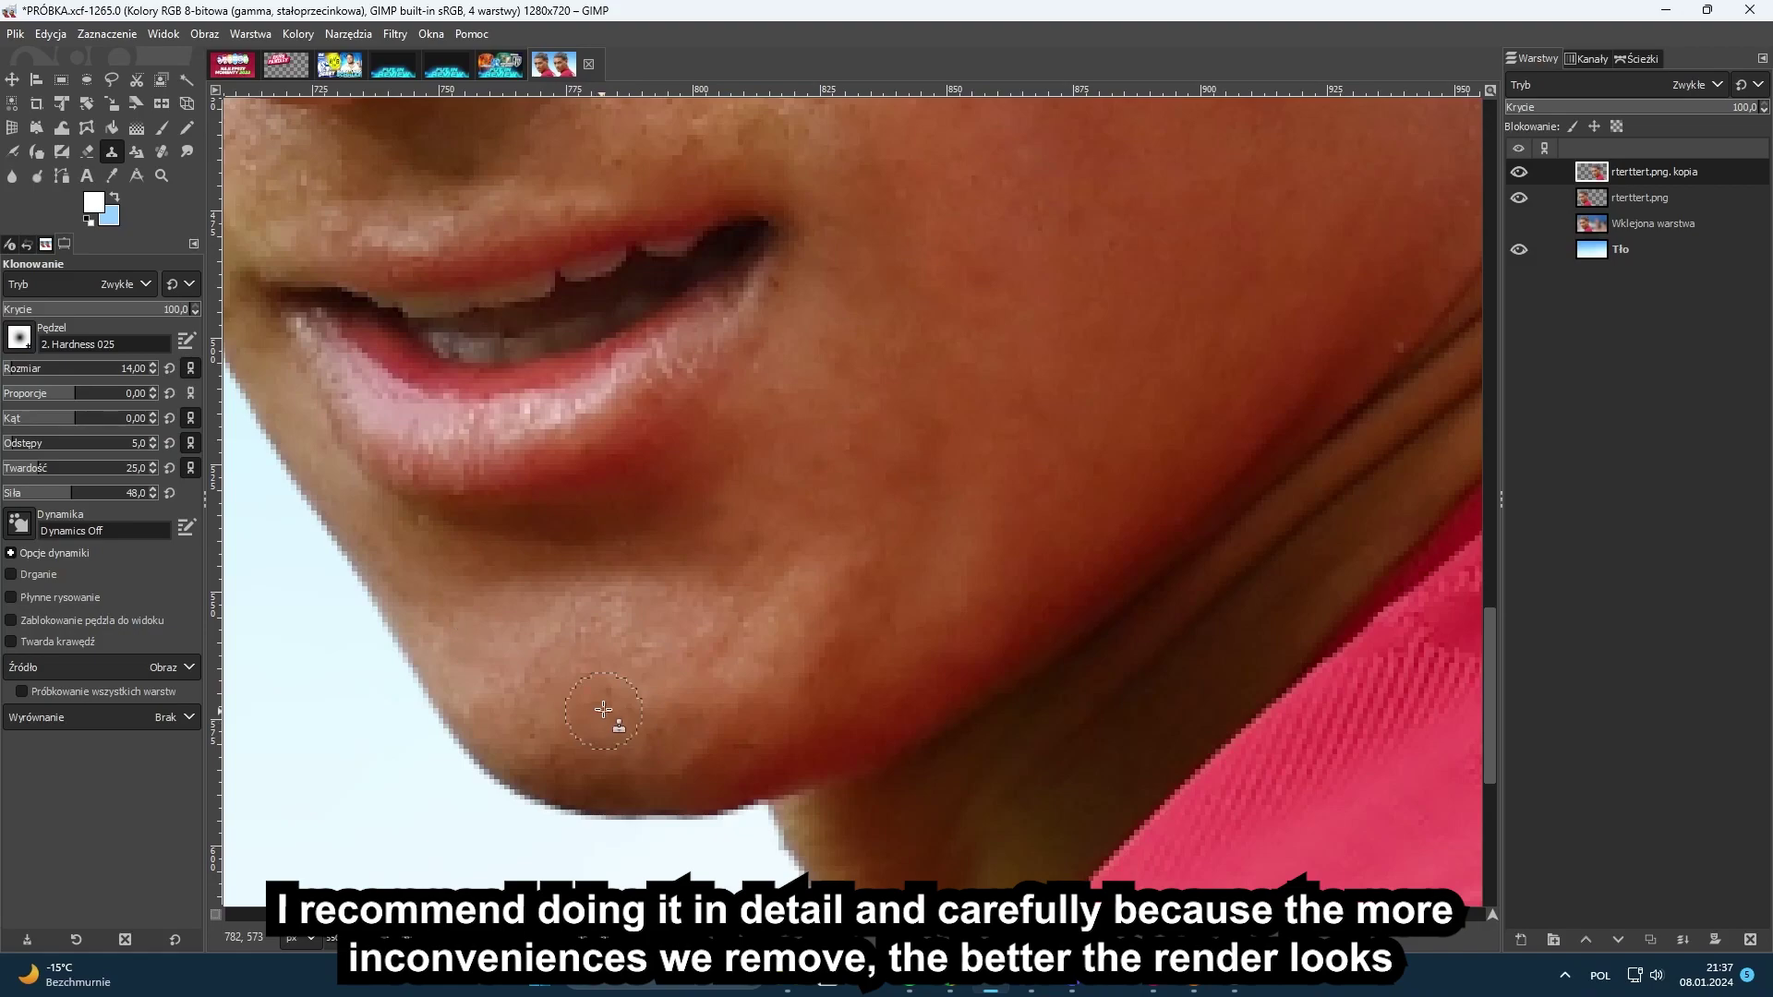
- Clone clean skin over the dark spots between the outer corner of the mouth and the face's edge
{"action": "left_click", "coordinate": [684, 677], "text": "ctrl"}
{"action": "scroll", "coordinate": [1014, 445], "scroll_direction": "down", "scroll_amount": 3}
{"action": "scroll", "coordinate": [999, 369], "scroll_direction": "up", "scroll_amount": 1}
{"action": "scroll", "coordinate": [582, 403], "scroll_direction": "up", "scroll_amount": 3}
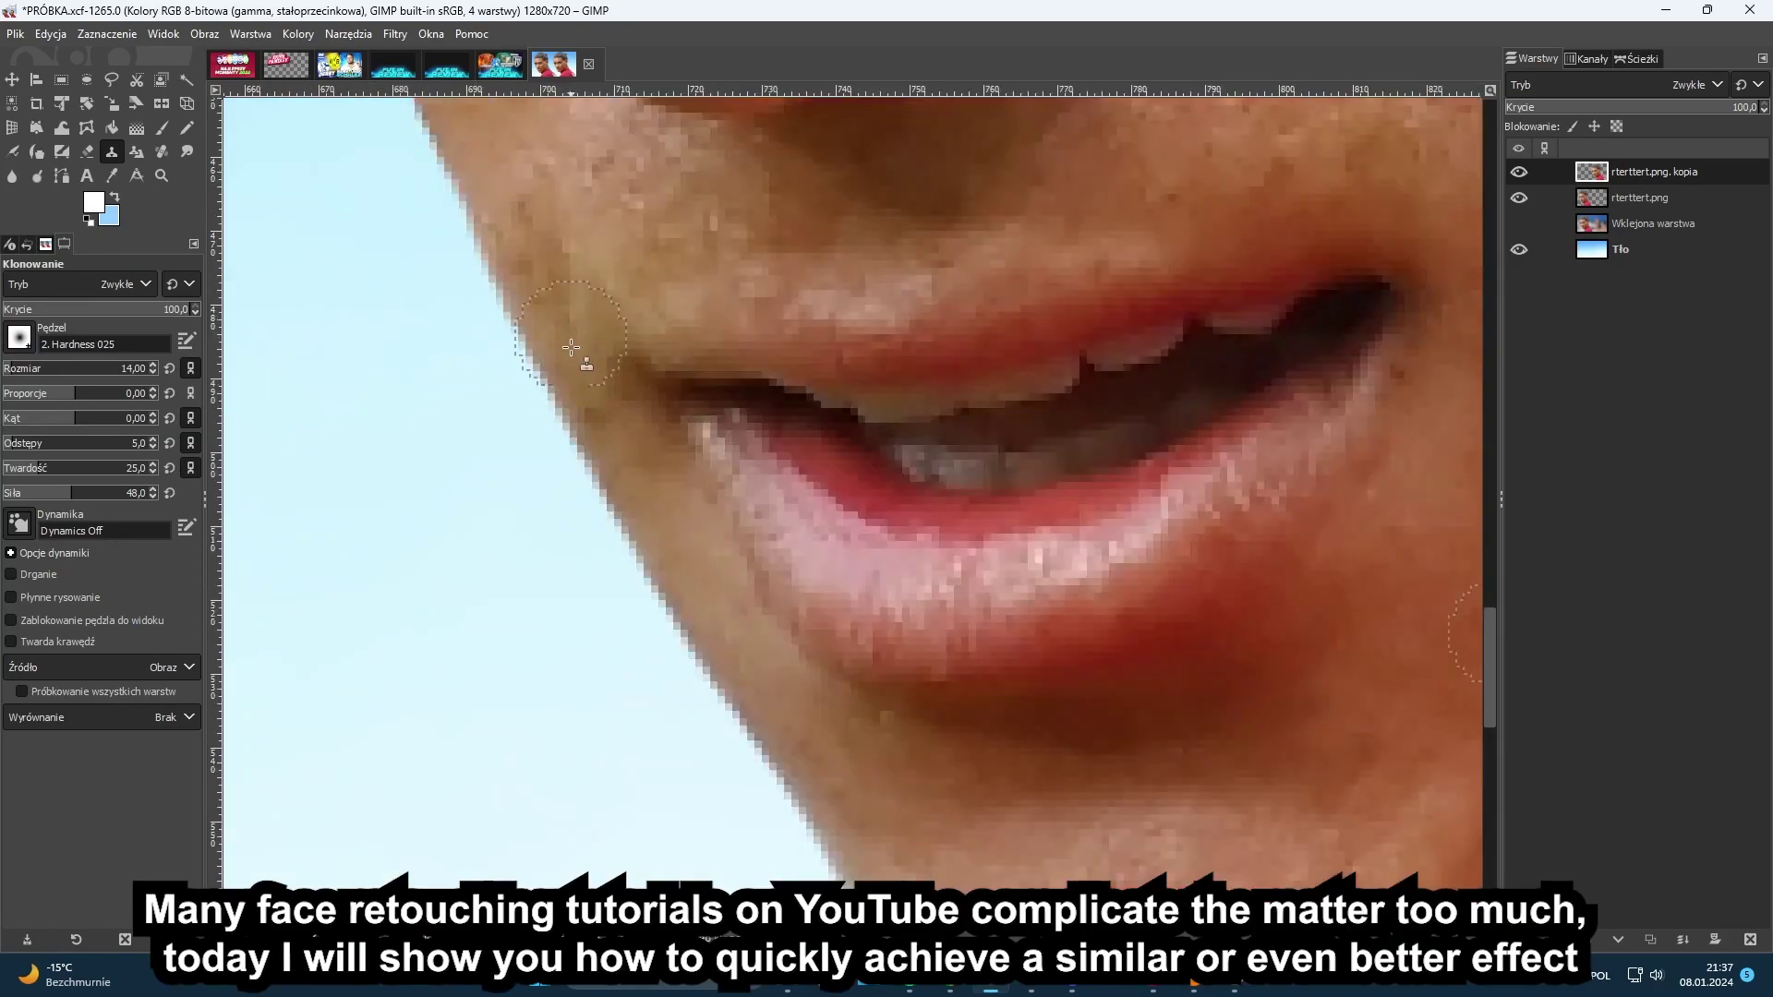
{"action": "scroll", "coordinate": [749, 420], "scroll_direction": "down", "scroll_amount": 3}
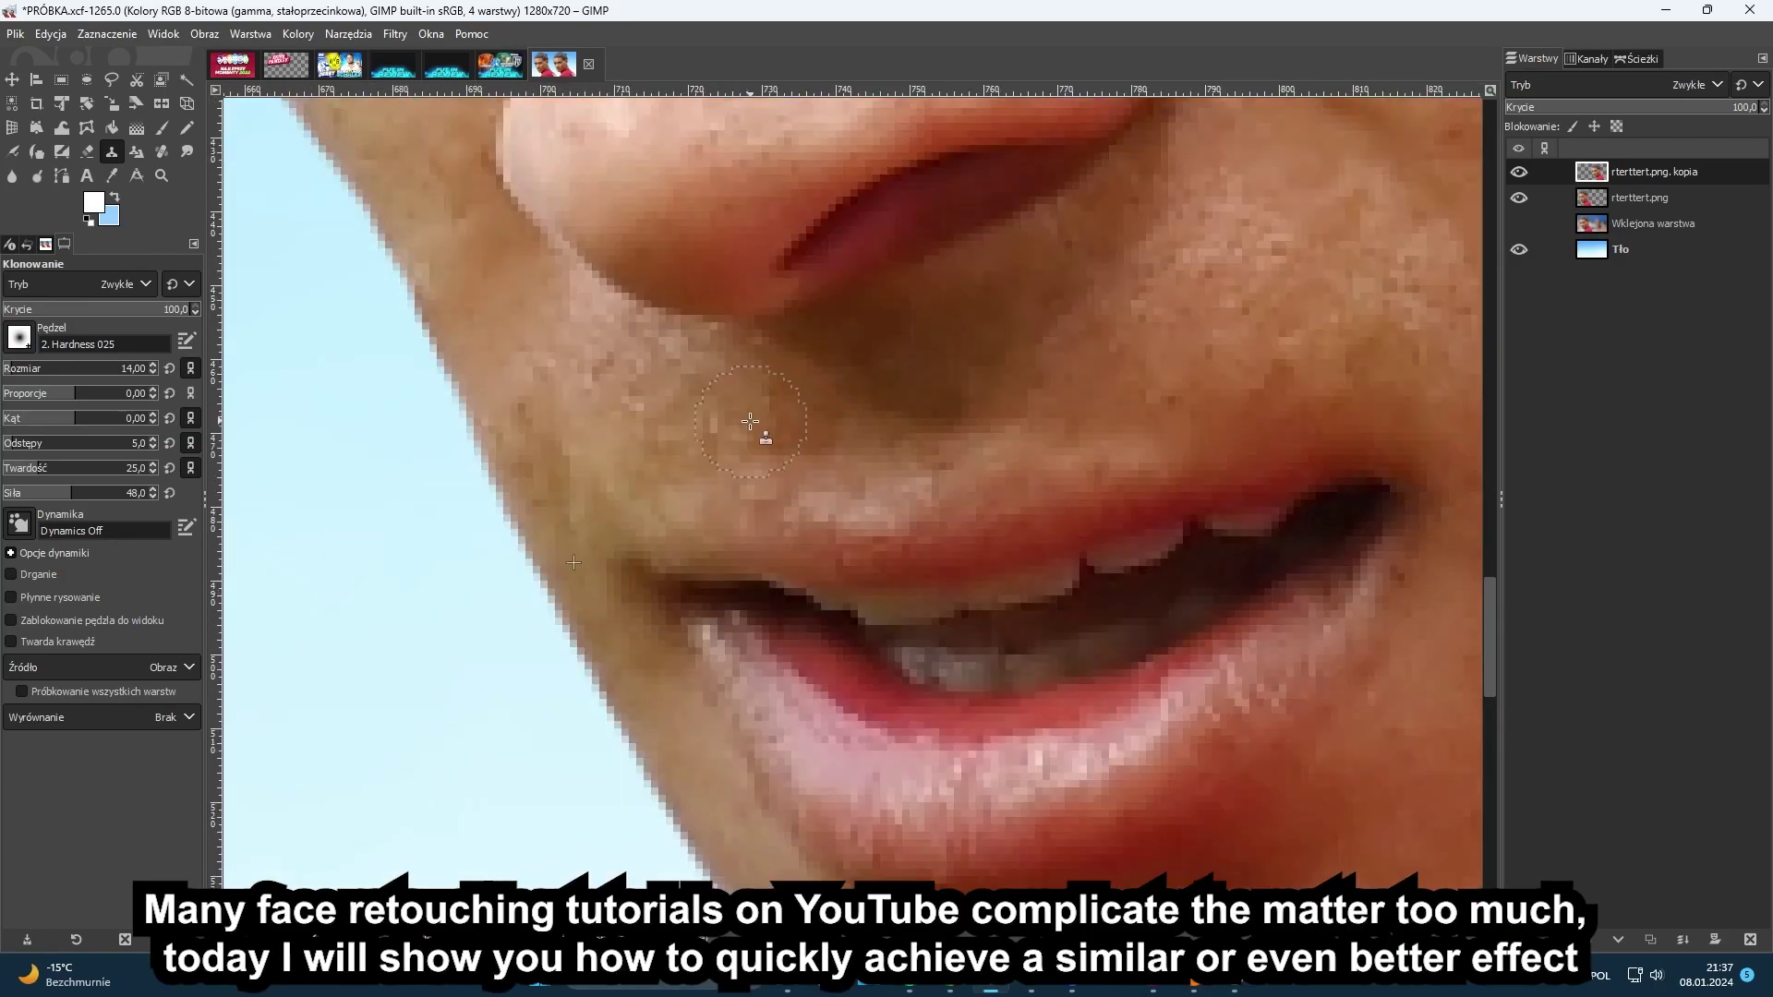
{"action": "scroll", "coordinate": [1002, 323], "scroll_direction": "up", "scroll_amount": 1}
{"action": "scroll", "coordinate": [1001, 323], "scroll_direction": "down", "scroll_amount": 3}
{"action": "scroll", "coordinate": [1244, 311], "scroll_direction": "up", "scroll_amount": 1}
{"action": "scroll", "coordinate": [1117, 317], "scroll_direction": "up", "scroll_amount": 1}
{"action": "scroll", "coordinate": [1117, 317], "scroll_direction": "down", "scroll_amount": 3}
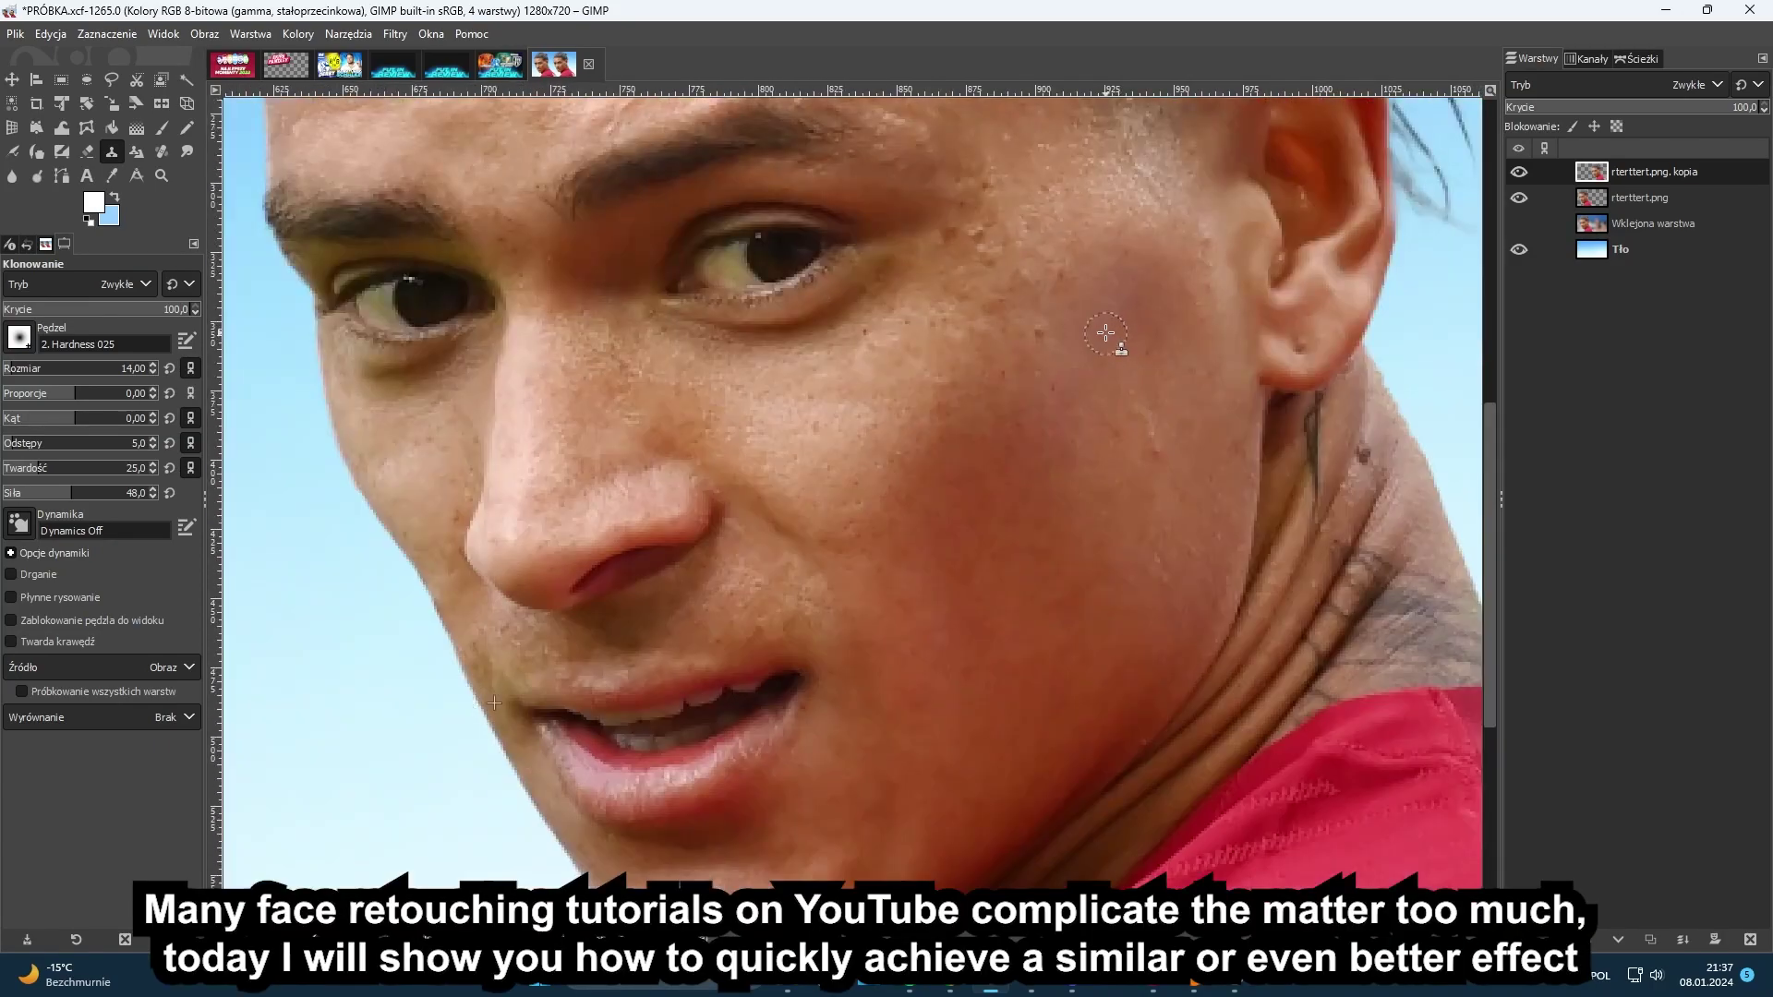
- Retouch the skin along the bottom edge of the chin with the Clone tool
{"action": "scroll", "coordinate": [1025, 562], "scroll_direction": "up", "scroll_amount": 1}
{"action": "scroll", "coordinate": [879, 637], "scroll_direction": "up", "scroll_amount": 3}
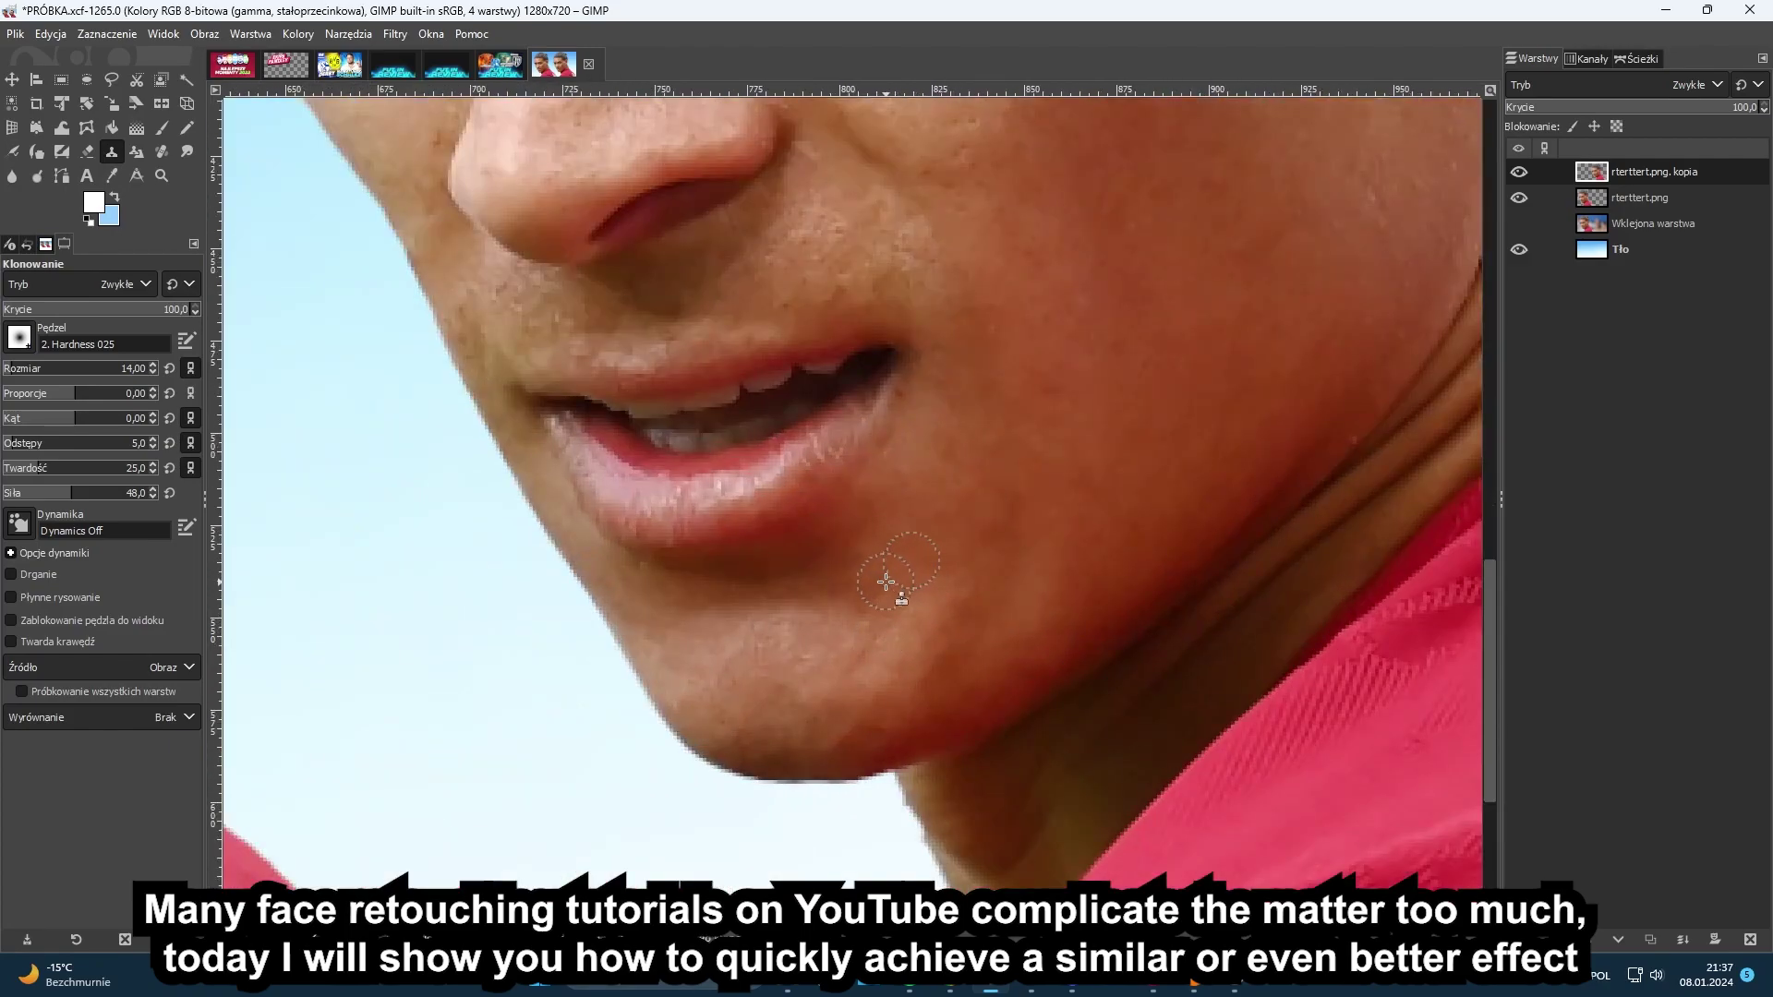
{"action": "mouse_move", "coordinate": [892, 719]}
{"action": "left_mouse_down"}
{"action": "mouse_move", "coordinate": [930, 675]}
{"action": "mouse_move", "coordinate": [922, 725]}
{"action": "mouse_move", "coordinate": [885, 728]}
{"action": "left_mouse_up"}
{"action": "left_click", "coordinate": [863, 749], "text": "ctrl"}
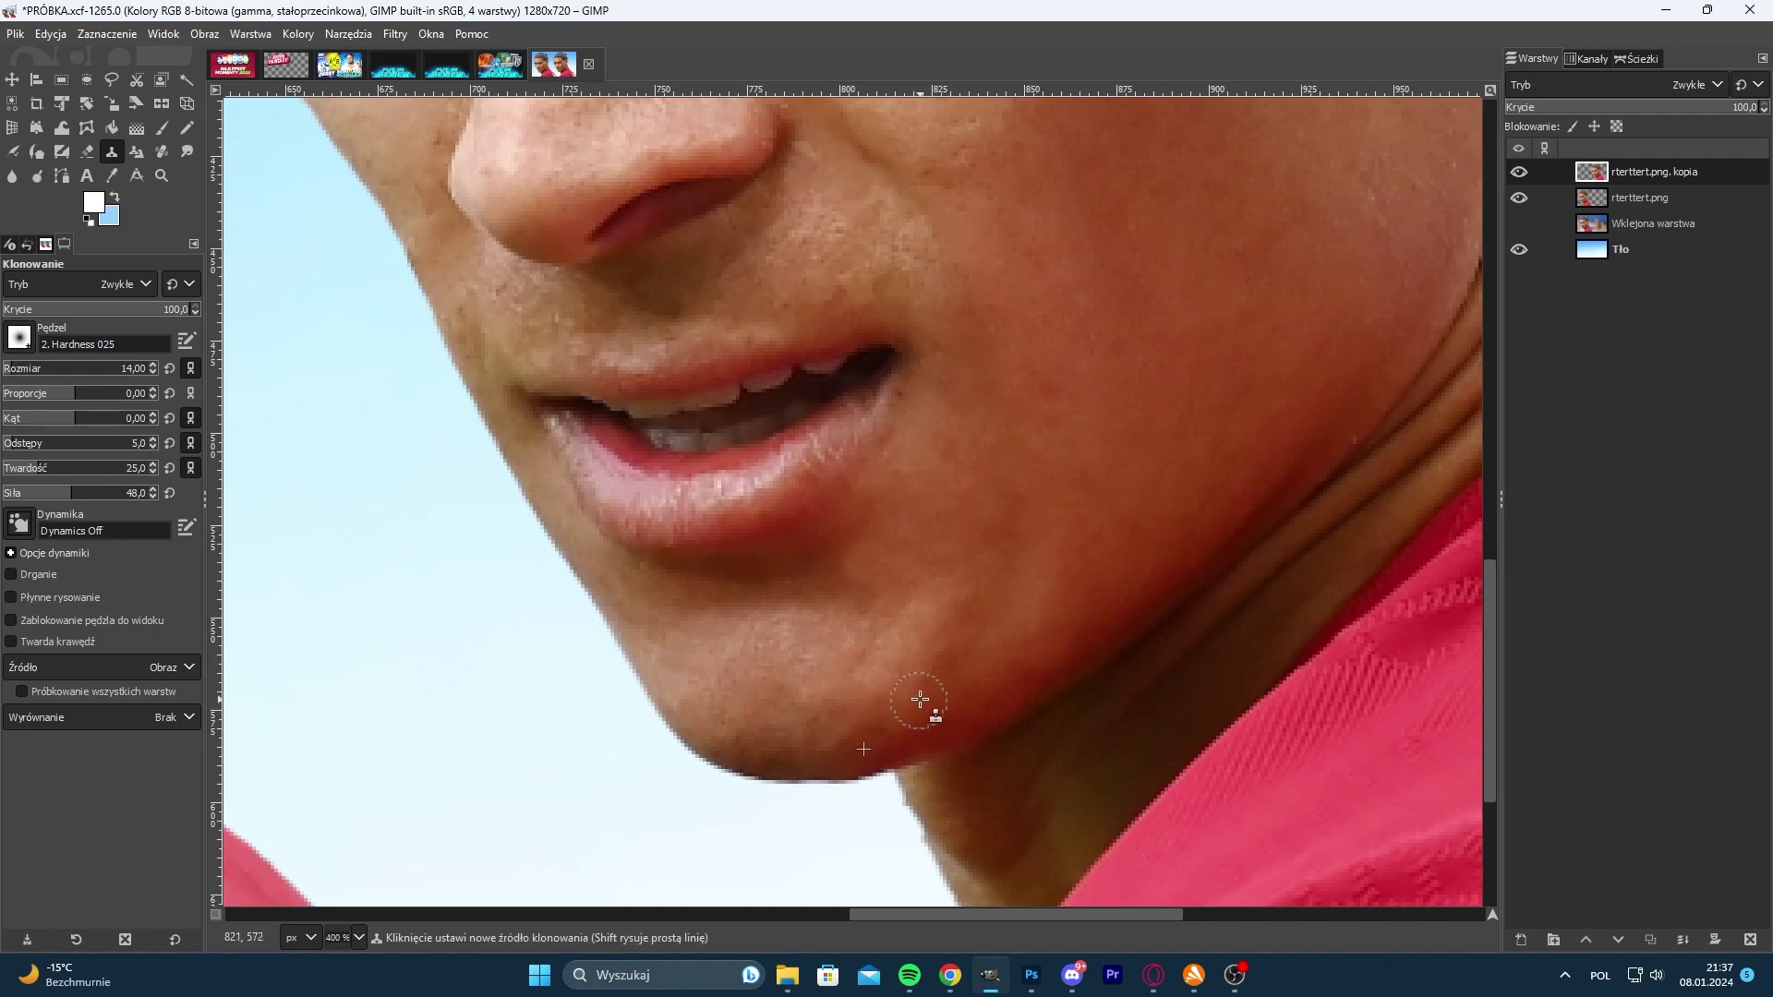
- Clone clean skin over the mole on the neck below the ear
{"action": "scroll", "coordinate": [1077, 625], "scroll_direction": "down", "scroll_amount": 3}
{"action": "scroll", "coordinate": [1144, 509], "scroll_direction": "up", "scroll_amount": 2}
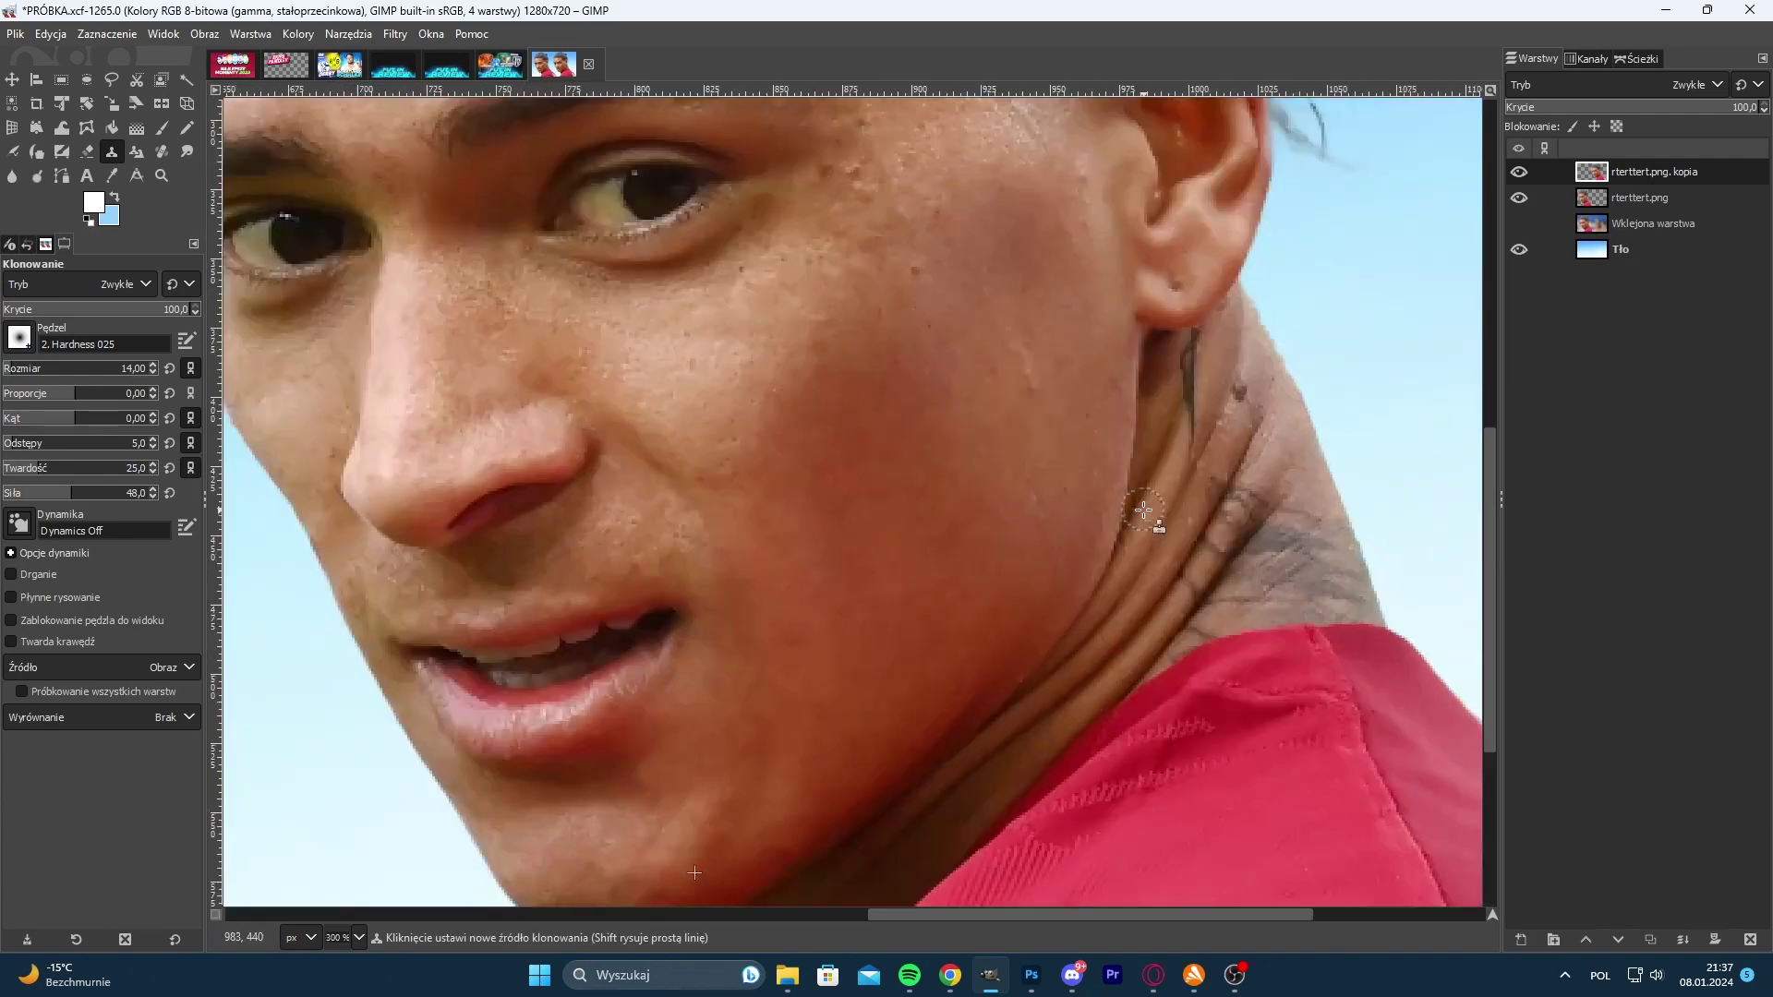
{"action": "scroll", "coordinate": [1118, 526], "scroll_direction": "down", "scroll_amount": 3}
{"action": "scroll", "coordinate": [1208, 423], "scroll_direction": "up", "scroll_amount": 5}
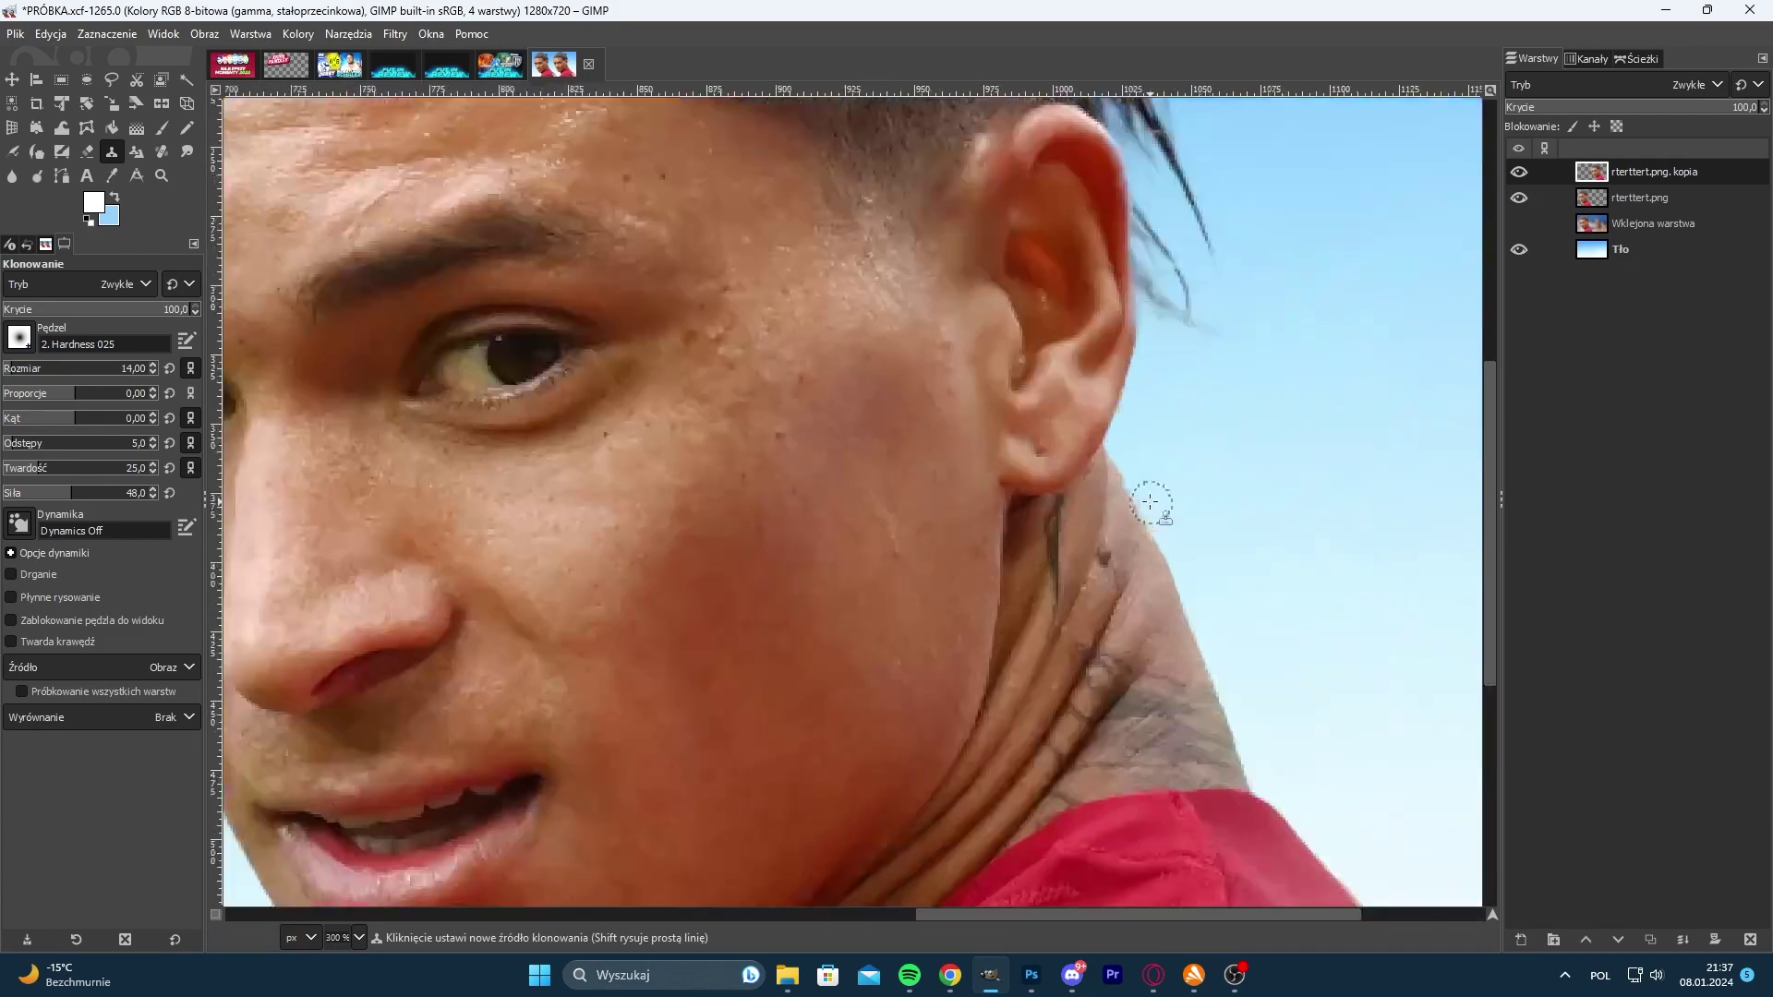
{"action": "key", "text": "ctrl+z"}
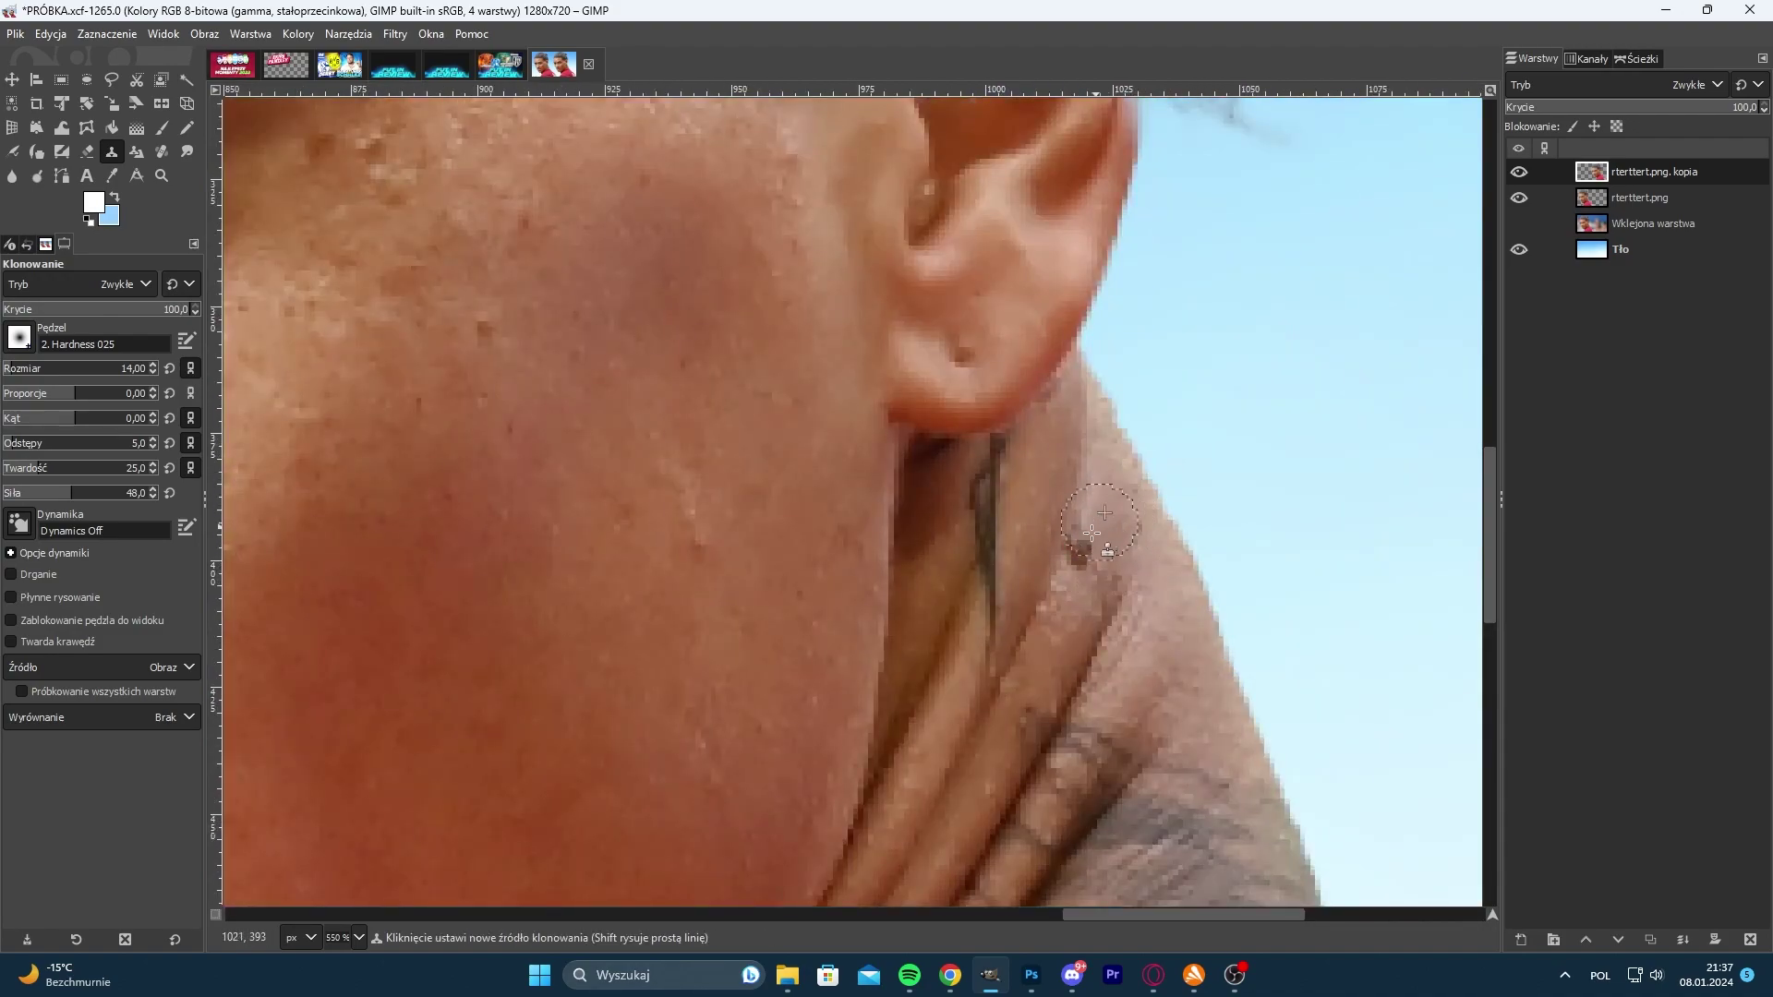
{"action": "scroll", "coordinate": [1089, 573], "scroll_direction": "down", "scroll_amount": 2}
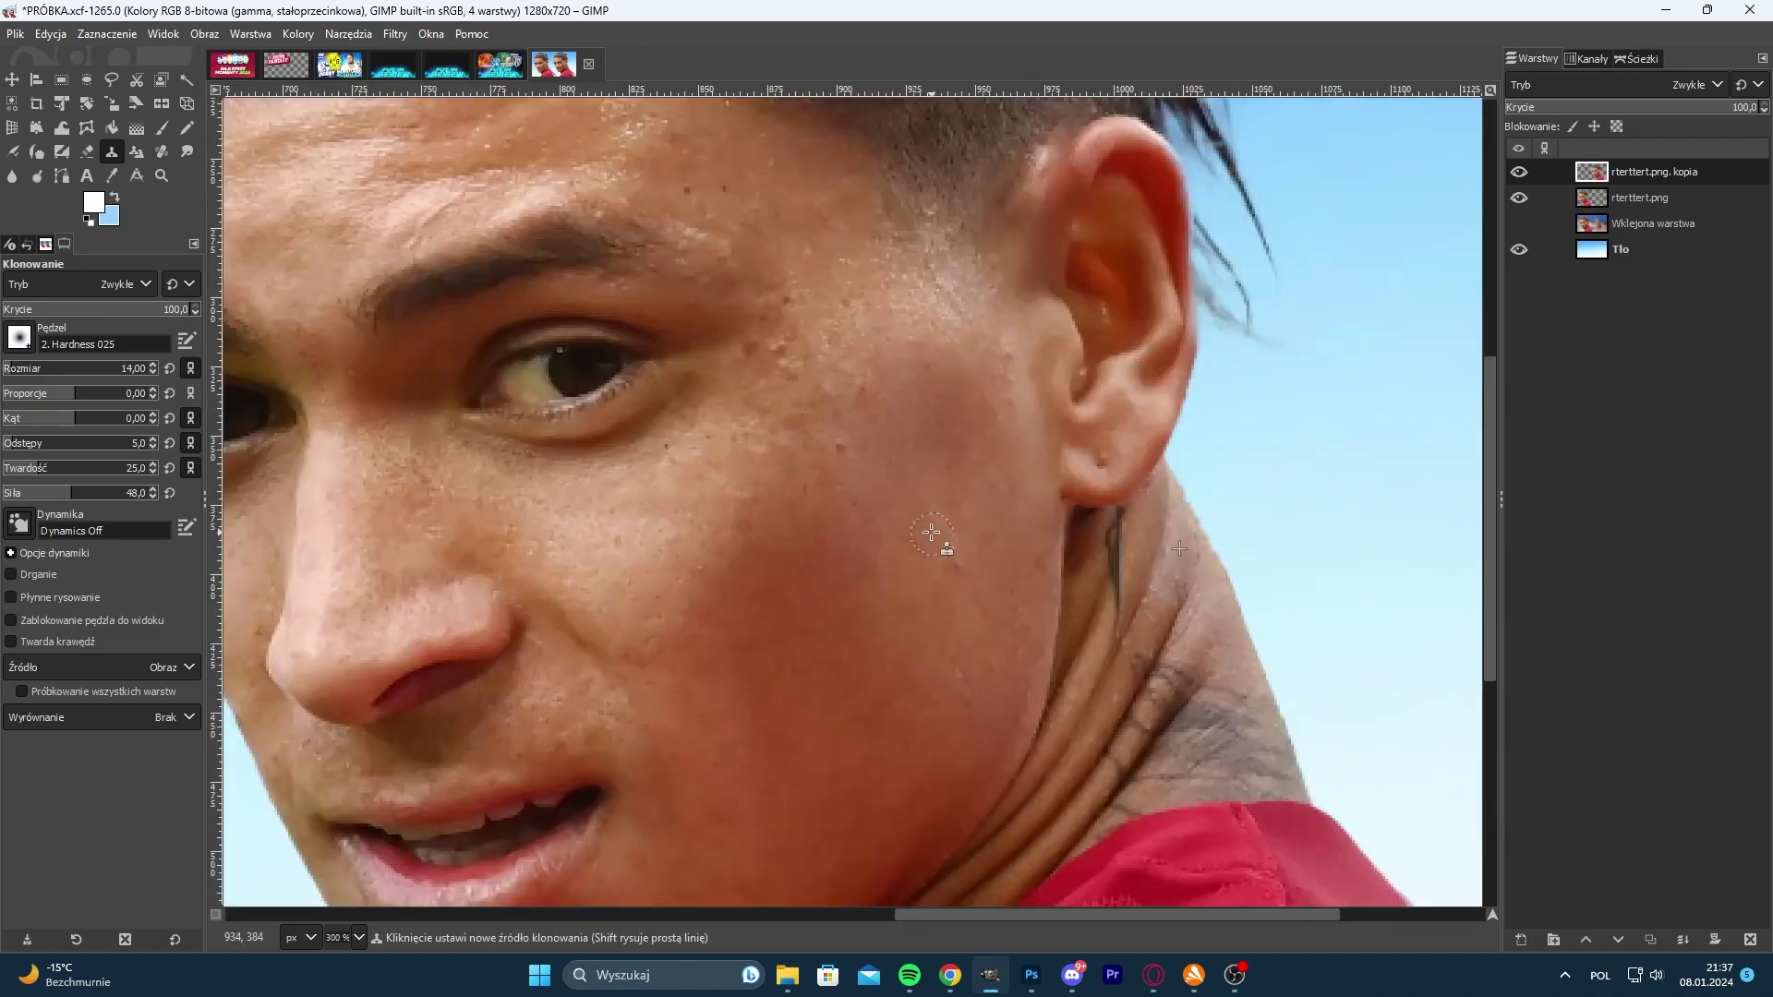
- Clone clean skin over the dark spots on the upper cheek between the eye and the ear
{"action": "scroll", "coordinate": [931, 533], "scroll_direction": "up", "scroll_amount": 1}
{"action": "left_click", "coordinate": [831, 419], "text": "ctrl"}
{"action": "left_click", "coordinate": [809, 420]}
{"action": "left_click", "coordinate": [849, 346], "text": "ctrl"}
{"action": "left_click", "coordinate": [837, 340]}
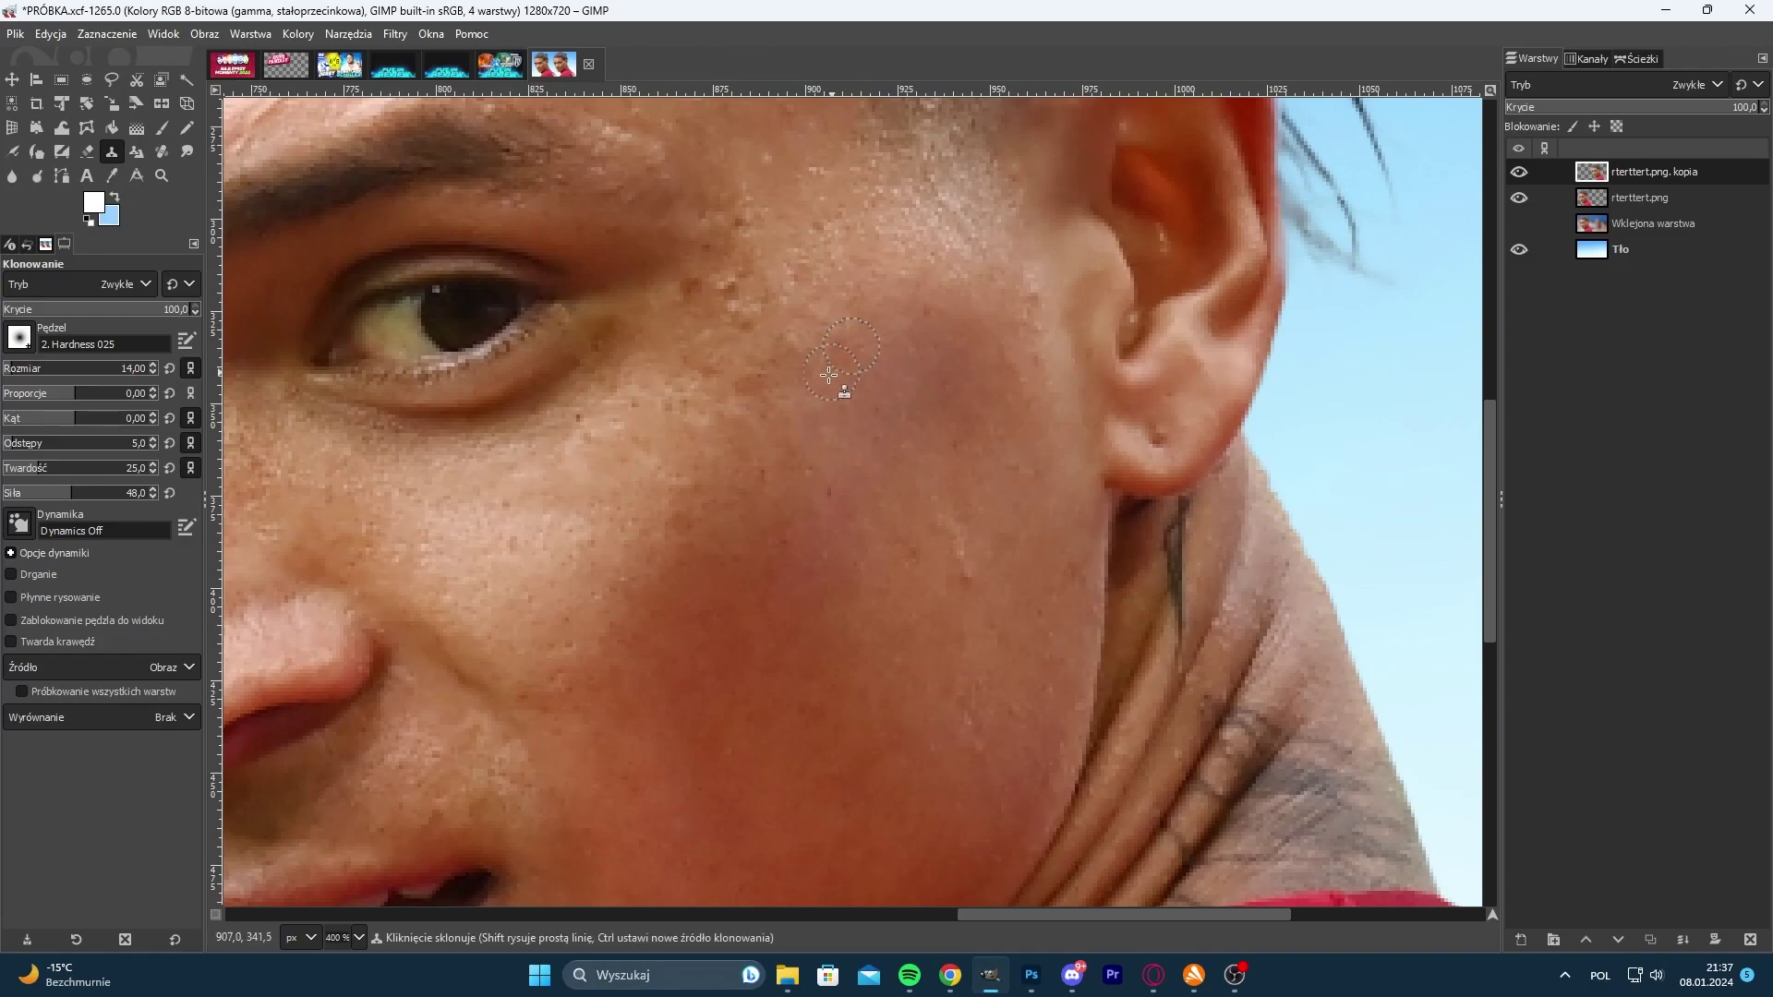
- Clone neighbouring skin over the small marks on the cheek below the eye
{"action": "left_click", "coordinate": [742, 416], "text": "ctrl"}
{"action": "left_click", "coordinate": [745, 389]}
{"action": "left_click", "coordinate": [644, 427], "text": "ctrl"}
{"action": "left_click", "coordinate": [638, 408]}
{"action": "left_click", "coordinate": [559, 434], "text": "ctrl"}
{"action": "left_click", "coordinate": [582, 420]}
{"action": "scroll", "coordinate": [620, 433], "scroll_direction": "down", "scroll_amount": 2}
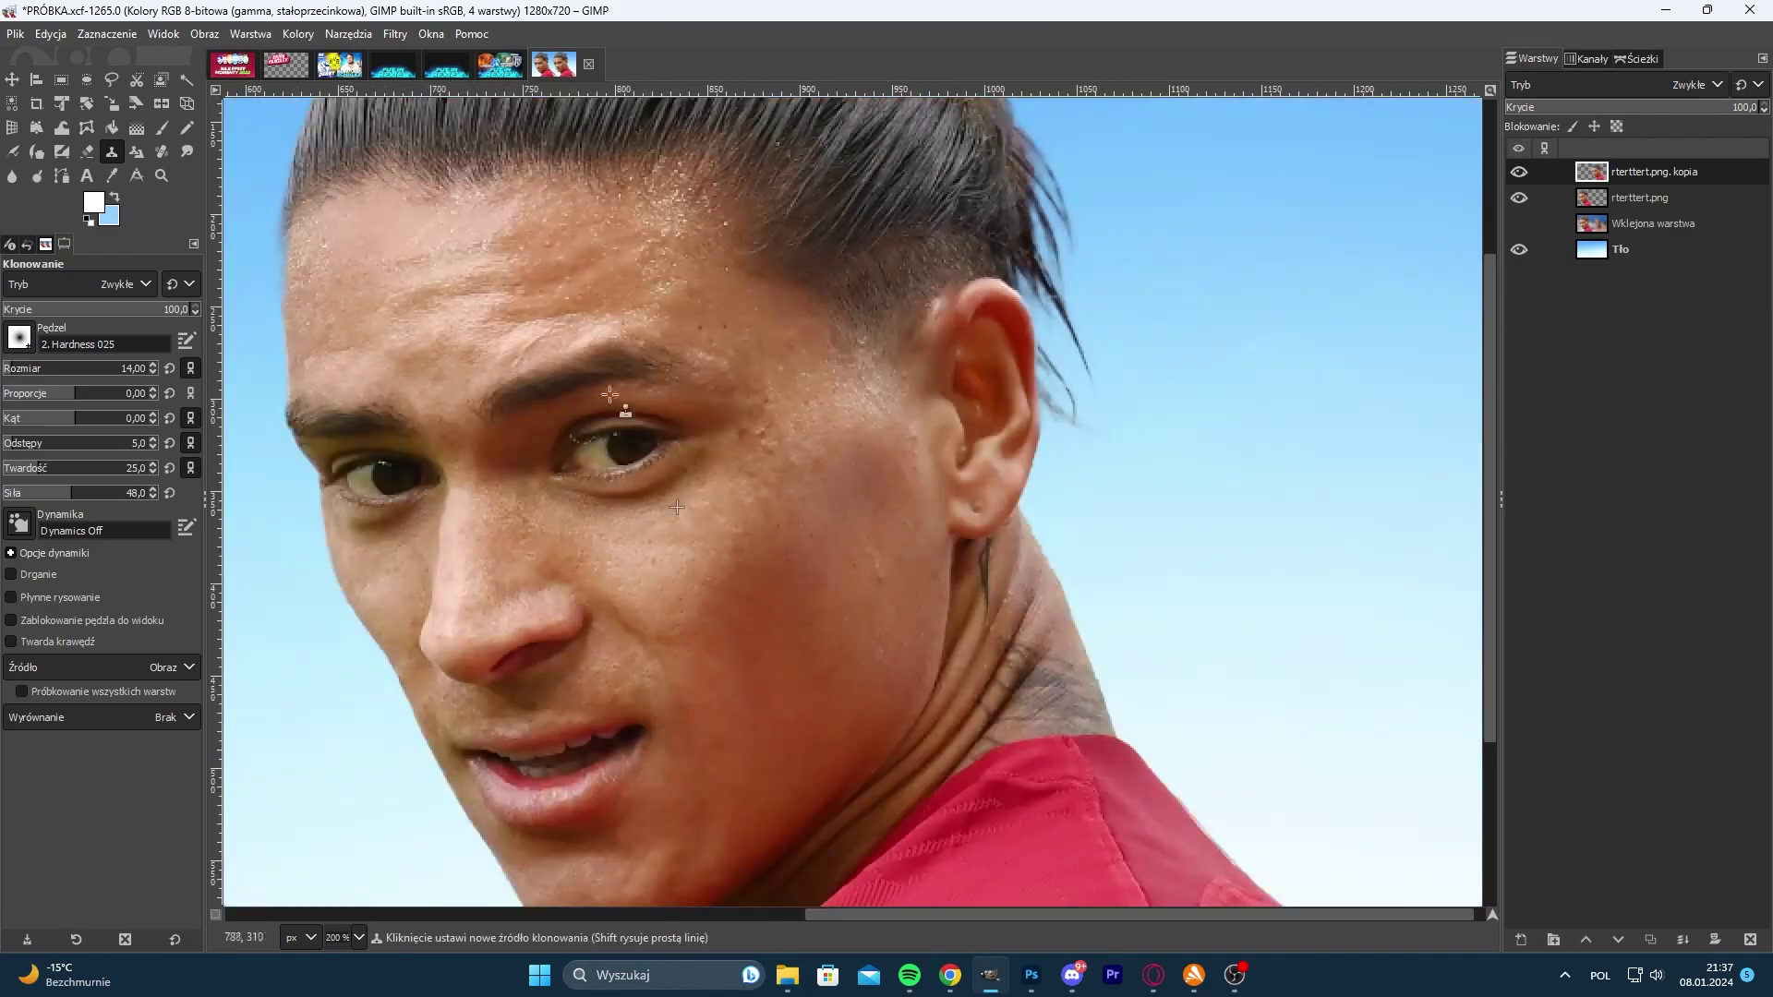
- Clone clean skin over the spots on the temple above the end of the eyebrow
{"action": "scroll", "coordinate": [734, 280], "scroll_direction": "up", "scroll_amount": 3}
{"action": "left_click", "coordinate": [740, 425]}
{"action": "left_click", "coordinate": [662, 364], "text": "ctrl"}
{"action": "left_click", "coordinate": [629, 336]}
{"action": "left_click", "coordinate": [858, 494], "text": "ctrl"}
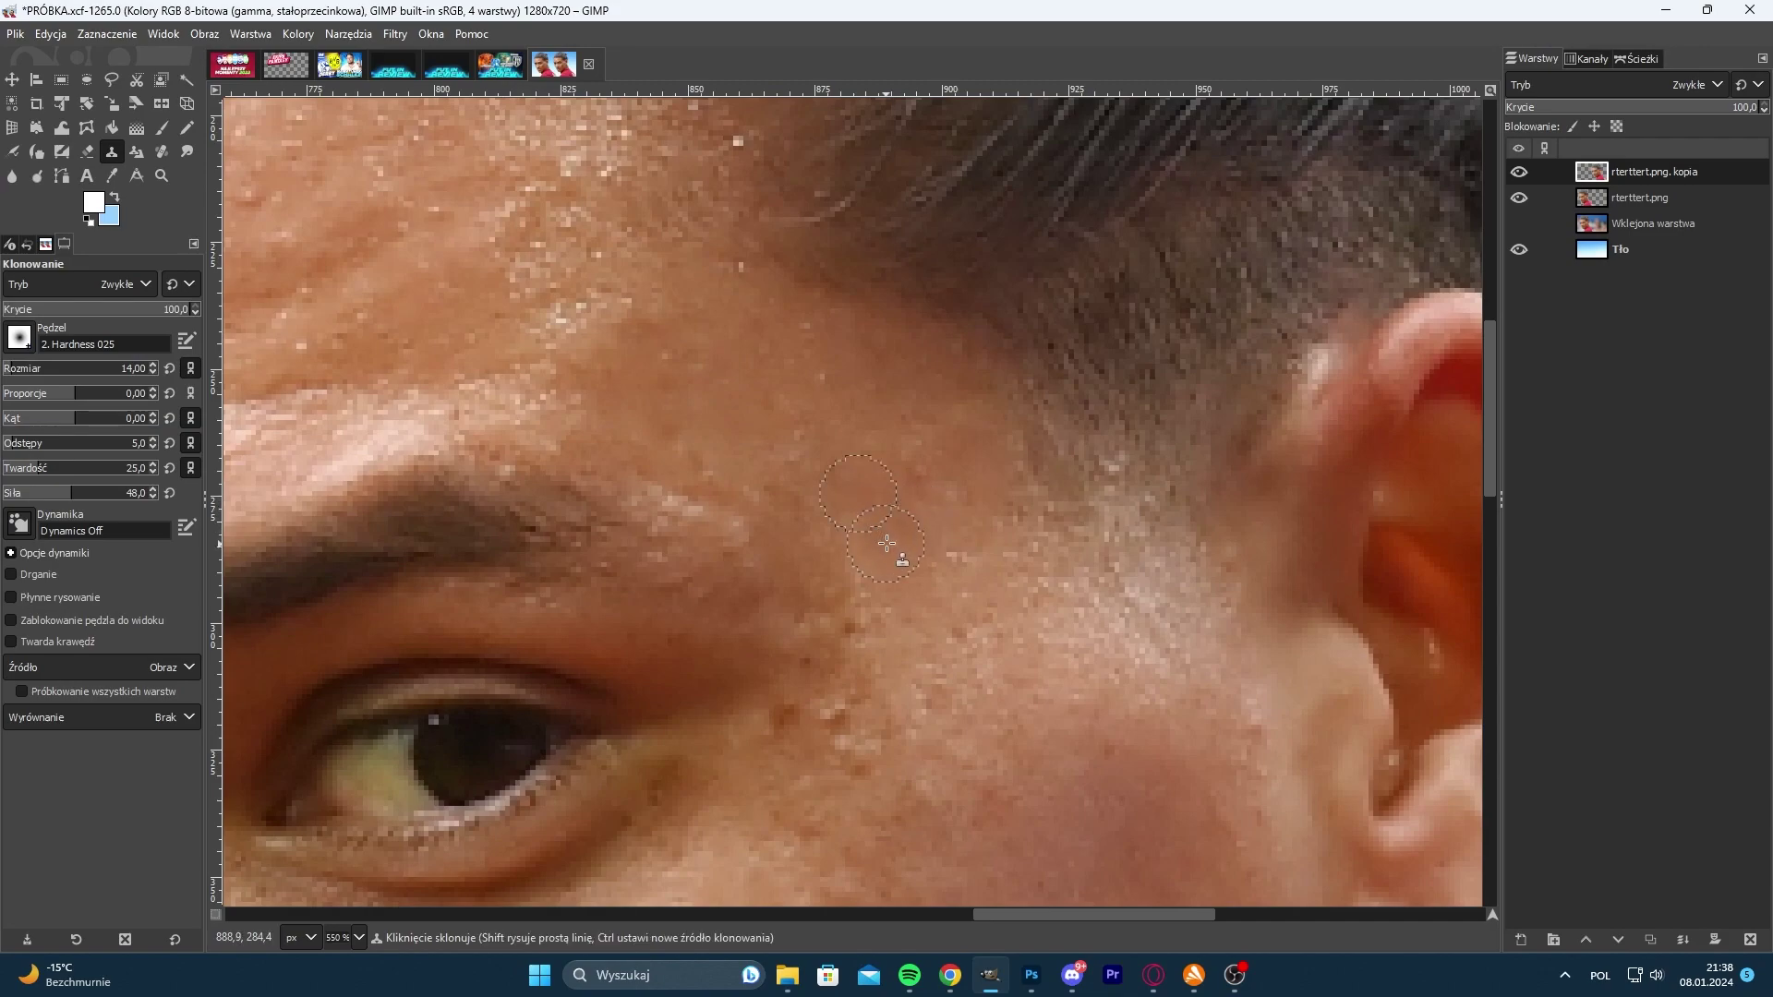
- Clone neighbouring skin over the spots and bumps beside the outer corner of the eye
{"action": "scroll", "coordinate": [922, 487], "scroll_direction": "down", "scroll_amount": 4}
{"action": "scroll", "coordinate": [847, 500], "scroll_direction": "up", "scroll_amount": 3}
{"action": "left_click", "coordinate": [815, 513], "text": "ctrl"}
{"action": "left_click", "coordinate": [848, 549], "text": "ctrl"}
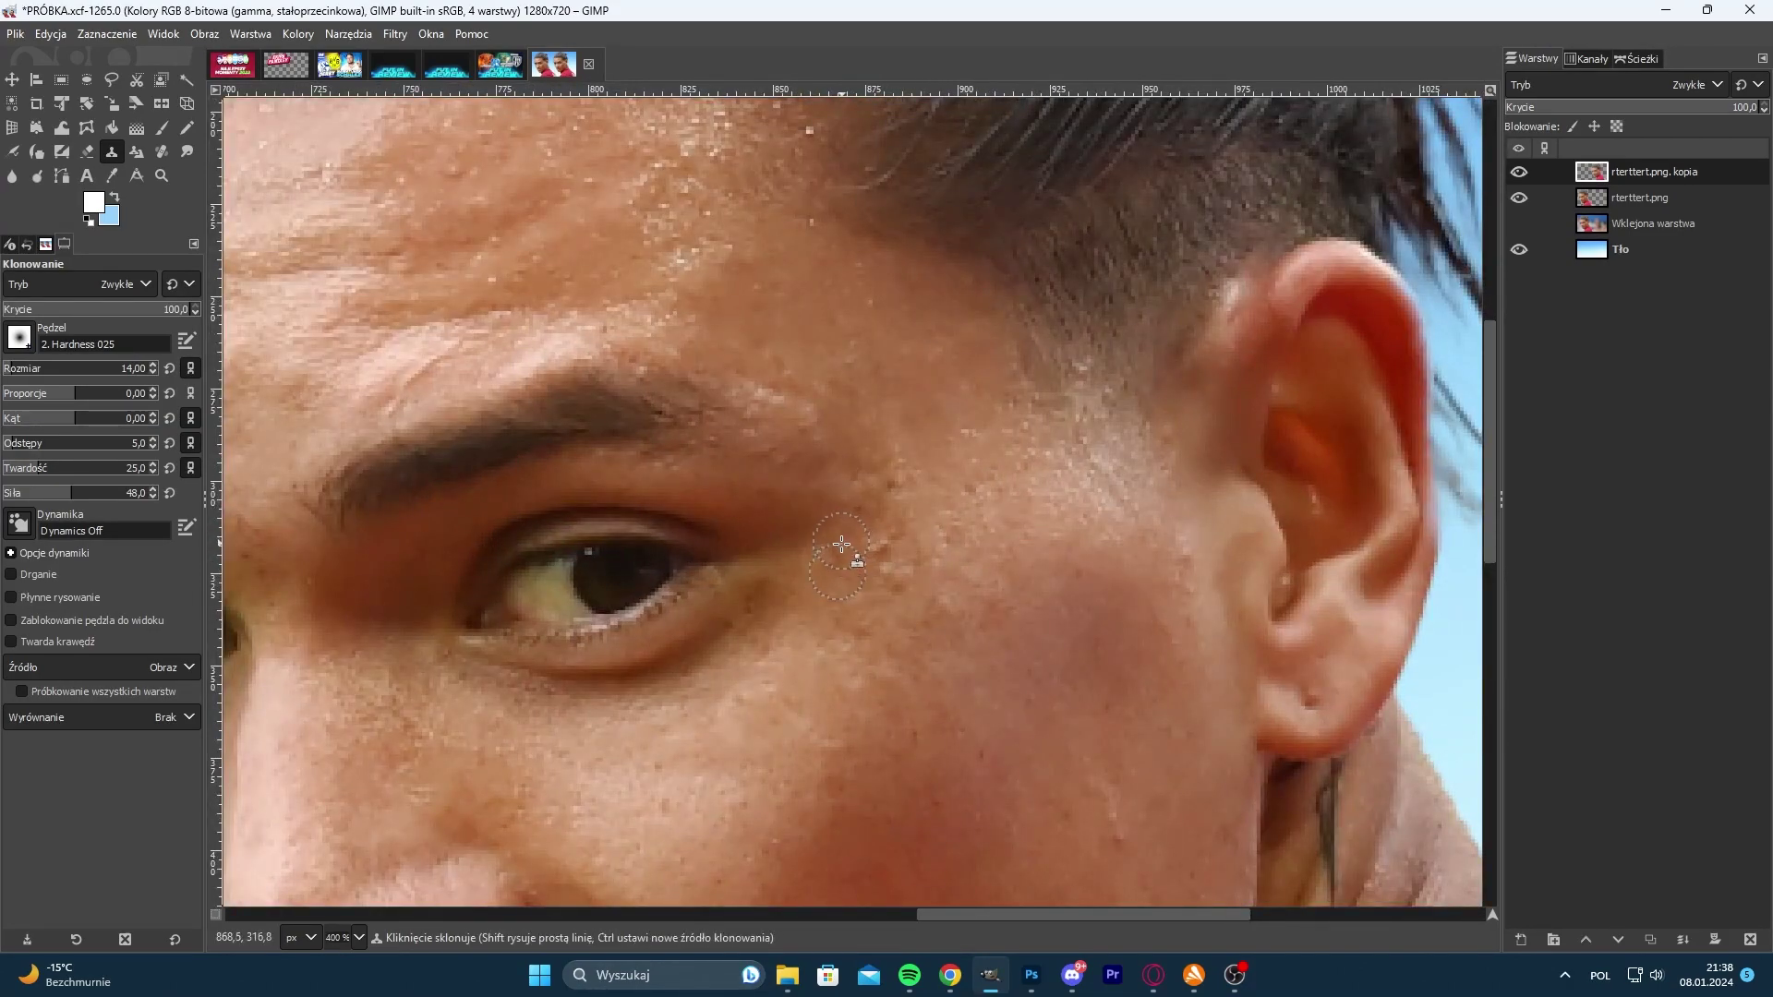
{"action": "left_click", "coordinate": [867, 575], "text": "ctrl"}
{"action": "left_click", "coordinate": [890, 521], "text": "ctrl"}
{"action": "left_click", "coordinate": [904, 497]}
{"action": "left_click", "coordinate": [901, 521], "text": "ctrl"}
{"action": "left_click", "coordinate": [907, 545]}
{"action": "left_click", "coordinate": [907, 545], "text": "ctrl"}
{"action": "left_click", "coordinate": [874, 569]}
{"action": "left_click", "coordinate": [861, 619], "text": "ctrl"}
{"action": "left_click", "coordinate": [841, 634]}
{"action": "left_click", "coordinate": [915, 505], "text": "ctrl"}
{"action": "left_click", "coordinate": [896, 487]}
- Touch up the remaining marks on the upper cheek and beside the nose with the Clone tool
{"action": "scroll", "coordinate": [1085, 573], "scroll_direction": "up", "scroll_amount": 1, "text": "ctrl"}
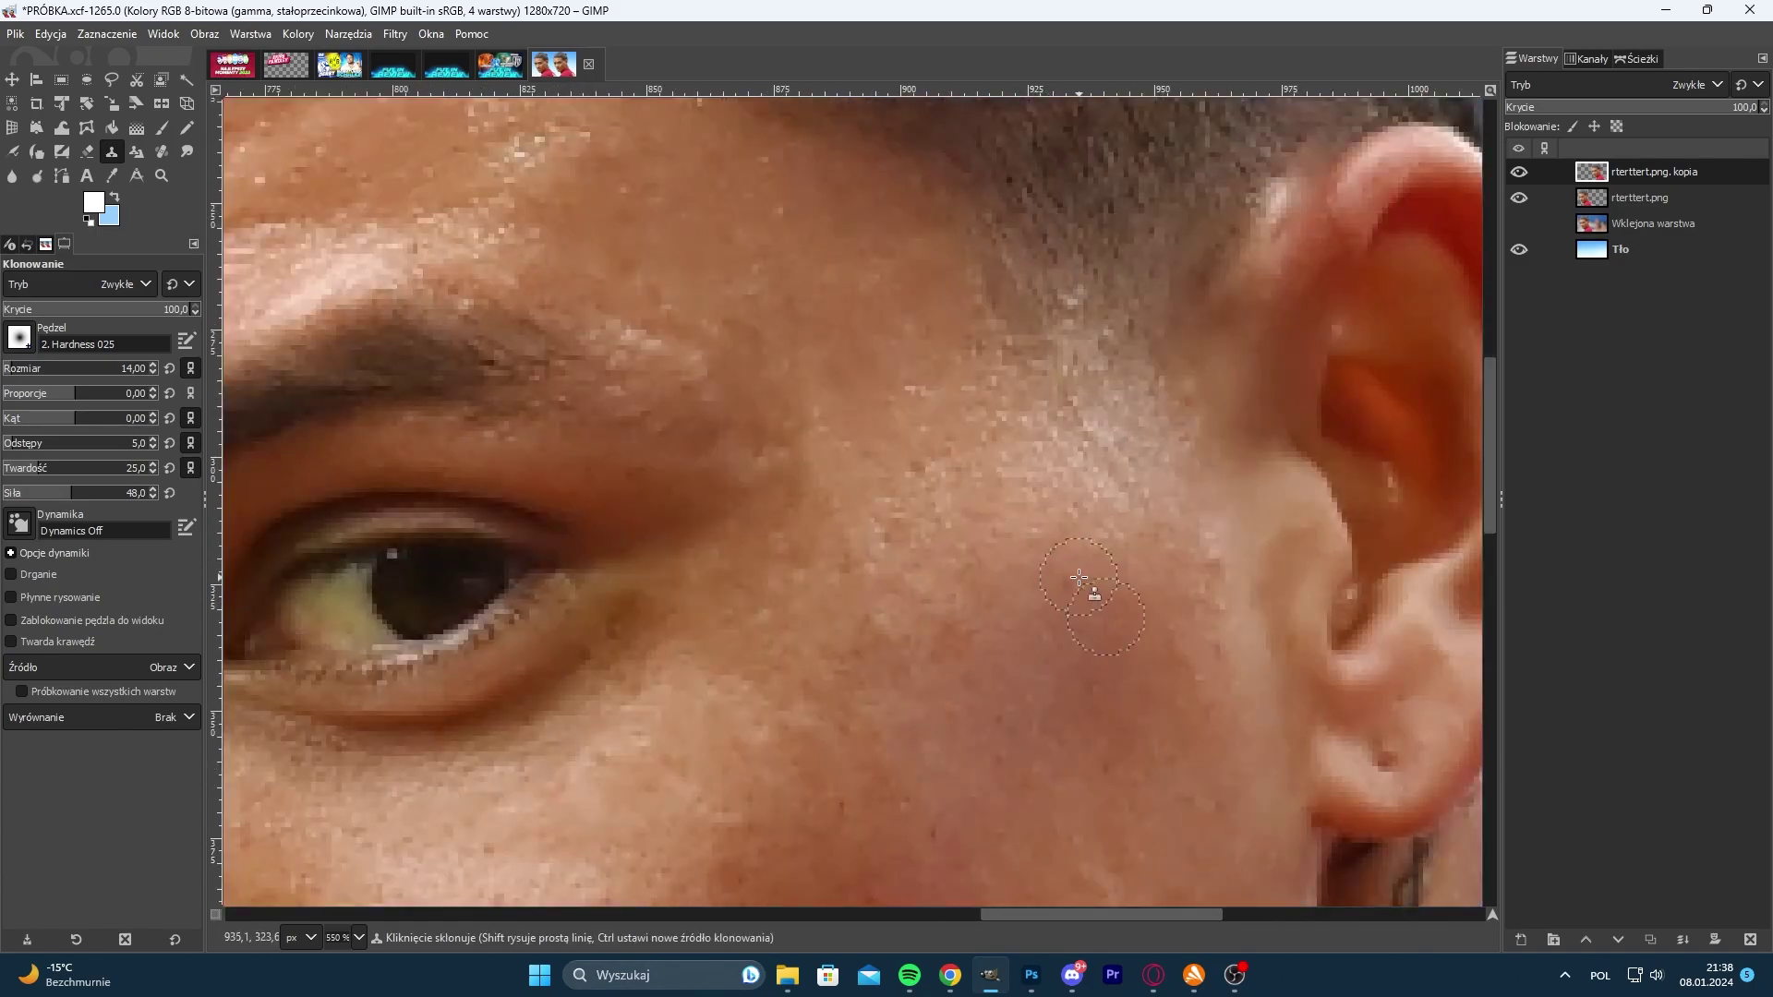
{"action": "left_click", "coordinate": [1075, 541], "text": "ctrl"}
{"action": "scroll", "coordinate": [974, 498], "scroll_direction": "down", "scroll_amount": 1}
{"action": "scroll", "coordinate": [1110, 537], "scroll_direction": "down", "scroll_amount": 2}
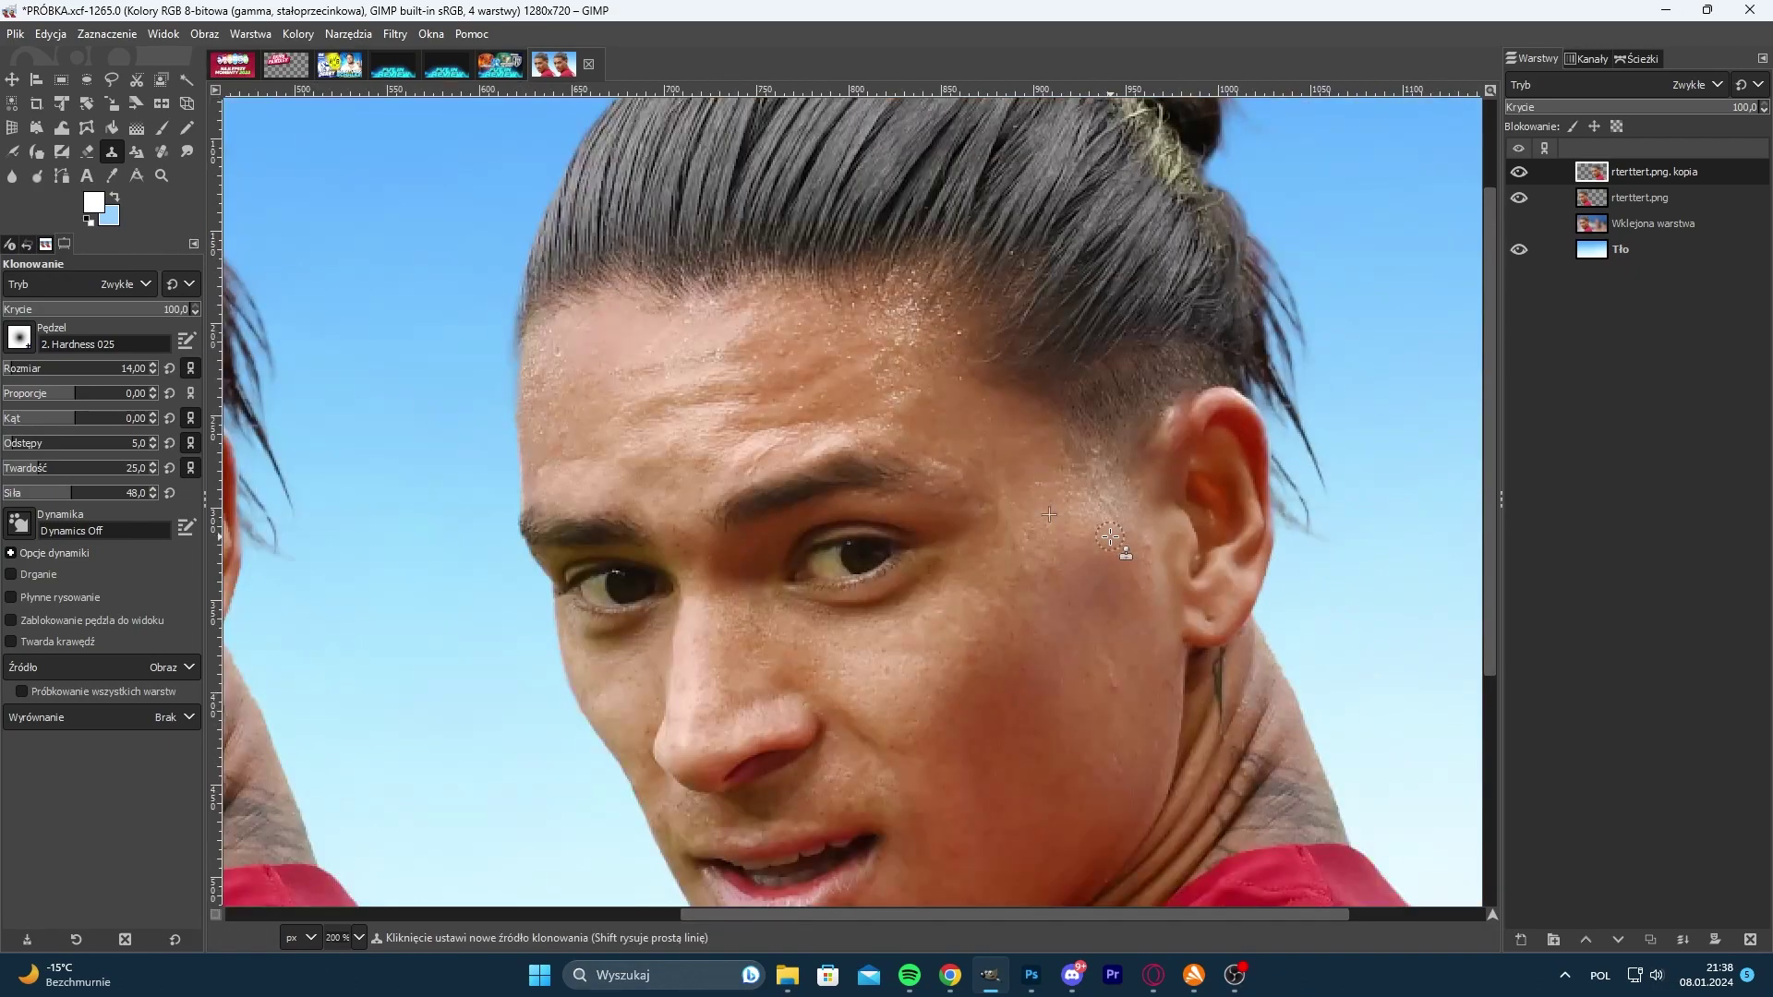
{"action": "scroll", "coordinate": [1110, 537], "scroll_direction": "down", "scroll_amount": 1}
{"action": "scroll", "coordinate": [774, 647], "scroll_direction": "up", "scroll_amount": 3}
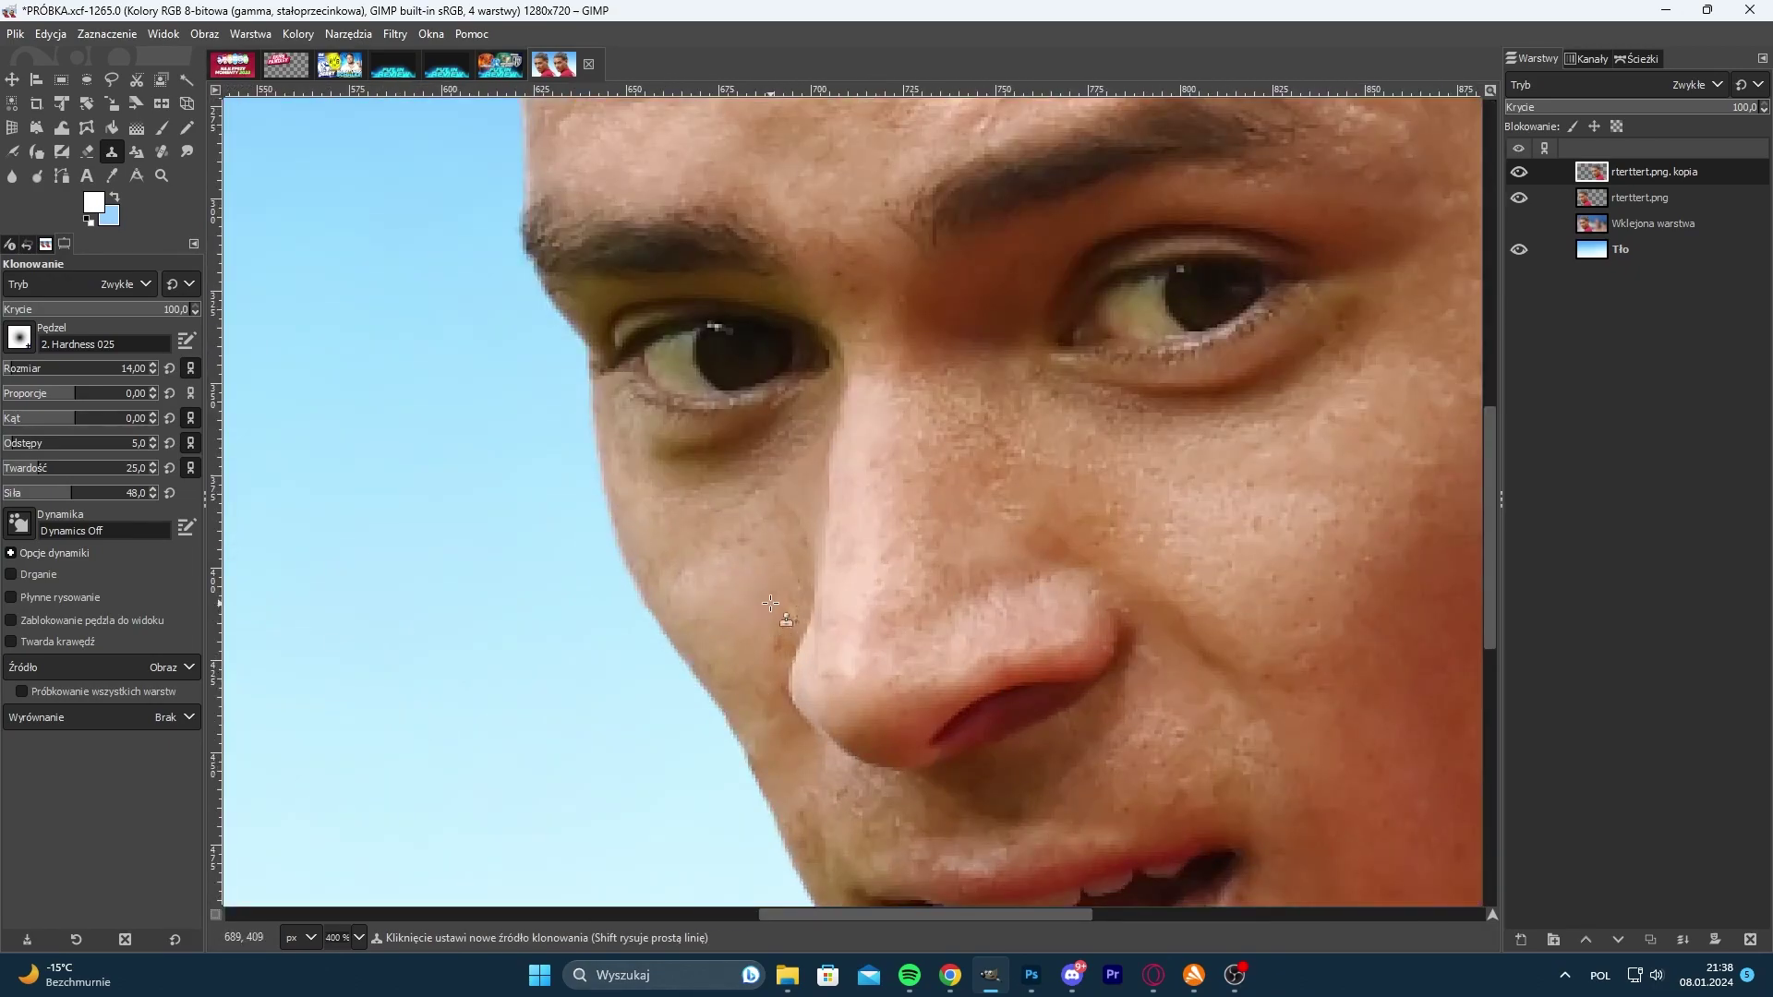
{"action": "scroll", "coordinate": [988, 637], "scroll_direction": "down", "scroll_amount": 3}
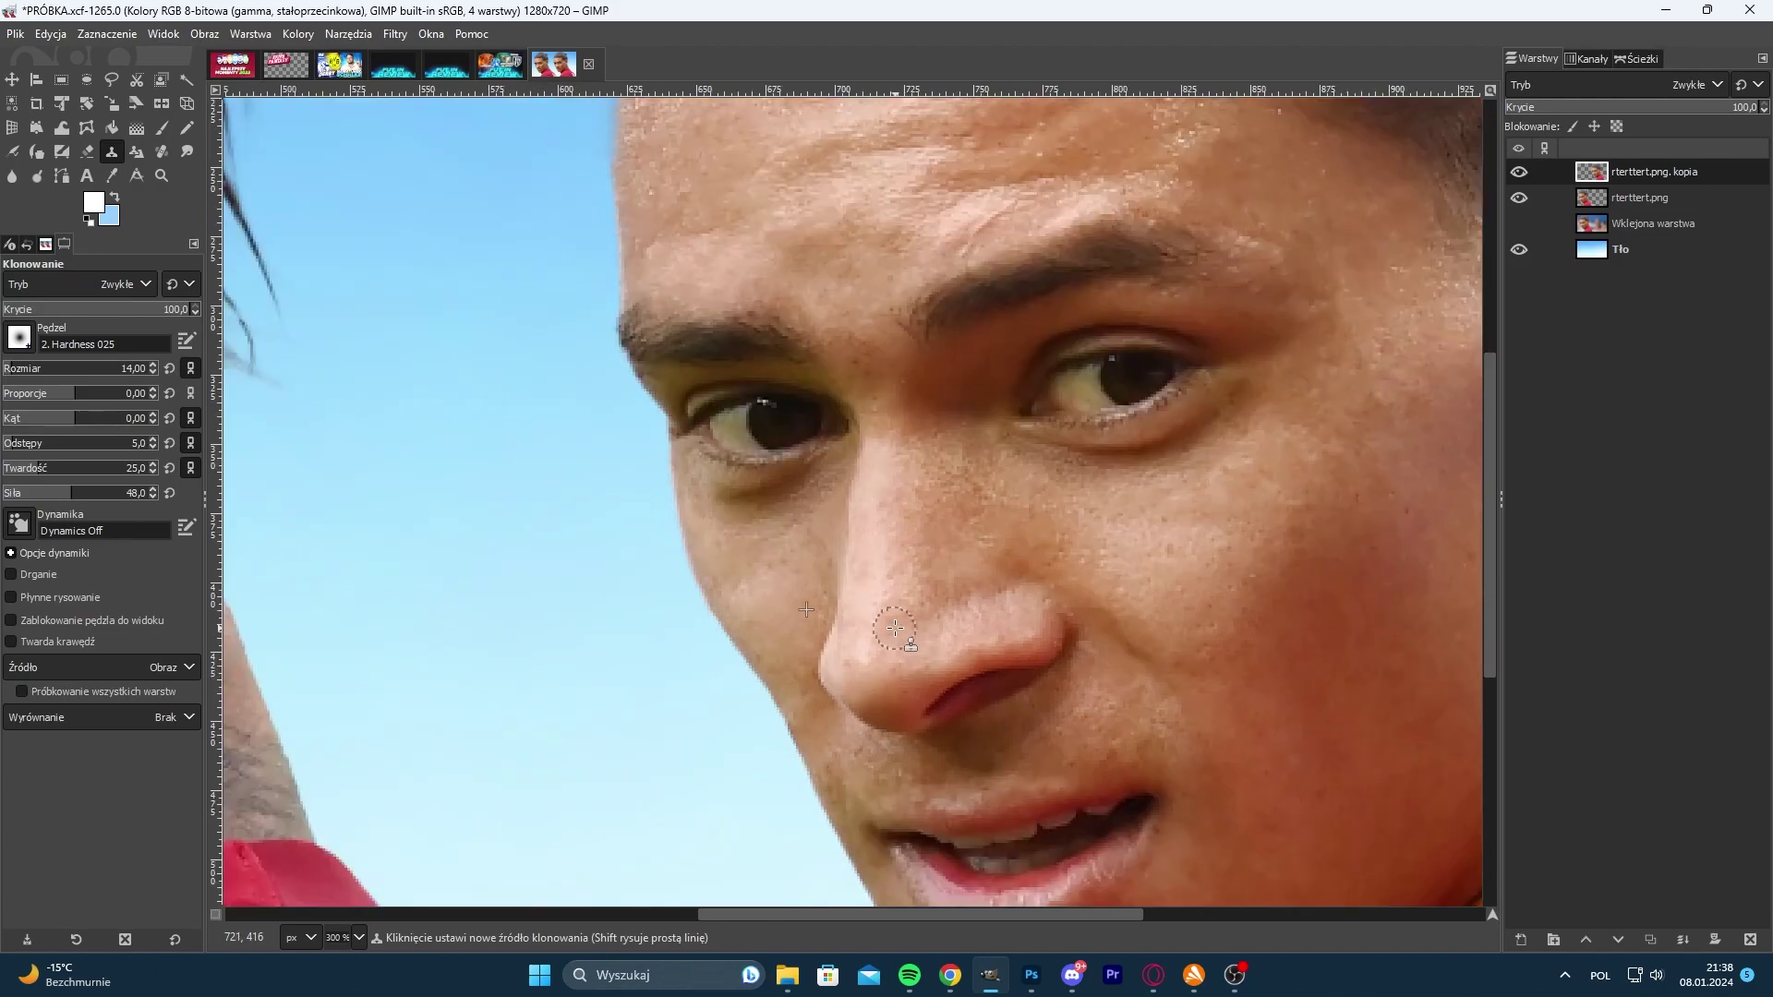
{"action": "scroll", "coordinate": [997, 706], "scroll_direction": "down", "scroll_amount": 2}
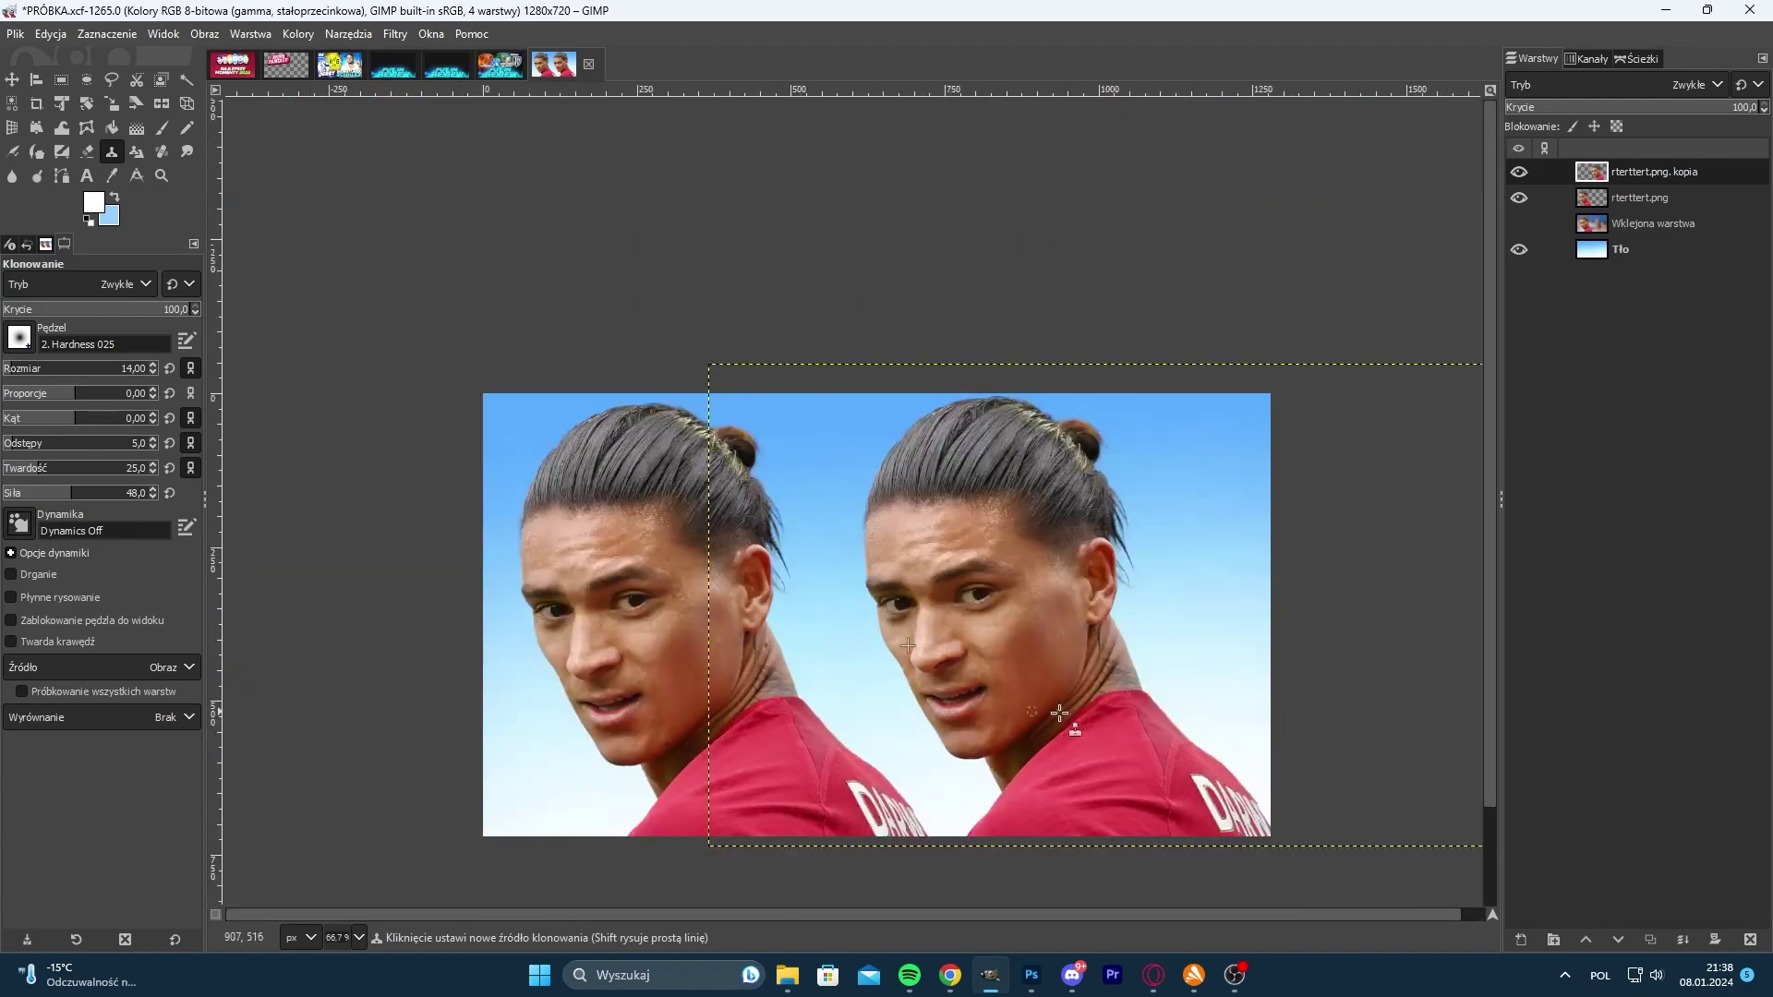
- Switch to the Dodge/Burn tool and set its brush size to 404
{"action": "scroll", "coordinate": [1053, 716], "scroll_direction": "up", "scroll_amount": 1}
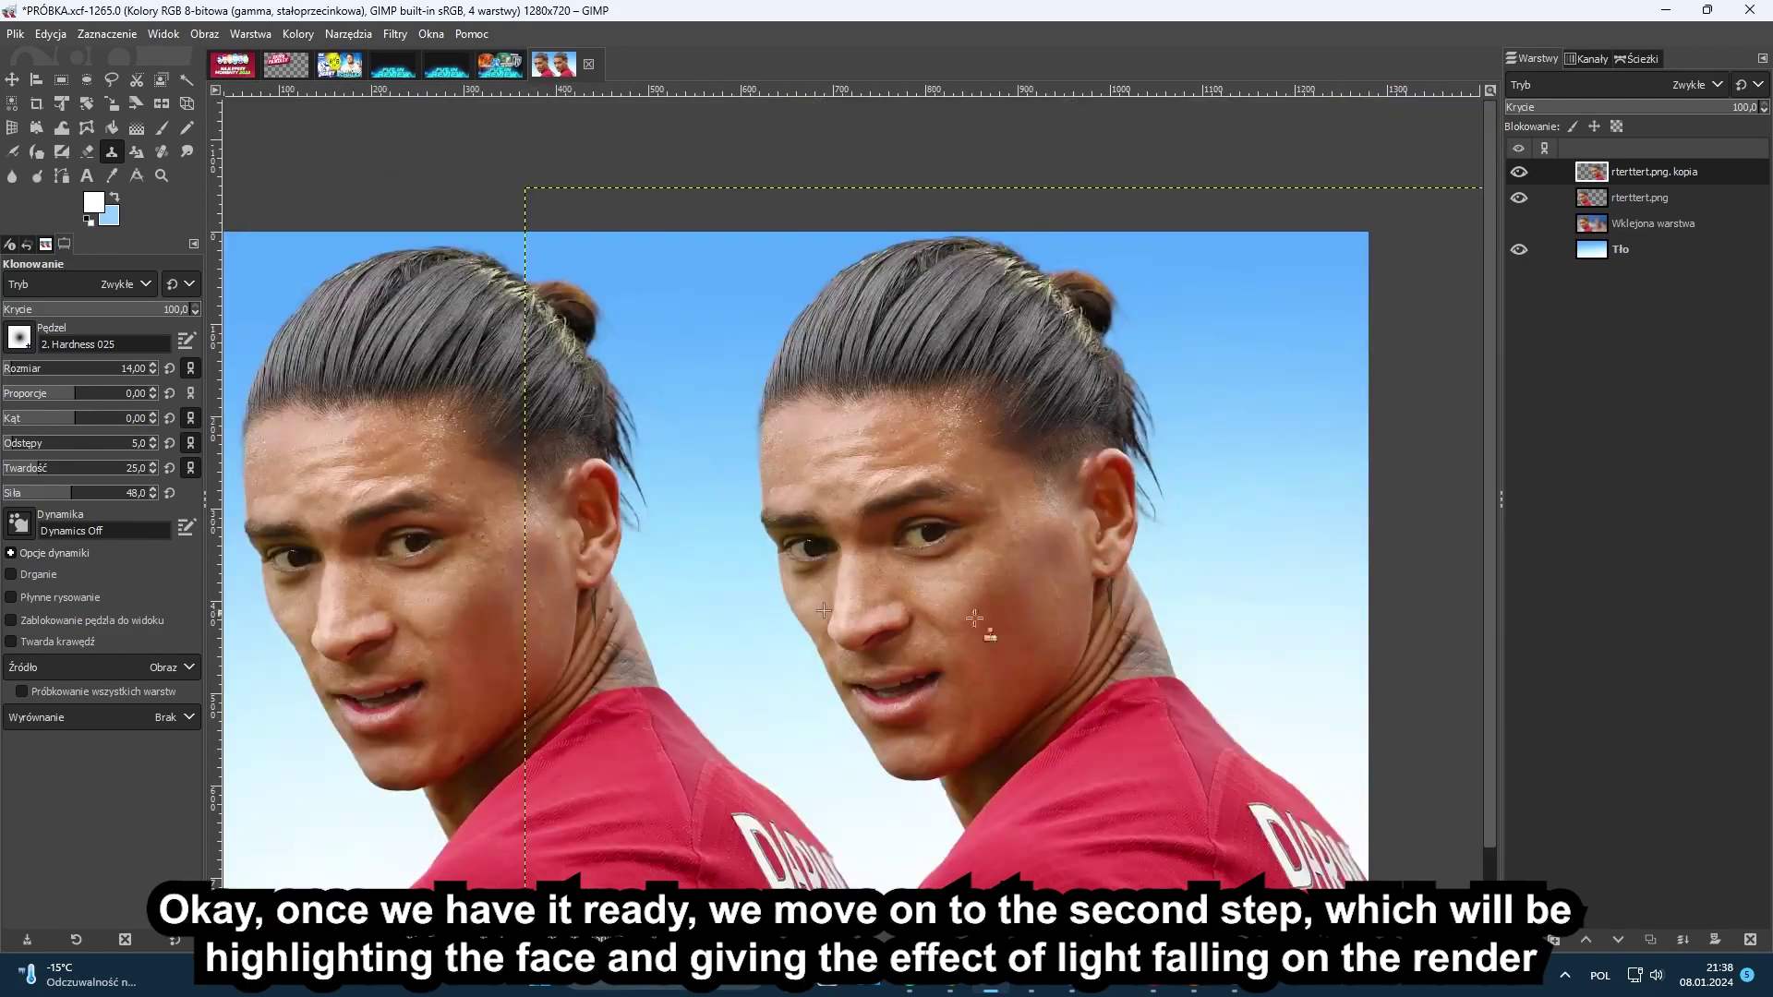
{"action": "scroll", "coordinate": [1013, 648], "scroll_direction": "up", "scroll_amount": 1}
{"action": "scroll", "coordinate": [757, 544], "scroll_direction": "down", "scroll_amount": 2}
{"action": "scroll", "coordinate": [786, 580], "scroll_direction": "up", "scroll_amount": 2}
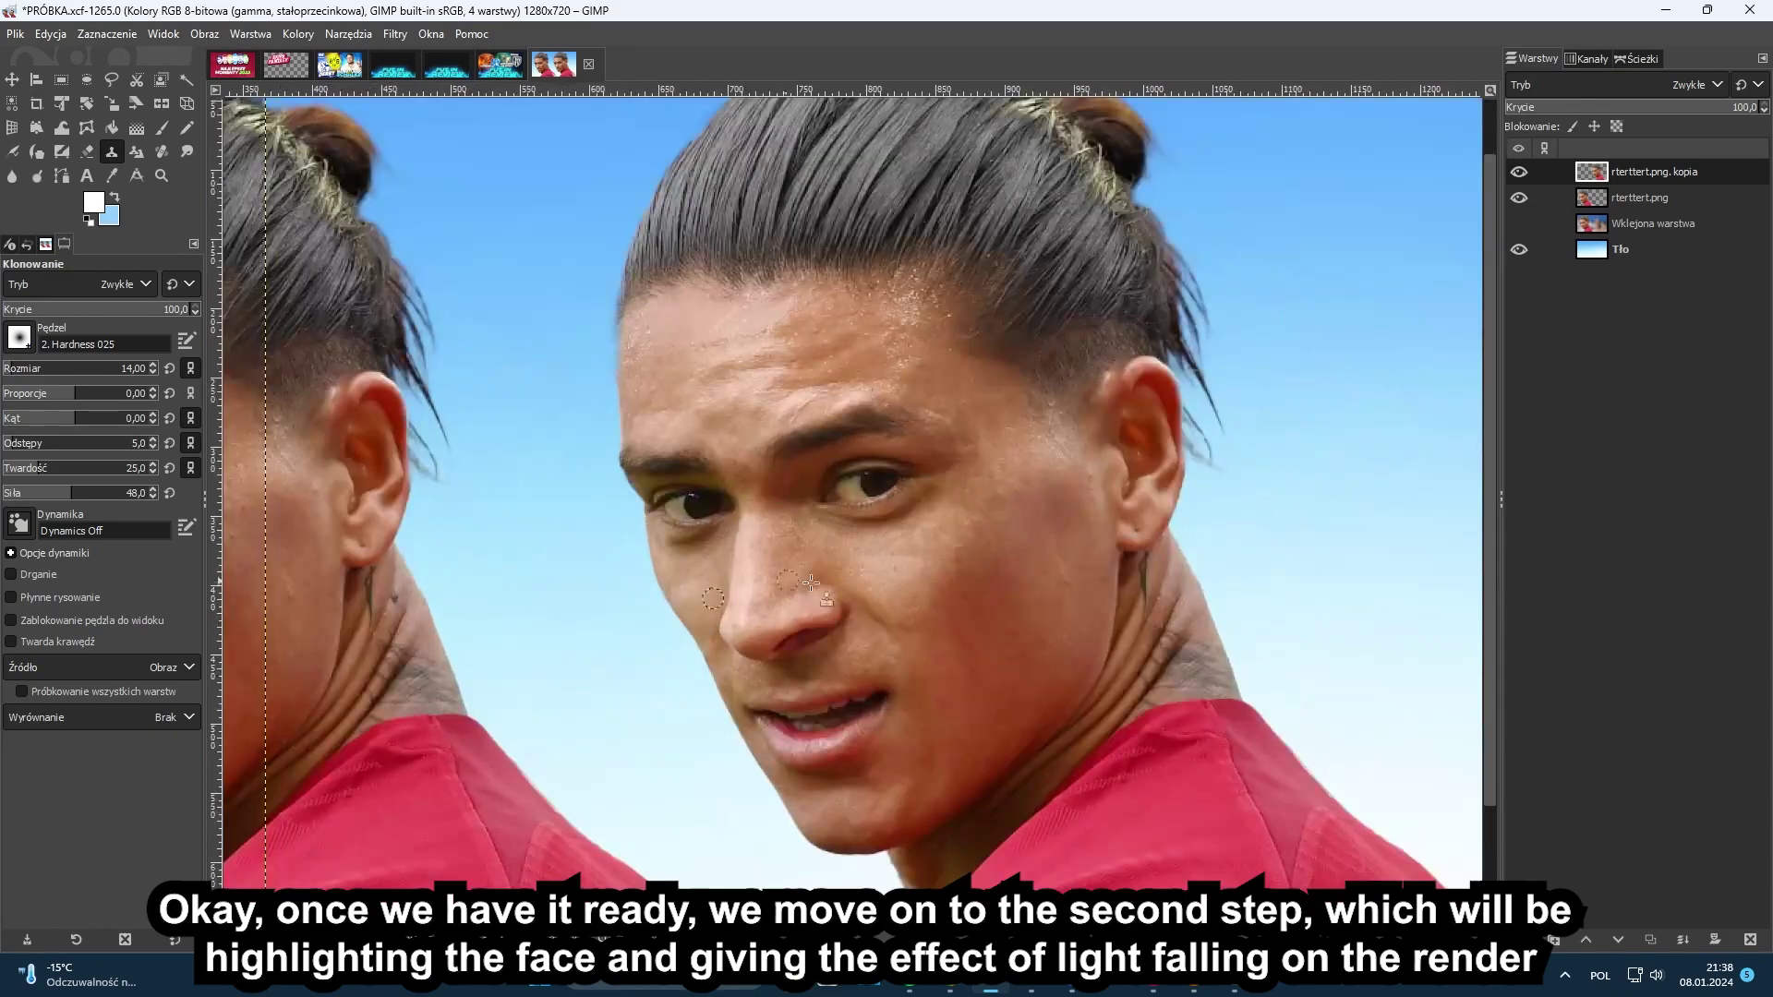
{"action": "left_click", "coordinate": [35, 179]}
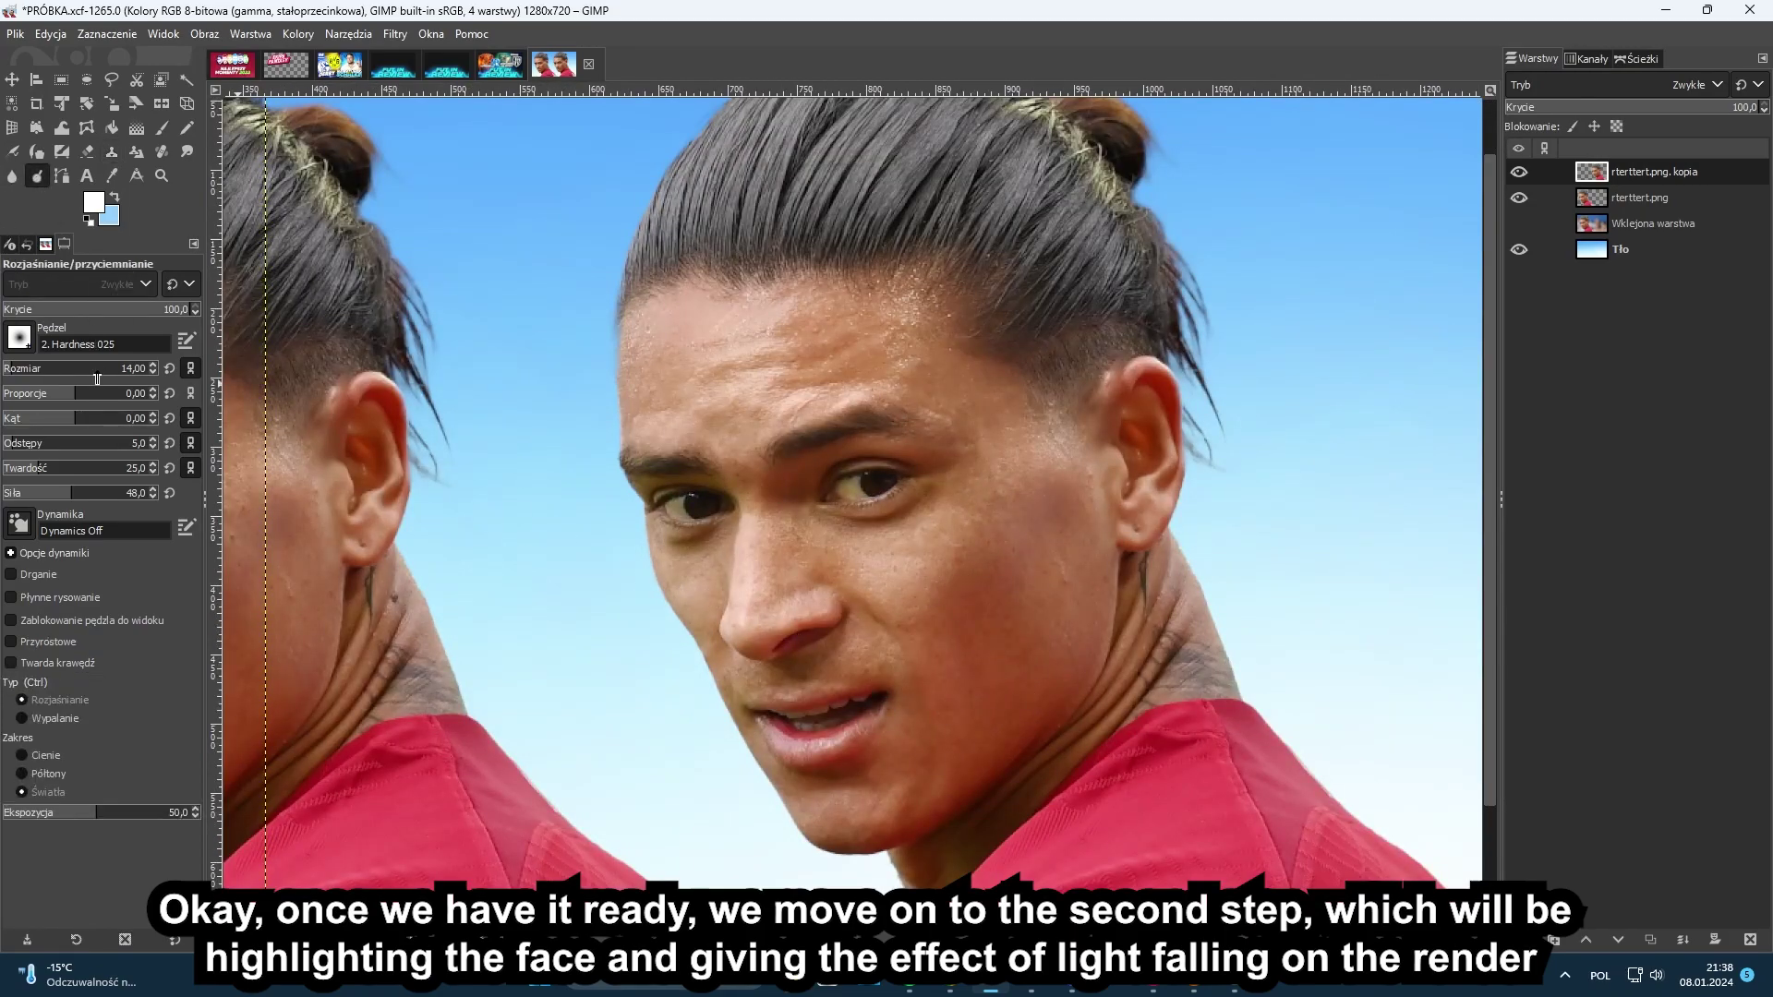
{"action": "left_click", "coordinate": [87, 369]}
- Try brightening the cheek with a few Dodge dabs on the highlights at 50 exposure
{"action": "left_click", "coordinate": [961, 578]}
{"action": "left_click", "coordinate": [963, 576]}
{"action": "left_click", "coordinate": [953, 574]}
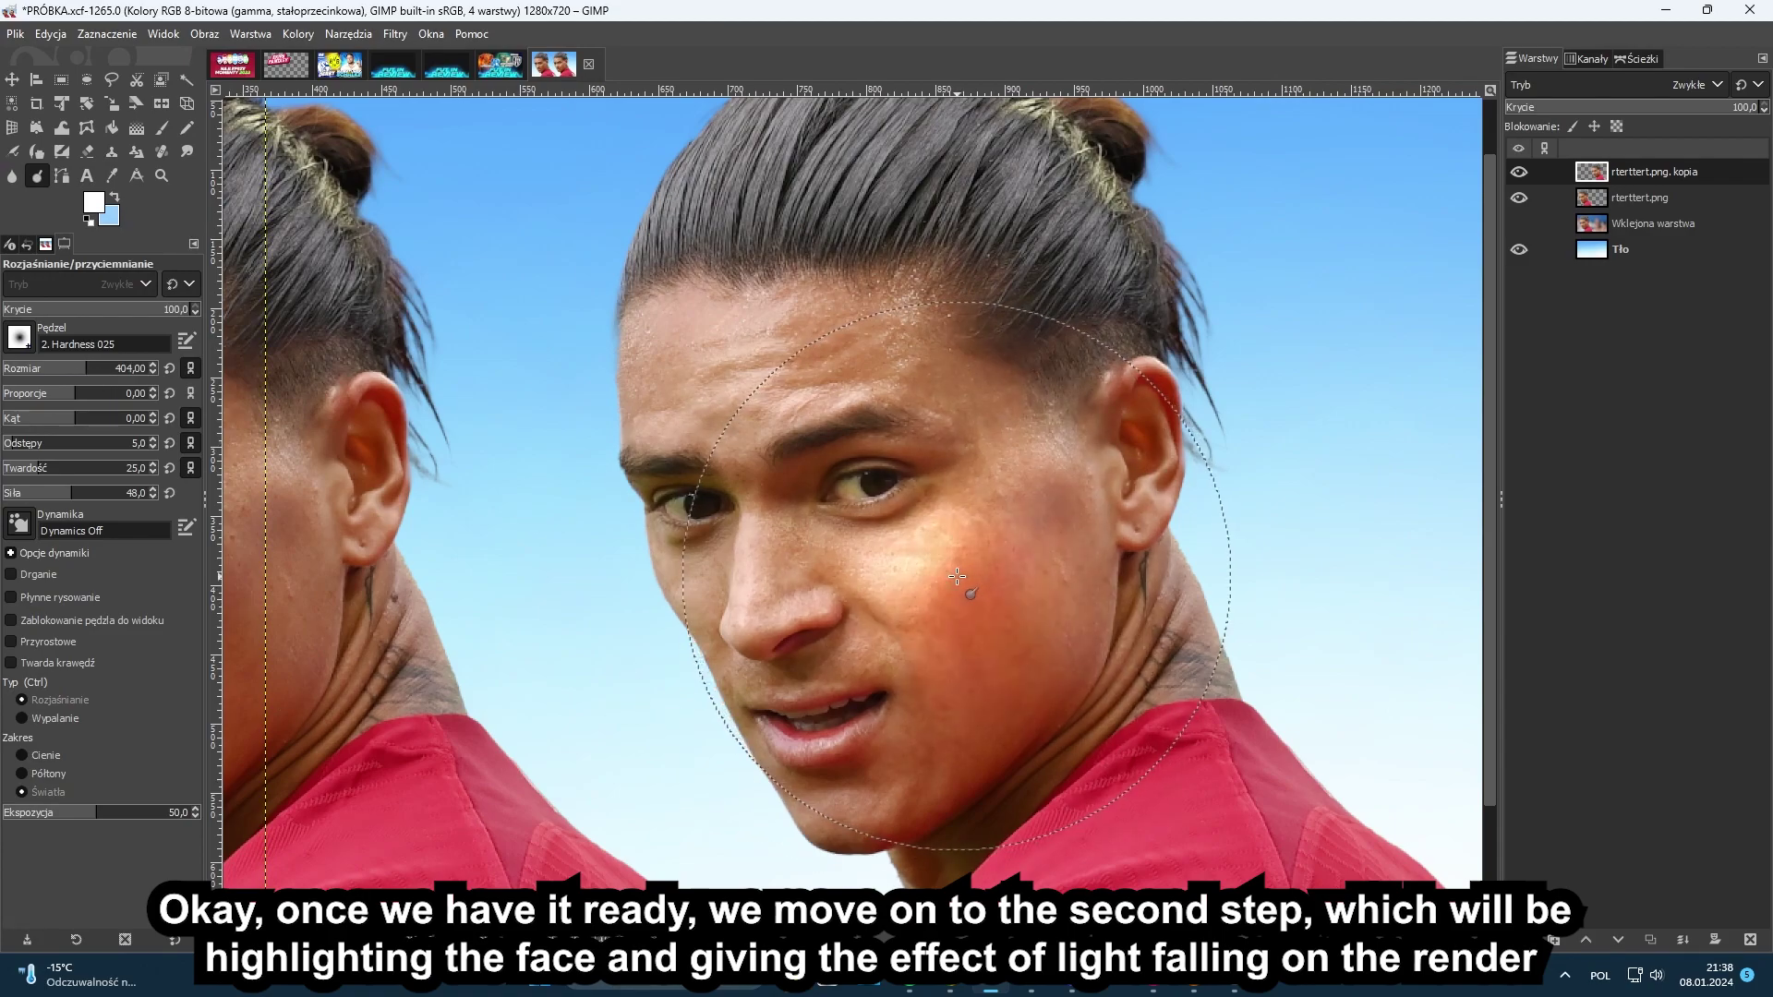
- Brighten the forehead and the temple near the hairline with Dodge dabs
{"action": "left_click", "coordinate": [878, 364]}
{"action": "left_click", "coordinate": [866, 363]}
{"action": "left_click", "coordinate": [766, 363]}
{"action": "left_click", "coordinate": [688, 365]}
{"action": "left_click", "coordinate": [918, 334]}
{"action": "scroll", "coordinate": [1048, 473], "scroll_direction": "down", "scroll_amount": 2}
{"action": "scroll", "coordinate": [1048, 472], "scroll_direction": "up", "scroll_amount": 2}
{"action": "left_click", "coordinate": [1080, 378]}
{"action": "left_click", "coordinate": [1068, 354]}
- Brighten the front of the face from the nose down past the mouth with Dodge strokes
{"action": "scroll", "coordinate": [1194, 530], "scroll_direction": "down", "scroll_amount": 2}
{"action": "left_click_drag", "start_coordinate": [901, 591], "coordinate": [949, 699]}
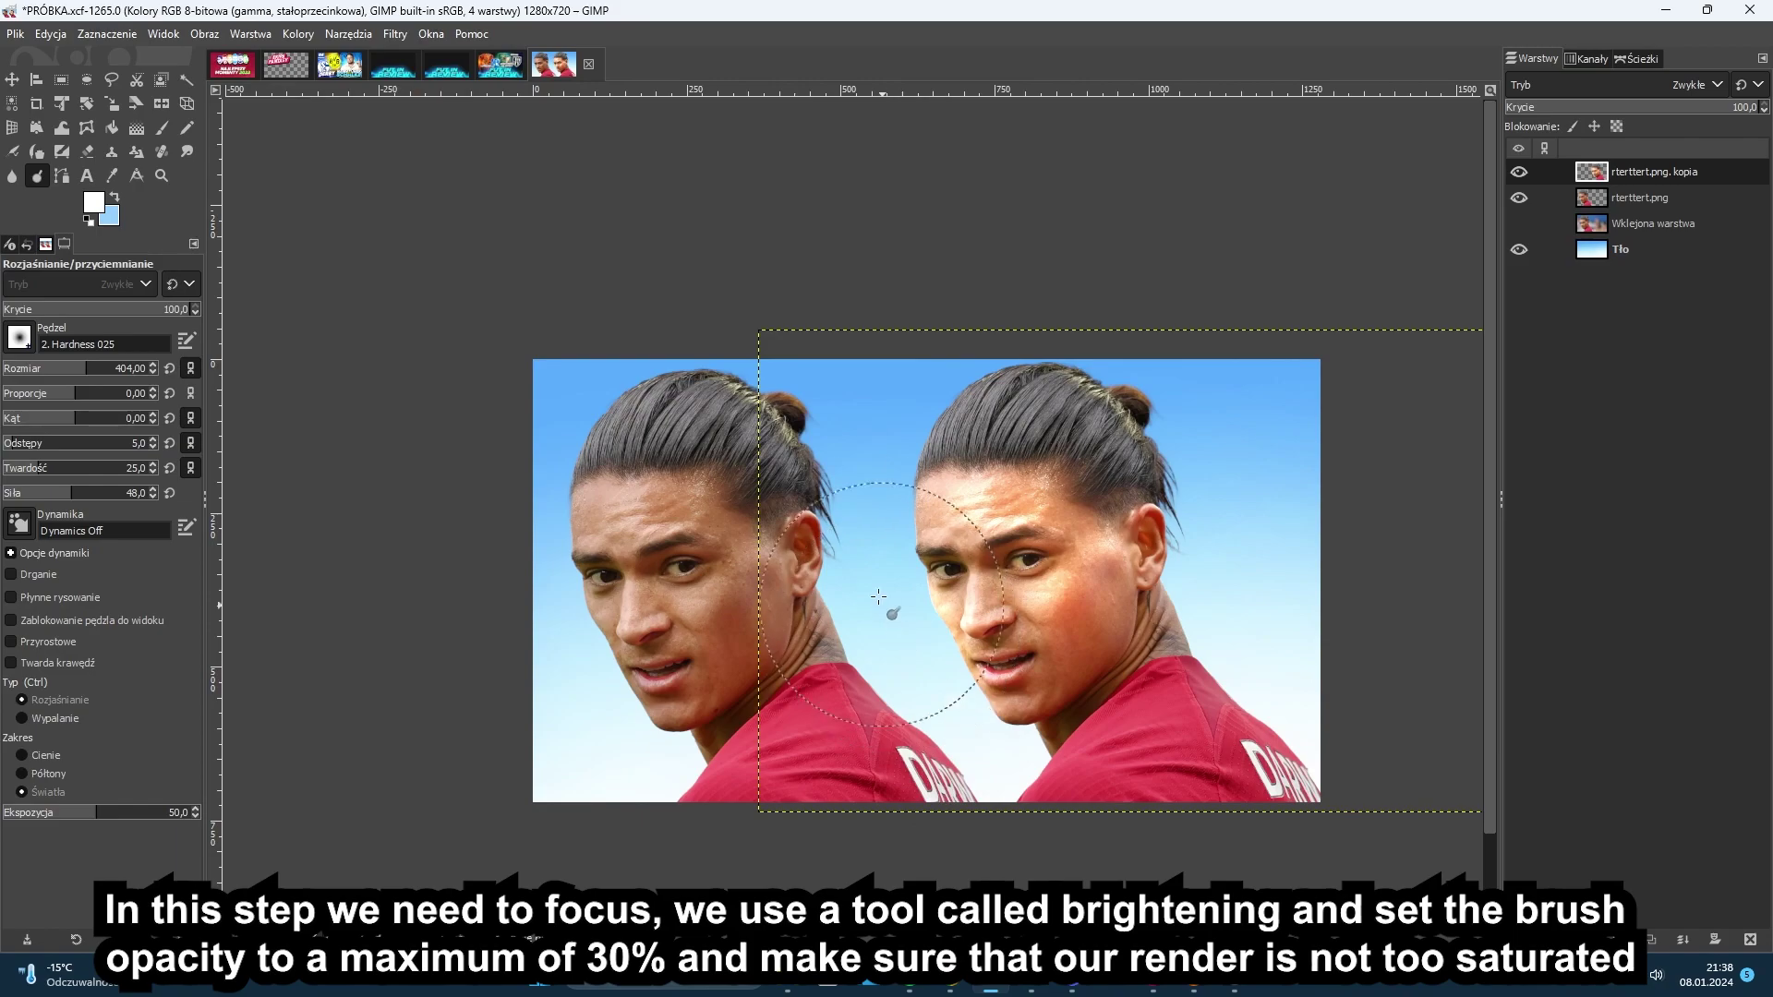
{"action": "scroll", "coordinate": [1272, 629], "scroll_direction": "down", "scroll_amount": 2}
{"action": "scroll", "coordinate": [1273, 629], "scroll_direction": "up", "scroll_amount": 3}
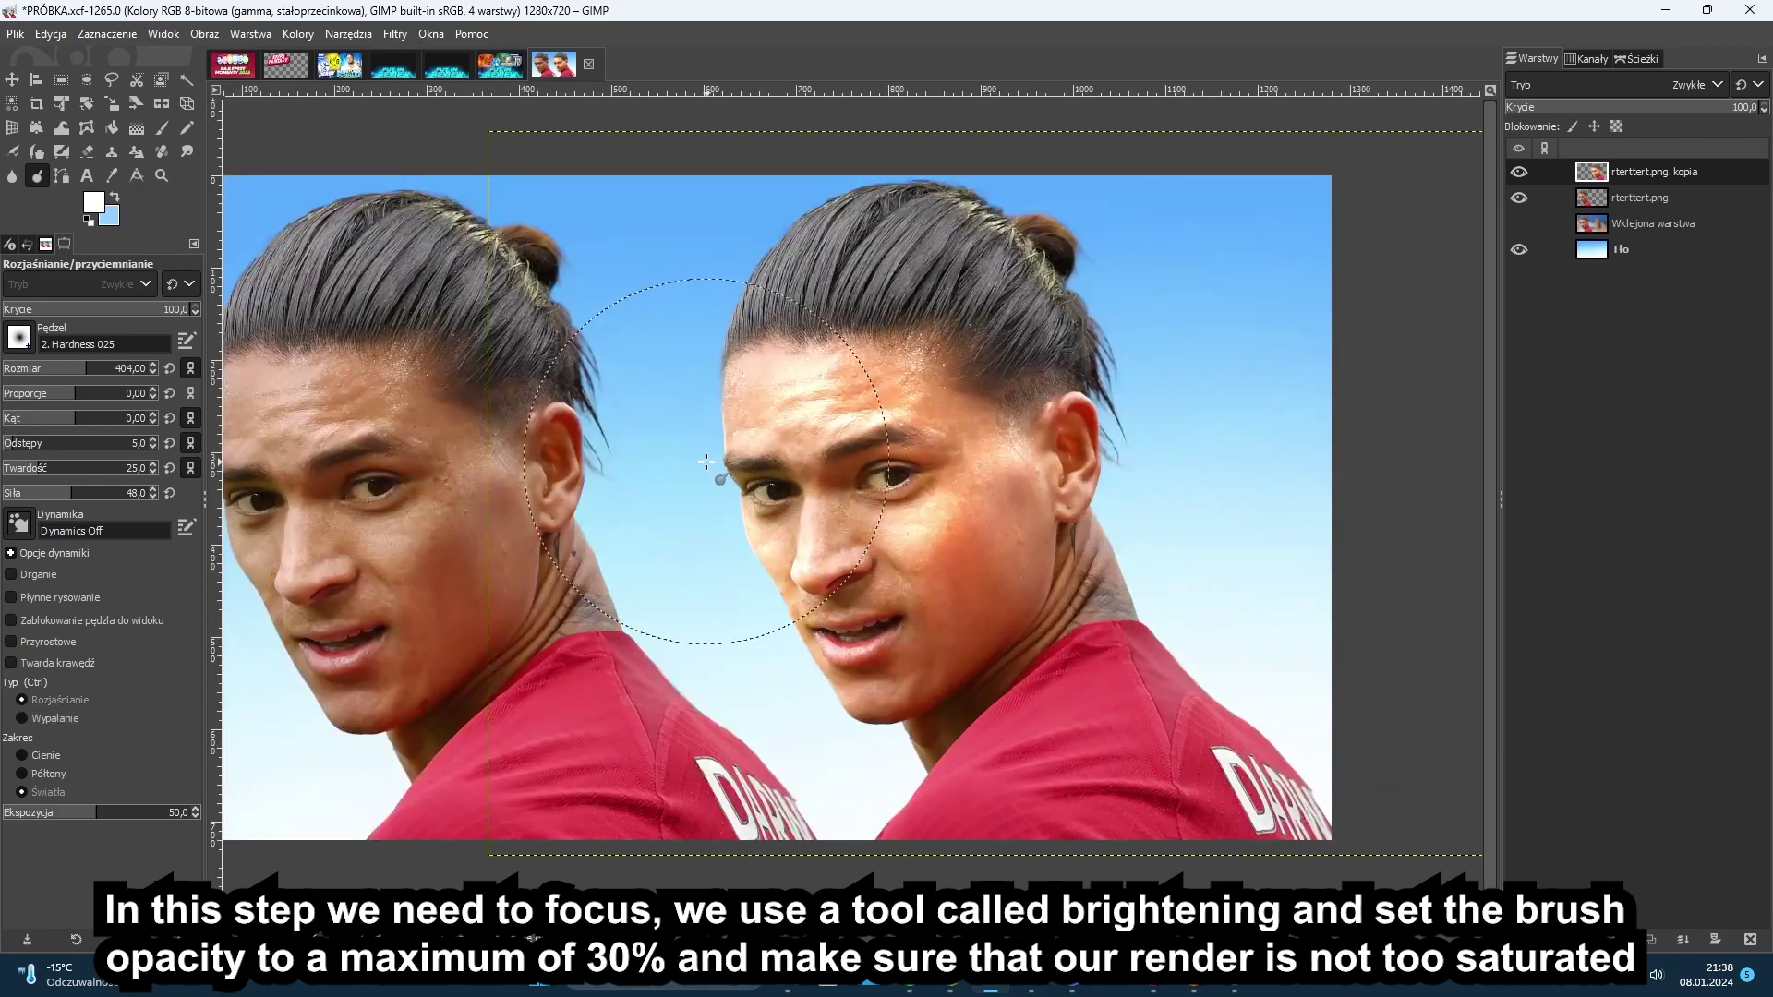
{"action": "left_click_drag", "start_coordinate": [860, 544], "coordinate": [888, 646]}
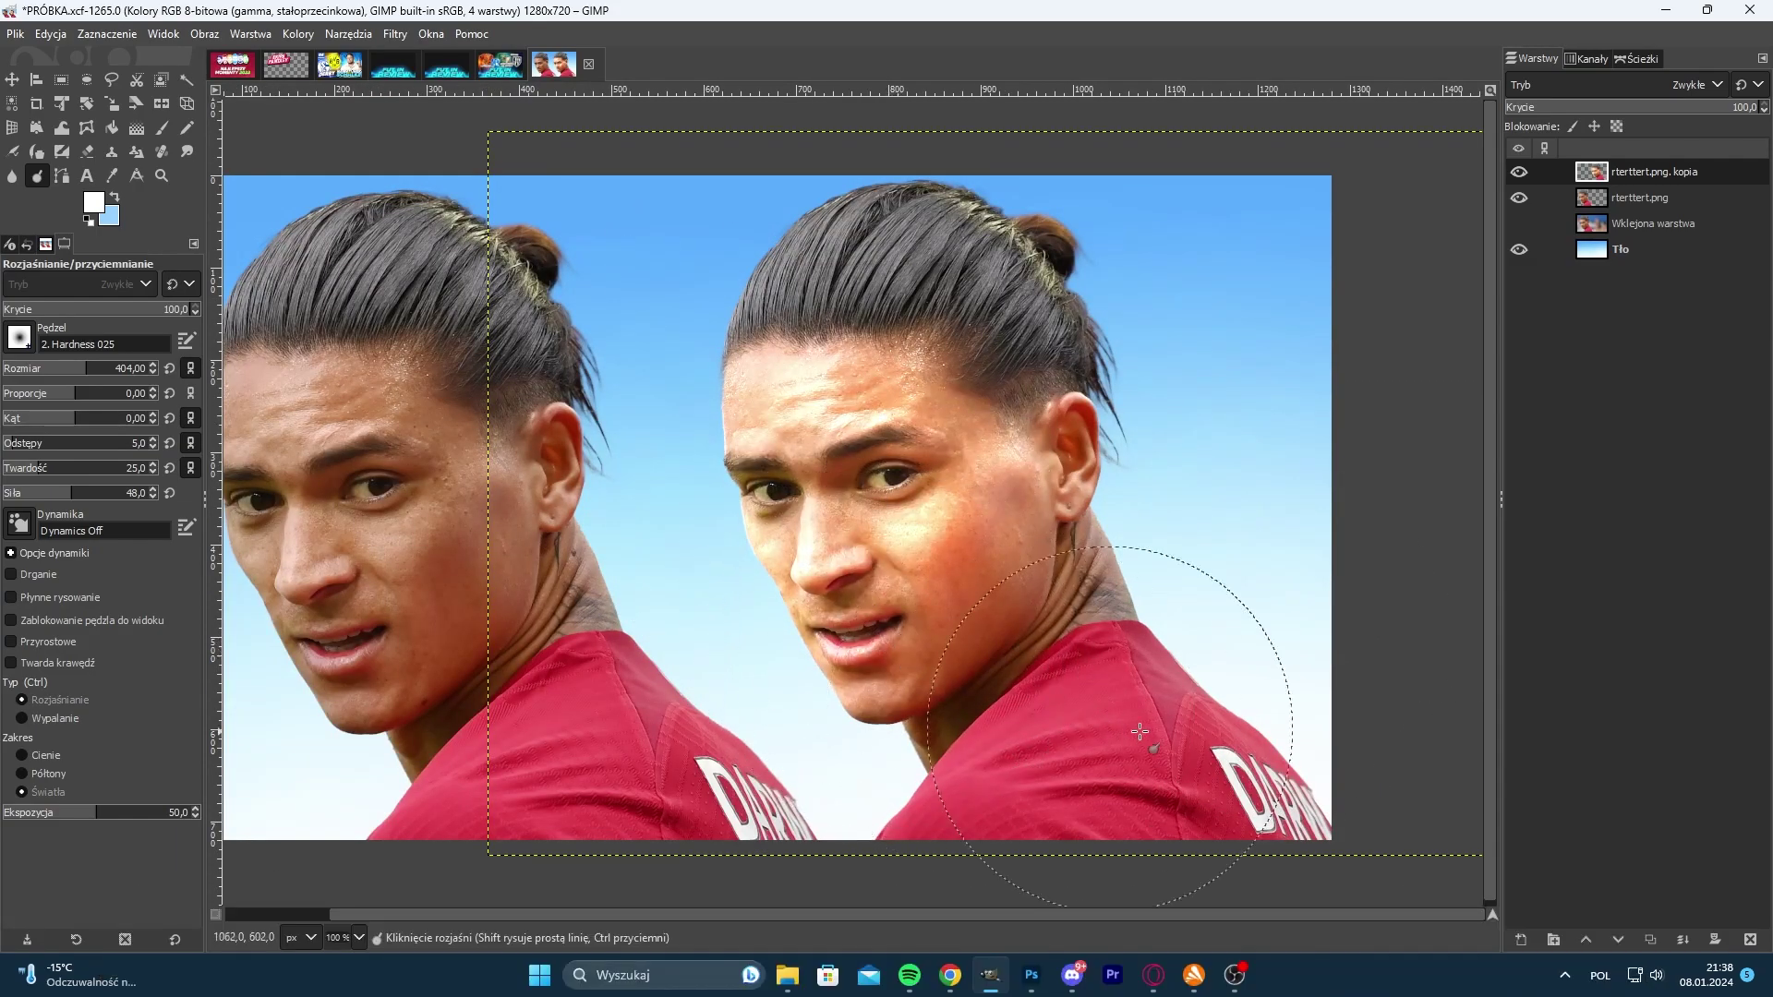
- Undo all the Dodge strokes made on the face copy
{"action": "scroll", "coordinate": [1174, 754], "scroll_direction": "down", "scroll_amount": 3}
{"action": "scroll", "coordinate": [1173, 755], "scroll_direction": "up", "scroll_amount": 2}
{"action": "key", "text": "ctrl+z"}
{"action": "key", "text": "ctrl+z"}
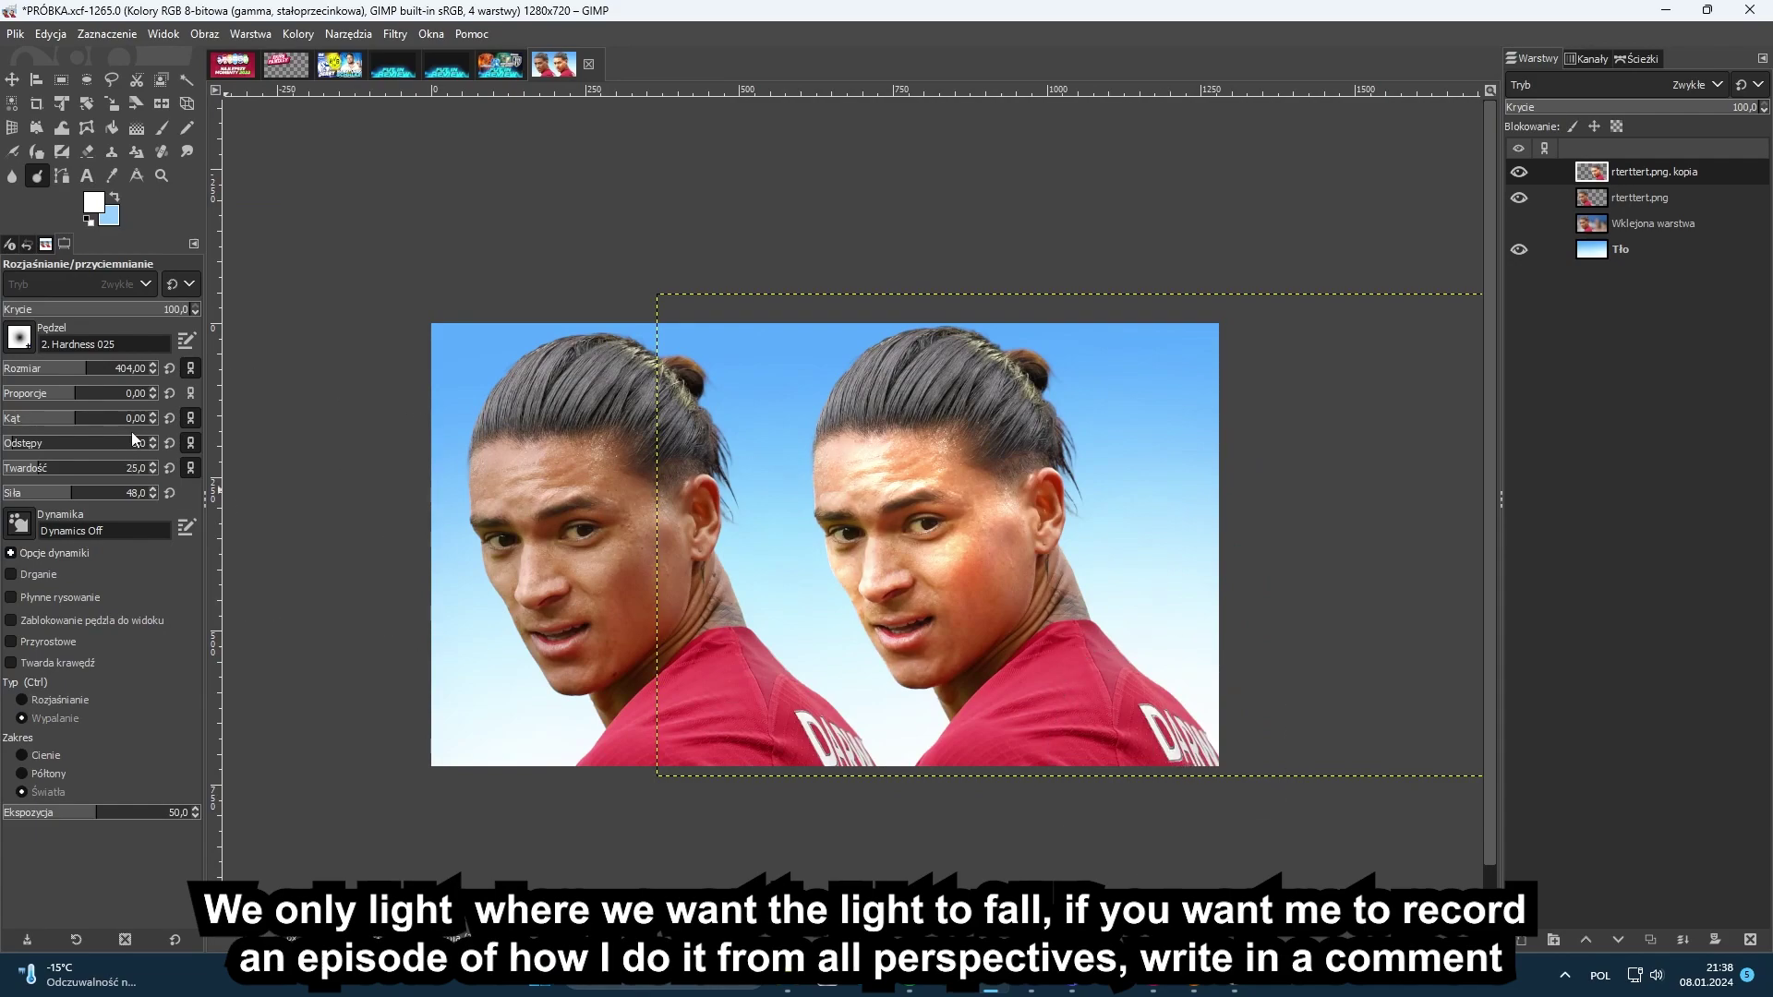
{"action": "key", "text": "ctrl+z"}
{"action": "key", "text": "ctrl+z"}
{"action": "key", "text": "ctrl+z"}
{"action": "key", "text": "ctrl+z"}
{"action": "key", "text": "ctrl+z"}
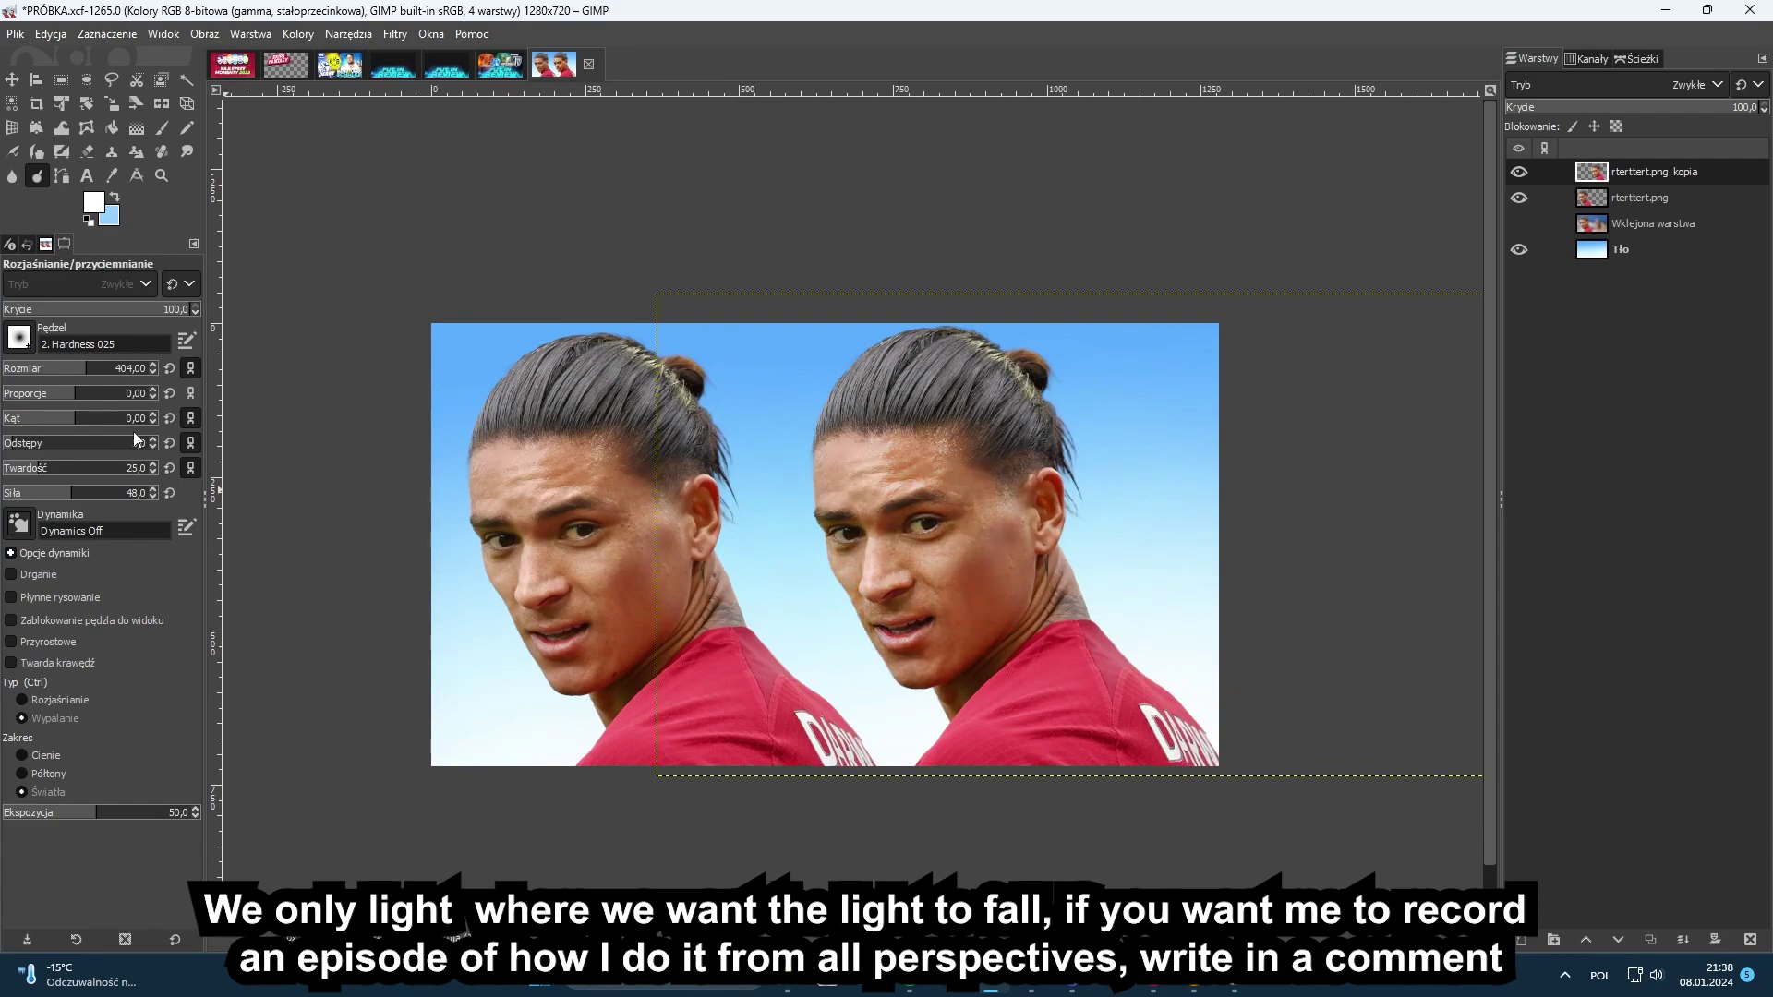
- Undo the remaining Dodge strokes on the cheek and forehead
{"action": "scroll", "coordinate": [1070, 646], "scroll_direction": "up", "scroll_amount": 1}
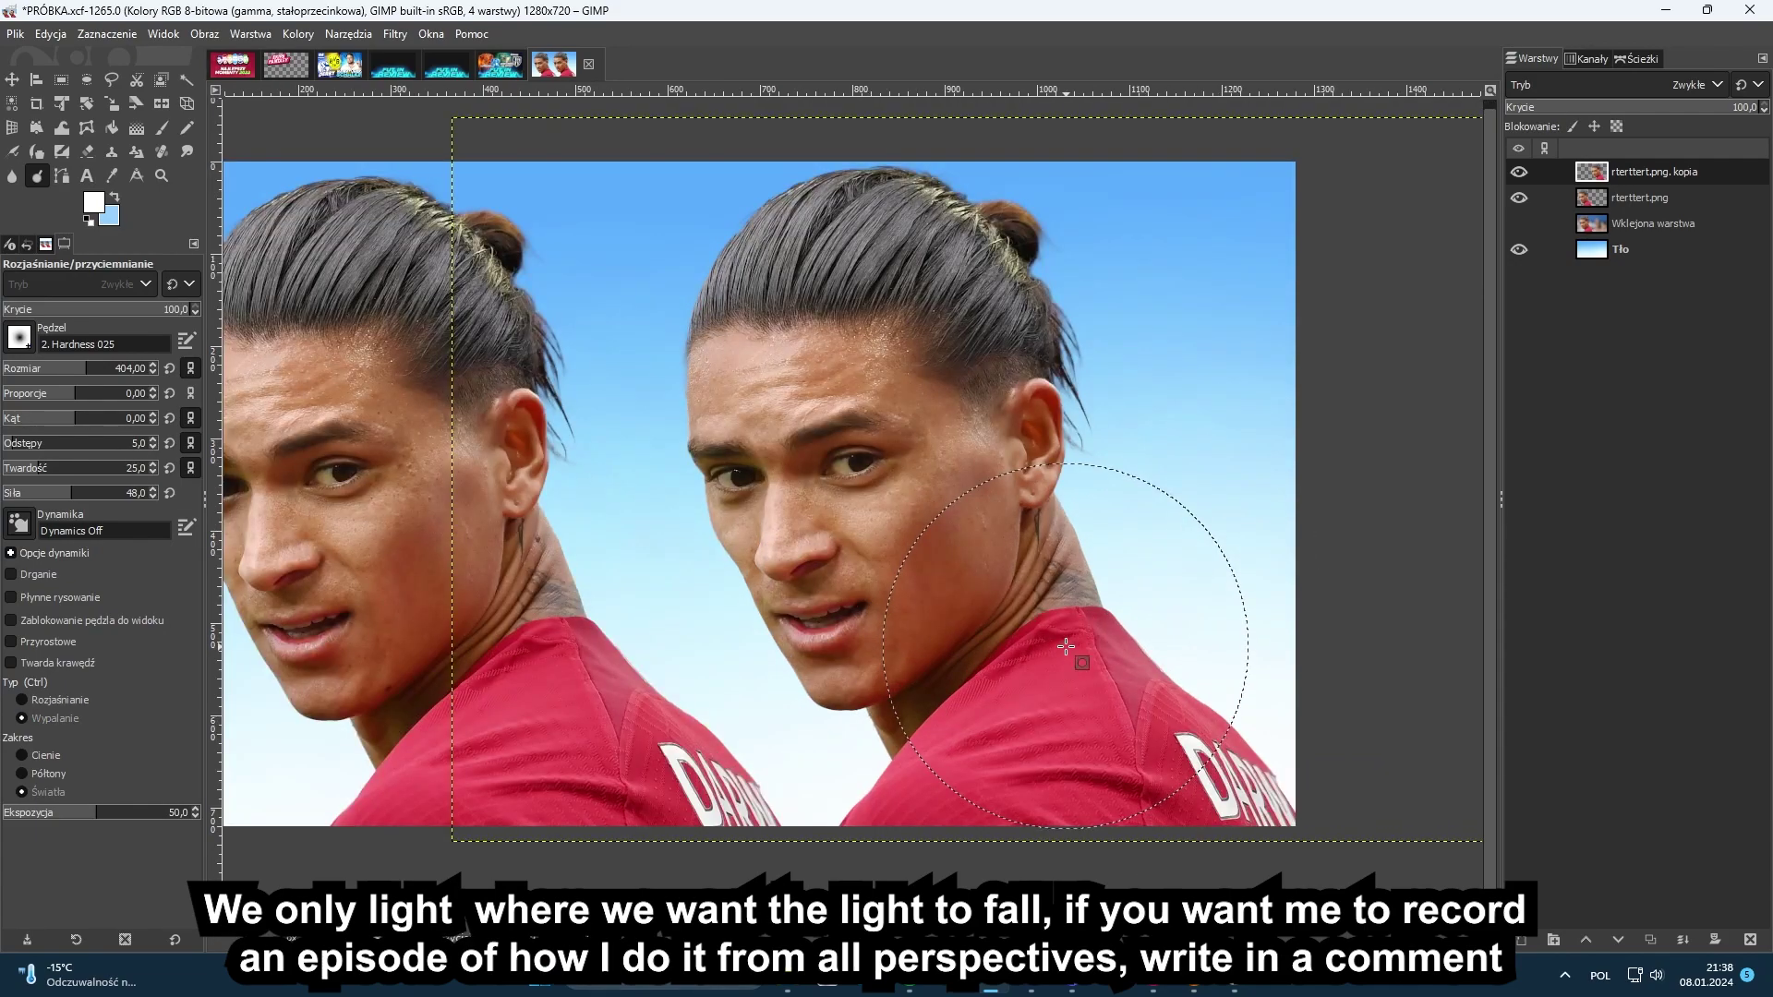
{"action": "key", "text": "ctrl+z"}
{"action": "key", "text": "ctrl+z"}
{"action": "key", "text": "ctrl+z"}
{"action": "key", "text": "ctrl+z"}
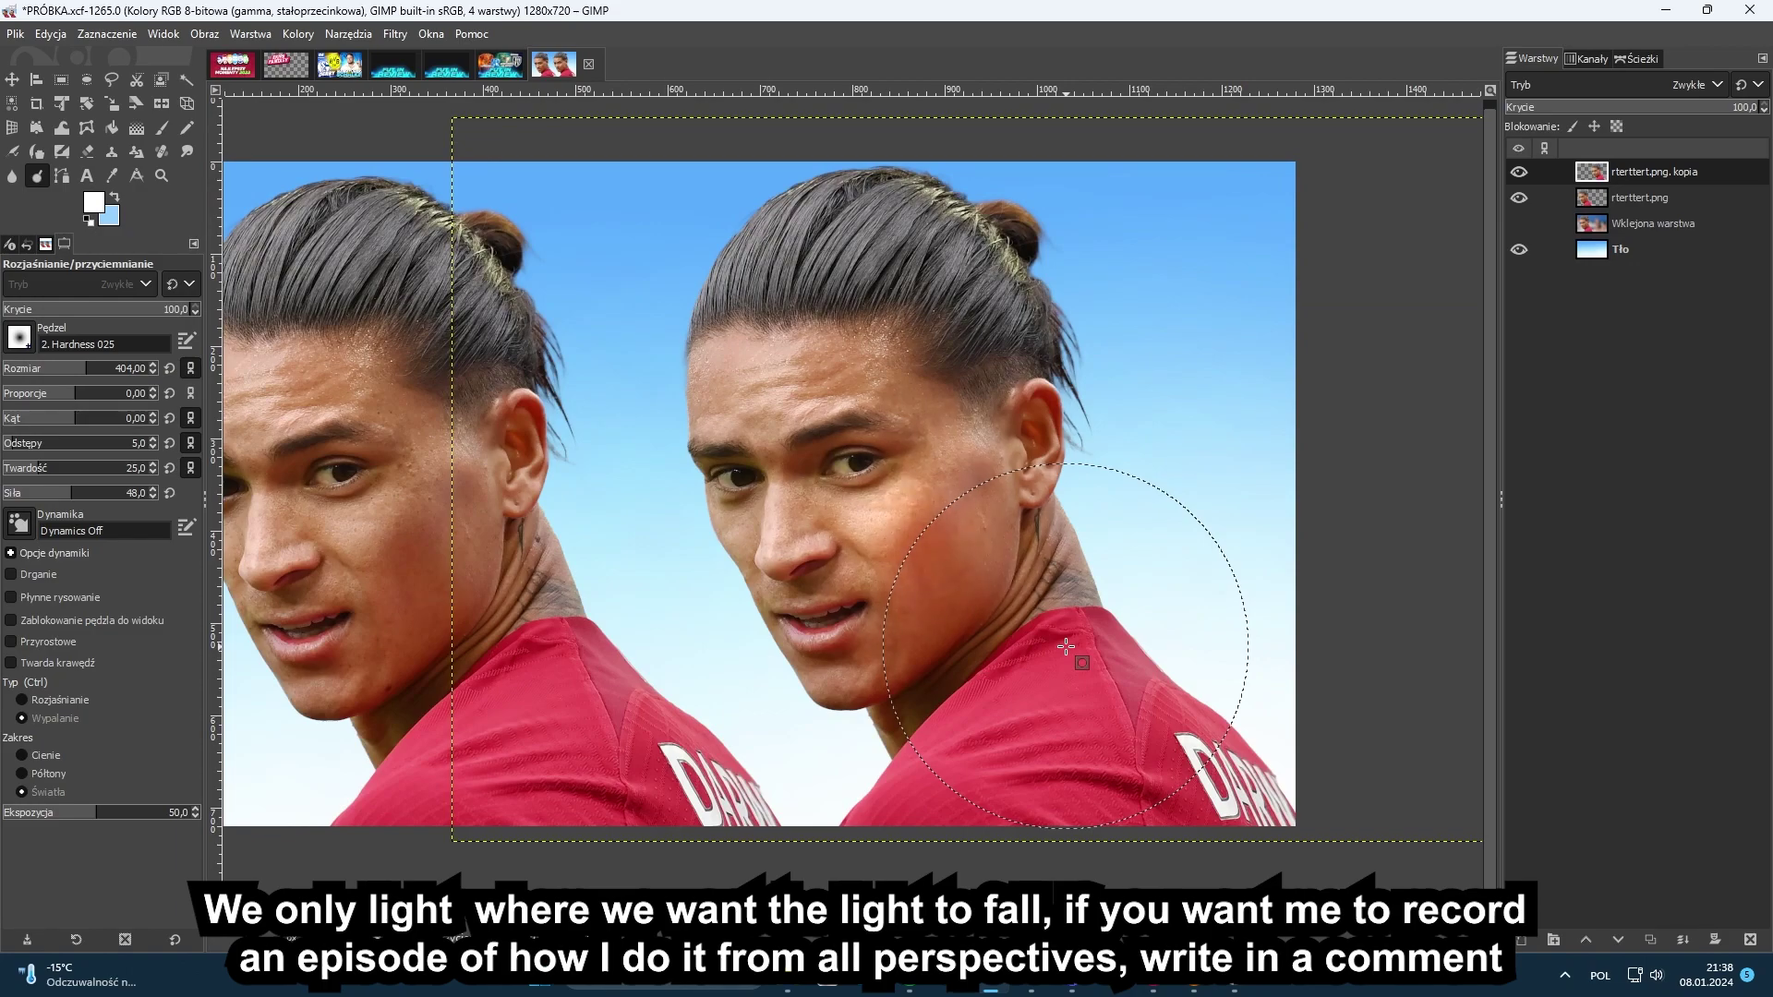
- Set the Dodge opacity to 46.8 and brighten the cheek, forehead, nose and chin of the face copy
{"action": "left_click", "coordinate": [128, 316]}
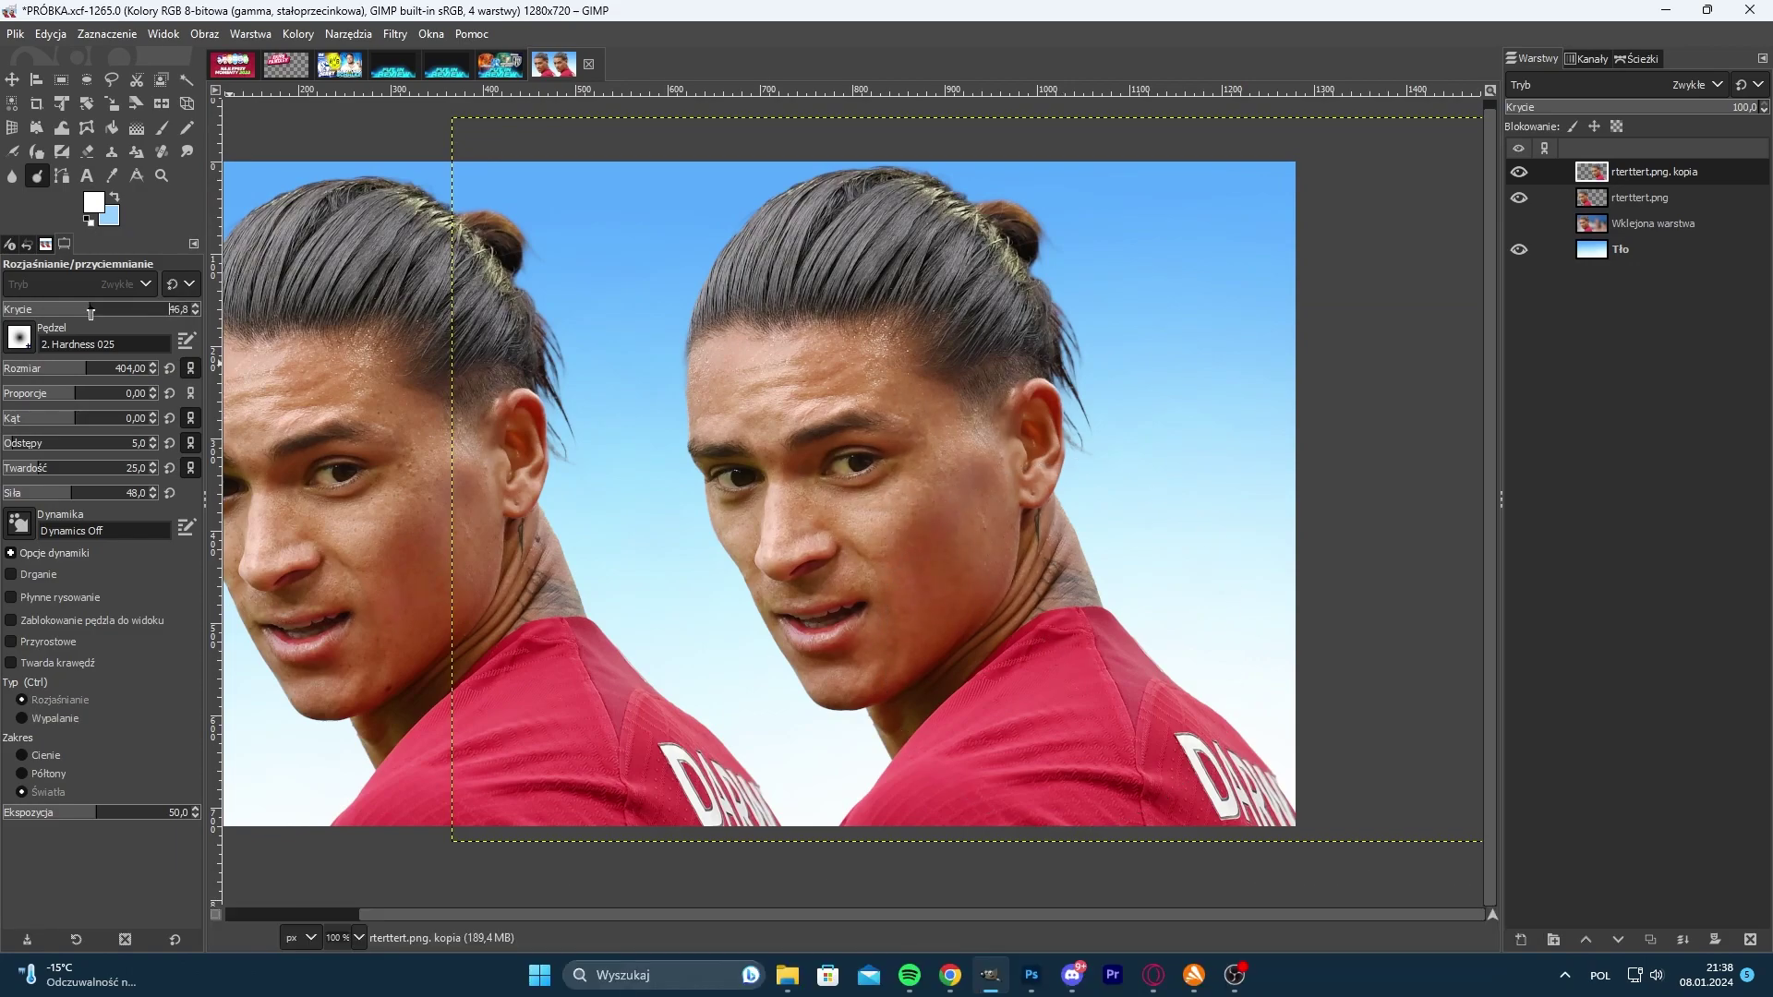
{"action": "left_click_drag", "start_coordinate": [922, 589], "coordinate": [907, 522]}
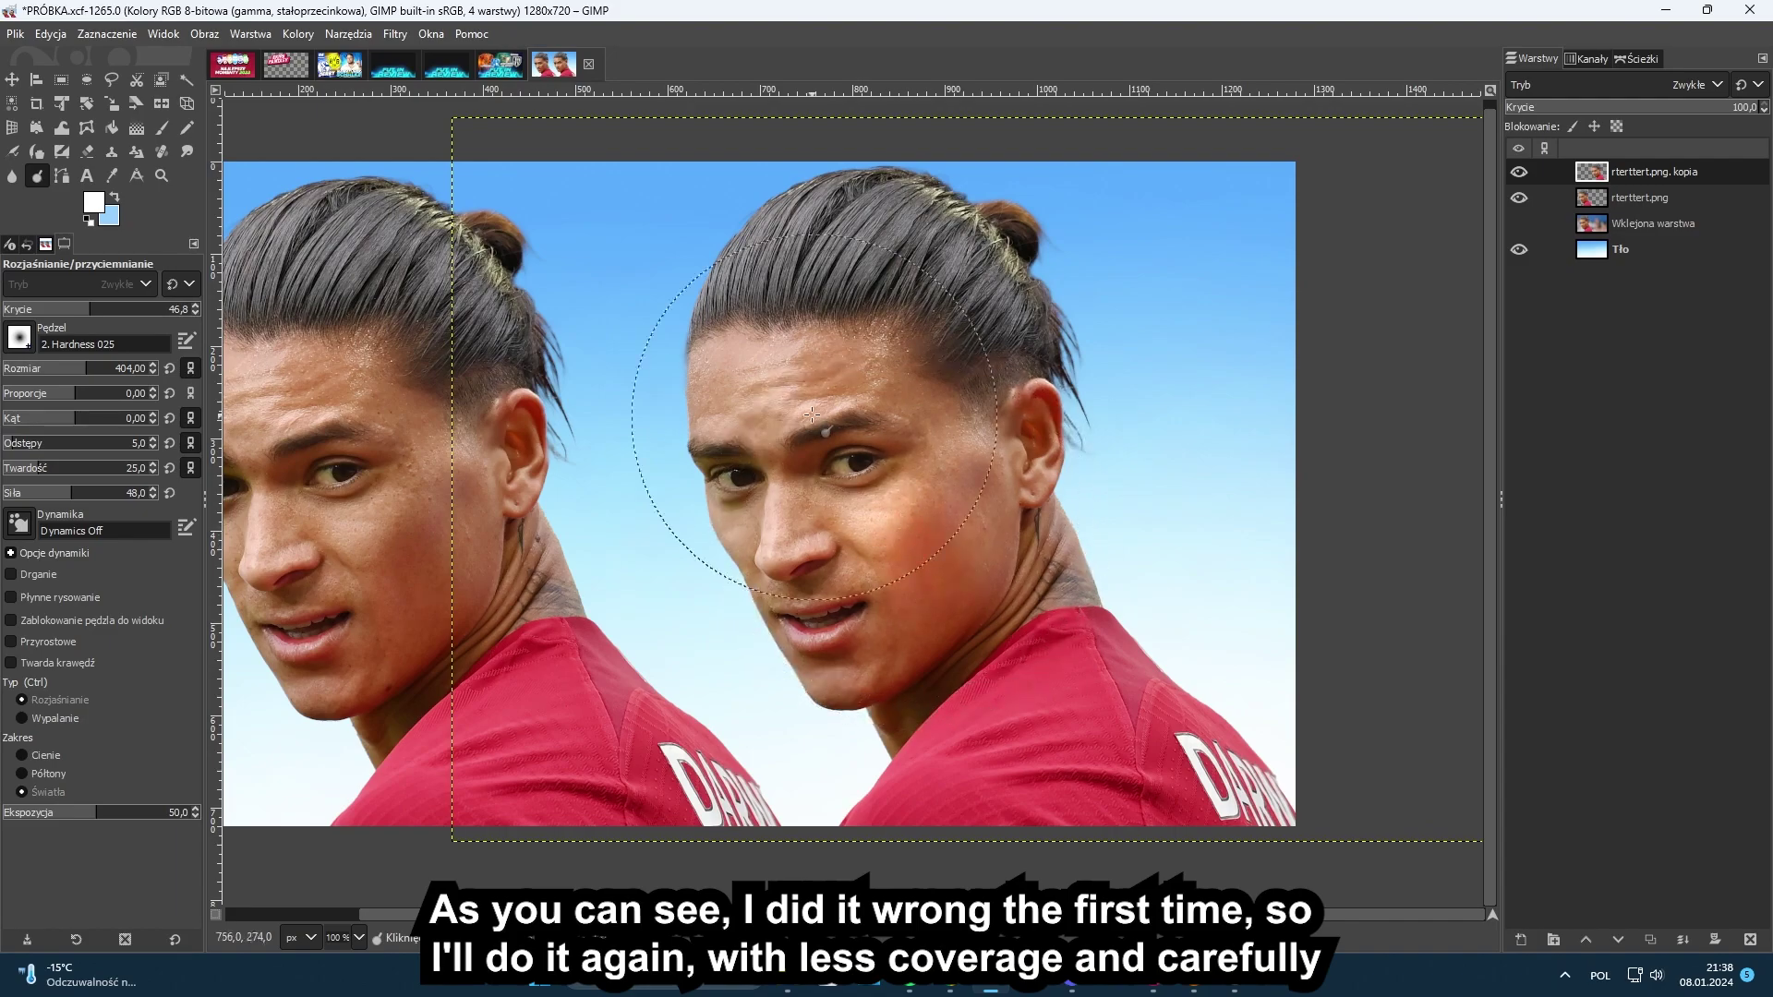
{"action": "left_click_drag", "start_coordinate": [772, 374], "coordinate": [868, 376]}
{"action": "mouse_move", "coordinate": [809, 530]}
{"action": "left_mouse_down"}
{"action": "mouse_move", "coordinate": [733, 523]}
{"action": "mouse_move", "coordinate": [710, 569]}
{"action": "mouse_move", "coordinate": [721, 591]}
{"action": "mouse_move", "coordinate": [677, 514]}
{"action": "left_mouse_up"}
{"action": "mouse_move", "coordinate": [744, 635]}
{"action": "left_mouse_down"}
{"action": "mouse_move", "coordinate": [827, 662]}
{"action": "mouse_move", "coordinate": [808, 686]}
{"action": "mouse_move", "coordinate": [863, 695]}
{"action": "mouse_move", "coordinate": [846, 627]}
{"action": "mouse_move", "coordinate": [911, 618]}
{"action": "mouse_move", "coordinate": [803, 734]}
{"action": "left_mouse_up"}
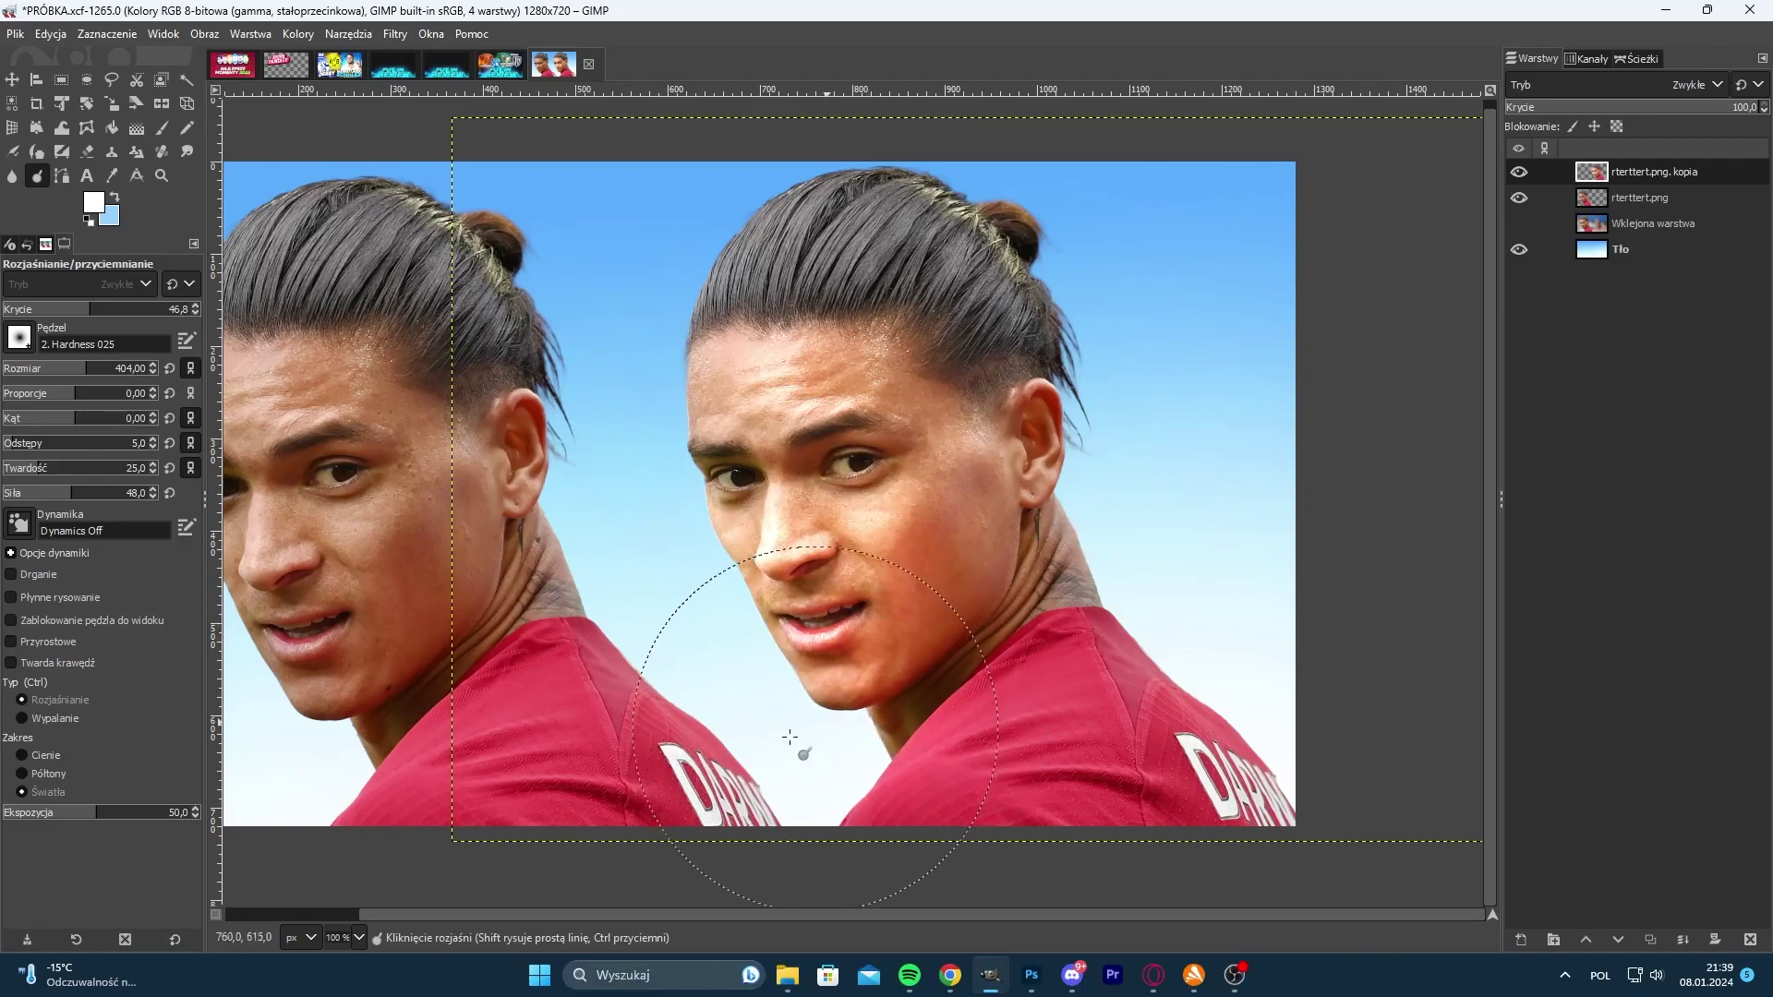
- Examine the brightened face copy up close and from a distance against the original portrait
{"action": "scroll", "coordinate": [1015, 700], "scroll_direction": "down", "scroll_amount": 3}
{"action": "scroll", "coordinate": [1022, 720], "scroll_direction": "up", "scroll_amount": 2}
{"action": "scroll", "coordinate": [977, 580], "scroll_direction": "up", "scroll_amount": 2}
{"action": "mouse_move", "coordinate": [997, 505]}
{"action": "left_mouse_down"}
{"action": "mouse_move", "coordinate": [970, 577]}
{"action": "mouse_move", "coordinate": [919, 504]}
{"action": "left_mouse_up"}
{"action": "scroll", "coordinate": [966, 528], "scroll_direction": "down", "scroll_amount": 1}
{"action": "scroll", "coordinate": [966, 528], "scroll_direction": "up", "scroll_amount": 1}
{"action": "scroll", "coordinate": [821, 583], "scroll_direction": "down", "scroll_amount": 3}
{"action": "scroll", "coordinate": [711, 462], "scroll_direction": "up", "scroll_amount": 1}
{"action": "scroll", "coordinate": [836, 596], "scroll_direction": "up", "scroll_amount": 1}
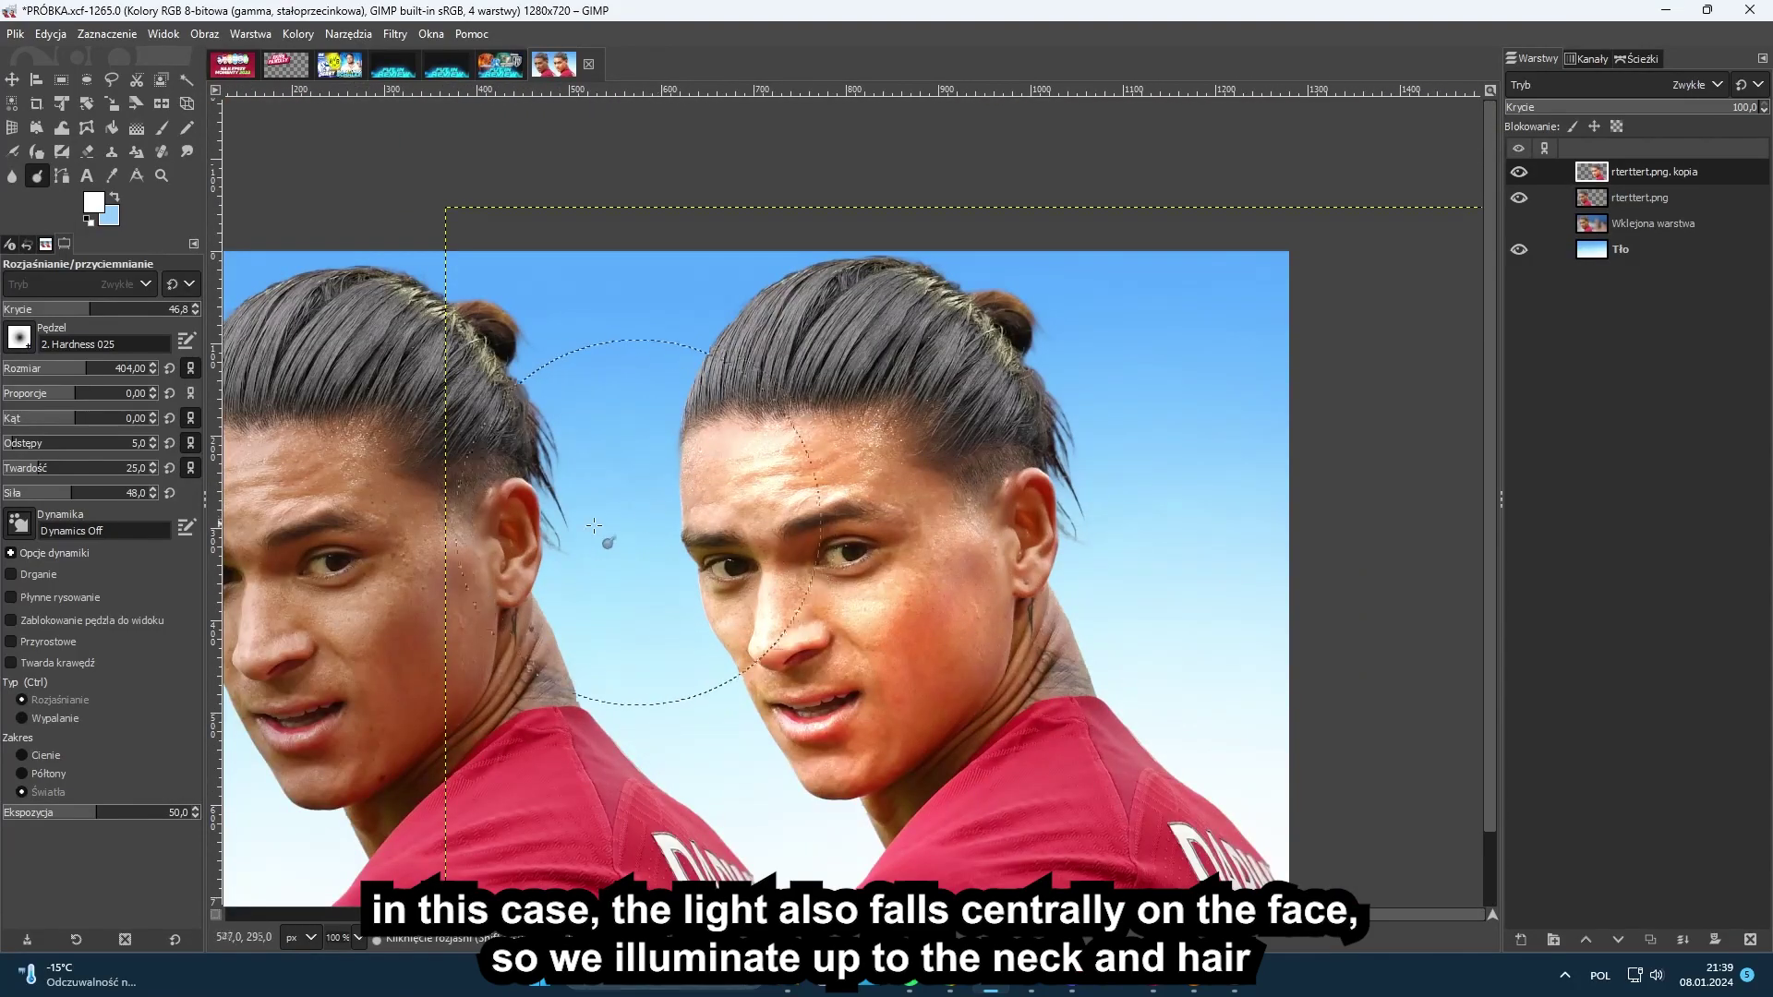
{"action": "scroll", "coordinate": [1025, 513], "scroll_direction": "down", "scroll_amount": 3}
{"action": "scroll", "coordinate": [1025, 512], "scroll_direction": "up", "scroll_amount": 2}
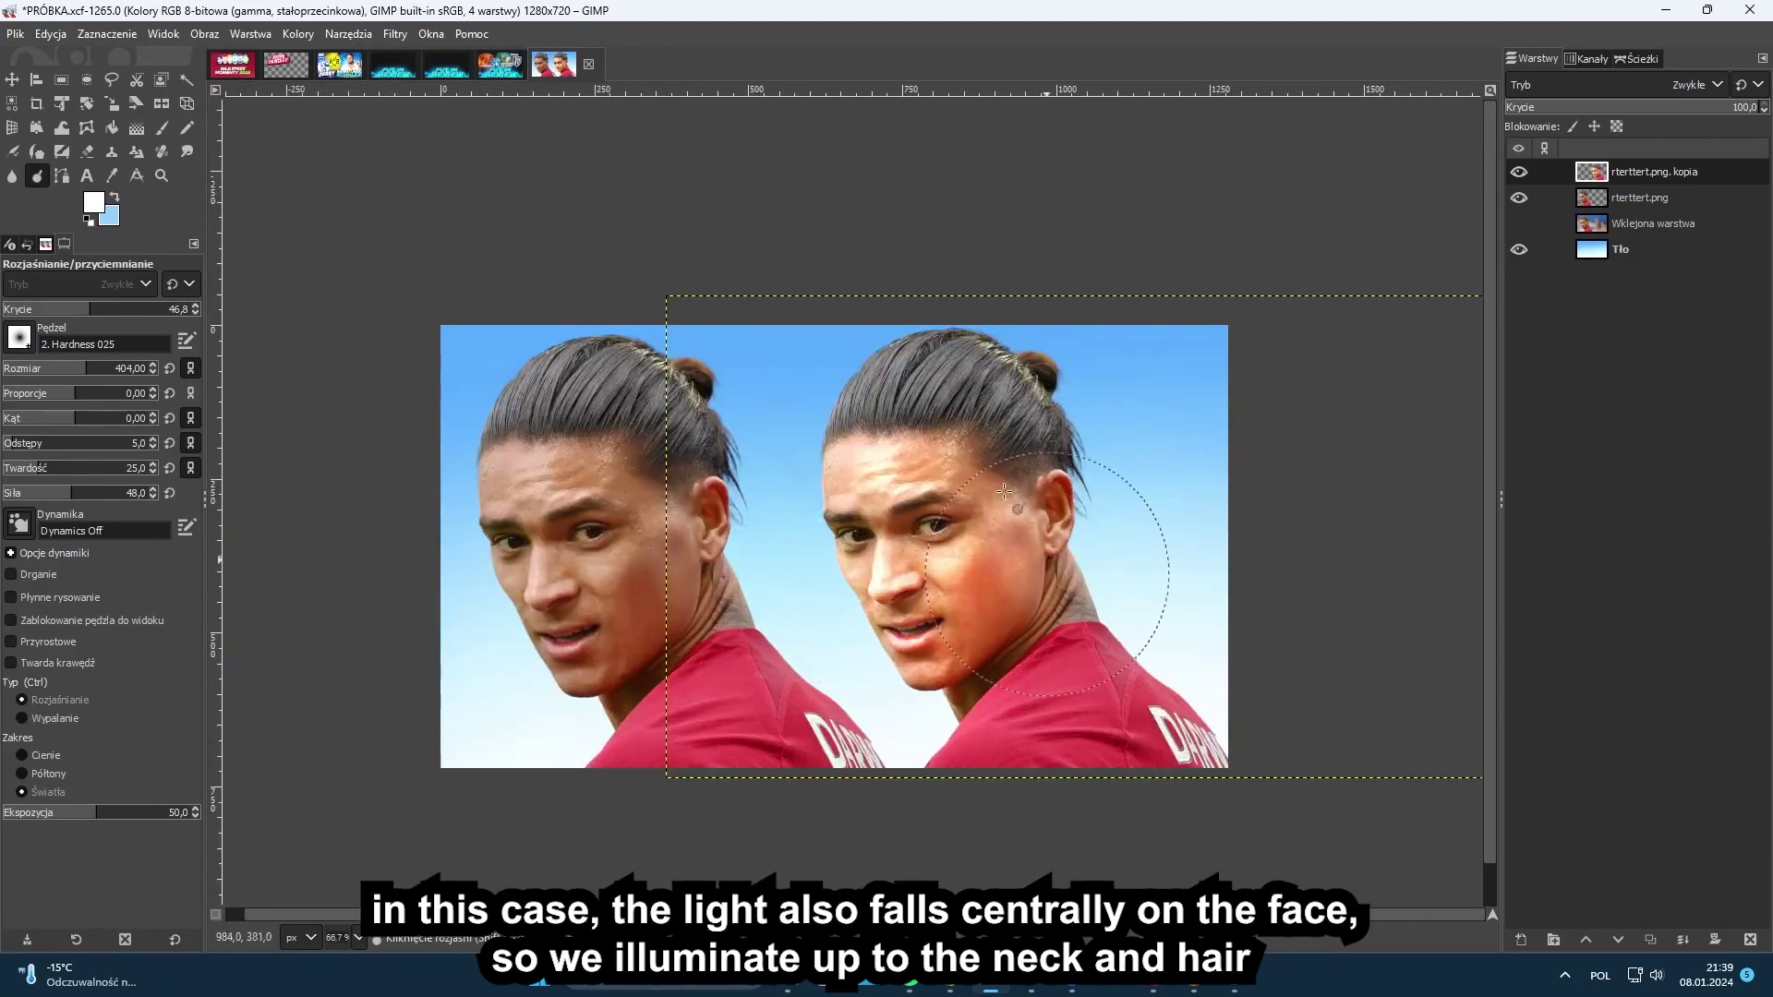
- Duplicate the brightened face layer and apply Hue-Chroma to the copy with hue -12.56 and chroma -11.63
{"action": "scroll", "coordinate": [1025, 512], "scroll_direction": "up", "scroll_amount": 1}
{"action": "left_click", "coordinate": [1650, 937]}
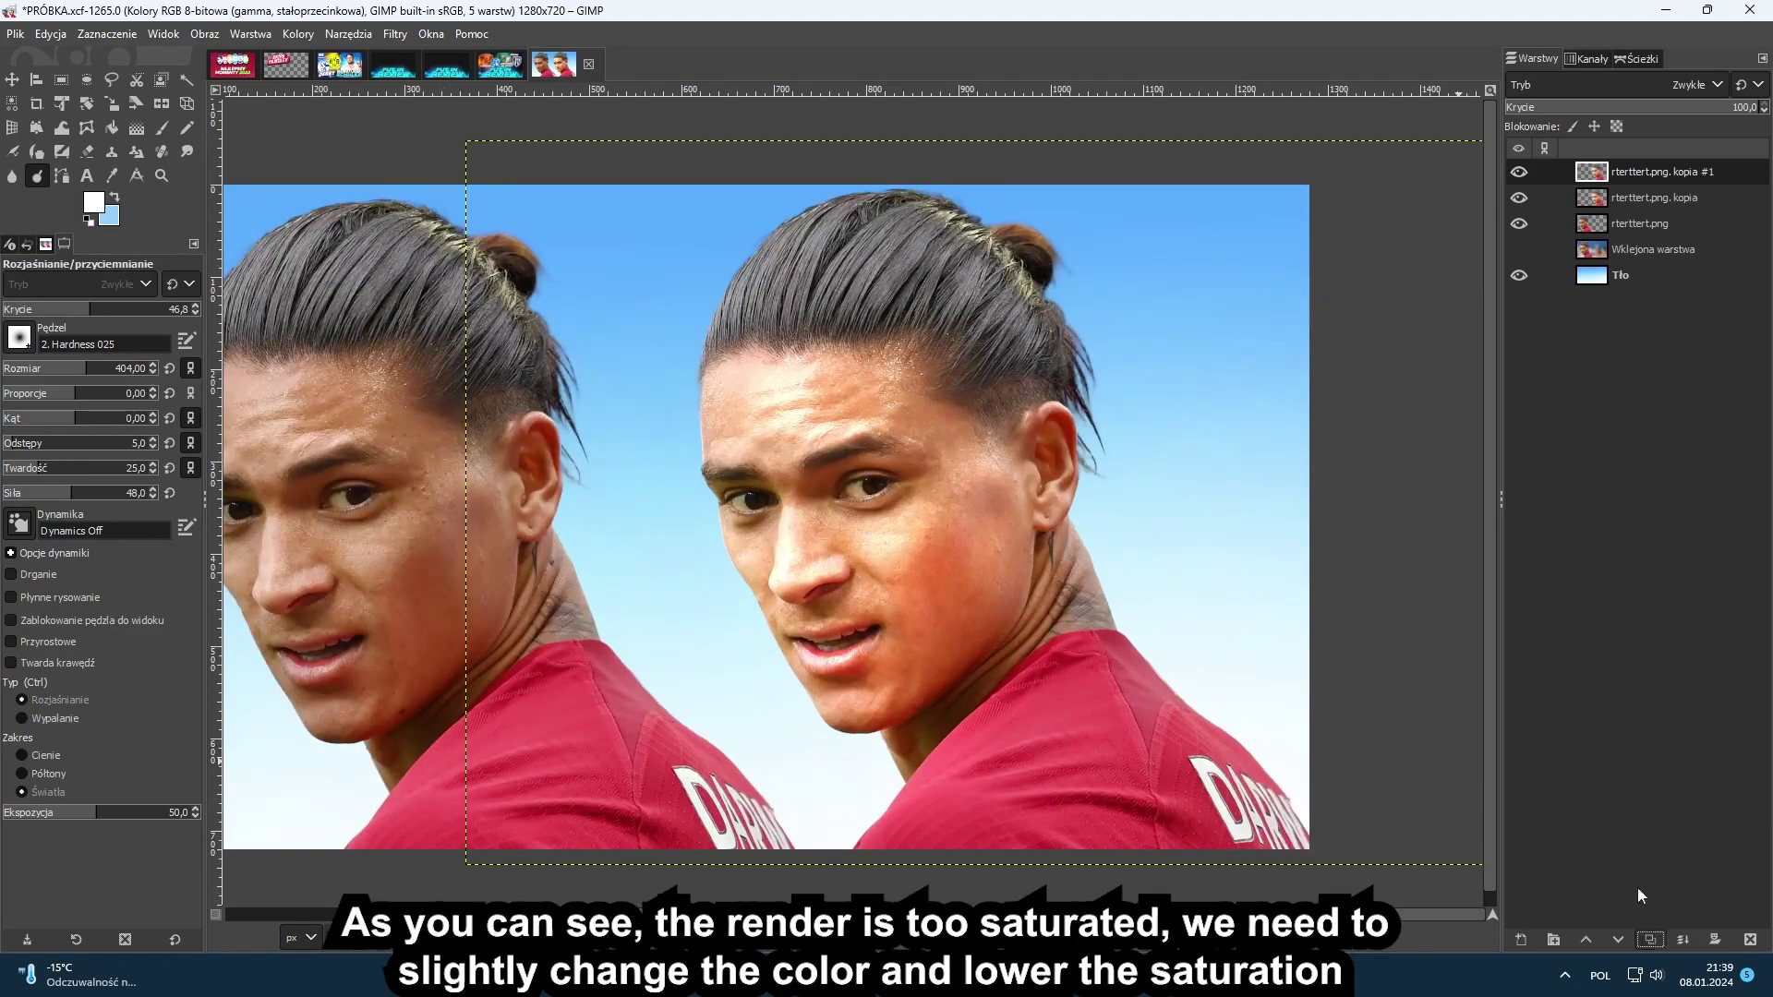
{"action": "left_click", "coordinate": [298, 34]}
{"action": "left_click", "coordinate": [323, 107]}
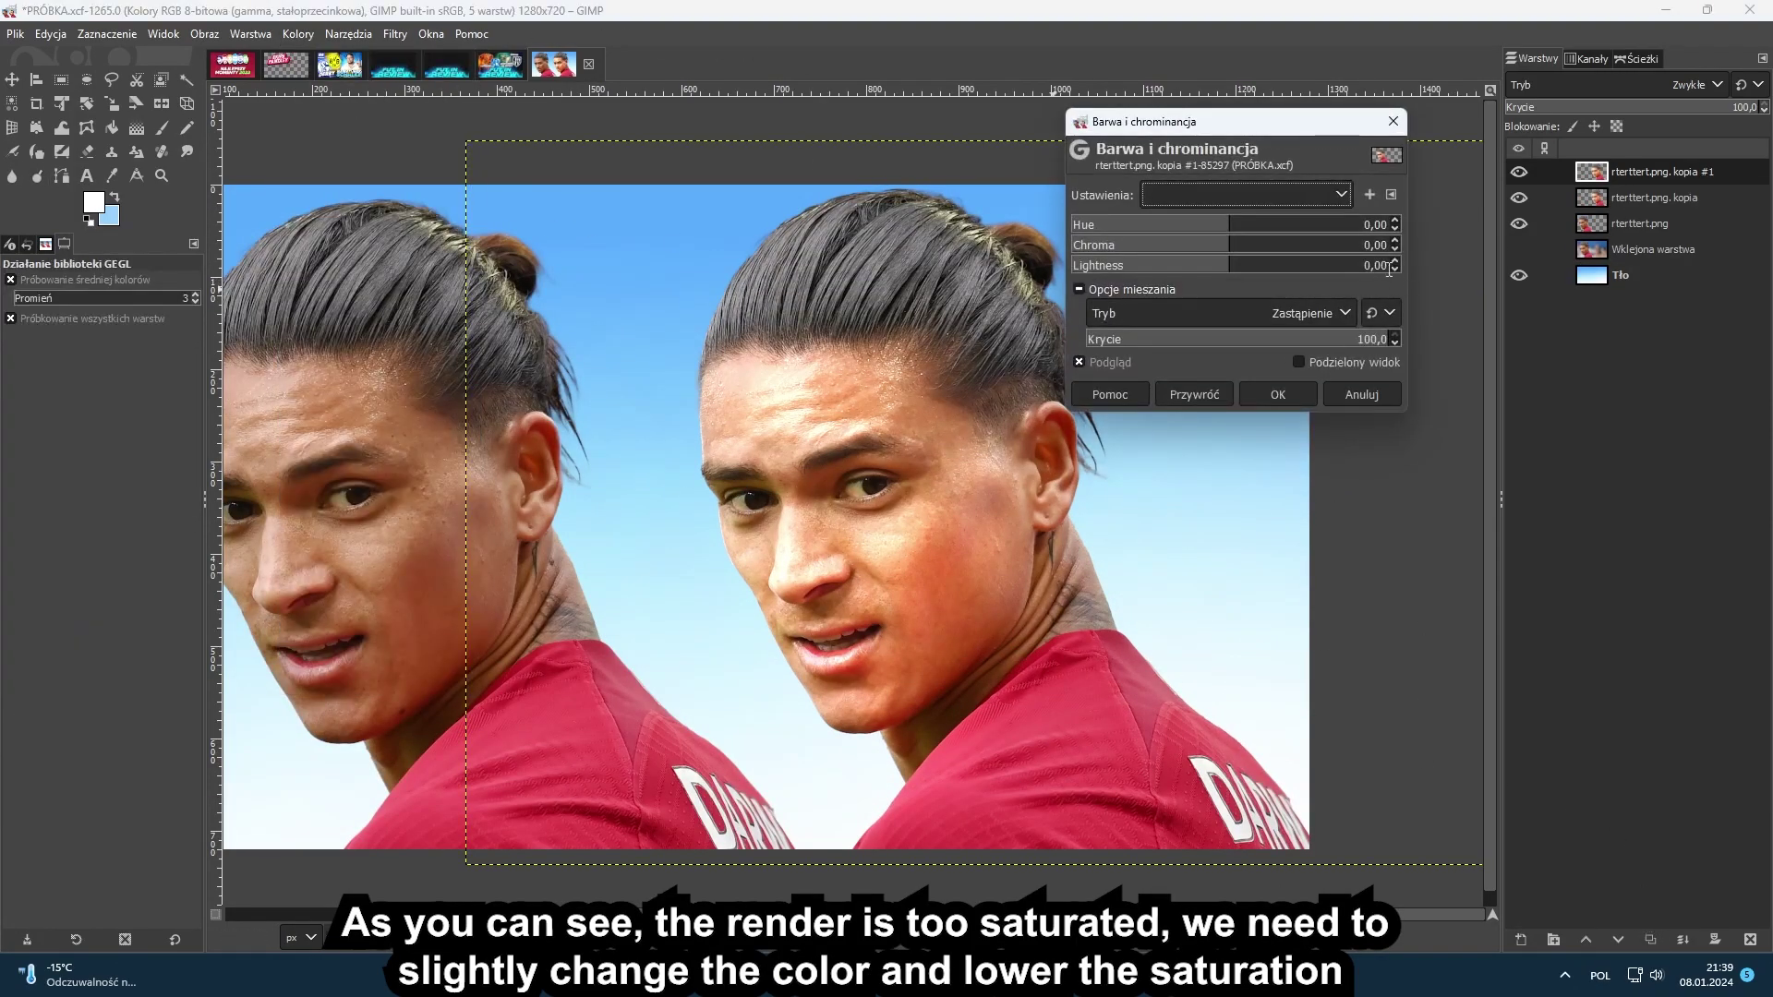
{"action": "left_click", "coordinate": [1219, 225]}
{"action": "left_click_drag", "start_coordinate": [1223, 246], "coordinate": [1208, 246]}
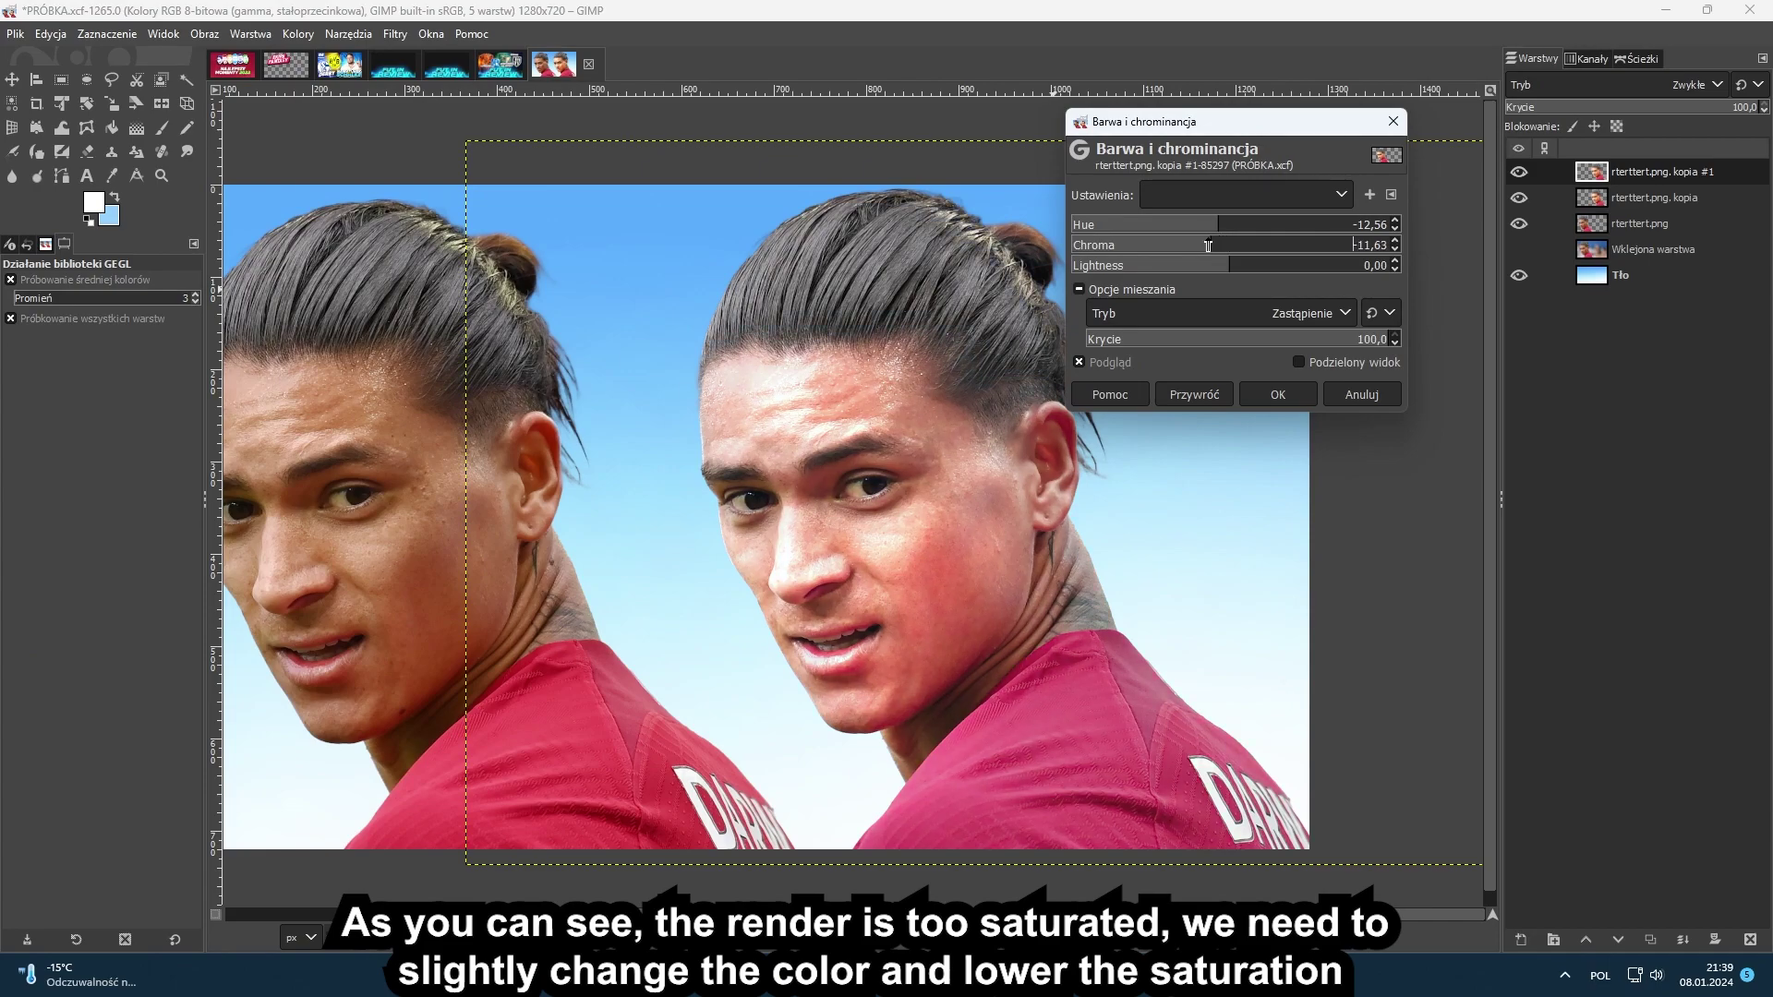
{"action": "left_click", "coordinate": [1273, 395]}
- Brighten the ear, the cheek edge beside it and the neck with Dodge strokes at brush size 106
{"action": "scroll", "coordinate": [971, 699], "scroll_direction": "down", "scroll_amount": 1}
{"action": "scroll", "coordinate": [929, 609], "scroll_direction": "up", "scroll_amount": 1}
{"action": "scroll", "coordinate": [900, 595], "scroll_direction": "down", "scroll_amount": 2}
{"action": "scroll", "coordinate": [839, 590], "scroll_direction": "up", "scroll_amount": 1}
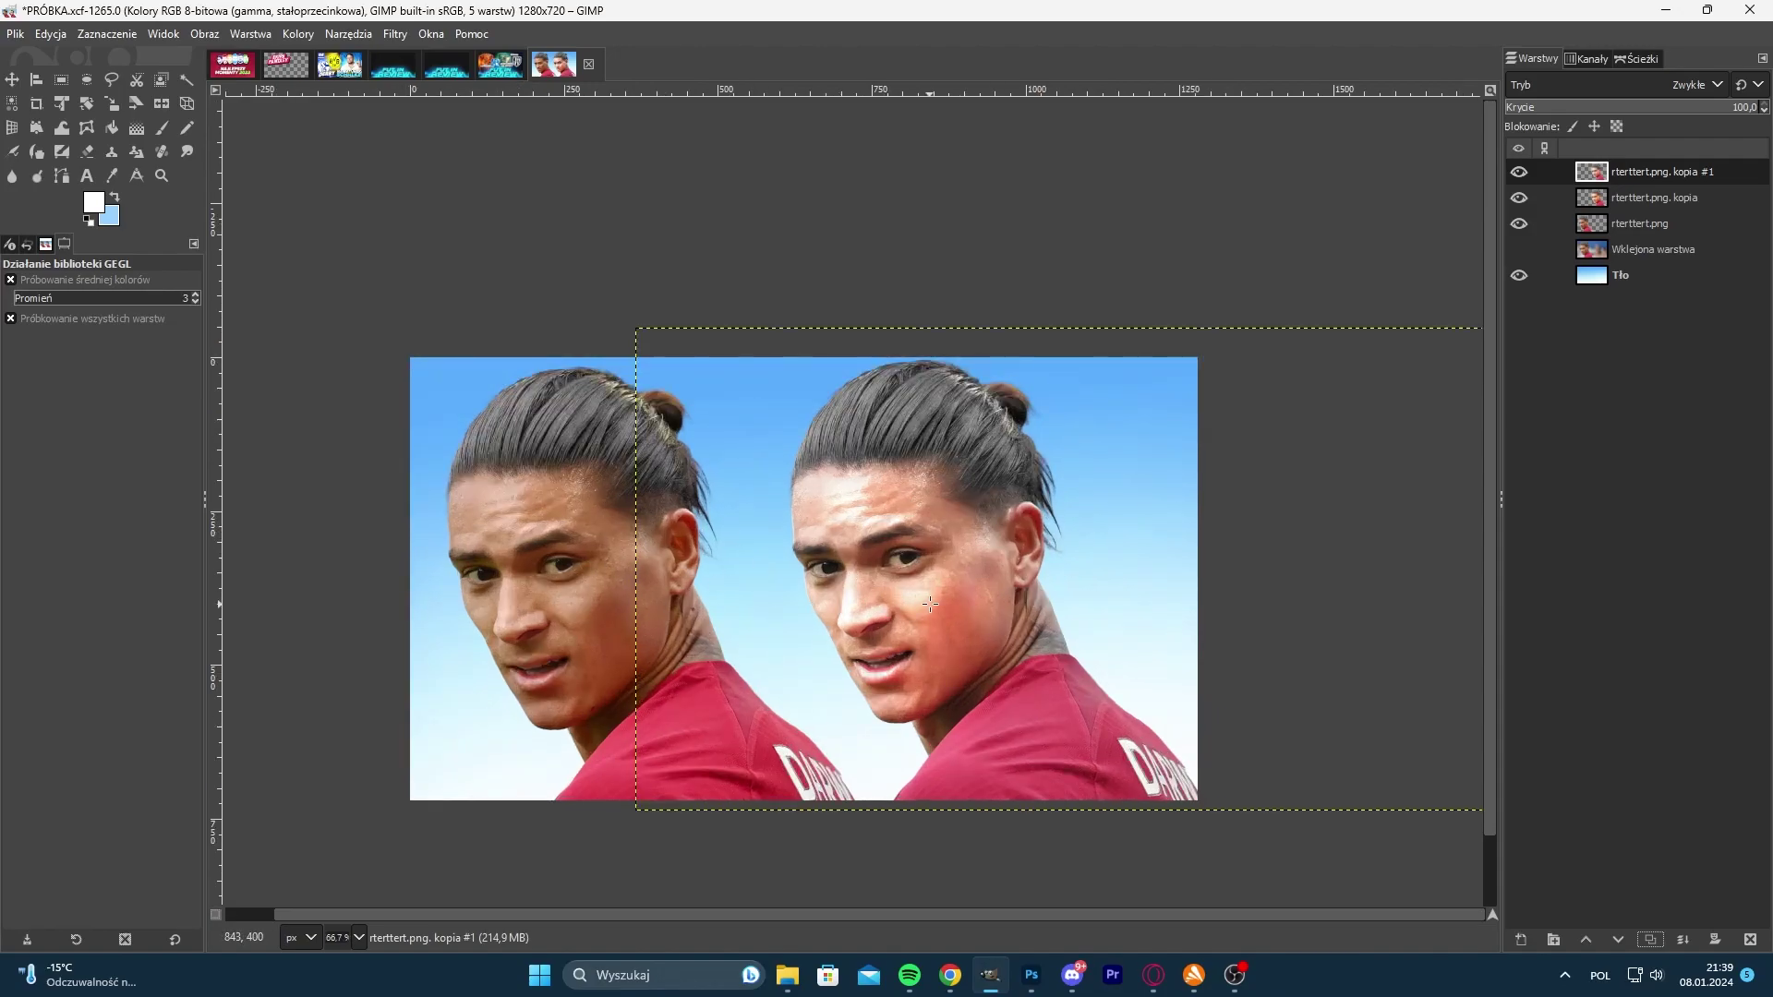
{"action": "scroll", "coordinate": [929, 603], "scroll_direction": "up", "scroll_amount": 2}
{"action": "scroll", "coordinate": [1026, 514], "scroll_direction": "down", "scroll_amount": 3}
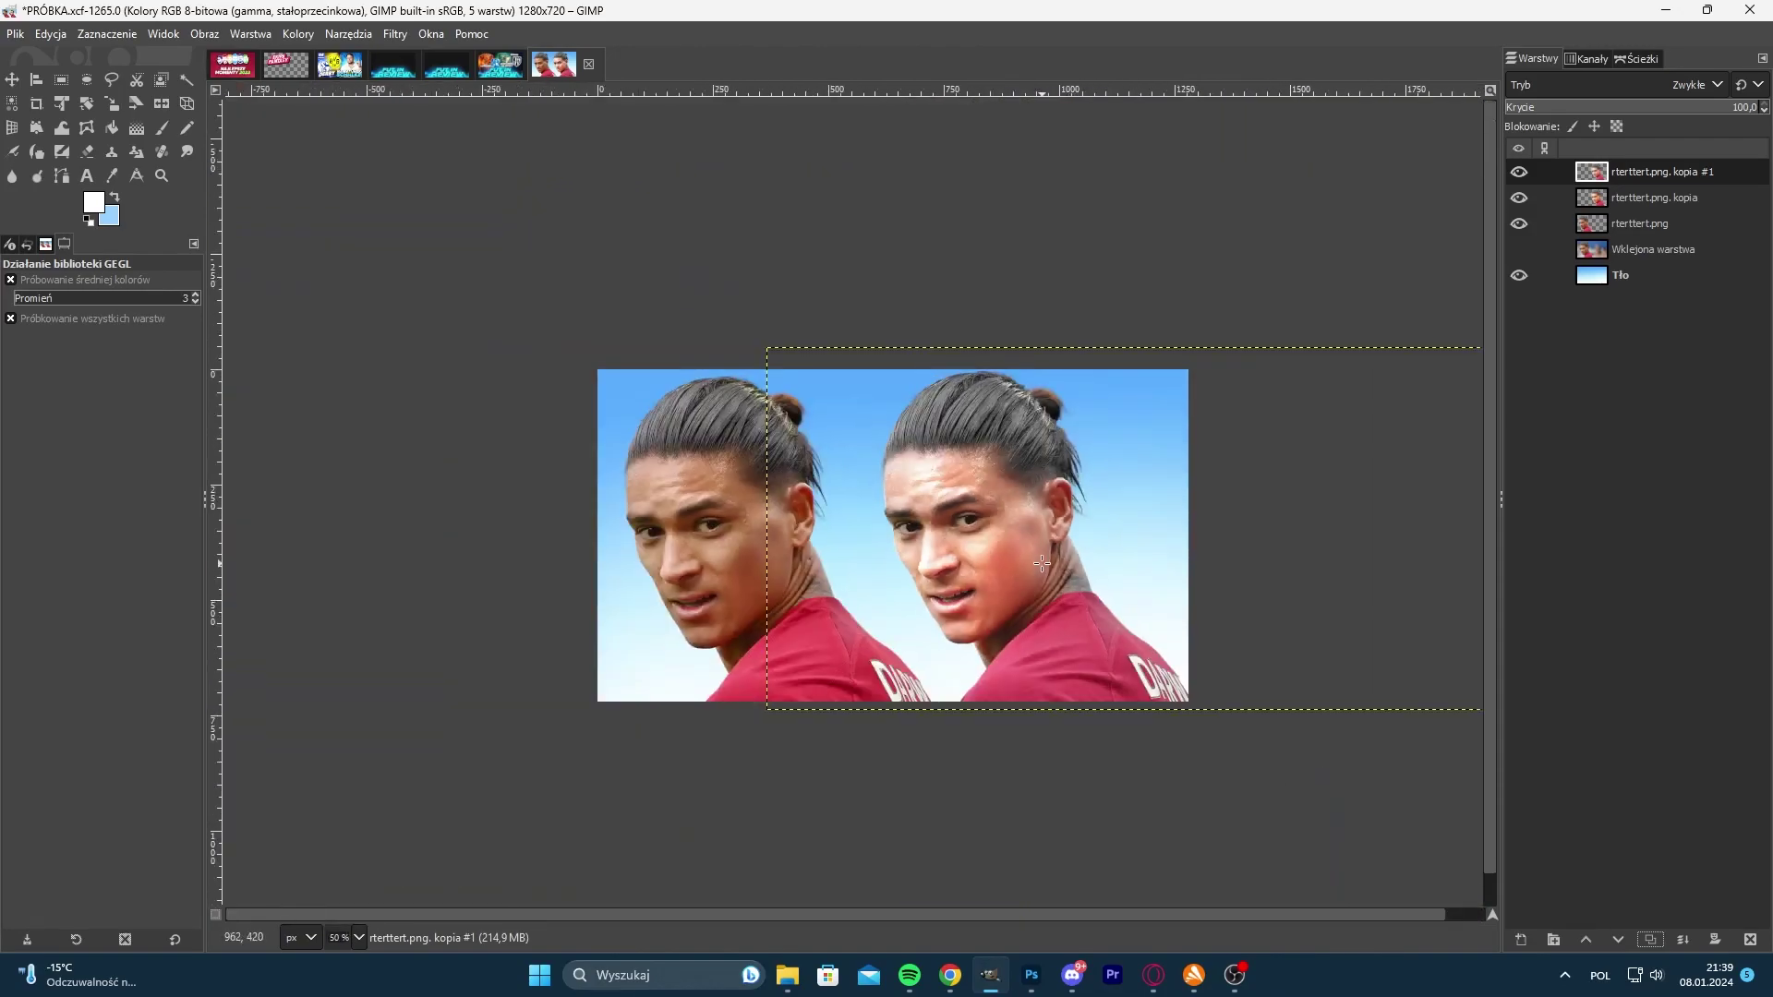
{"action": "scroll", "coordinate": [1041, 564], "scroll_direction": "up", "scroll_amount": 3}
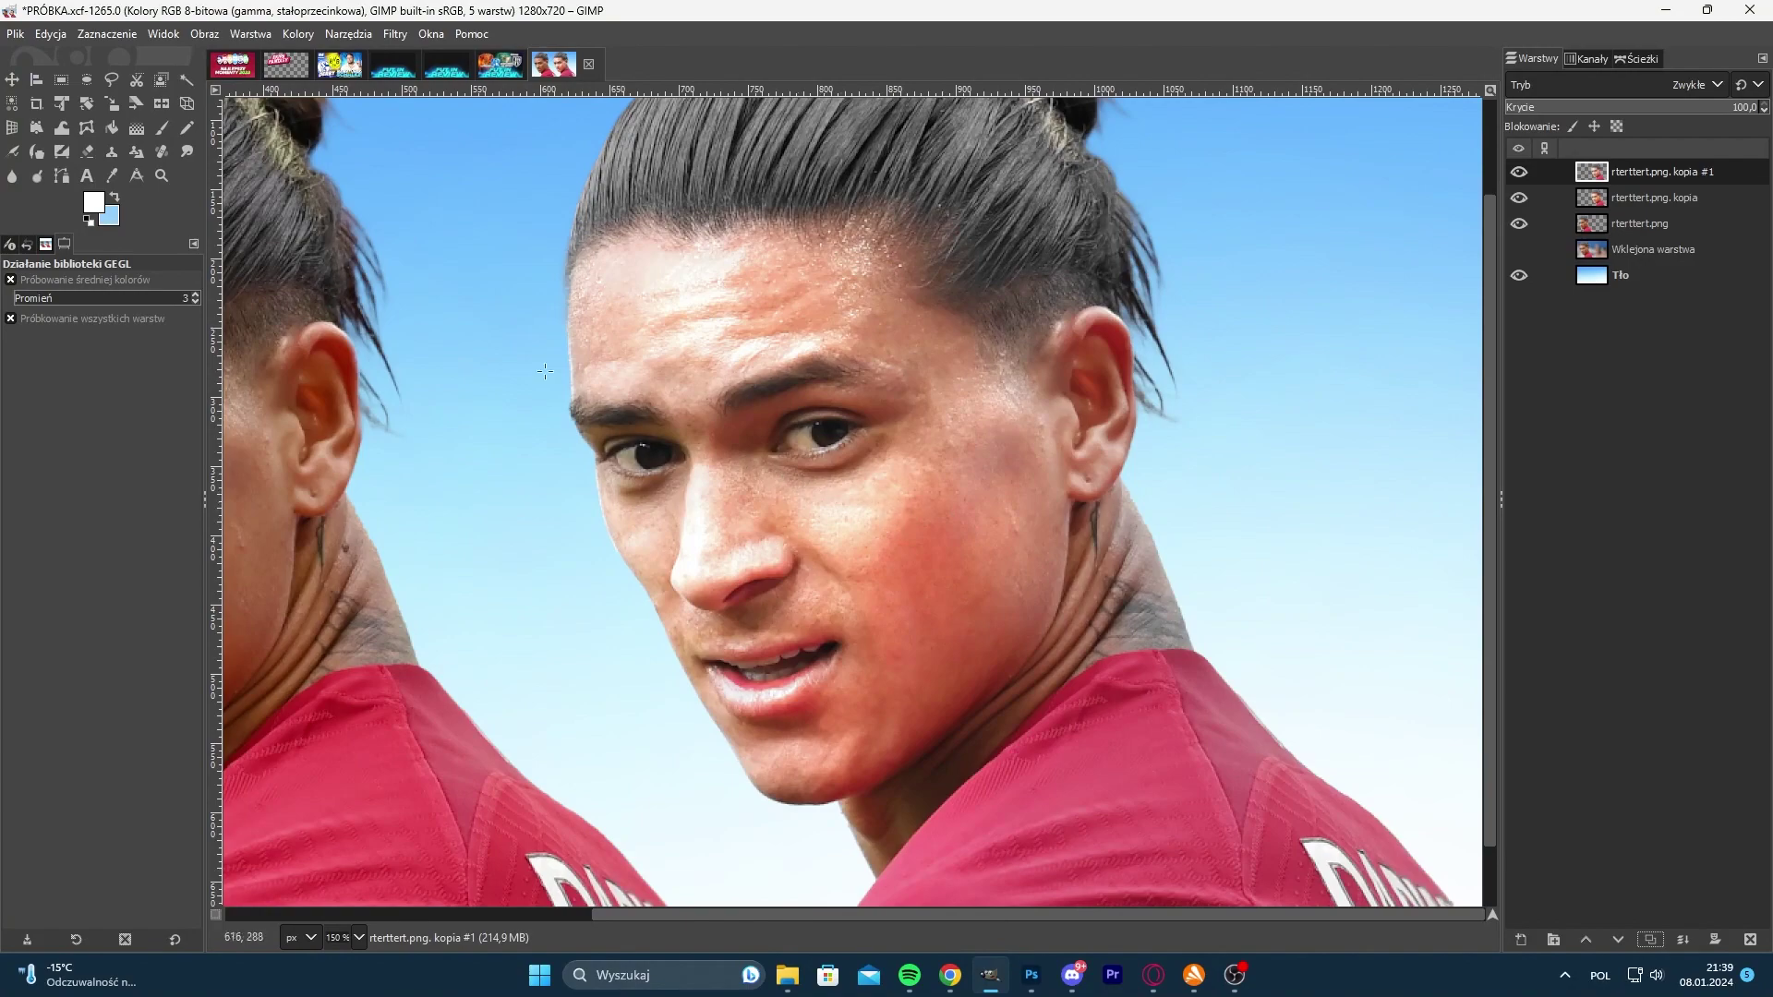
{"action": "left_click", "coordinate": [43, 174]}
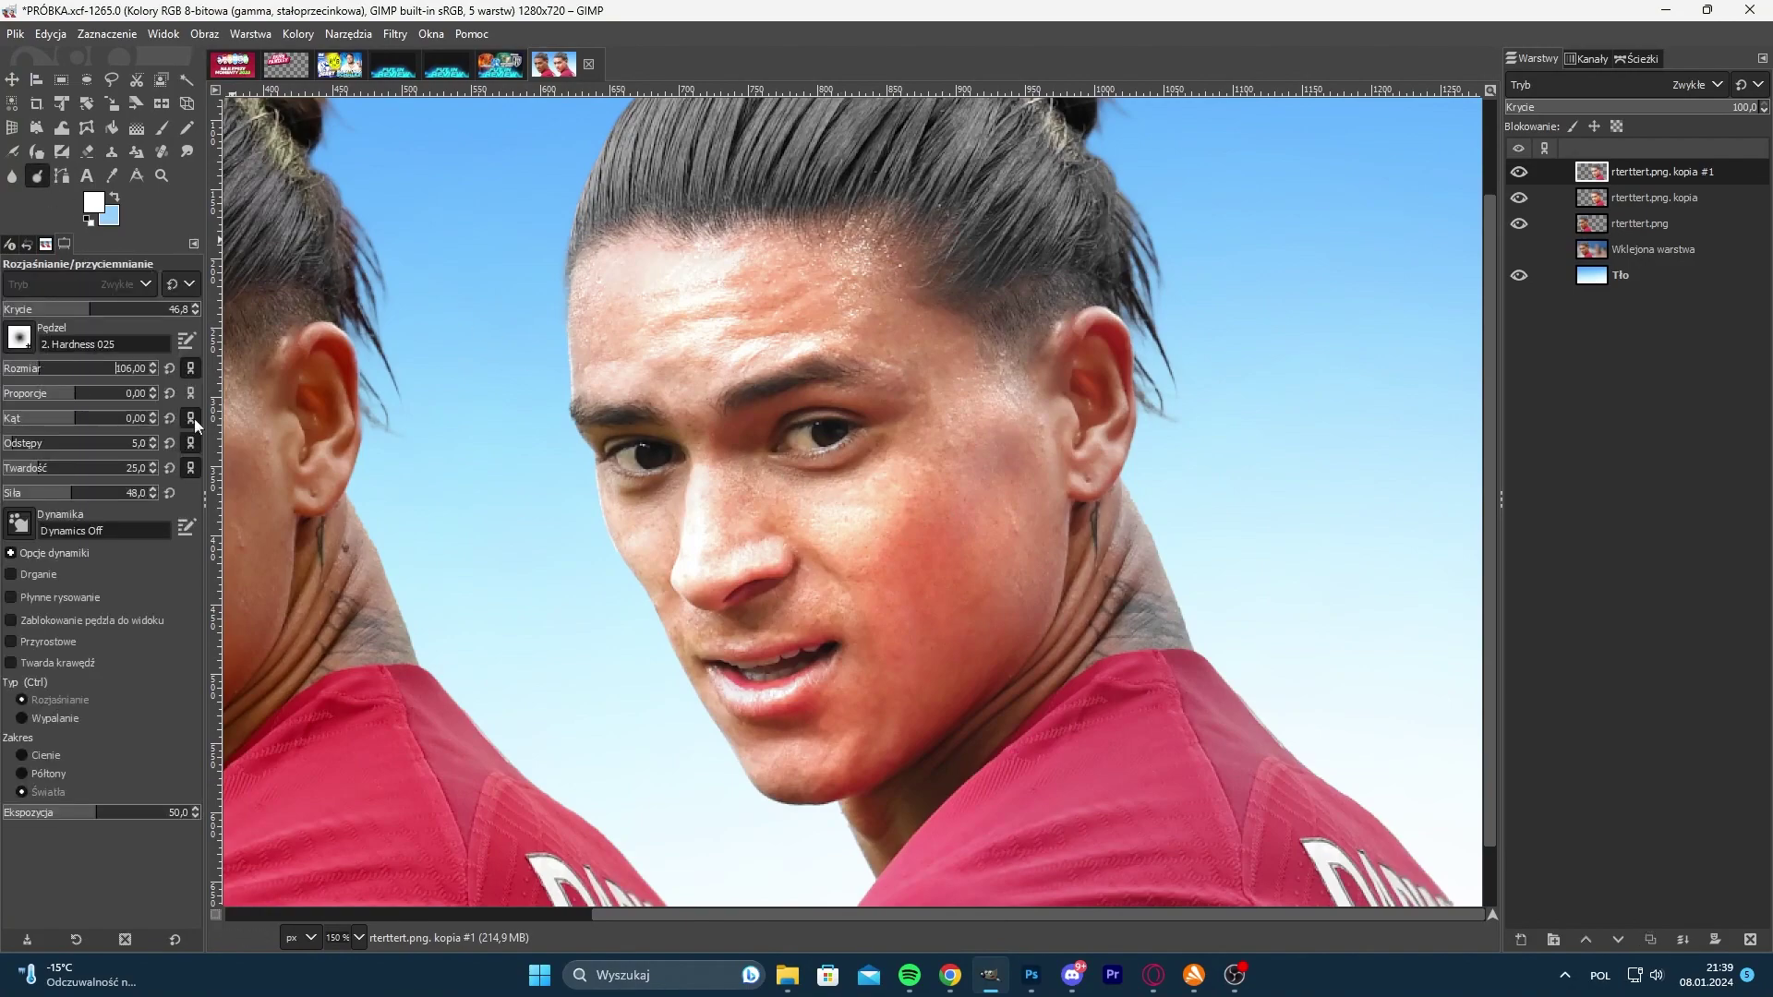
{"action": "mouse_move", "coordinate": [1029, 491]}
{"action": "left_mouse_down"}
{"action": "mouse_move", "coordinate": [1025, 434]}
{"action": "mouse_move", "coordinate": [1016, 466]}
{"action": "mouse_move", "coordinate": [995, 447]}
{"action": "mouse_move", "coordinate": [1049, 519]}
{"action": "mouse_move", "coordinate": [1100, 441]}
{"action": "mouse_move", "coordinate": [1084, 337]}
{"action": "mouse_move", "coordinate": [1113, 344]}
{"action": "mouse_move", "coordinate": [1091, 453]}
{"action": "mouse_move", "coordinate": [1072, 351]}
{"action": "left_mouse_up"}
{"action": "mouse_move", "coordinate": [1115, 459]}
{"action": "left_mouse_down"}
{"action": "mouse_move", "coordinate": [1147, 613]}
{"action": "mouse_move", "coordinate": [1096, 584]}
{"action": "mouse_move", "coordinate": [1047, 679]}
{"action": "left_mouse_up"}
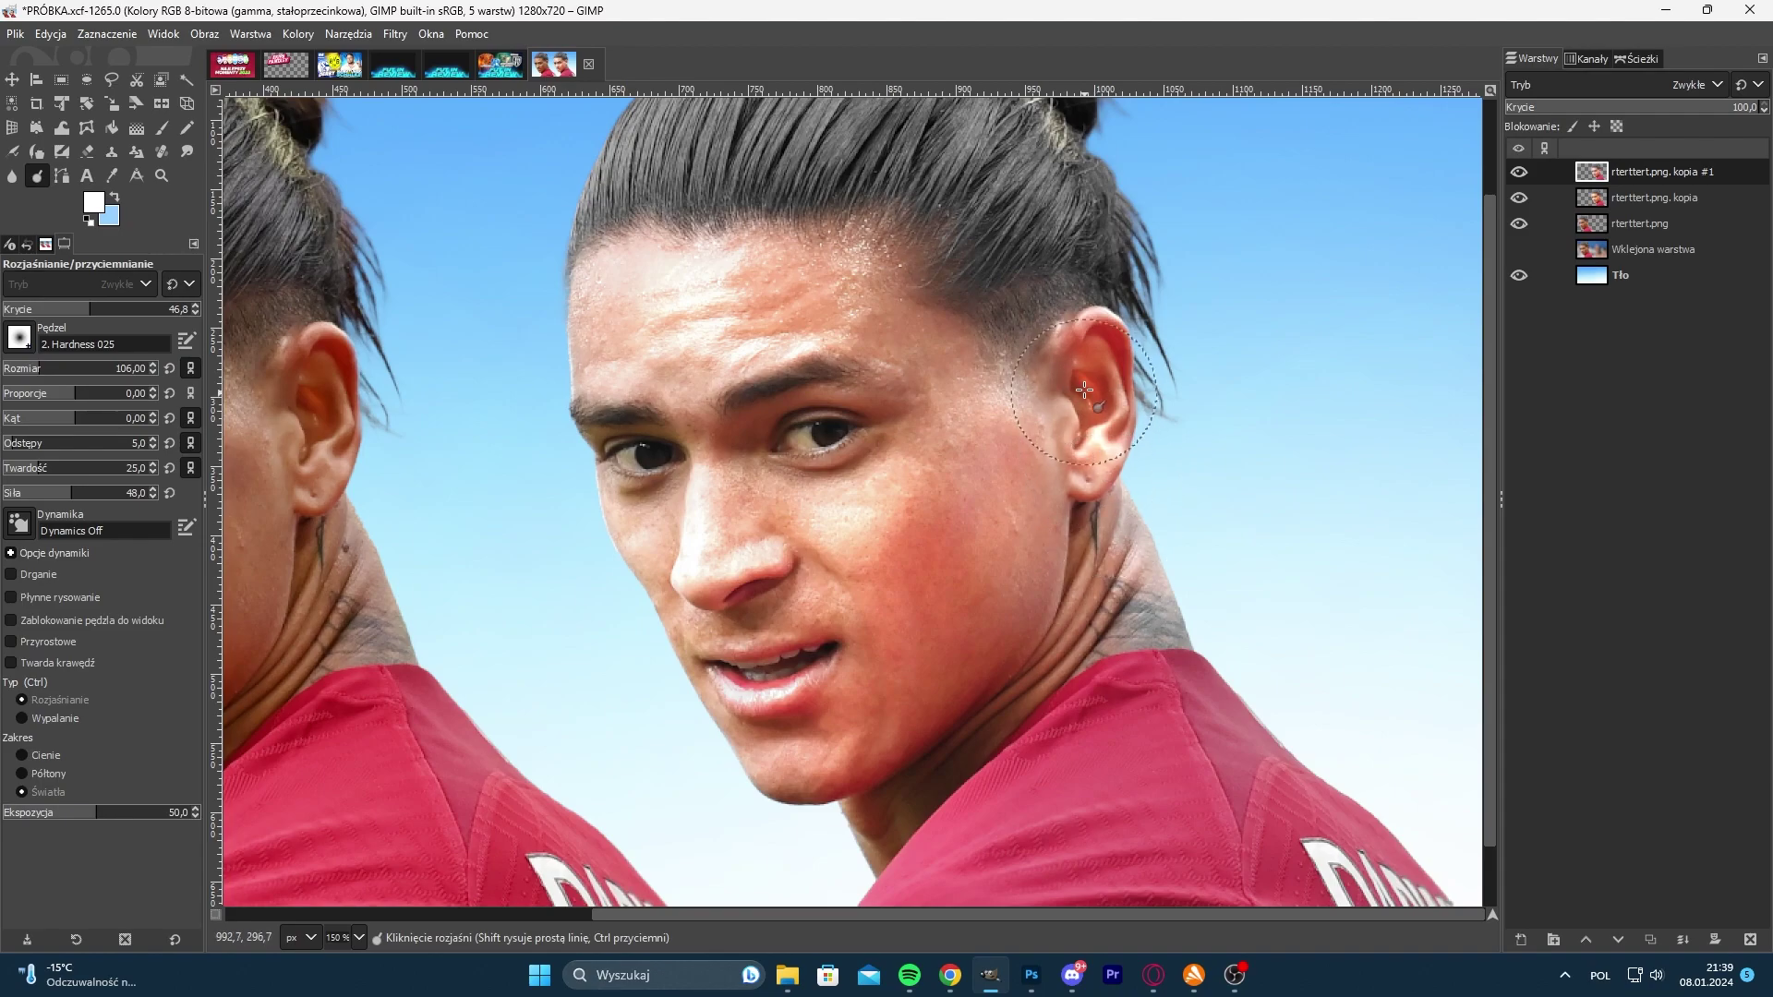
- Brighten both eyes with short Dodge strokes
{"action": "scroll", "coordinate": [1099, 373], "scroll_direction": "down", "scroll_amount": 3}
{"action": "scroll", "coordinate": [1085, 339], "scroll_direction": "up", "scroll_amount": 2}
{"action": "scroll", "coordinate": [1032, 397], "scroll_direction": "up", "scroll_amount": 1}
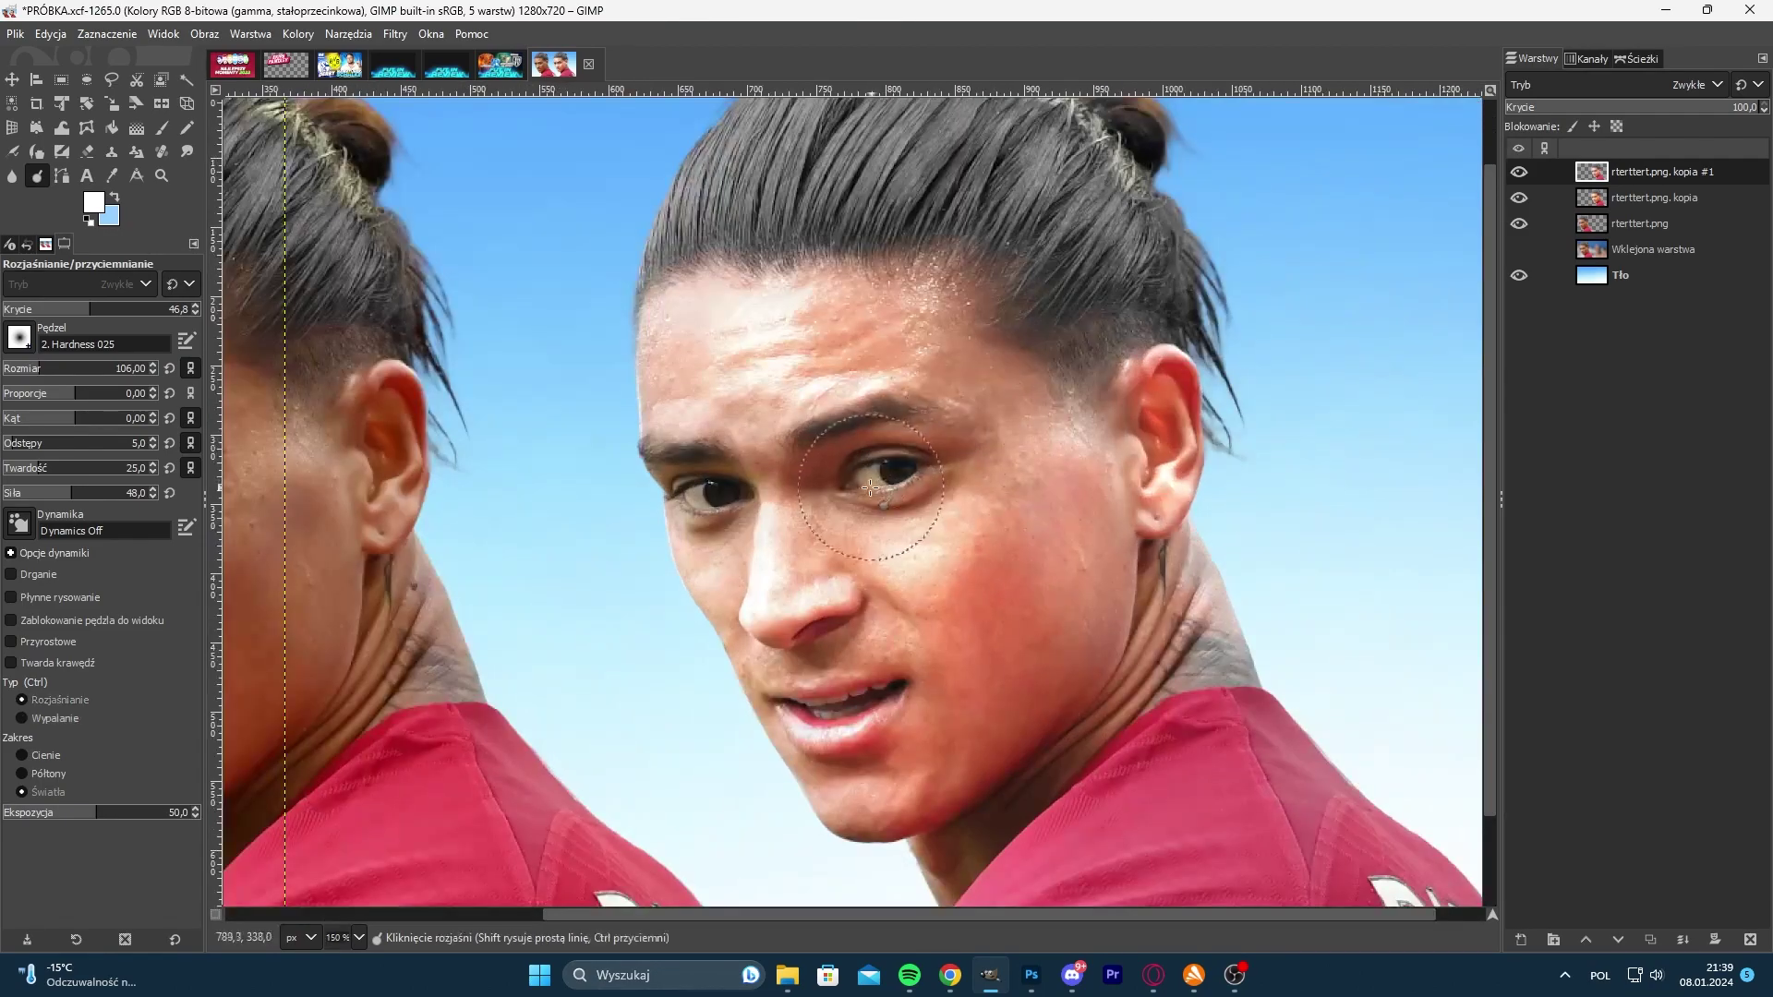
{"action": "mouse_move", "coordinate": [895, 476]}
{"action": "left_mouse_down"}
{"action": "mouse_move", "coordinate": [847, 478]}
{"action": "mouse_move", "coordinate": [921, 475]}
{"action": "left_mouse_up"}
{"action": "mouse_move", "coordinate": [721, 500]}
{"action": "left_mouse_down"}
{"action": "mouse_move", "coordinate": [642, 440]}
{"action": "mouse_move", "coordinate": [727, 500]}
{"action": "left_mouse_up"}
- Compare the recoloured and brightened face with the original portrait at several magnifications
{"action": "scroll", "coordinate": [996, 660], "scroll_direction": "down", "scroll_amount": 3}
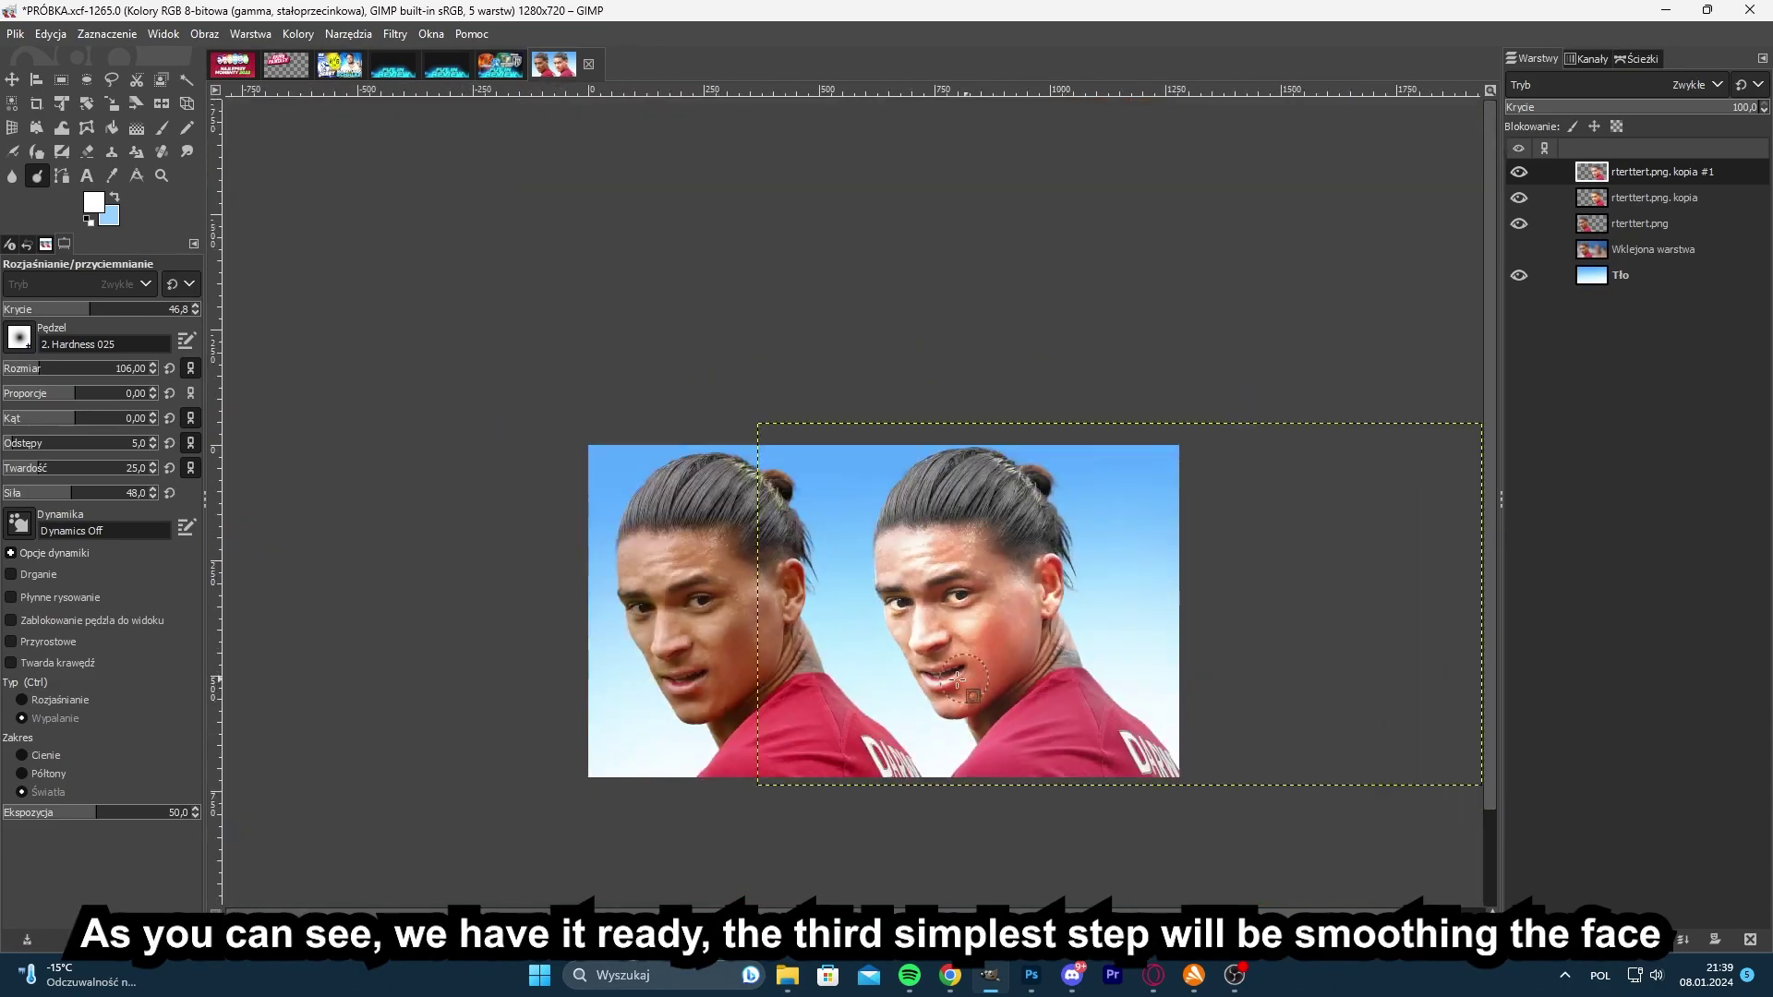
{"action": "scroll", "coordinate": [937, 671], "scroll_direction": "up", "scroll_amount": 1}
{"action": "left_click_drag", "start_coordinate": [873, 572], "coordinate": [833, 522]}
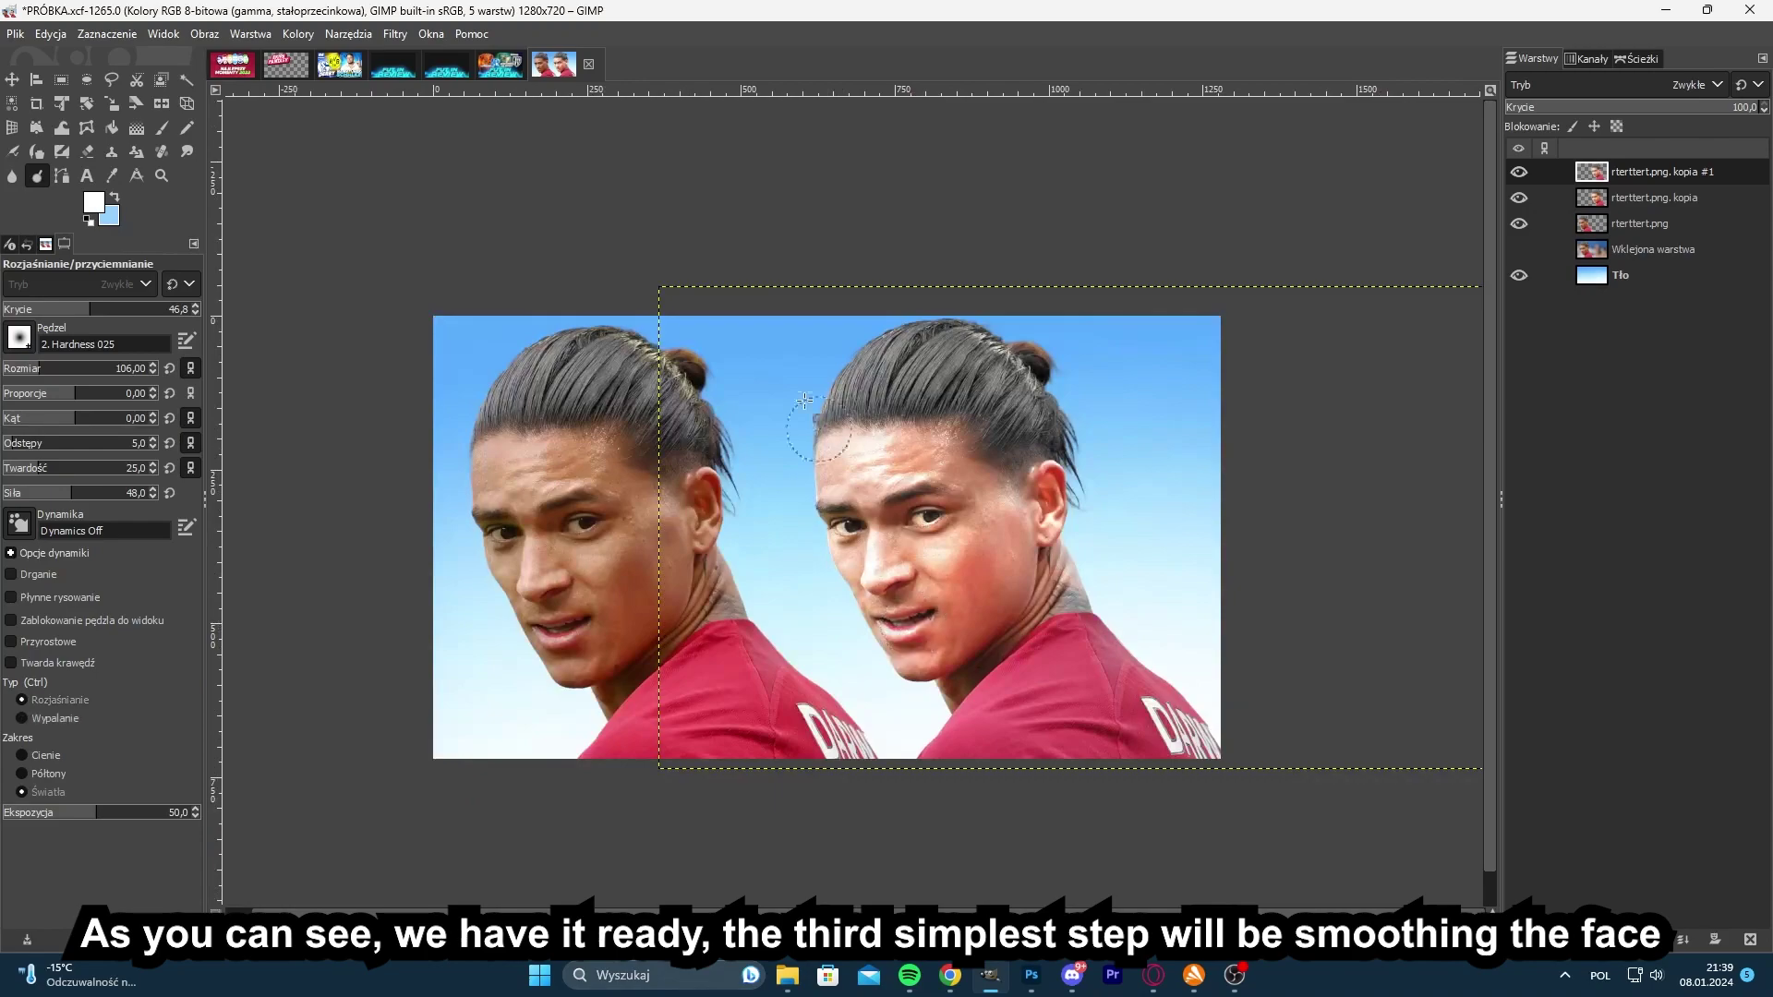
{"action": "scroll", "coordinate": [949, 548], "scroll_direction": "down", "scroll_amount": 1}
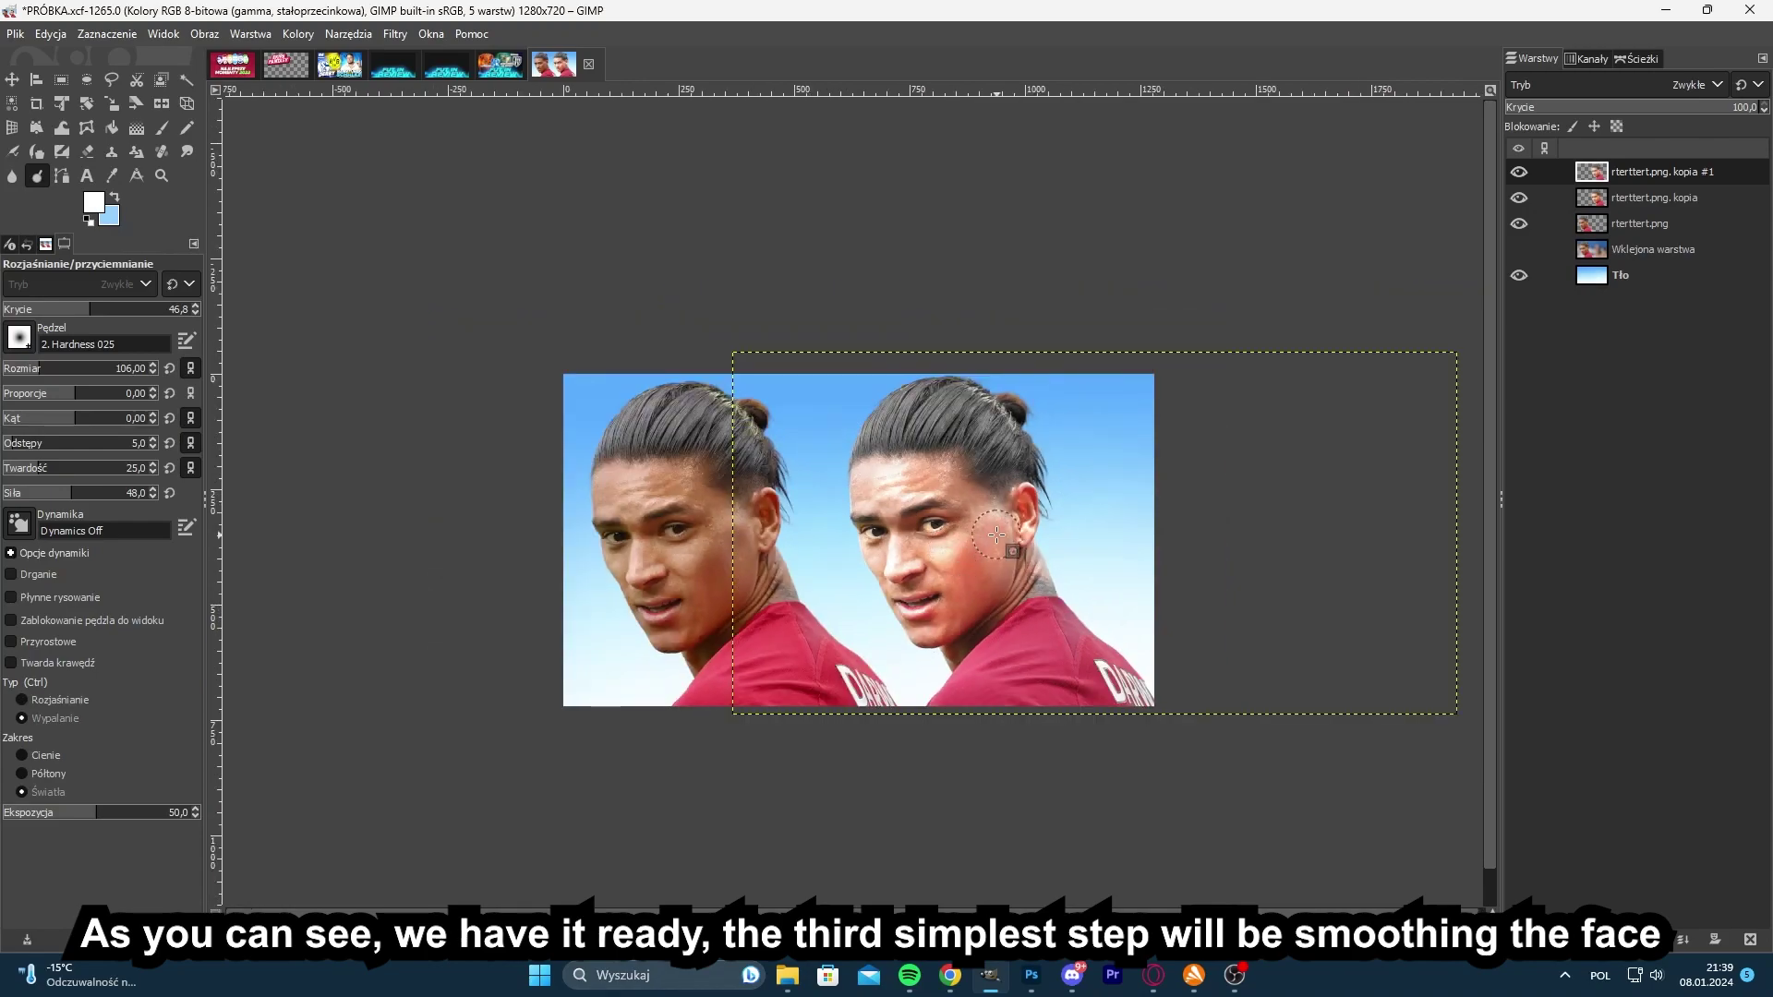
{"action": "scroll", "coordinate": [990, 536], "scroll_direction": "up", "scroll_amount": 2}
{"action": "left_click_drag", "start_coordinate": [888, 545], "coordinate": [882, 501]}
{"action": "scroll", "coordinate": [859, 499], "scroll_direction": "up", "scroll_amount": 1}
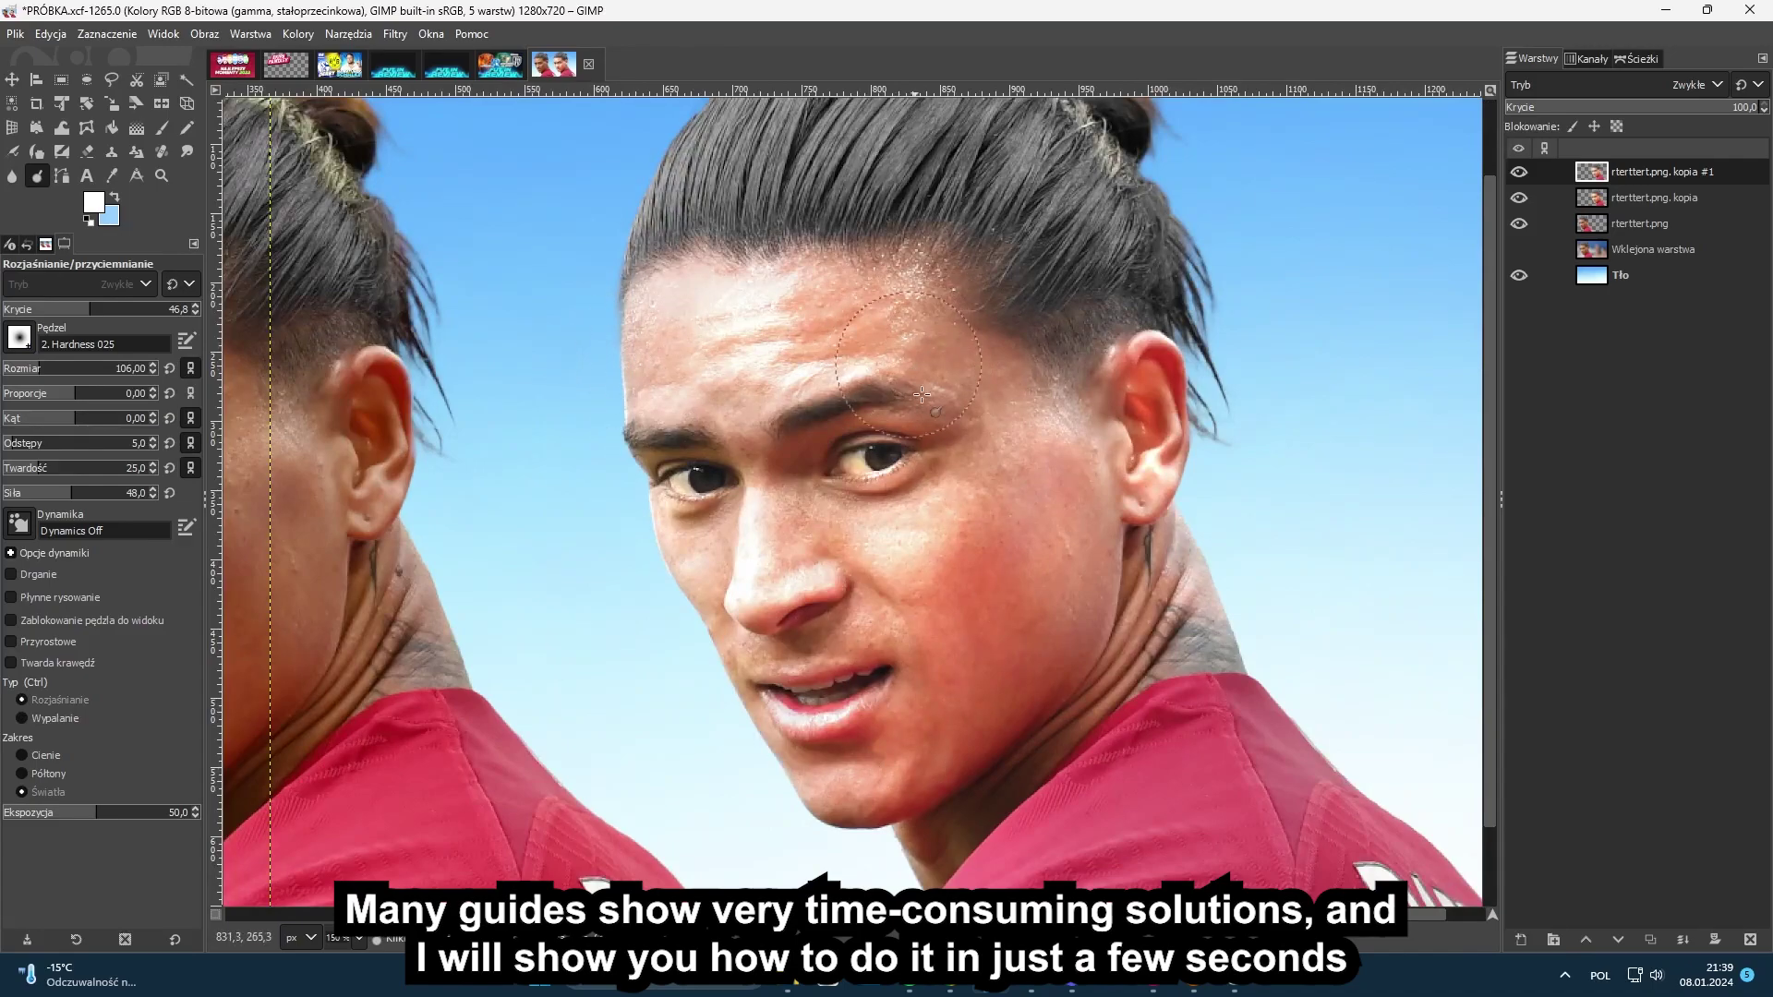
- Duplicate the recoloured face layer and select the copy's opaque area from its alpha channel
{"action": "left_click", "coordinate": [12, 80]}
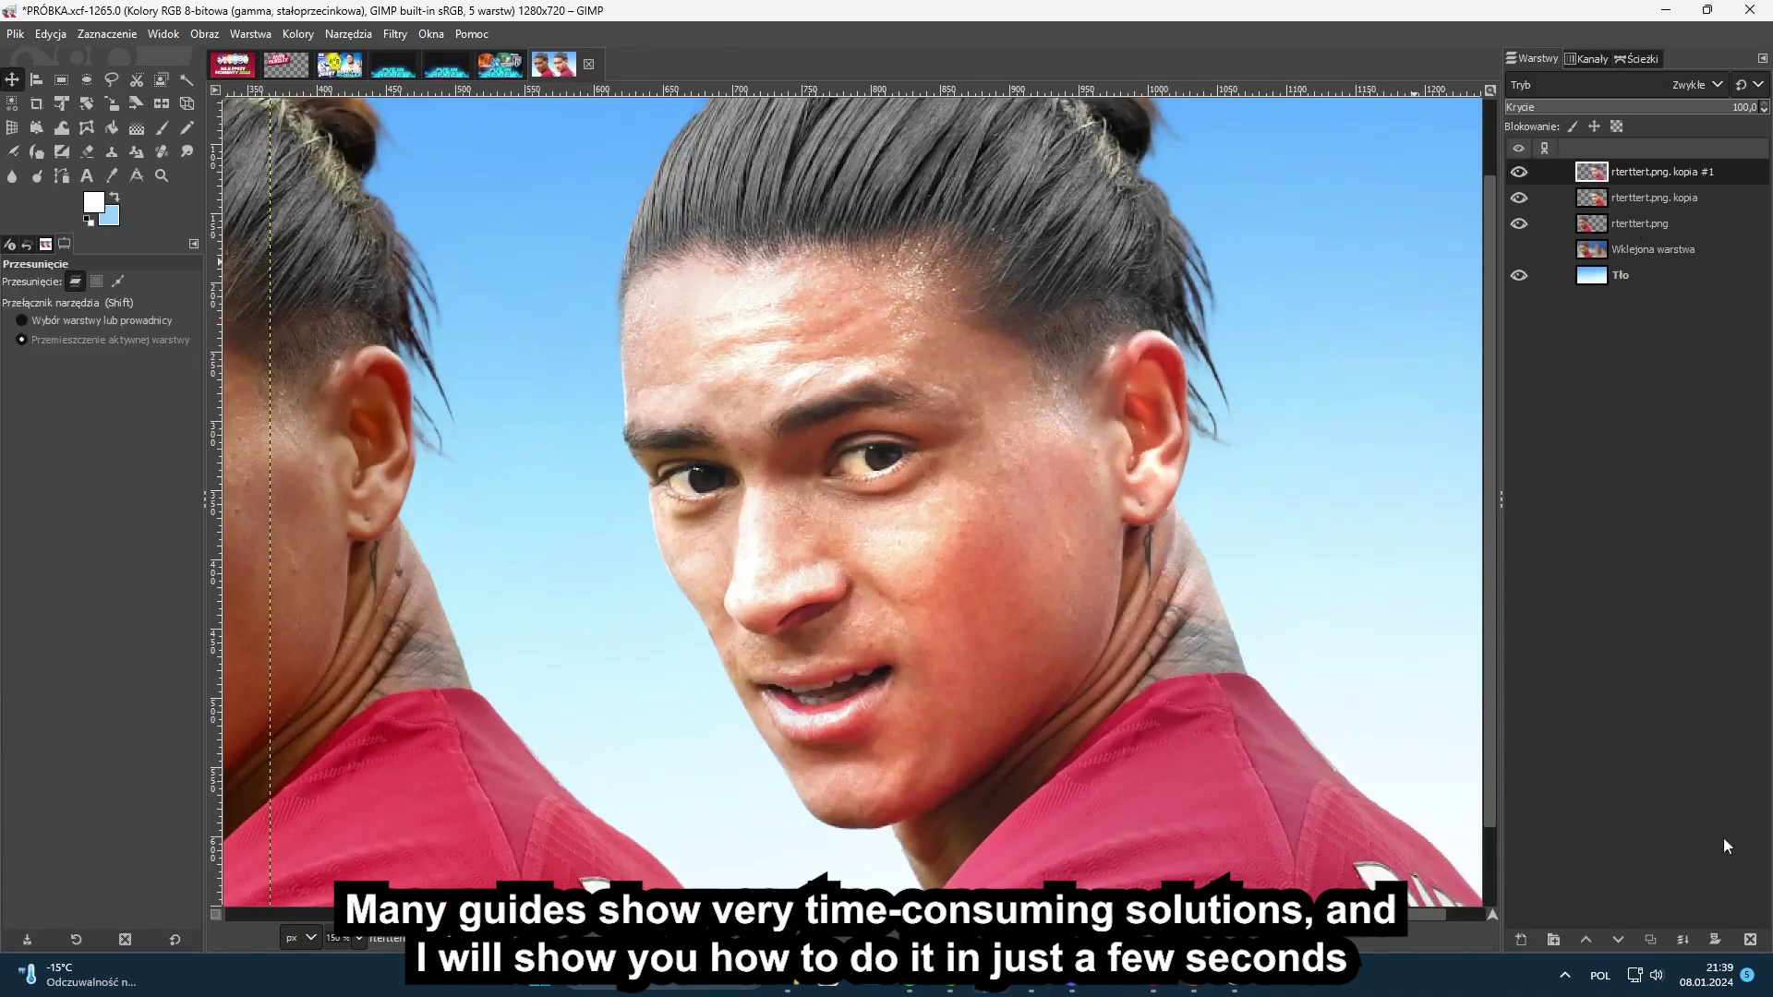
{"action": "left_click", "coordinate": [1659, 939]}
{"action": "right_click", "coordinate": [1609, 172]}
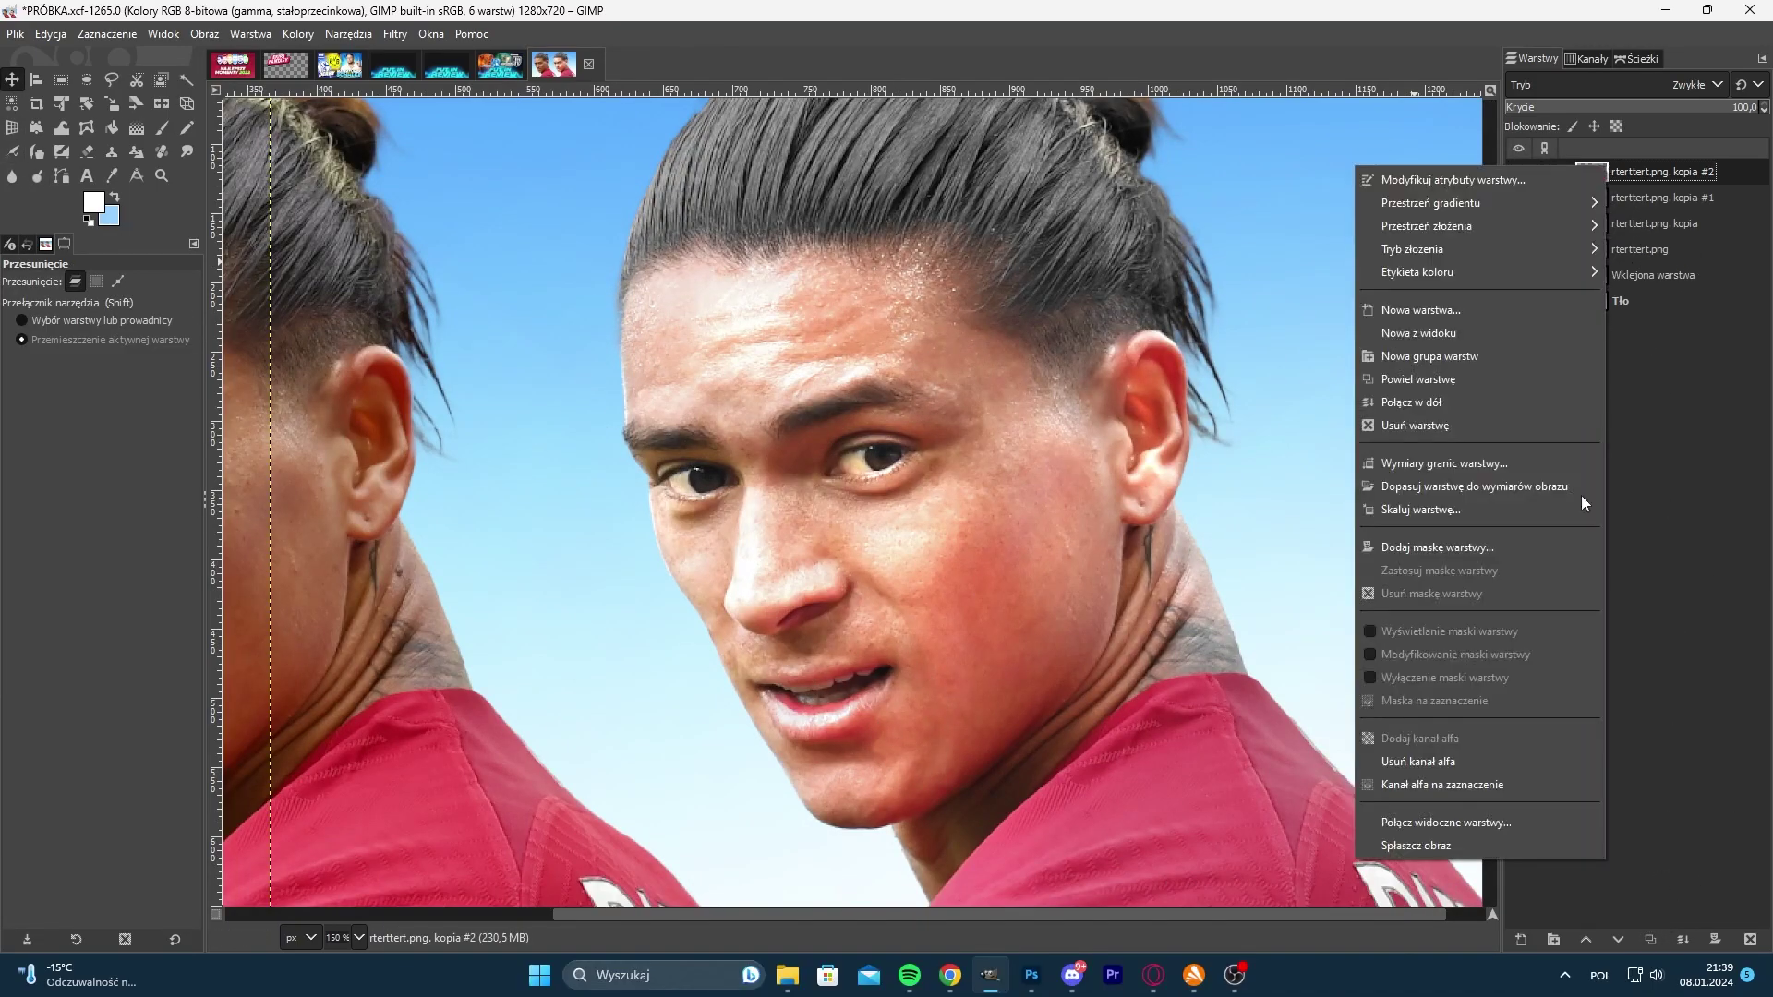
{"action": "left_click", "coordinate": [1536, 785]}
- Apply a Gaussian blur of size 3.14 in X and Y to the new copy and clear the selection
{"action": "left_click", "coordinate": [395, 35]}
{"action": "mouse_move", "coordinate": [462, 168]}
{"action": "left_click", "coordinate": [842, 193]}
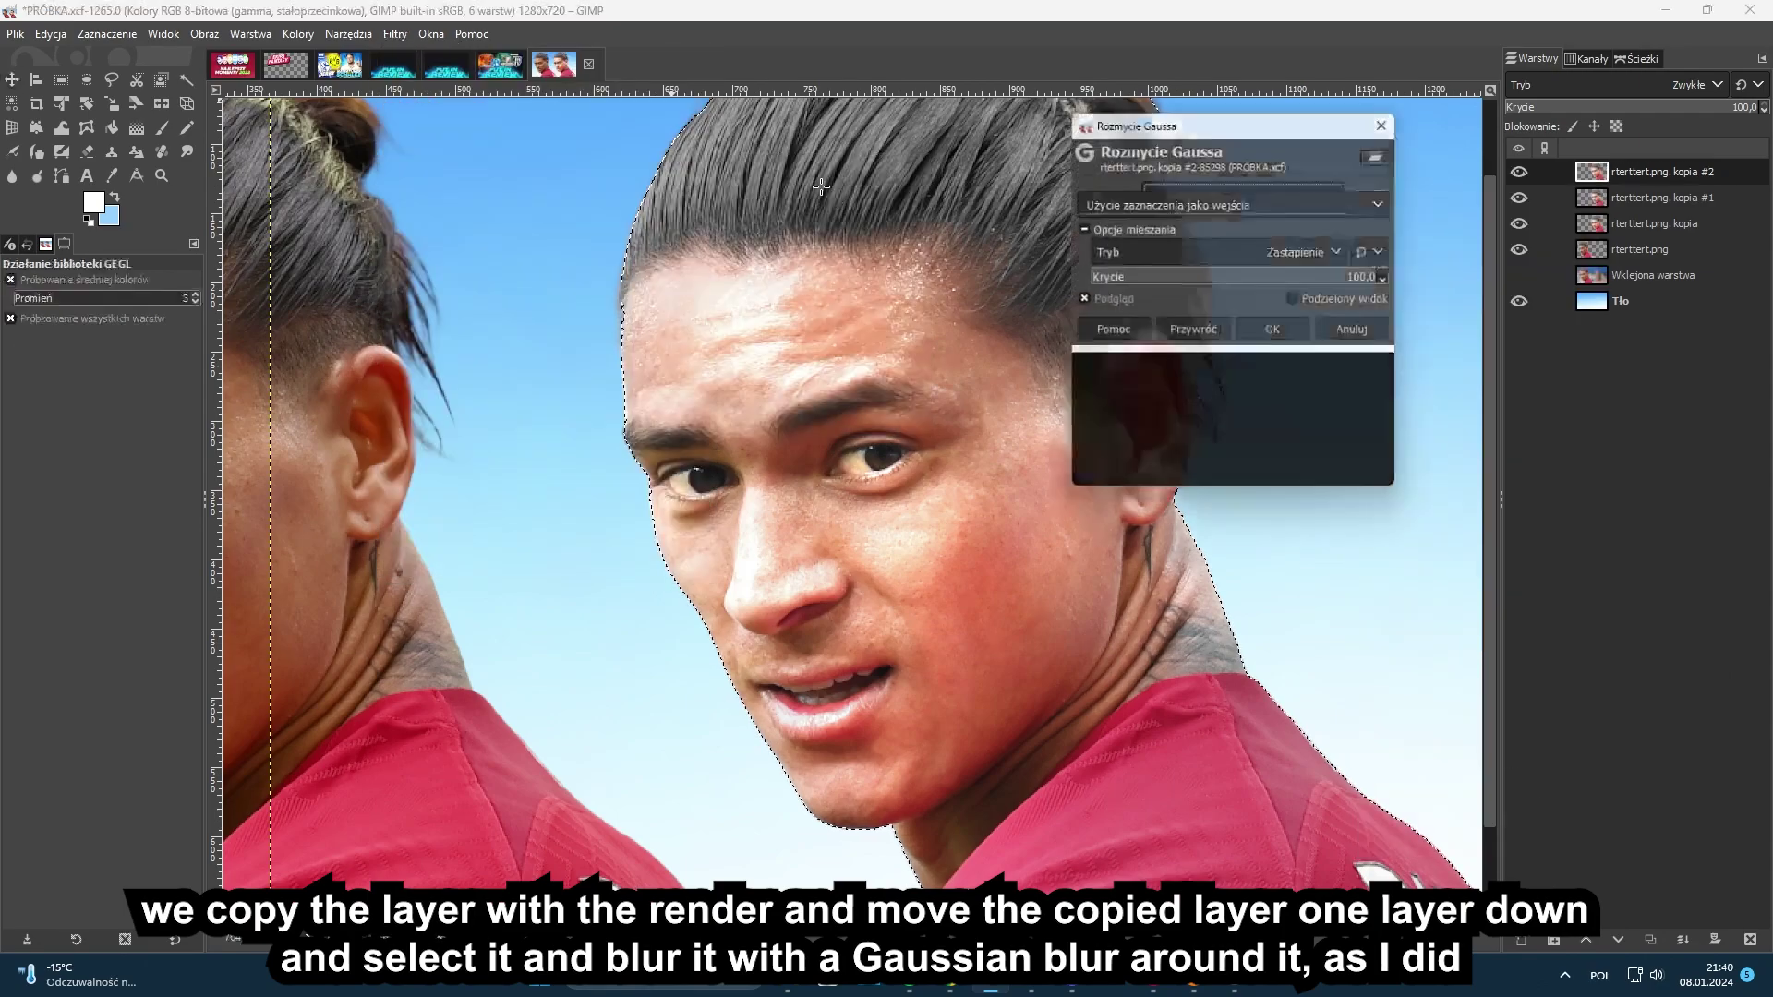
{"action": "left_click", "coordinate": [1080, 231]}
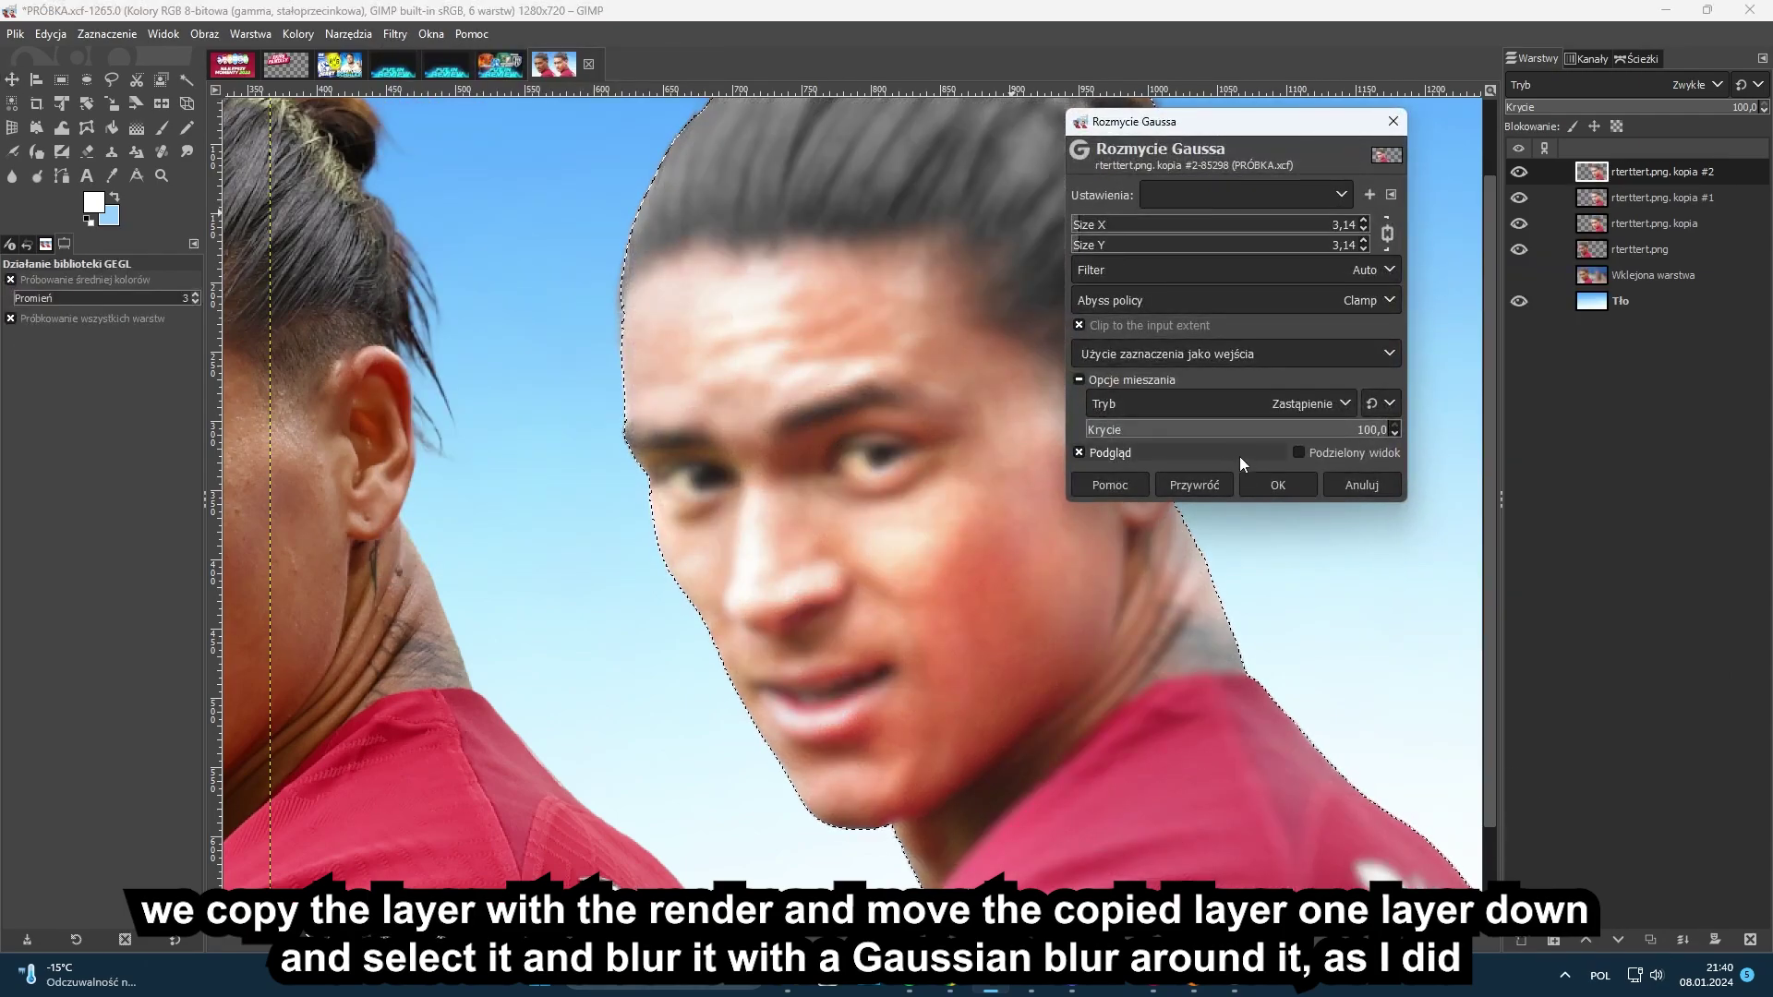
{"action": "left_click", "coordinate": [1278, 485]}
{"action": "left_click", "coordinate": [107, 34]}
{"action": "left_click", "coordinate": [129, 84]}
- Place the blurred layer beneath the sharp face layer and back up the sharp layer as a hidden duplicate
{"action": "scroll", "coordinate": [1043, 545], "scroll_direction": "down", "scroll_amount": 3}
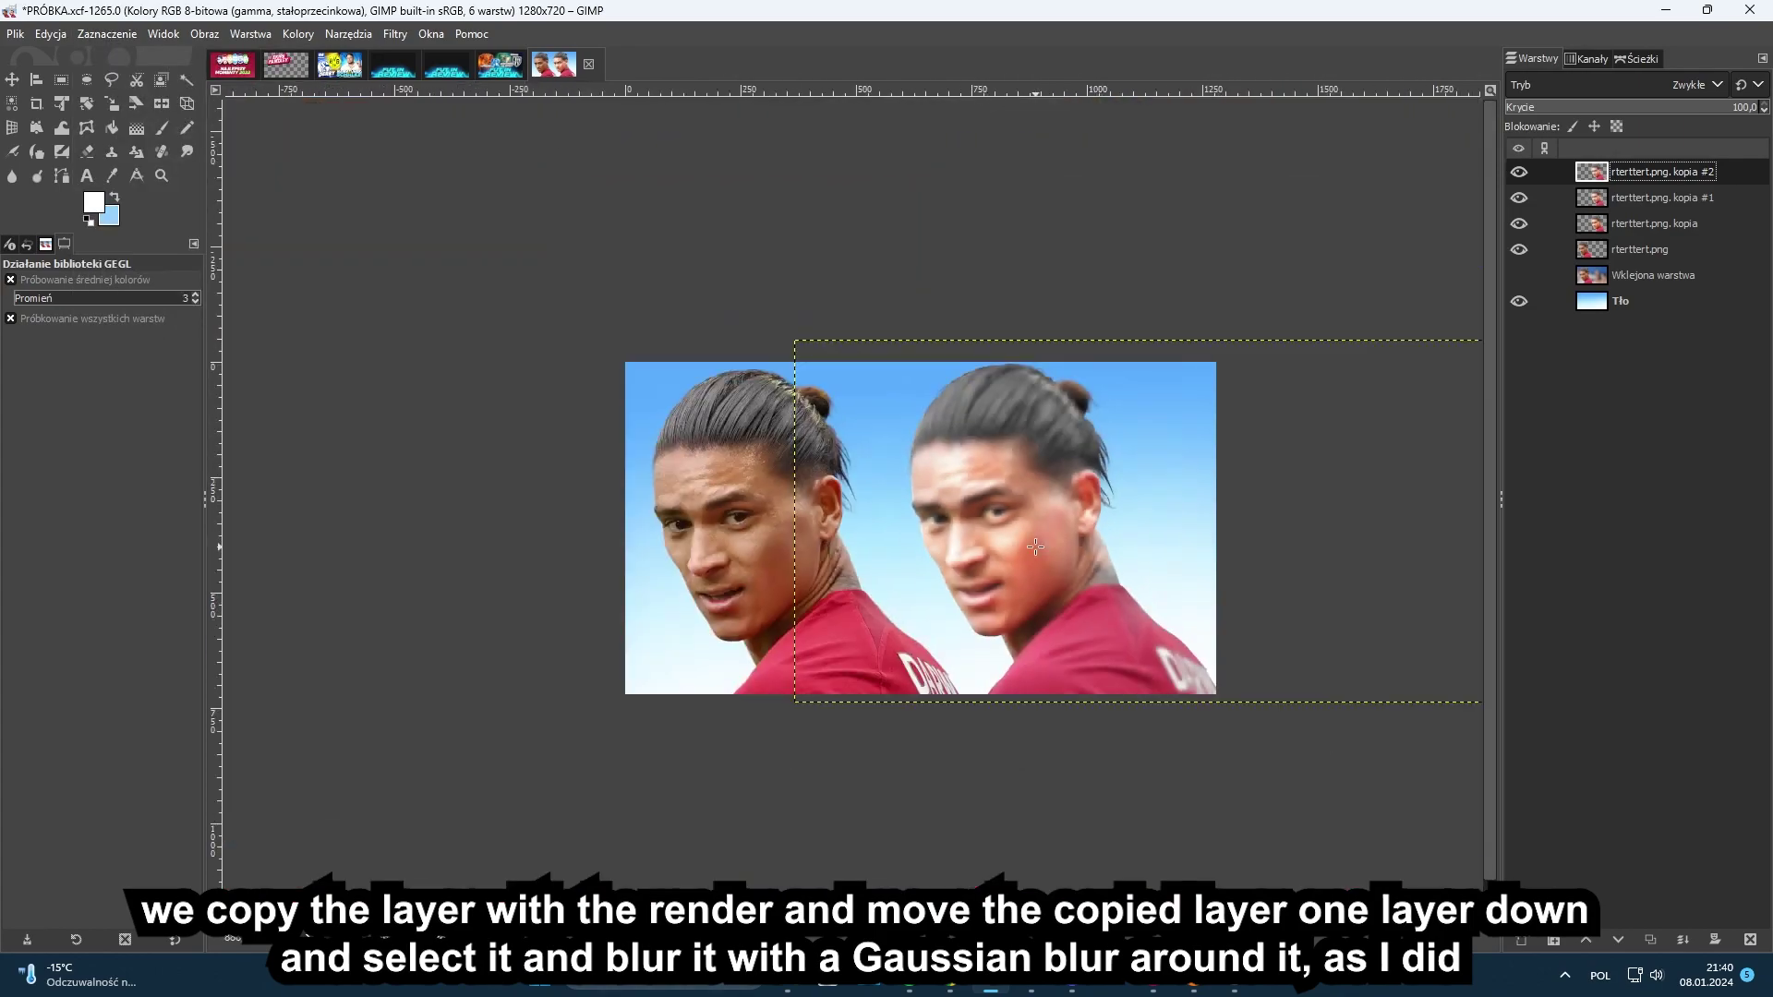
{"action": "scroll", "coordinate": [1036, 546], "scroll_direction": "up", "scroll_amount": 2}
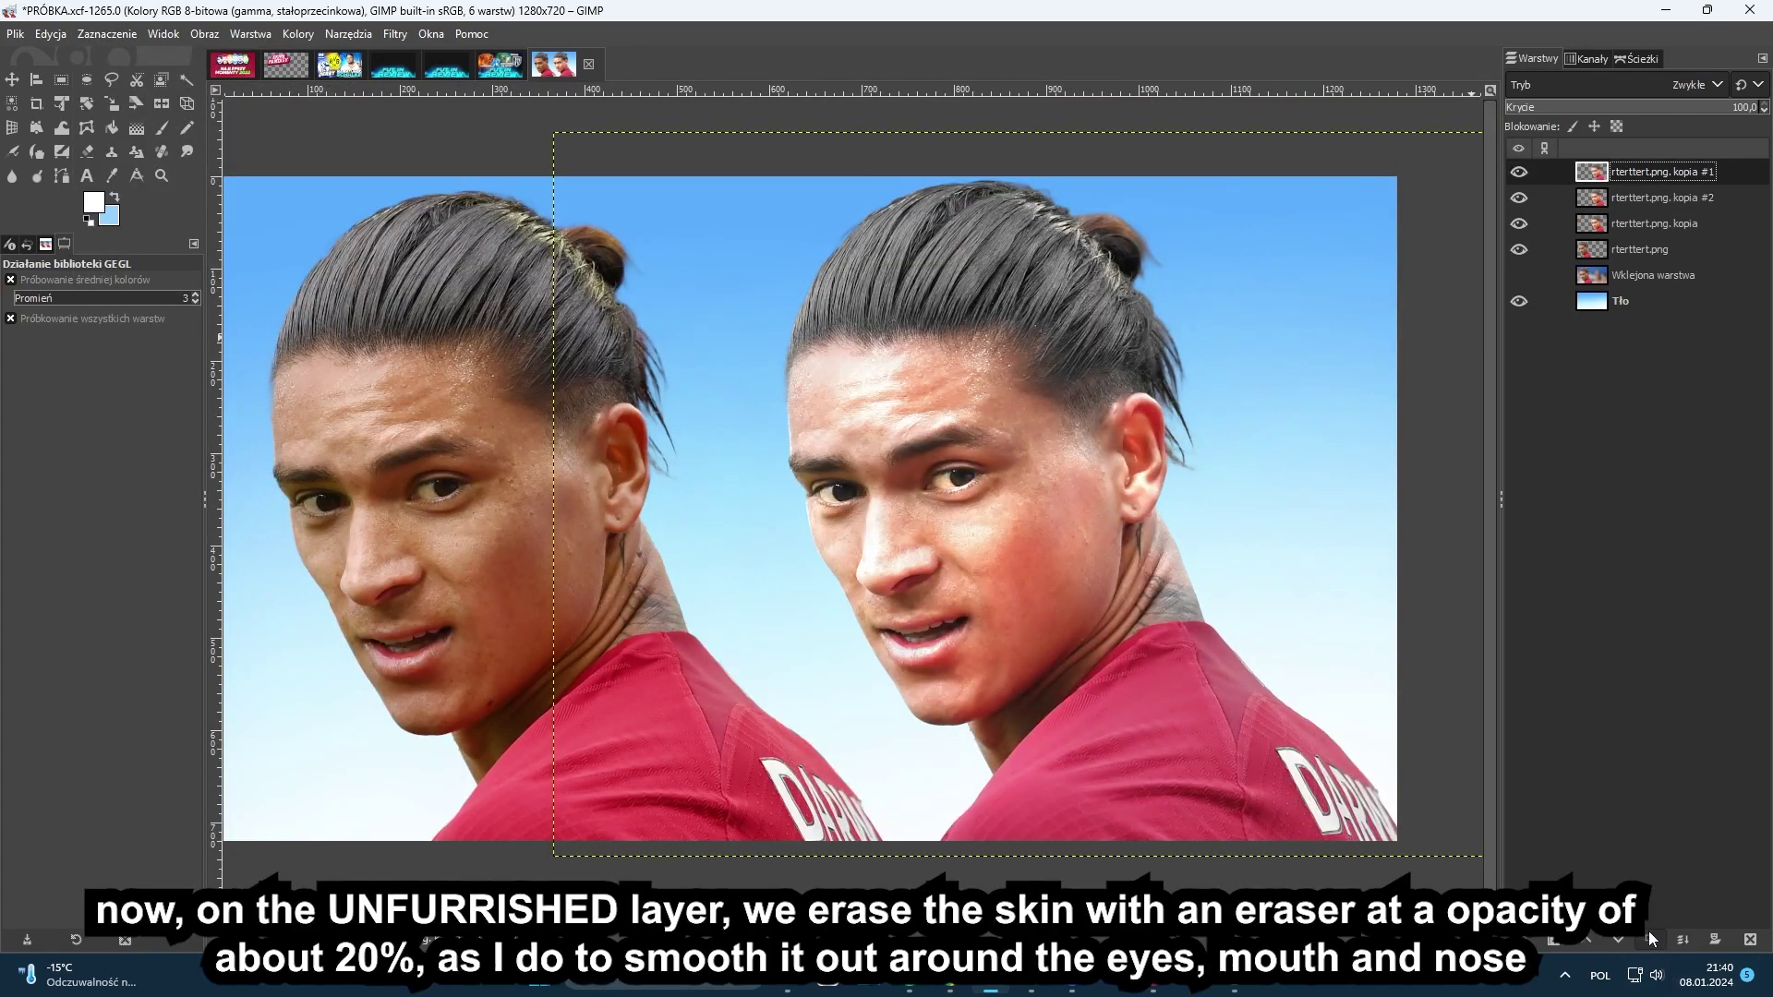
{"action": "key", "text": "shift+ctrl+d"}
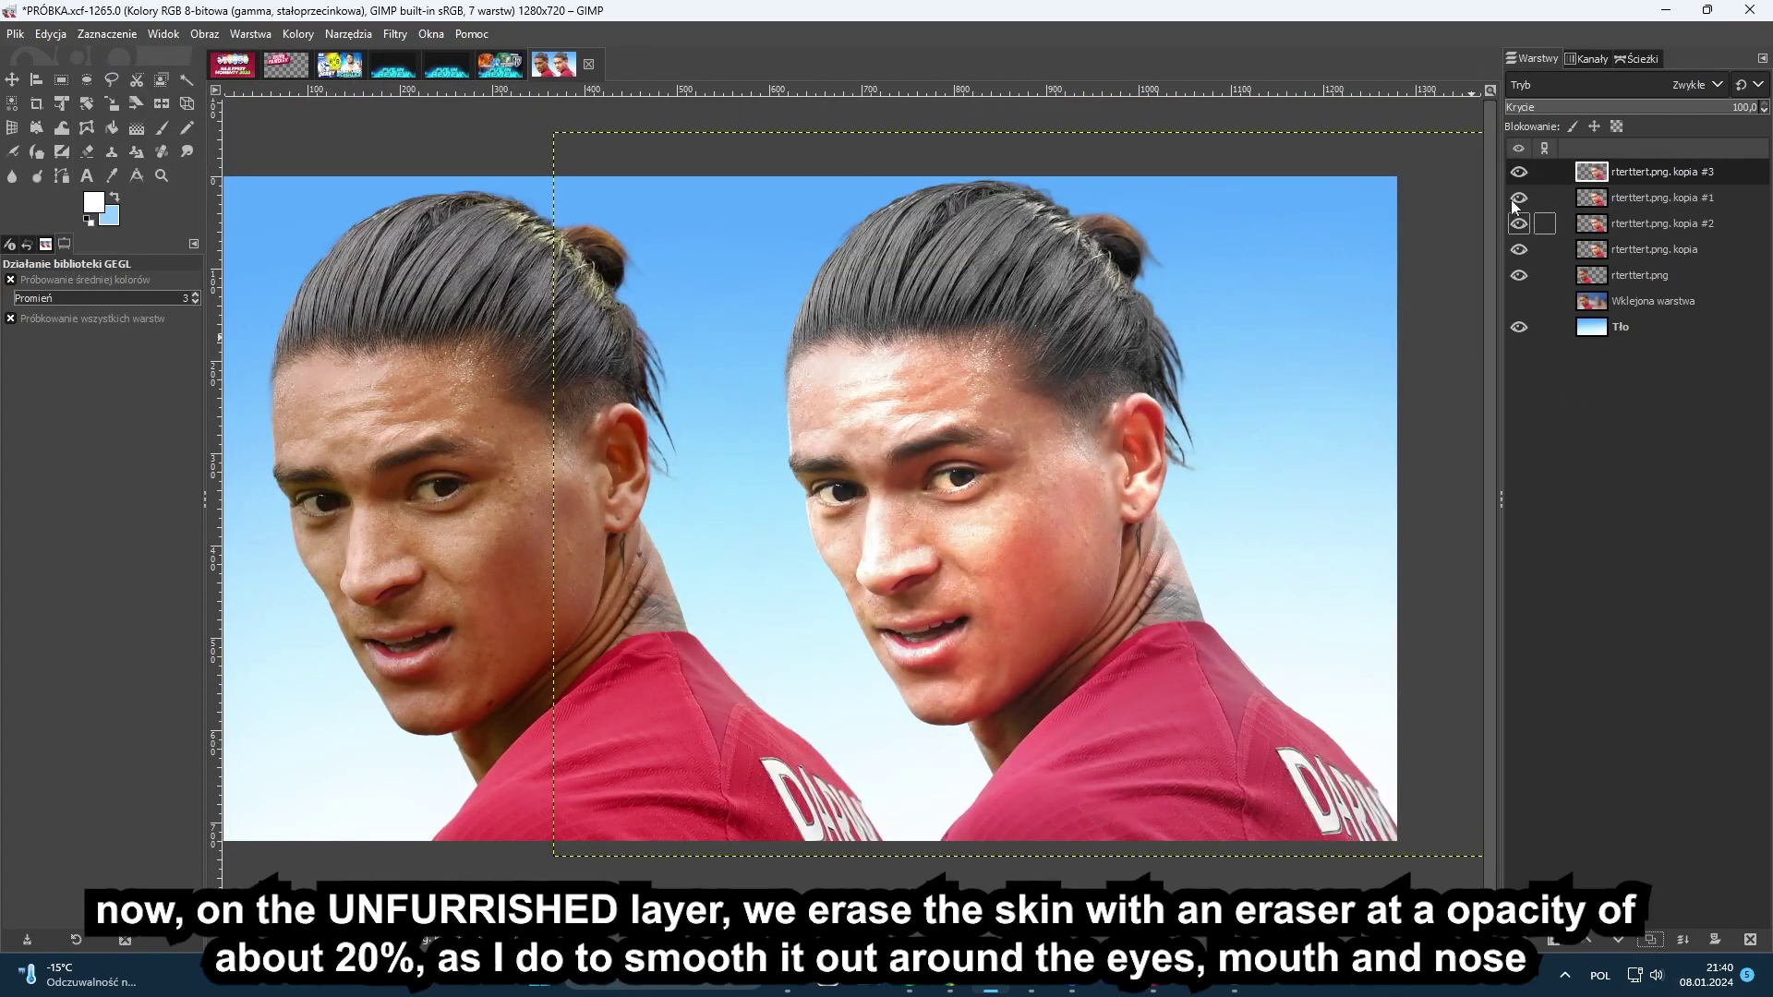
{"action": "left_click", "coordinate": [1519, 173]}
- Smooth the cheek by erasing its skin on the visible sharp layer with the Eraser at size 86 and opacity 38.9
{"action": "double_click", "coordinate": [1615, 200]}
{"action": "left_click", "coordinate": [86, 152]}
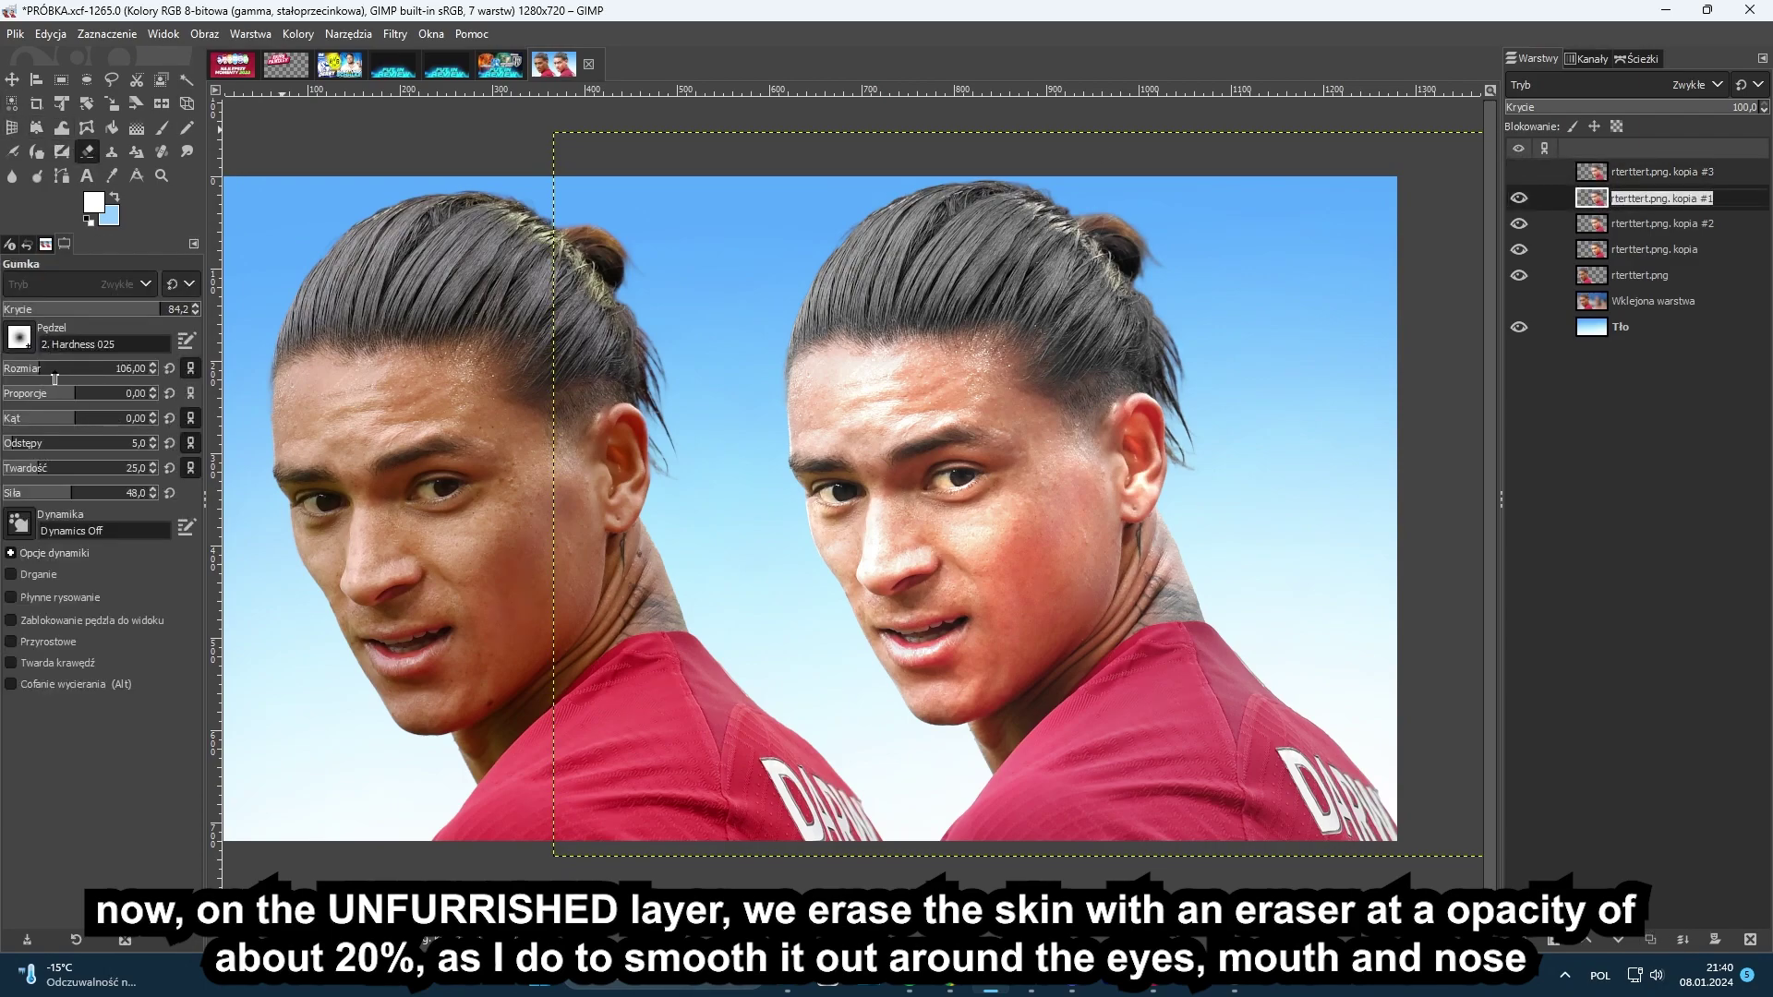
{"action": "left_click", "coordinate": [54, 372]}
{"action": "left_click", "coordinate": [75, 311]}
{"action": "scroll", "coordinate": [981, 592], "scroll_direction": "up", "scroll_amount": 2}
{"action": "left_click", "coordinate": [34, 372]}
{"action": "left_click_drag", "start_coordinate": [1163, 530], "coordinate": [1180, 477]}
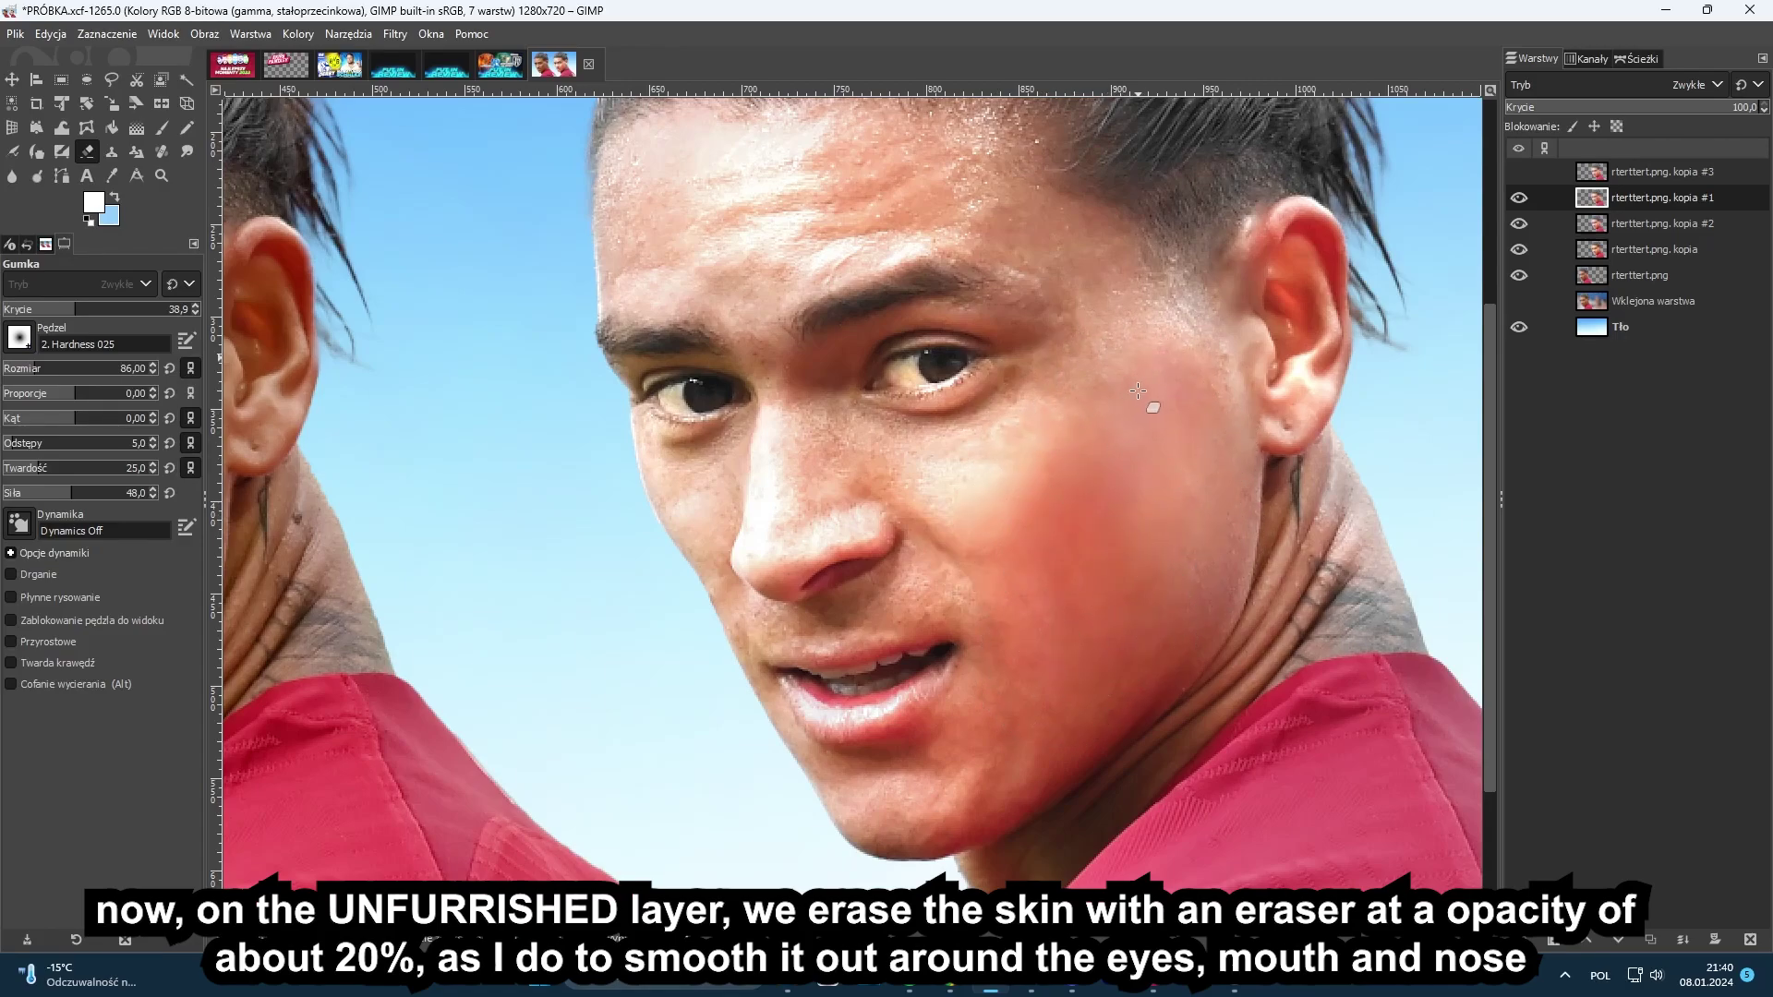
{"action": "left_click_drag", "start_coordinate": [1149, 343], "coordinate": [1185, 437]}
- Smooth the skin around the nose, mouth and chin by erasing the sharp layer with the Eraser at size 45 and opacity 38.9
{"action": "scroll", "coordinate": [1108, 577], "scroll_direction": "down", "scroll_amount": 3}
{"action": "scroll", "coordinate": [1120, 593], "scroll_direction": "up", "scroll_amount": 3}
{"action": "scroll", "coordinate": [1120, 594], "scroll_direction": "down", "scroll_amount": 3}
{"action": "scroll", "coordinate": [1108, 554], "scroll_direction": "up", "scroll_amount": 2}
{"action": "scroll", "coordinate": [1009, 393], "scroll_direction": "down", "scroll_amount": 2}
{"action": "scroll", "coordinate": [1015, 354], "scroll_direction": "down", "scroll_amount": 1}
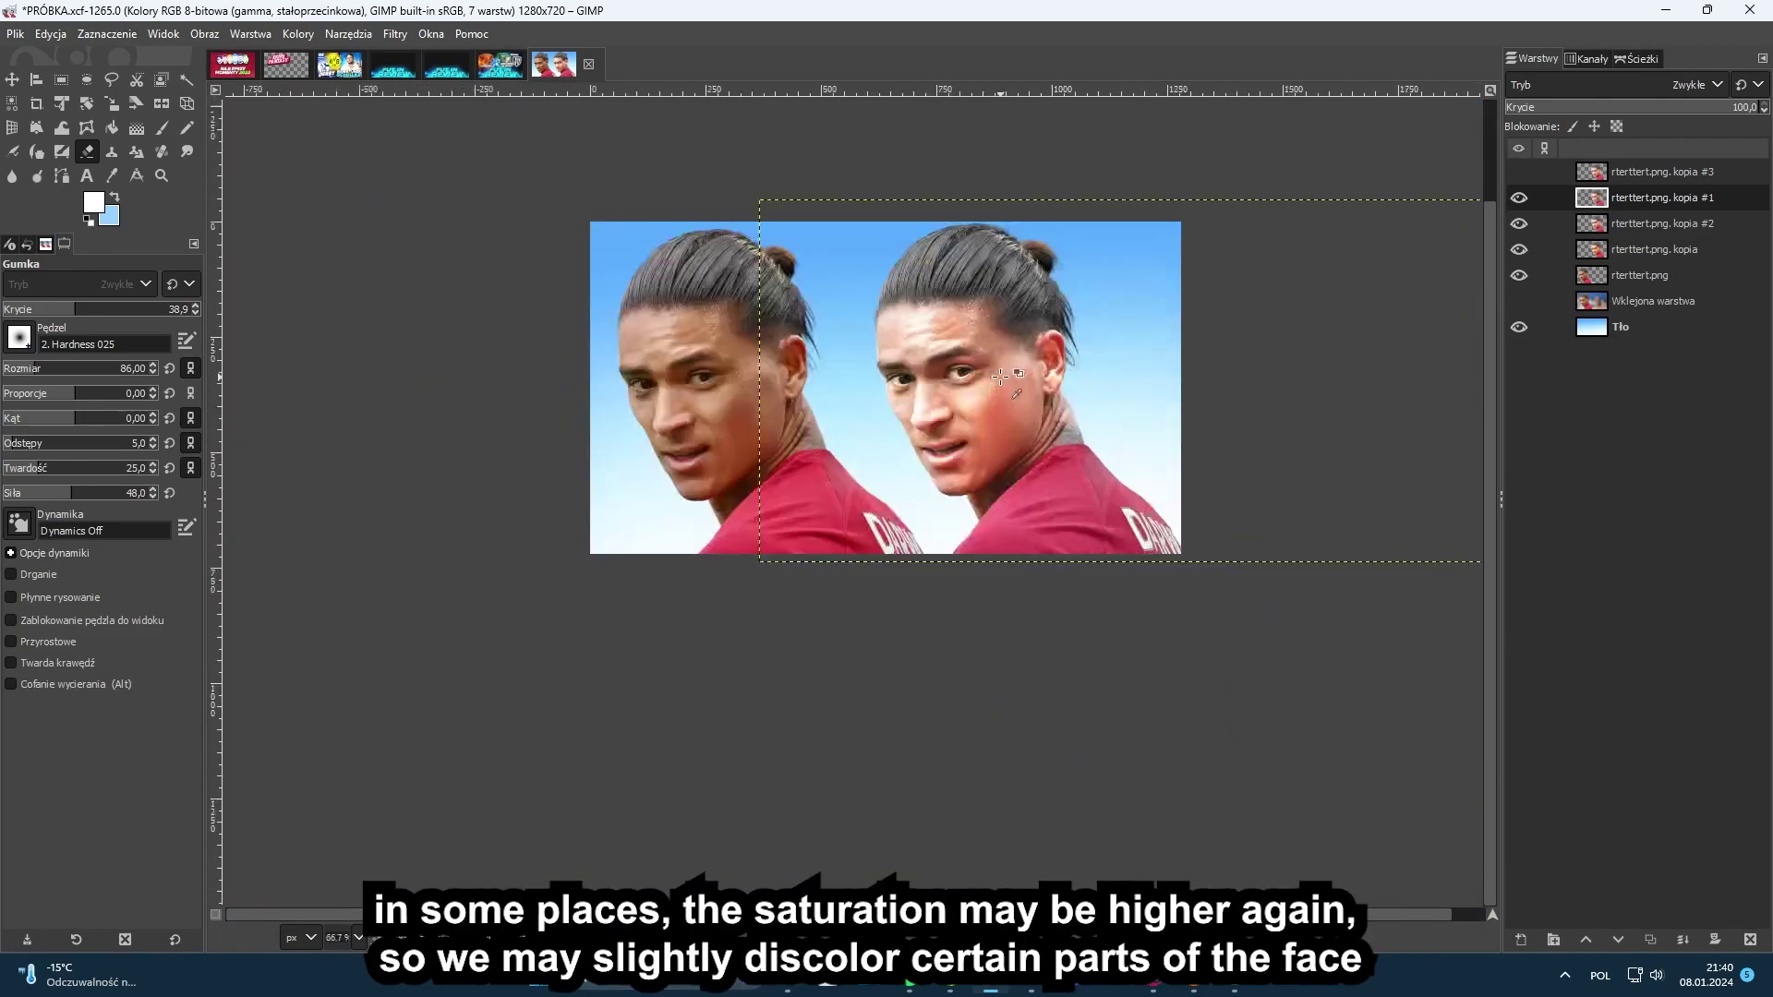
{"action": "scroll", "coordinate": [995, 386], "scroll_direction": "up", "scroll_amount": 5}
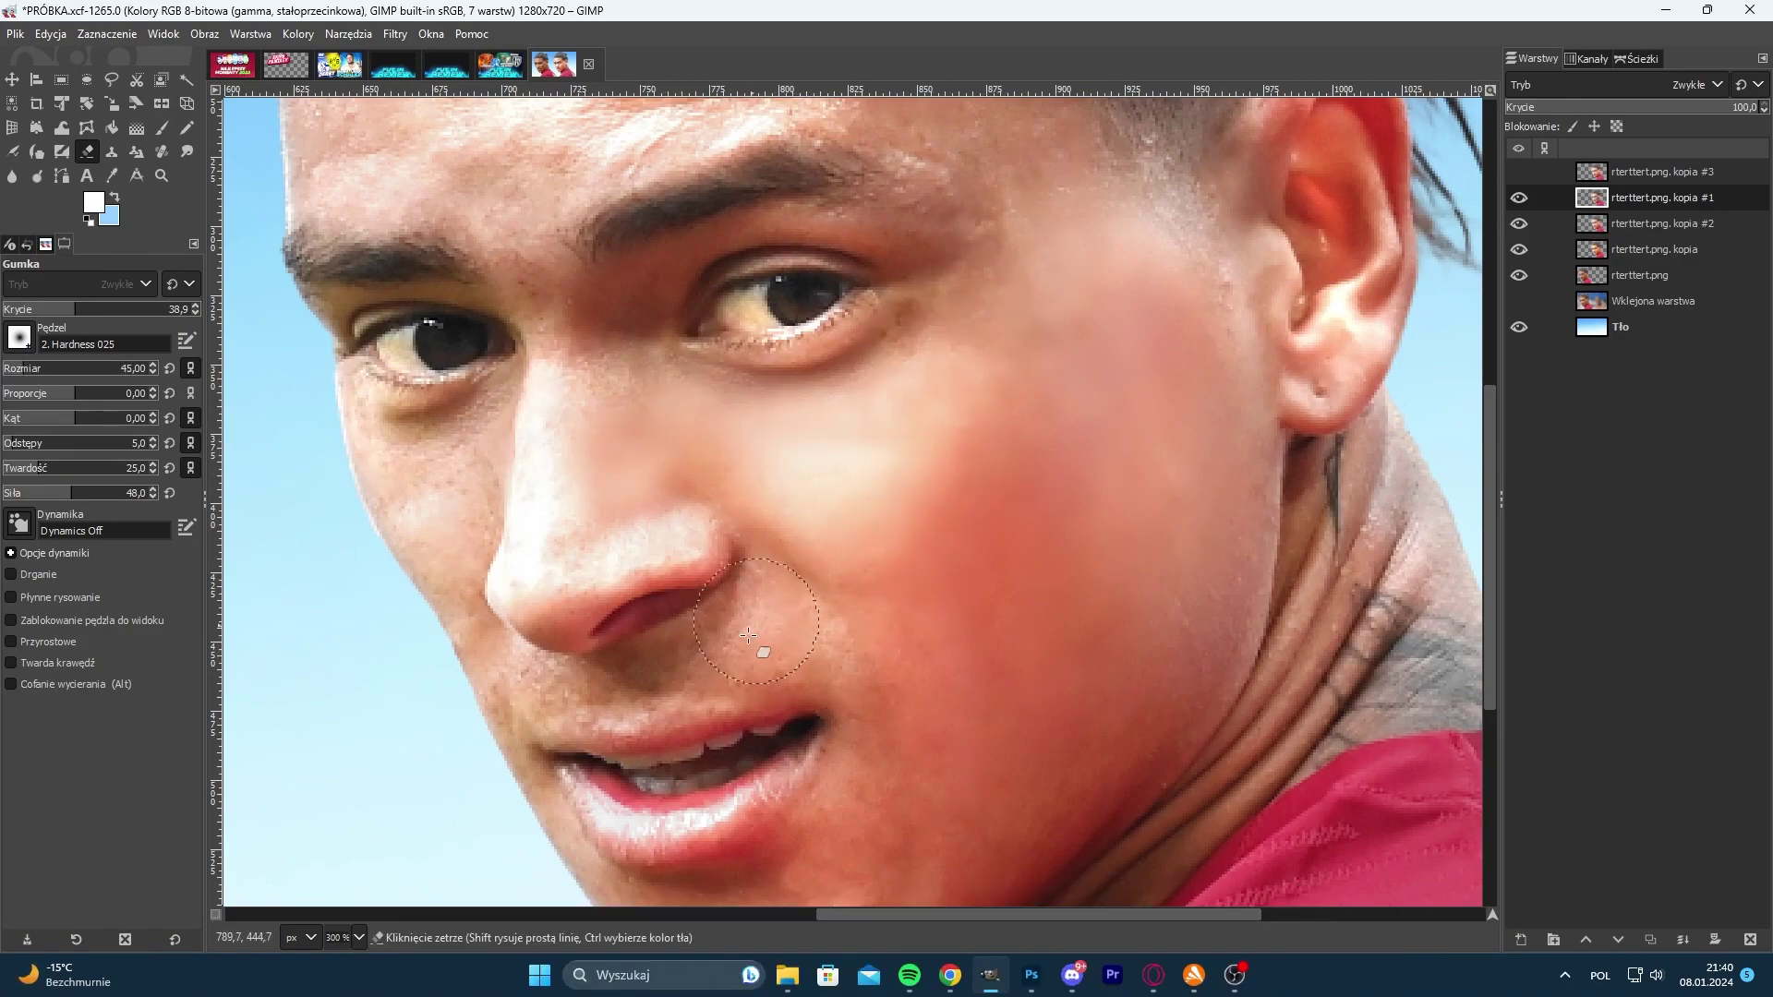
{"action": "scroll", "coordinate": [854, 669], "scroll_direction": "down", "scroll_amount": 5}
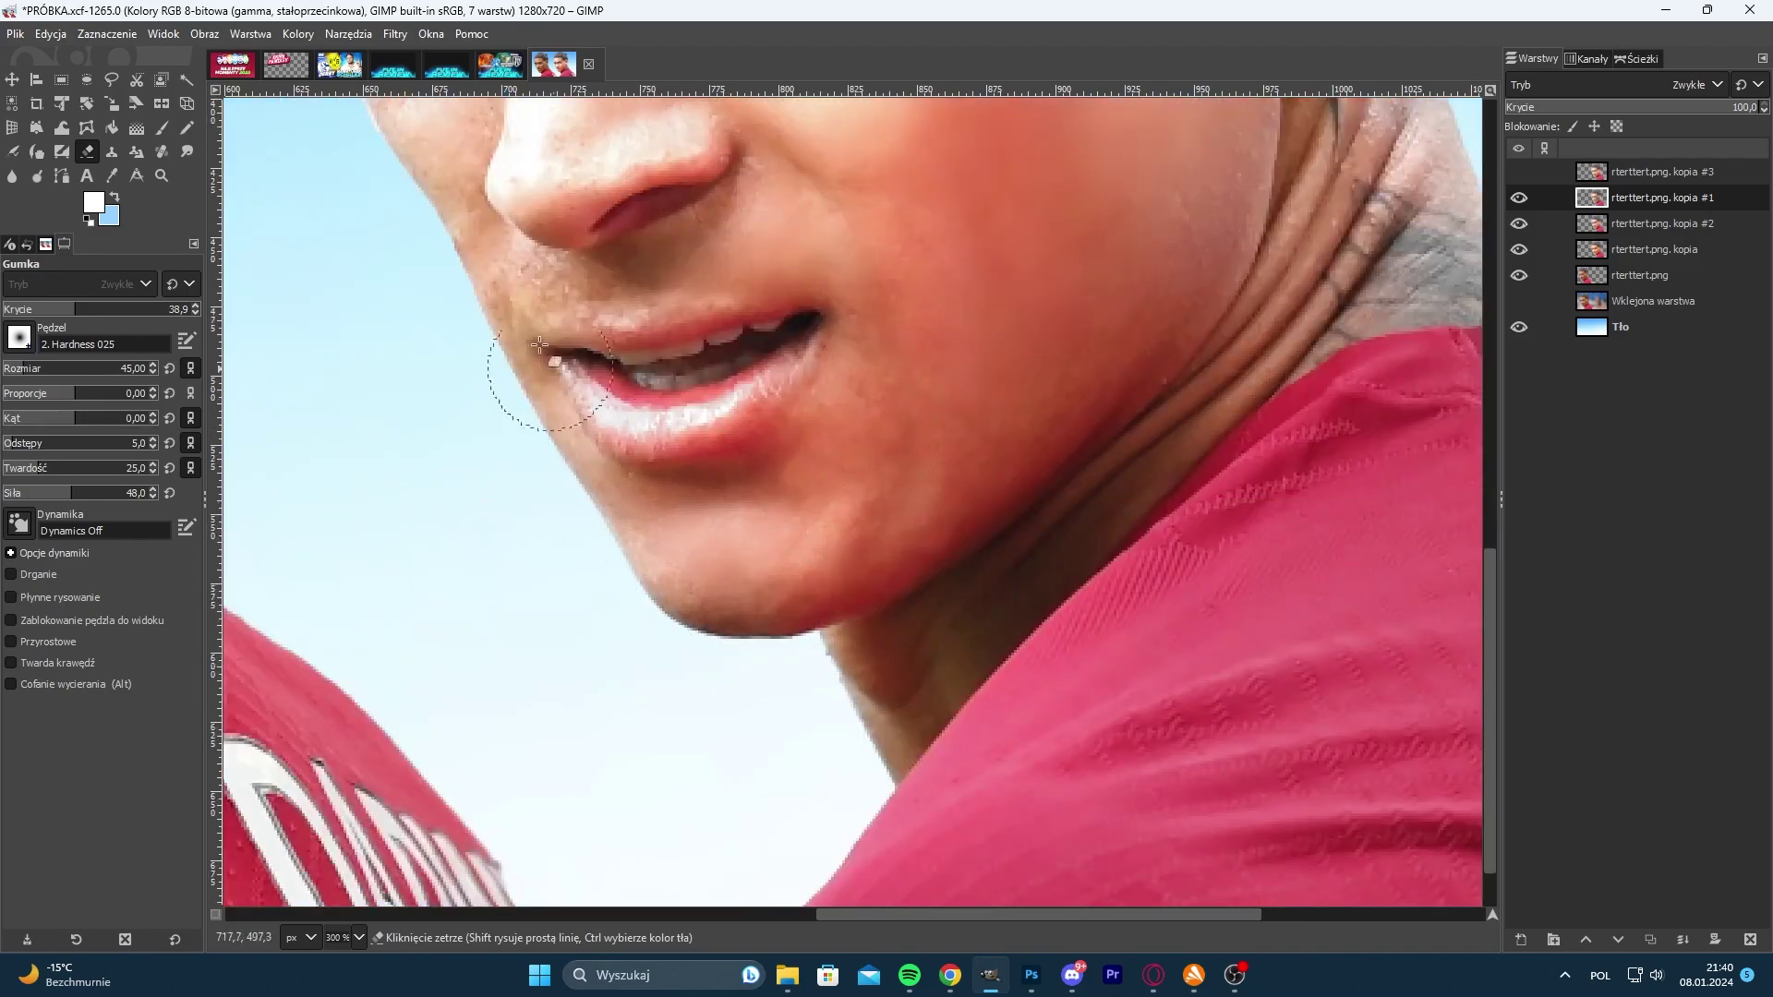
{"action": "scroll", "coordinate": [506, 286], "scroll_direction": "up", "scroll_amount": 7}
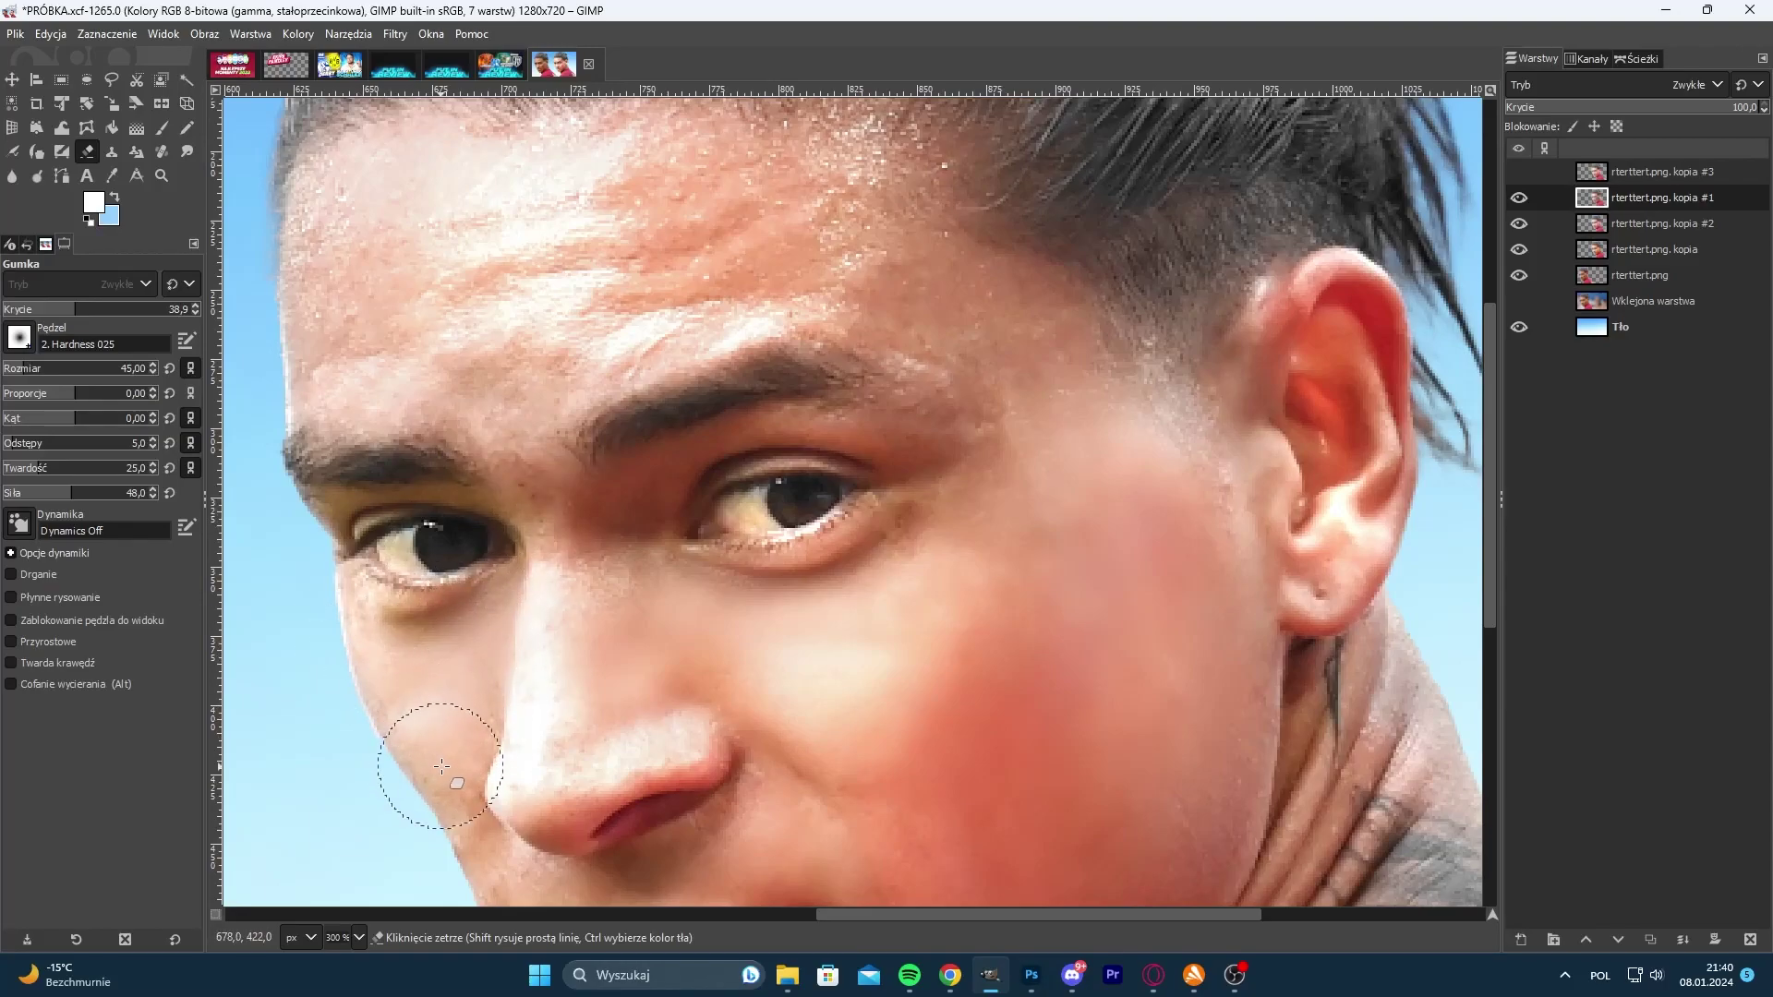
- Smooth the far cheek, forehead and temple by erasing the sharp layer with the size 45 Eraser
{"action": "scroll", "coordinate": [441, 766], "scroll_direction": "down", "scroll_amount": 5}
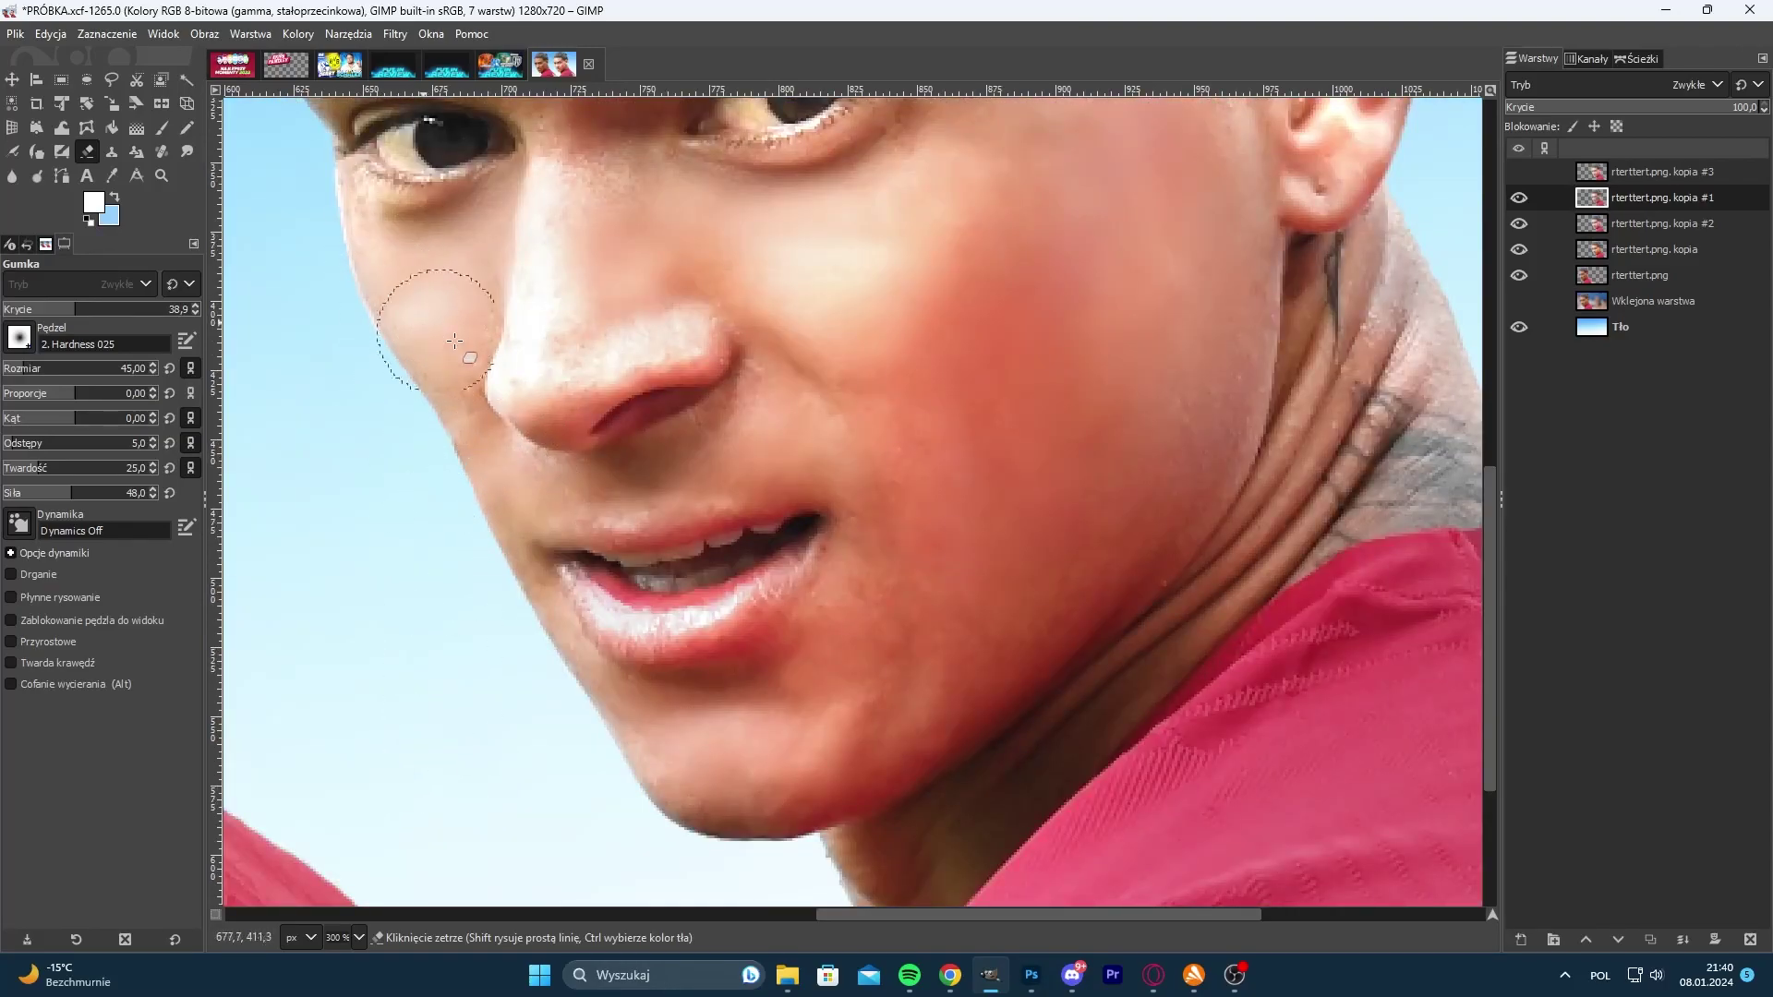
{"action": "scroll", "coordinate": [439, 332], "scroll_direction": "up", "scroll_amount": 5}
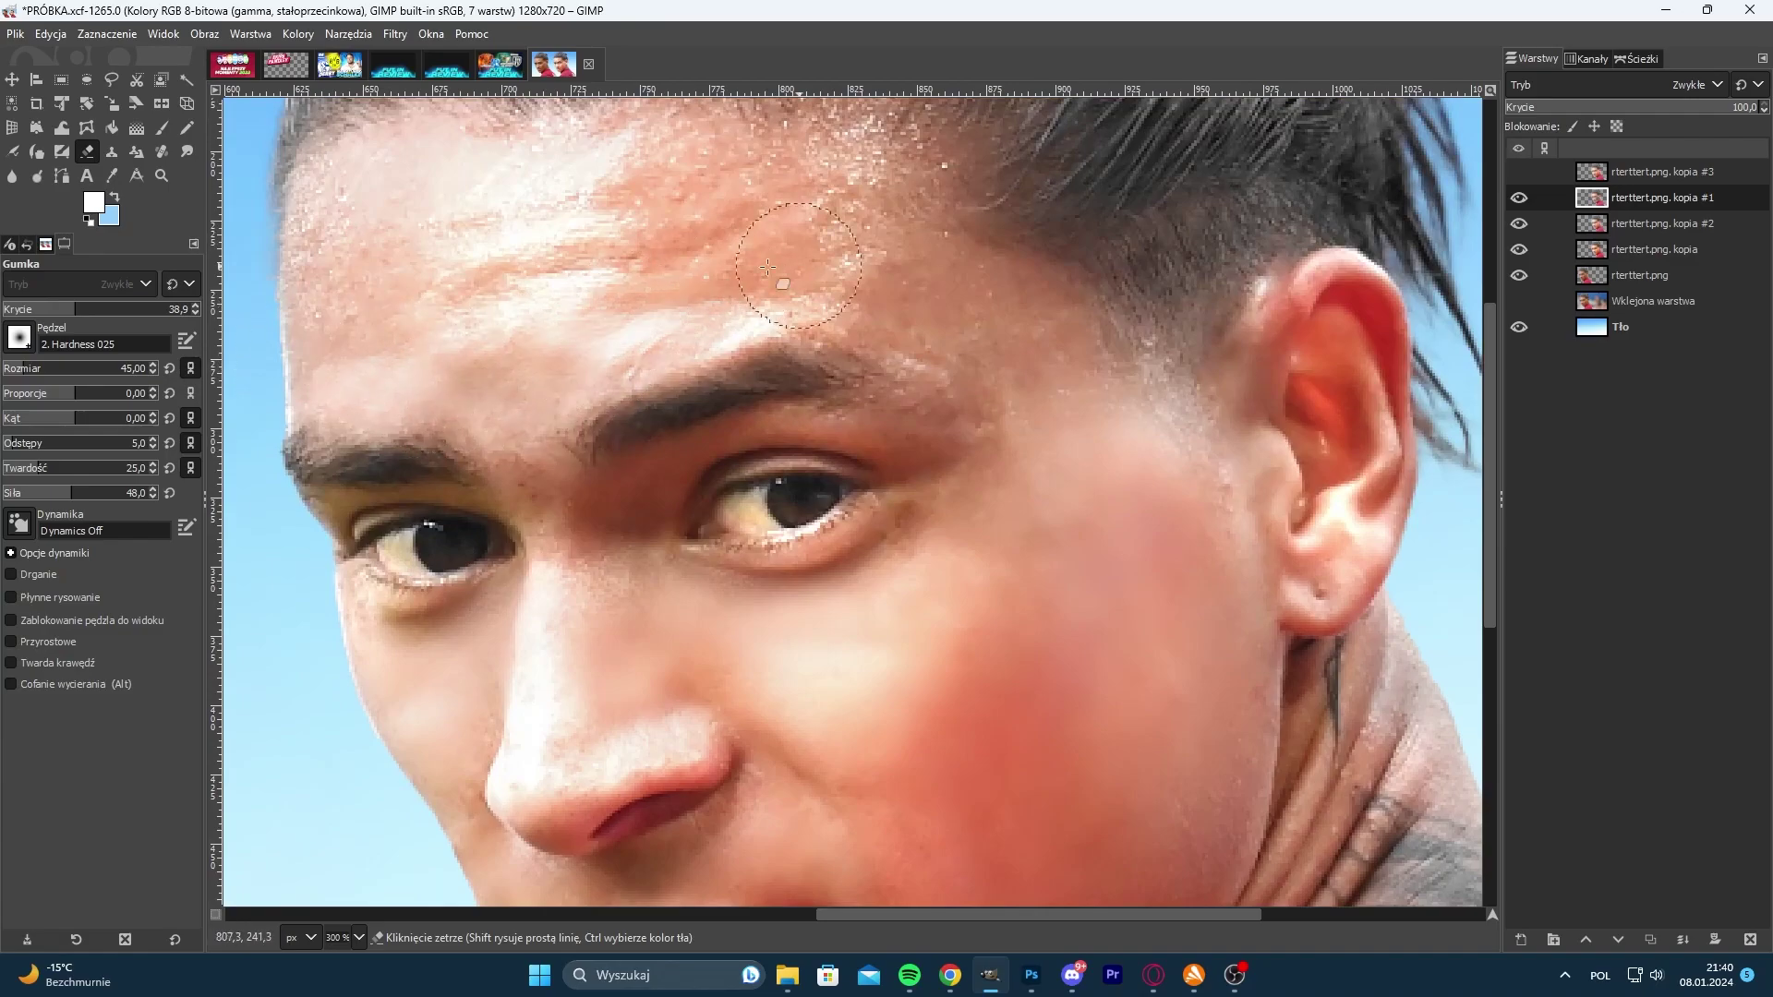
{"action": "scroll", "coordinate": [882, 277], "scroll_direction": "down", "scroll_amount": 2}
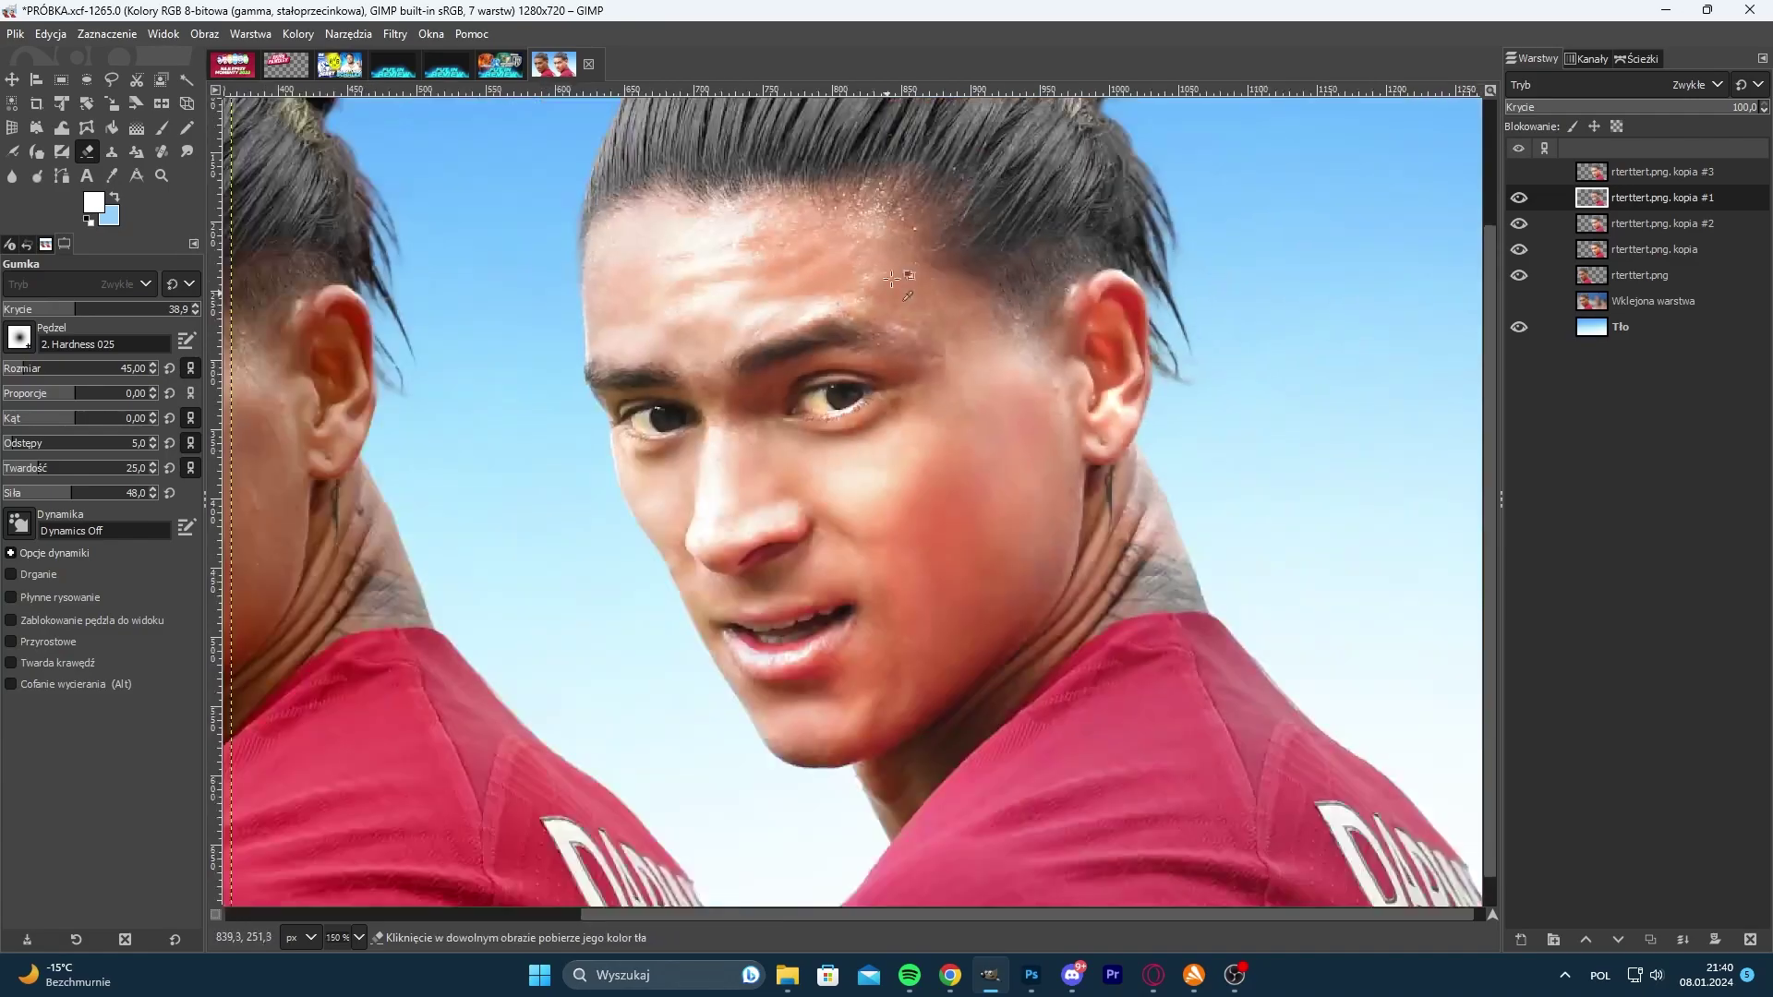
{"action": "scroll", "coordinate": [882, 279], "scroll_direction": "up", "scroll_amount": 1}
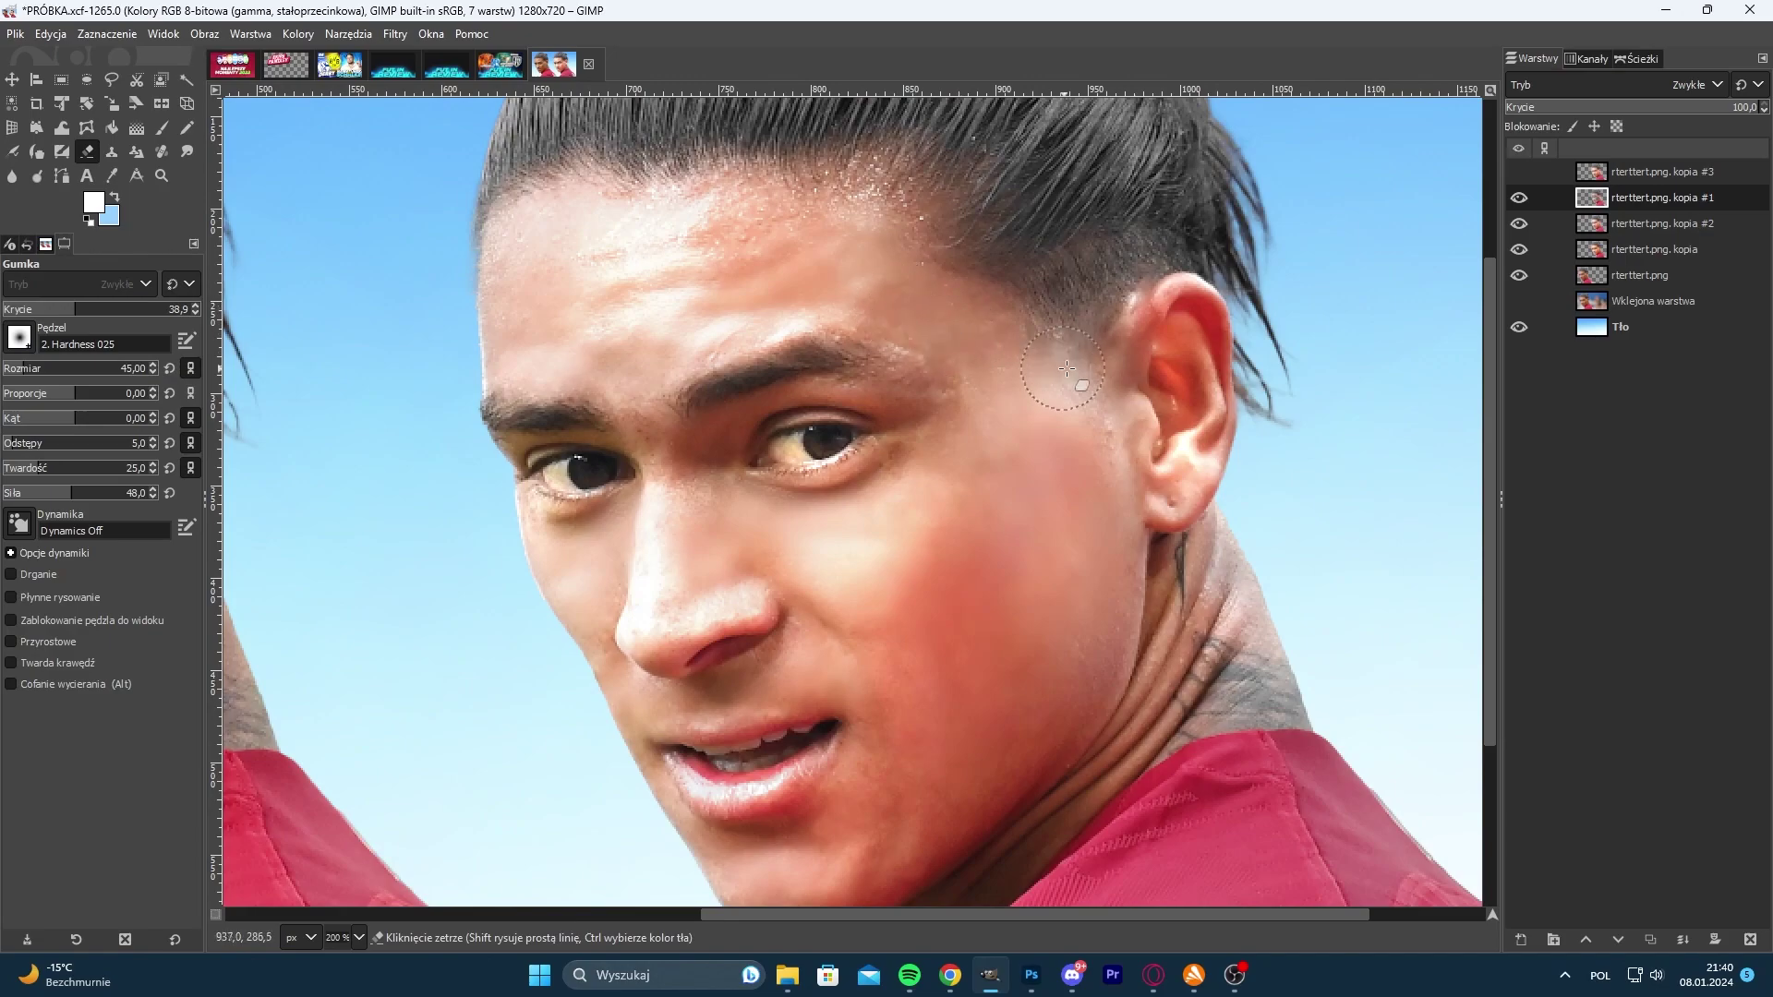
{"action": "scroll", "coordinate": [1062, 527], "scroll_direction": "down", "scroll_amount": 5}
{"action": "scroll", "coordinate": [1071, 530], "scroll_direction": "up", "scroll_amount": 5}
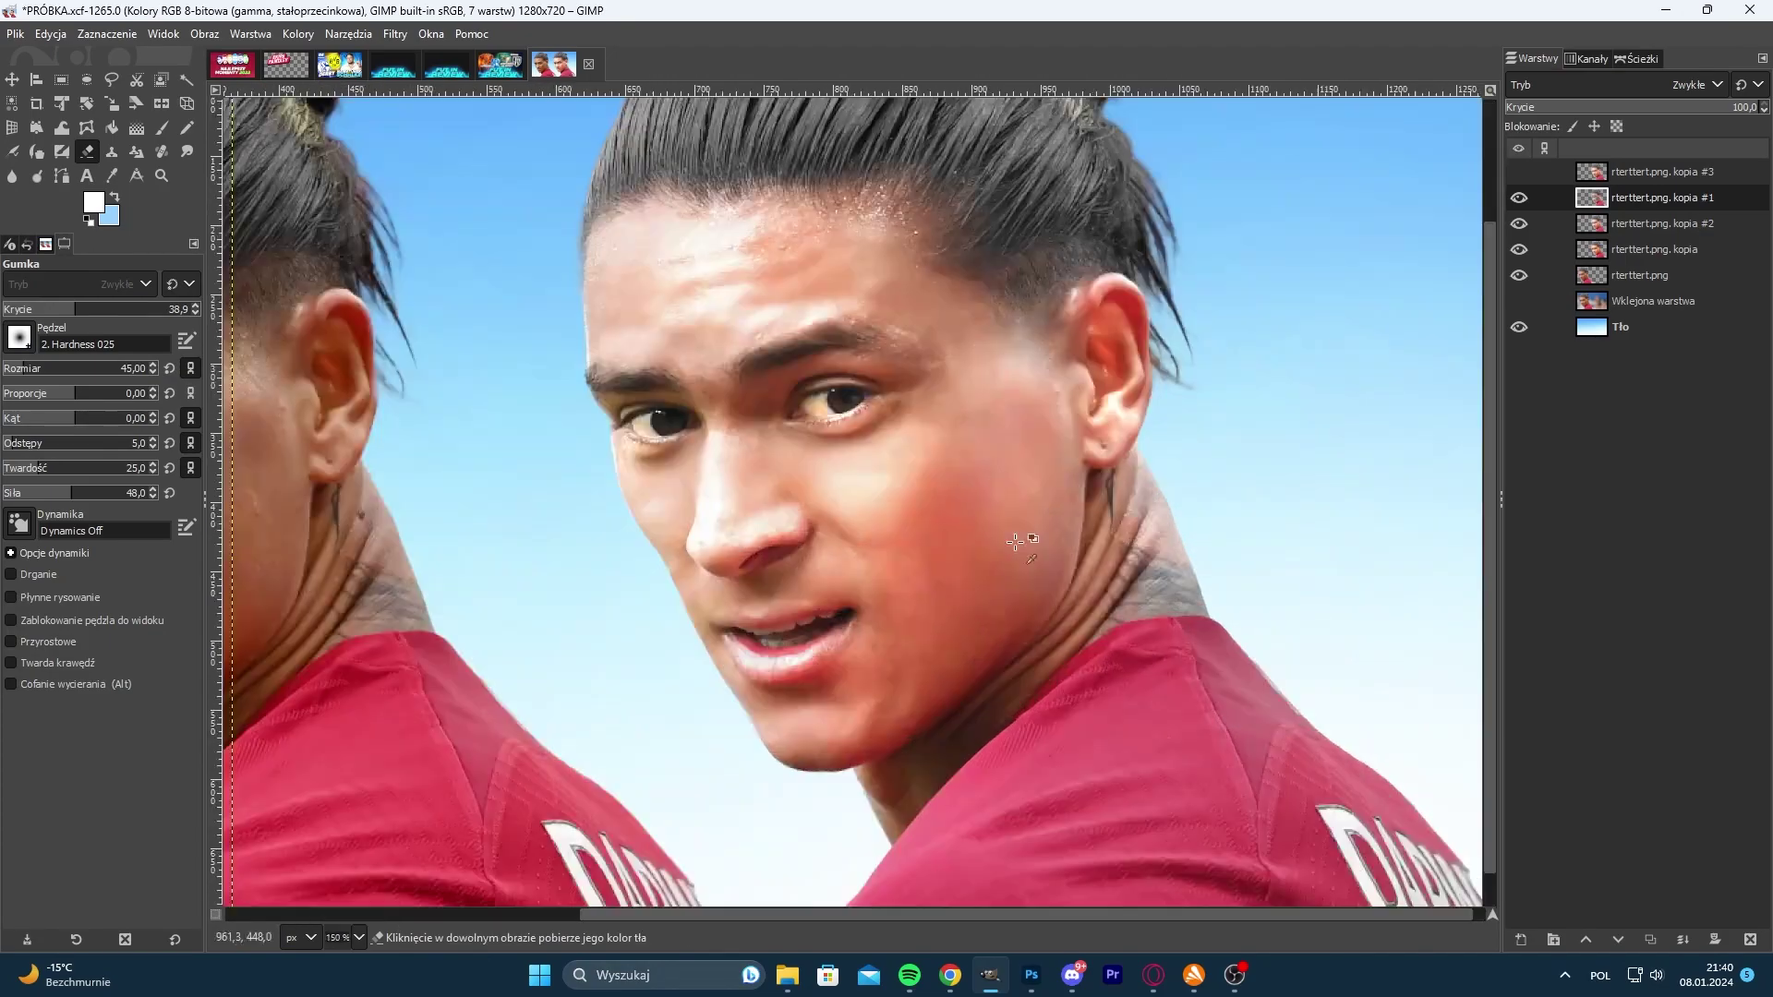
{"action": "scroll", "coordinate": [1083, 533], "scroll_direction": "down", "scroll_amount": 4}
{"action": "scroll", "coordinate": [1085, 530], "scroll_direction": "up", "scroll_amount": 2}
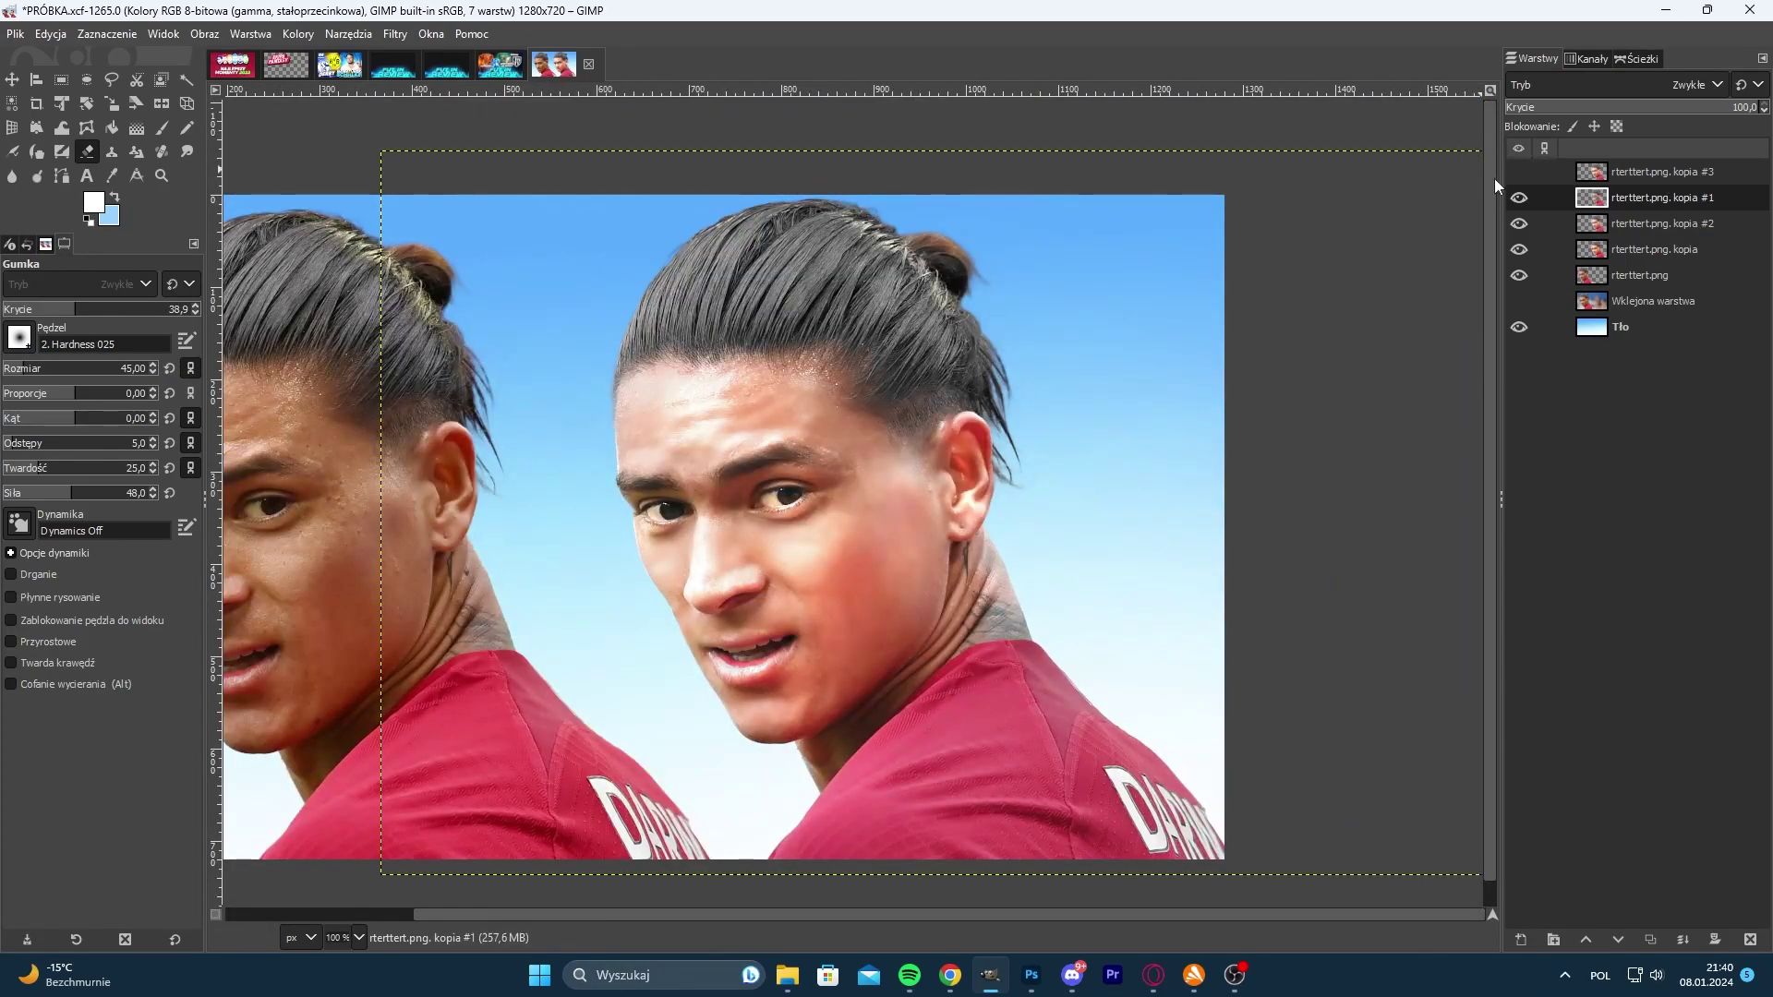
- Show the hidden sharp backup layer at the top of the stack and set its opacity to 57.5
{"action": "left_click", "coordinate": [1519, 173]}
{"action": "scroll", "coordinate": [855, 605], "scroll_direction": "up", "scroll_amount": 1}
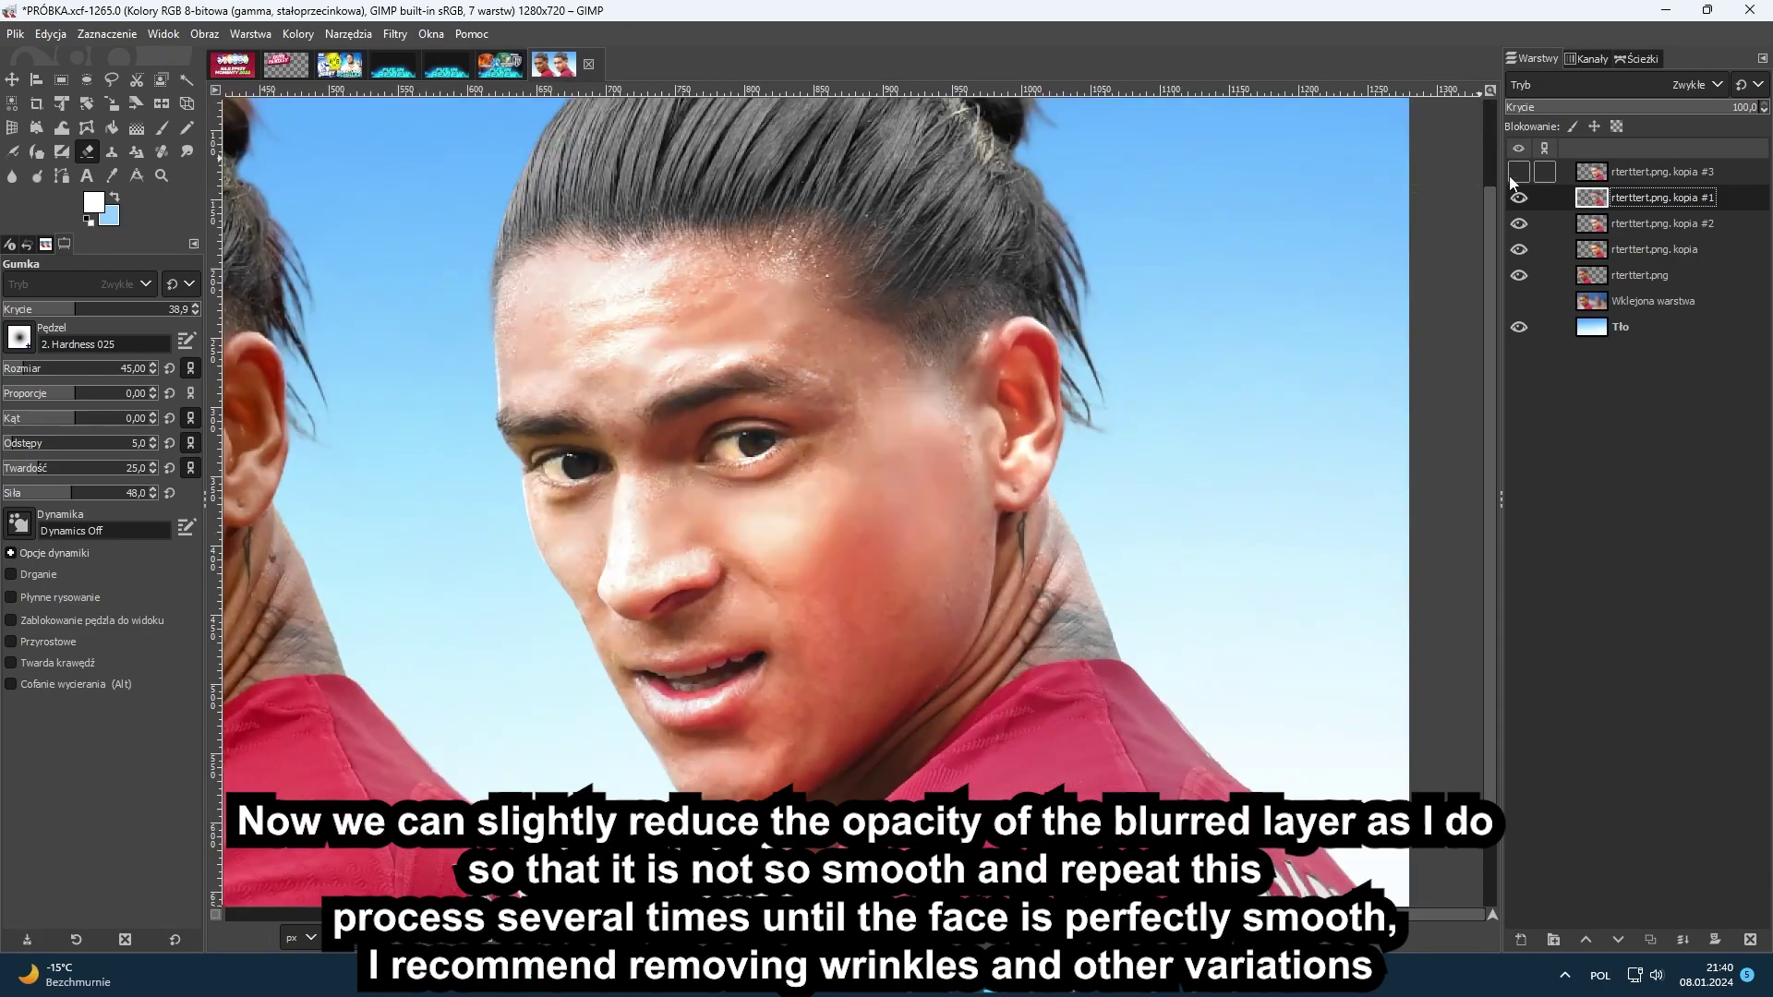
{"action": "left_click", "coordinate": [1638, 170]}
{"action": "scroll", "coordinate": [1274, 380], "scroll_direction": "down", "scroll_amount": 3}
{"action": "scroll", "coordinate": [1162, 392], "scroll_direction": "up", "scroll_amount": 3}
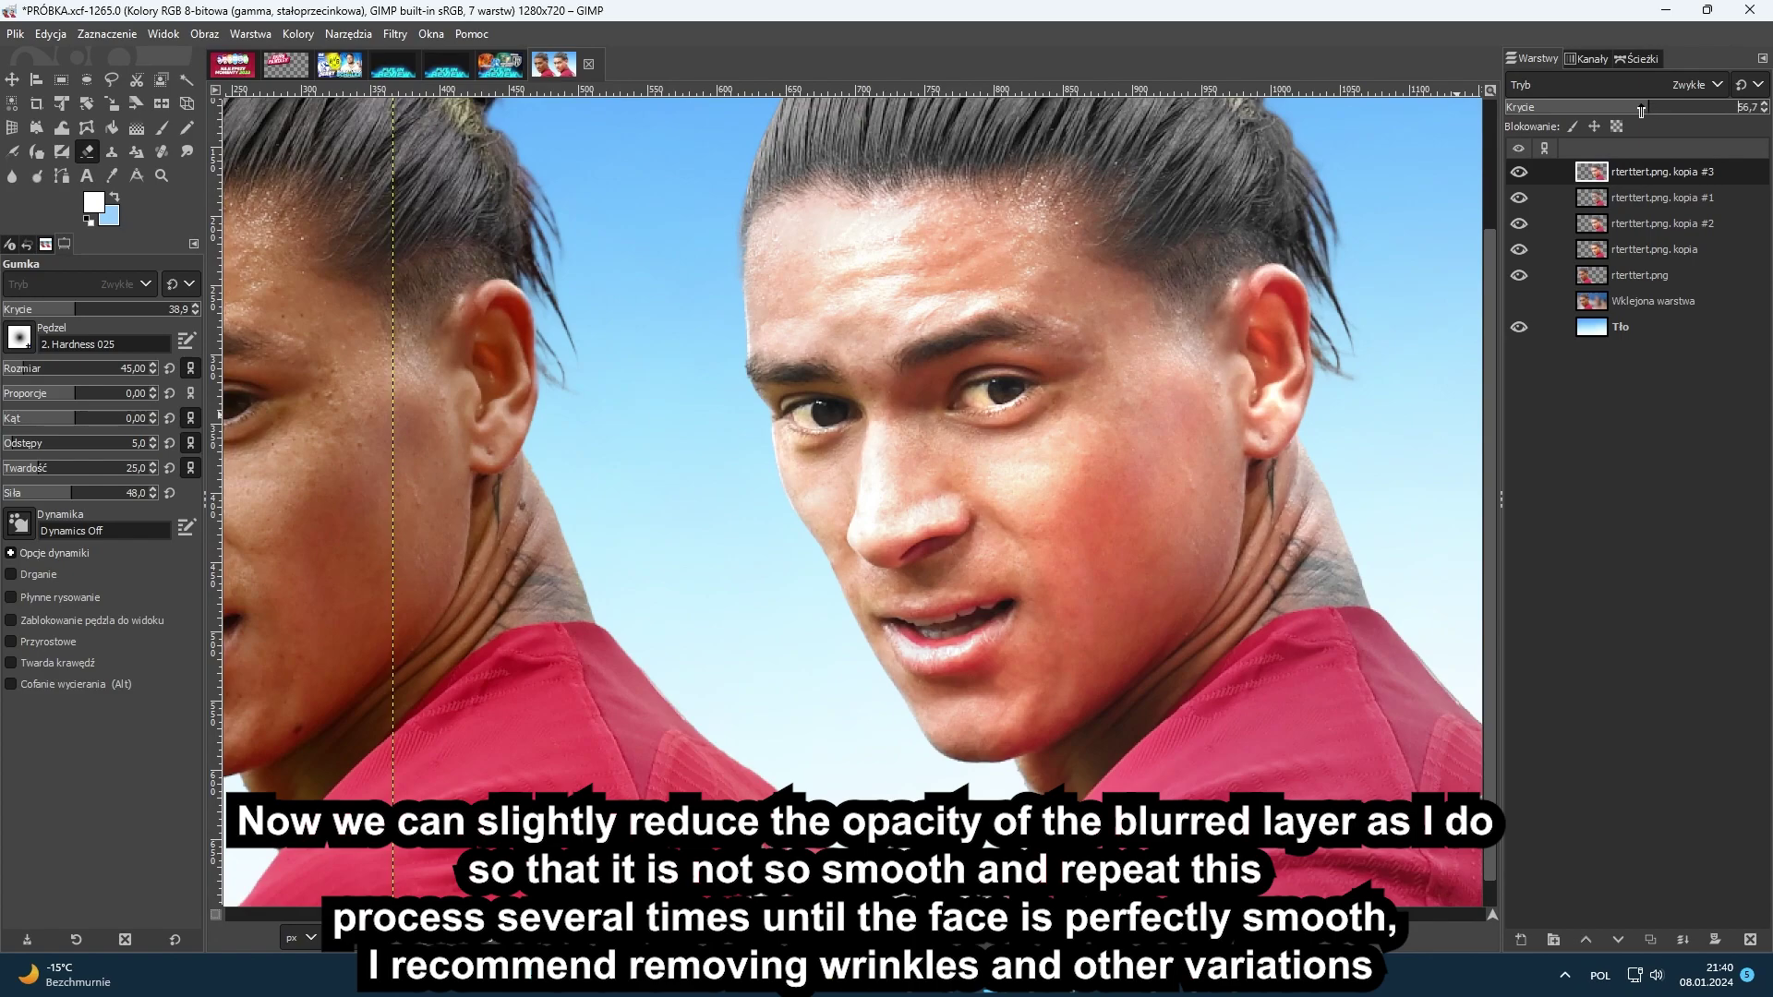
{"action": "left_click_drag", "start_coordinate": [1648, 117], "coordinate": [1650, 117]}
{"action": "scroll", "coordinate": [1029, 416], "scroll_direction": "down", "scroll_amount": 3}
{"action": "scroll", "coordinate": [1052, 407], "scroll_direction": "up", "scroll_amount": 2}
{"action": "scroll", "coordinate": [1075, 399], "scroll_direction": "down", "scroll_amount": 2}
{"action": "scroll", "coordinate": [1071, 499], "scroll_direction": "up", "scroll_amount": 2}
{"action": "scroll", "coordinate": [1016, 476], "scroll_direction": "down", "scroll_amount": 1}
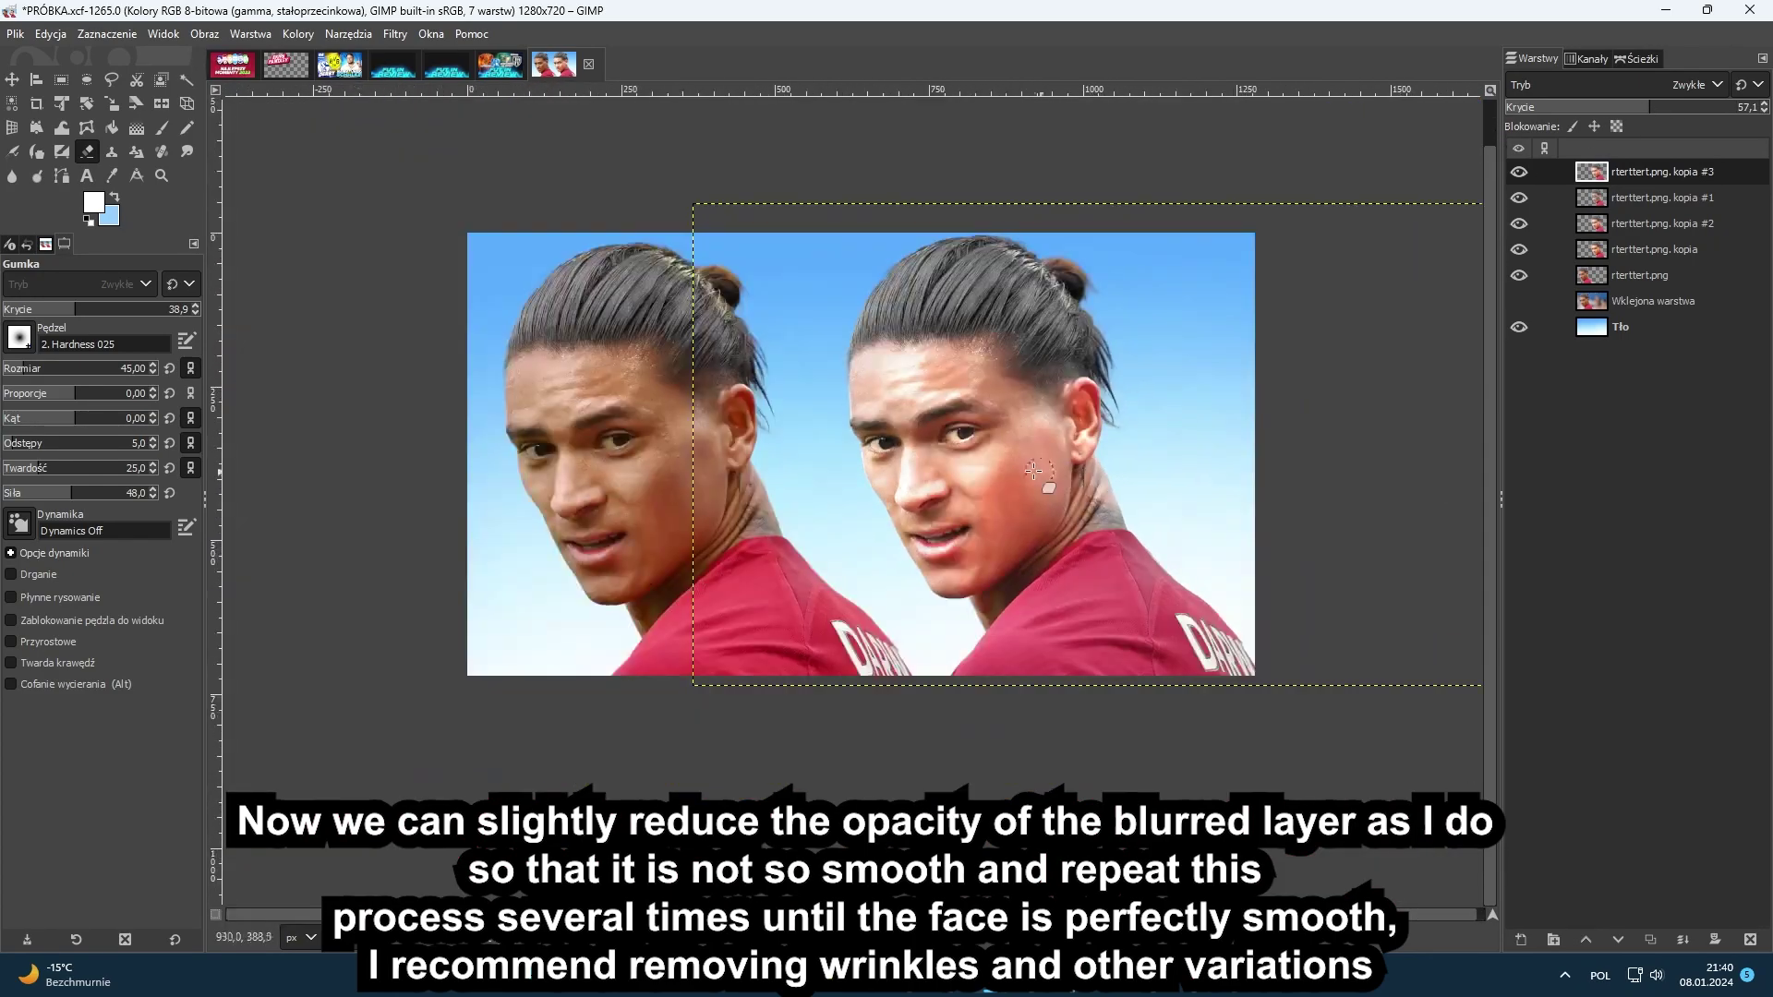
{"action": "scroll", "coordinate": [964, 456], "scroll_direction": "up", "scroll_amount": 2}
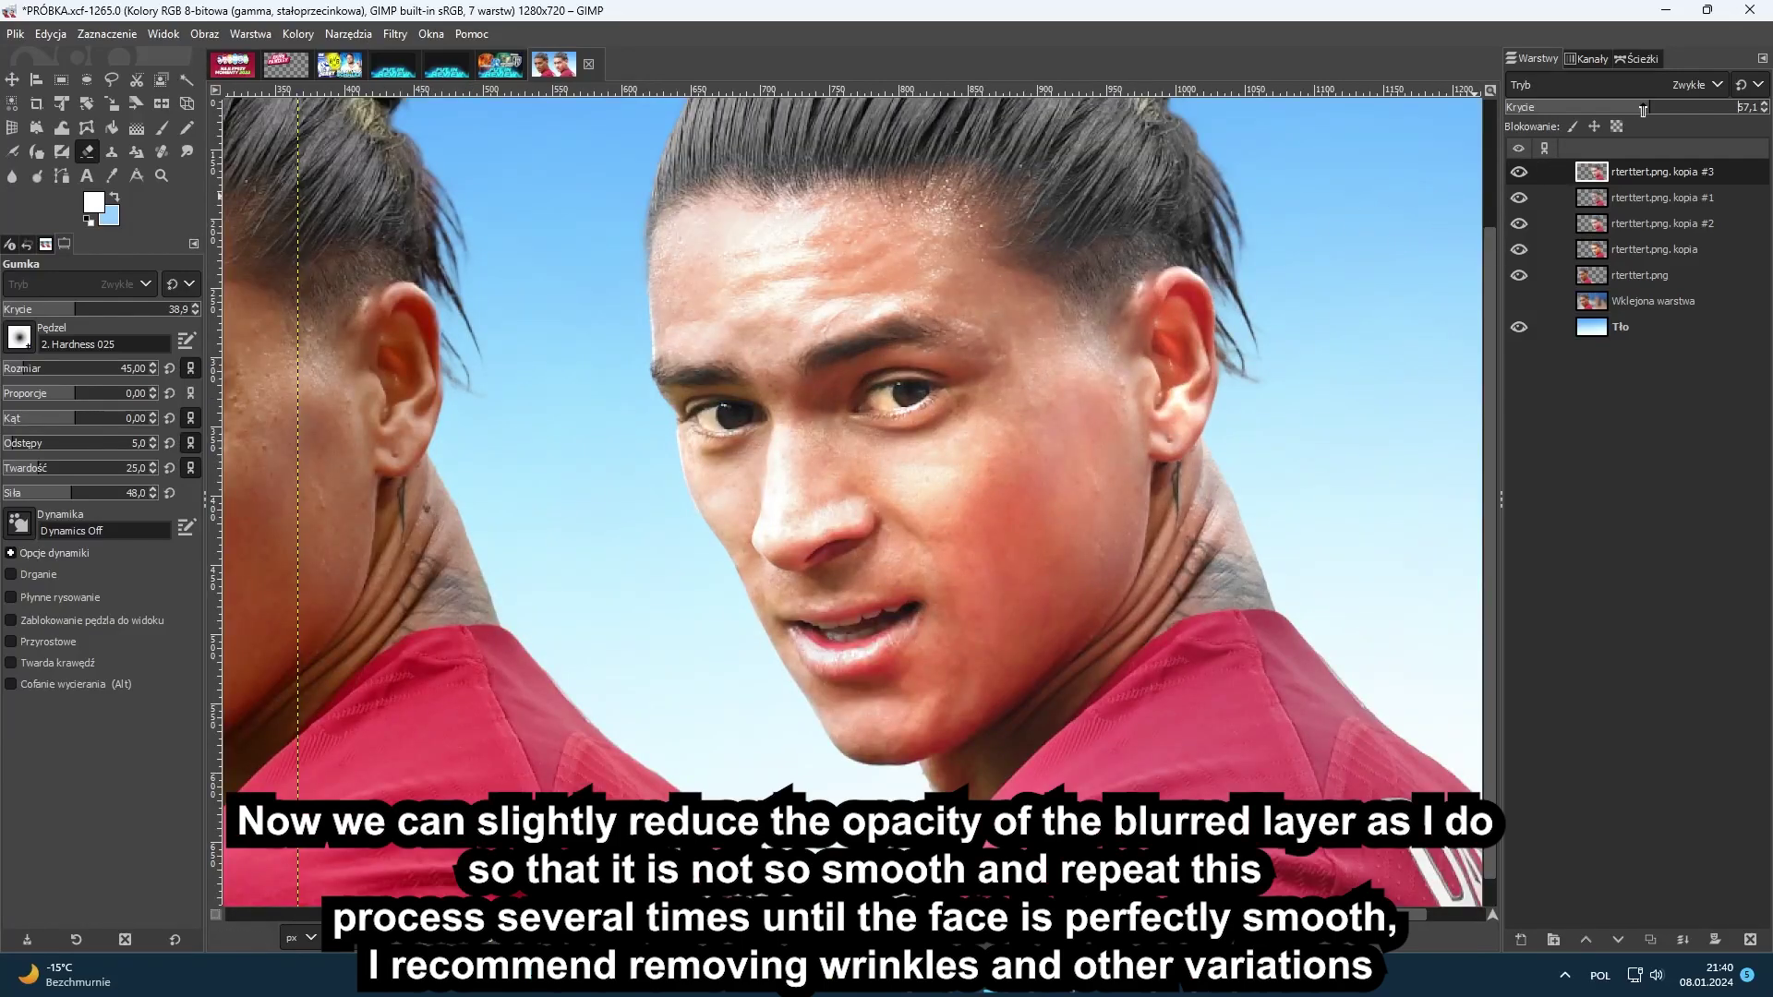
- Hide the background layer and create a new layer from the visible retouched portrait
{"action": "left_click", "coordinate": [1521, 330]}
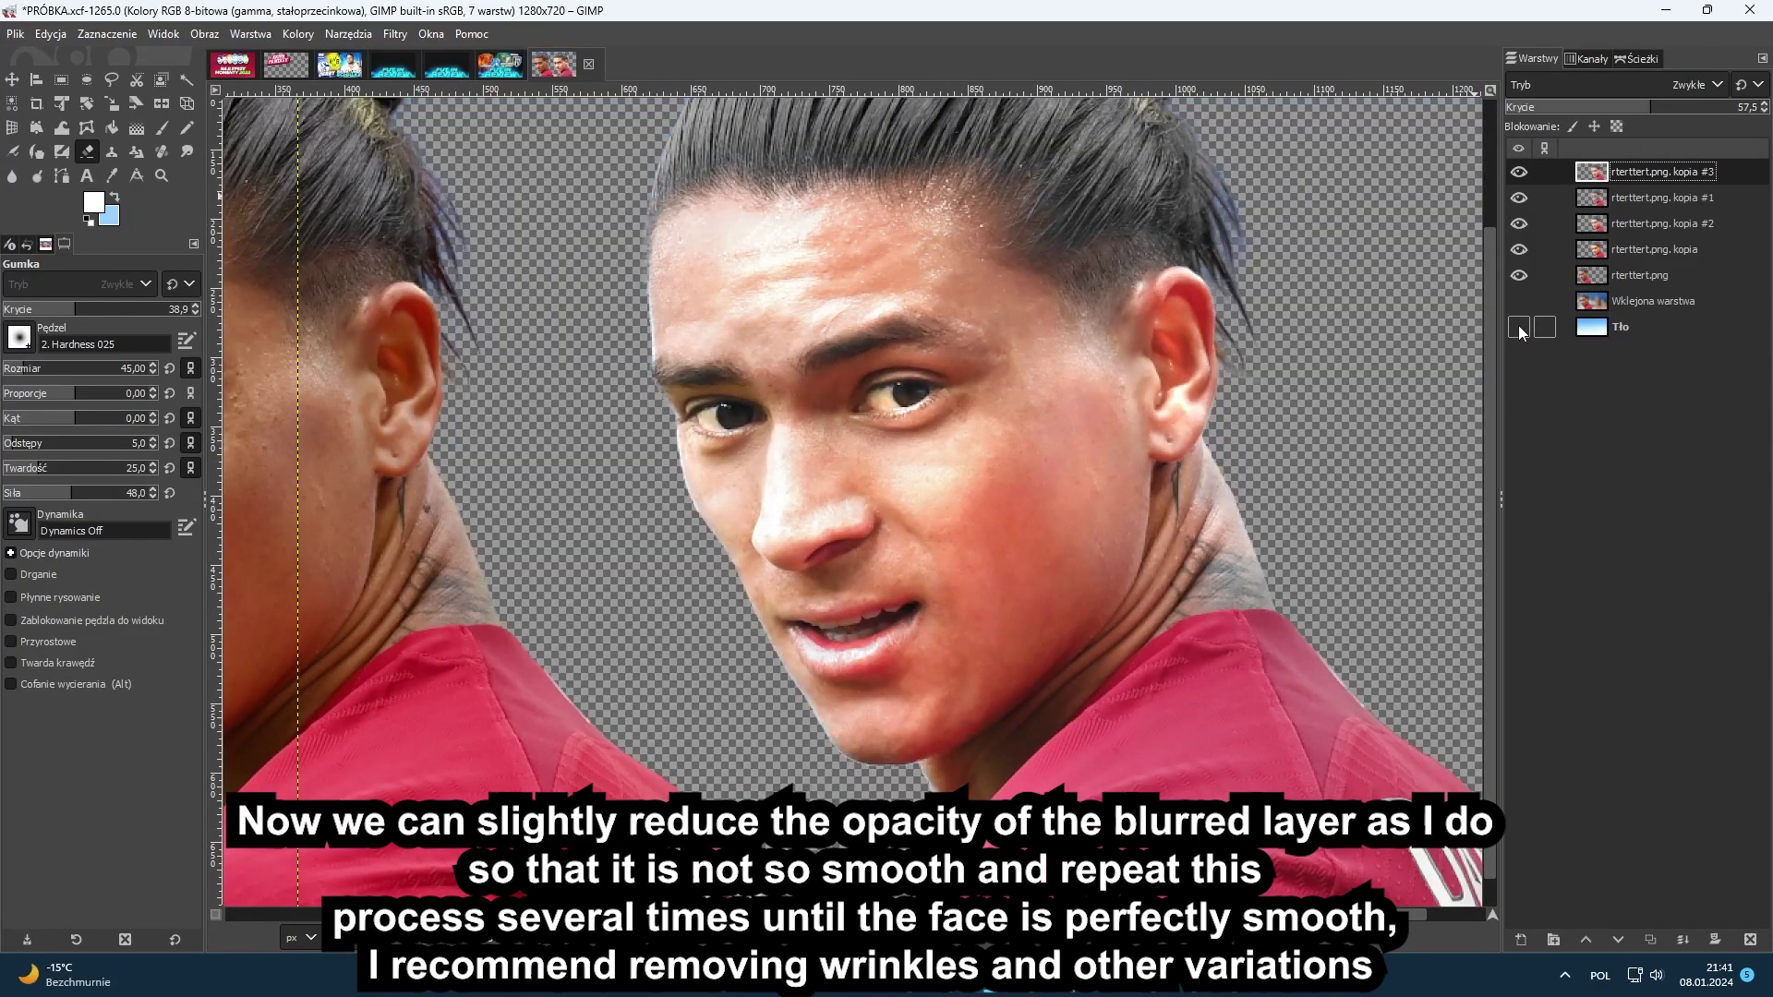
{"action": "right_click", "coordinate": [1565, 190]}
{"action": "right_click", "coordinate": [1612, 302]}
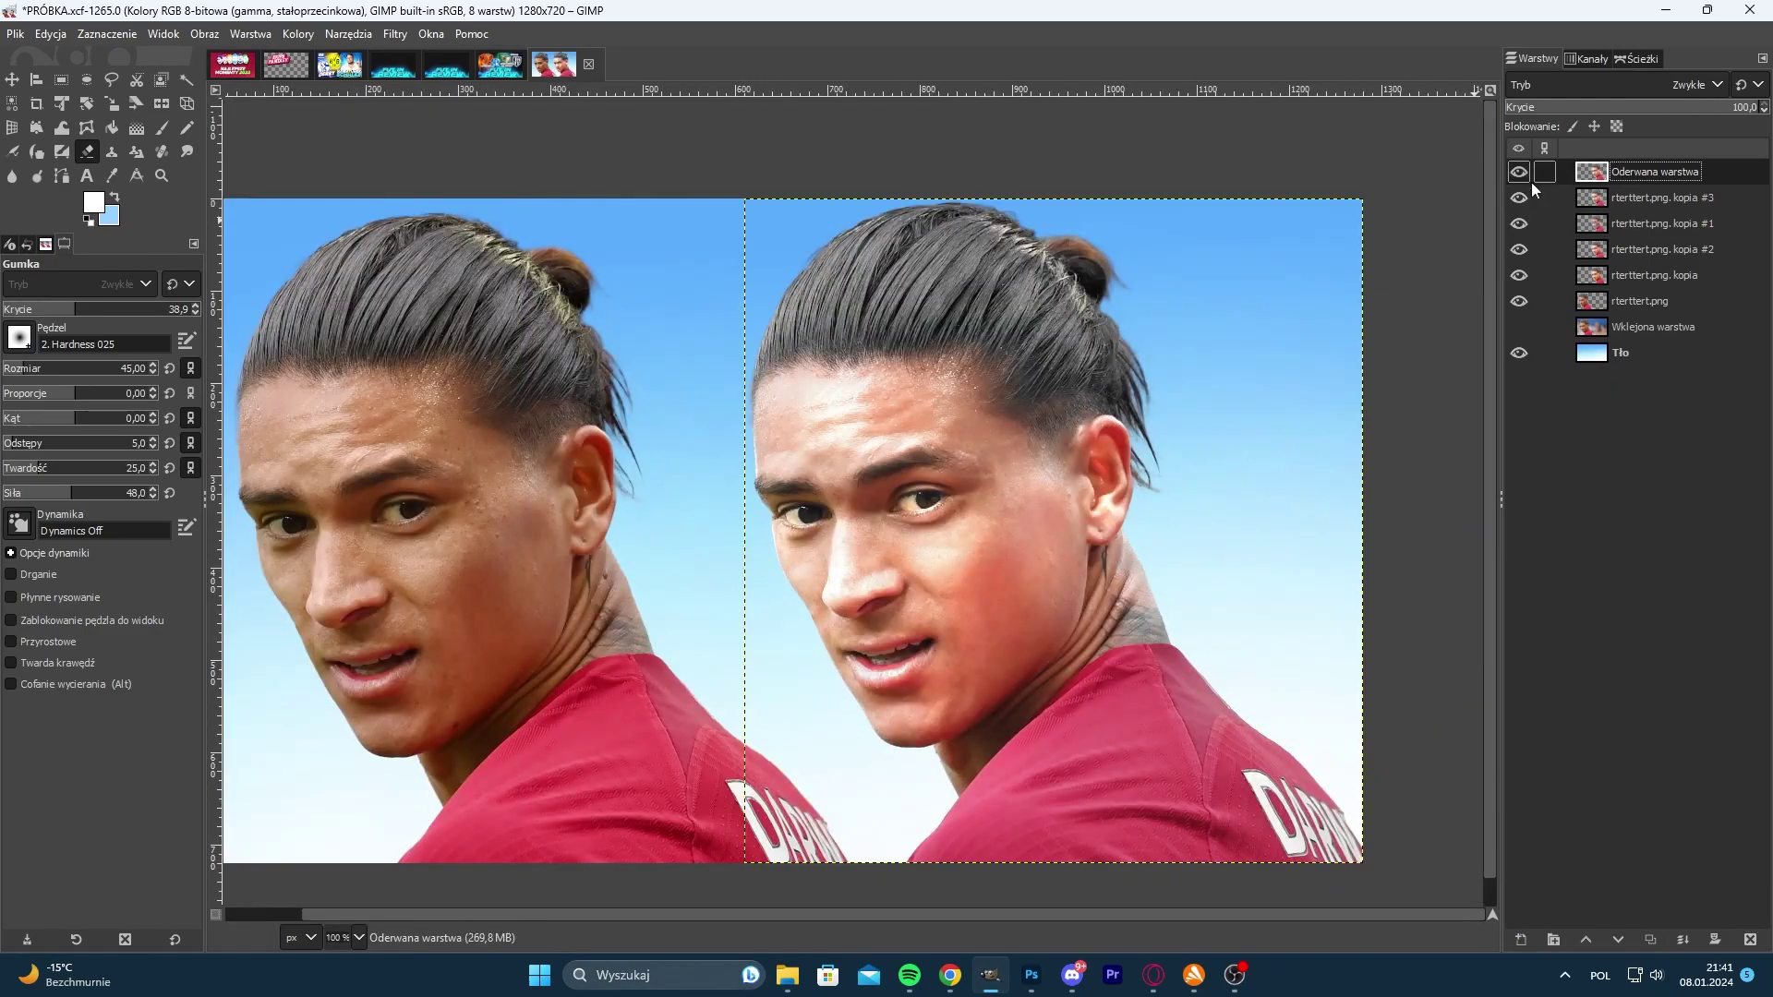
- Clone clean skin over the rough patches on the forehead in the new merged layer with the Clone tool
{"action": "scroll", "coordinate": [916, 601], "scroll_direction": "down", "scroll_amount": 1}
{"action": "scroll", "coordinate": [882, 536], "scroll_direction": "up", "scroll_amount": 2}
{"action": "left_click", "coordinate": [111, 153]}
{"action": "scroll", "coordinate": [691, 438], "scroll_direction": "up", "scroll_amount": 2}
{"action": "left_click", "coordinate": [707, 400], "text": "ctrl"}
{"action": "mouse_move", "coordinate": [776, 293]}
{"action": "left_mouse_down"}
{"action": "mouse_move", "coordinate": [856, 312]}
{"action": "mouse_move", "coordinate": [844, 403]}
{"action": "mouse_move", "coordinate": [964, 338]}
{"action": "mouse_move", "coordinate": [803, 345]}
{"action": "mouse_move", "coordinate": [836, 388]}
{"action": "left_mouse_up"}
{"action": "scroll", "coordinate": [899, 524], "scroll_direction": "down", "scroll_amount": 2}
{"action": "left_click", "coordinate": [40, 370]}
{"action": "left_click", "coordinate": [910, 366], "text": "ctrl"}
{"action": "scroll", "coordinate": [1141, 398], "scroll_direction": "down", "scroll_amount": 1}
{"action": "scroll", "coordinate": [1091, 388], "scroll_direction": "up", "scroll_amount": 2}
{"action": "key", "text": "m"}
{"action": "scroll", "coordinate": [1073, 600], "scroll_direction": "down", "scroll_amount": 4}
{"action": "left_click_drag", "start_coordinate": [778, 508], "coordinate": [488, 437]}
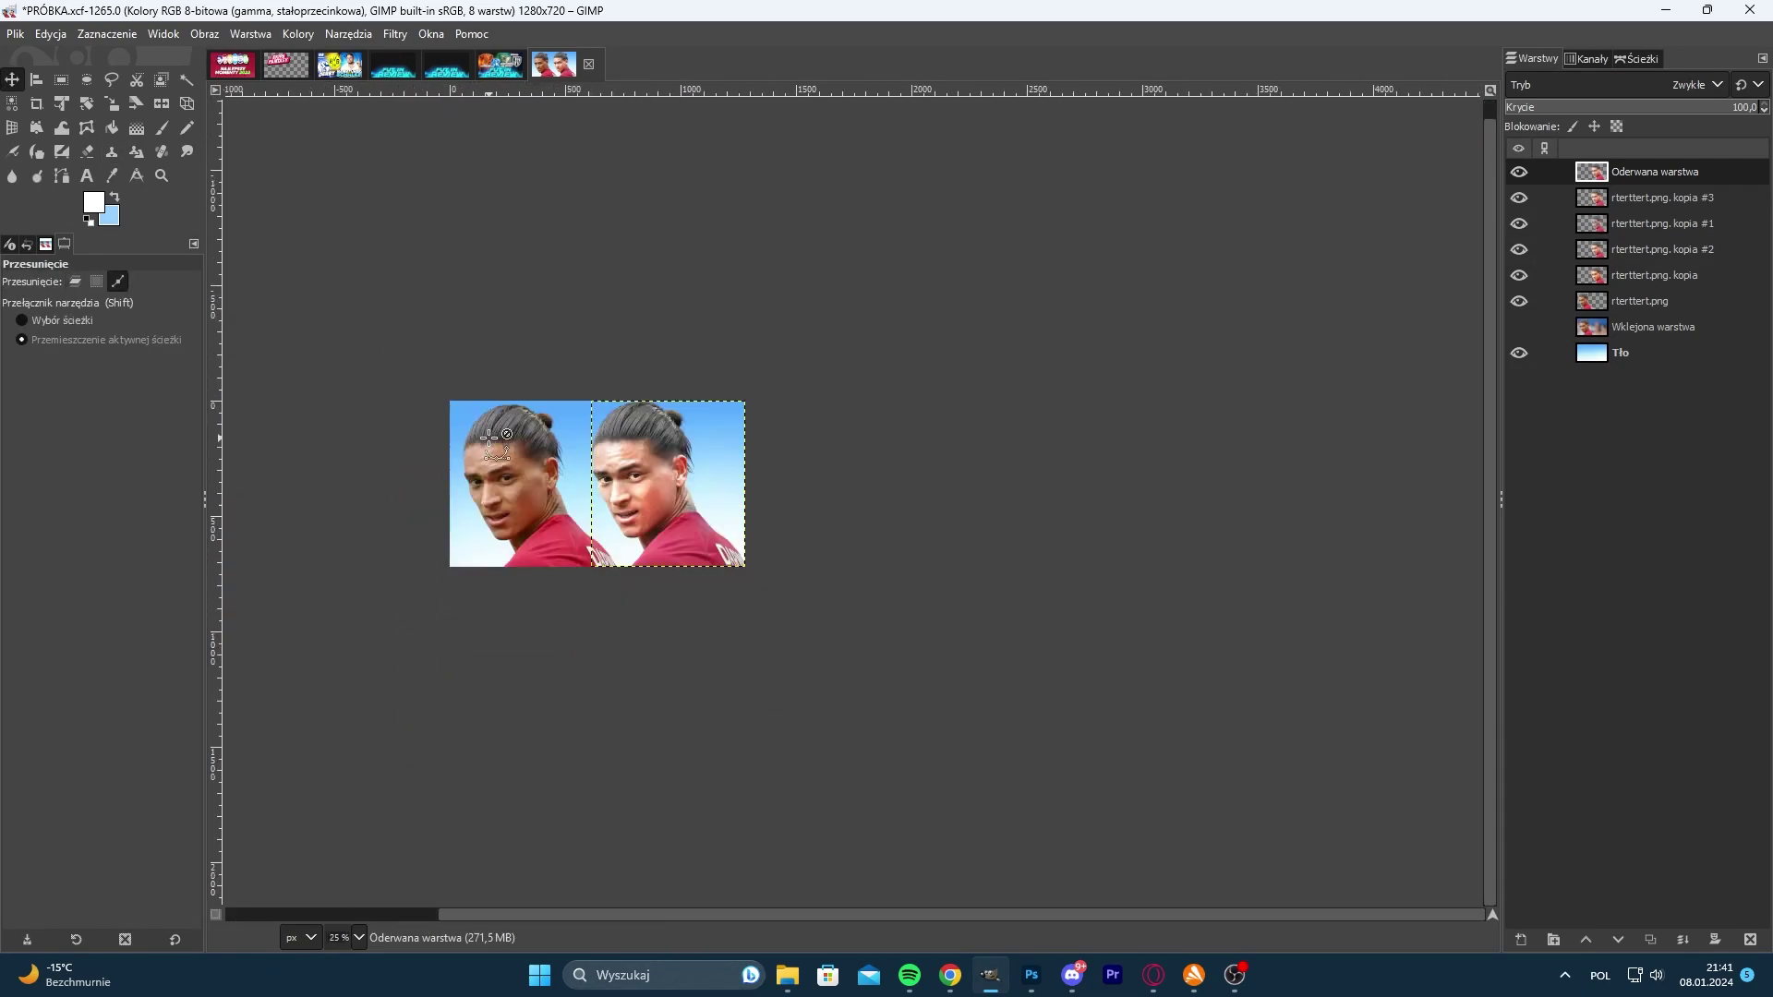
- Duplicate the merged face layer and apply a strong Gaussian blur to the copy
{"action": "scroll", "coordinate": [709, 496], "scroll_direction": "up", "scroll_amount": 3}
{"action": "left_click", "coordinate": [1650, 940]}
{"action": "left_click", "coordinate": [395, 34]}
{"action": "left_click", "coordinate": [766, 191]}
{"action": "left_click_drag", "start_coordinate": [1143, 225], "coordinate": [1205, 225]}
{"action": "left_click", "coordinate": [1277, 483]}
- Select the merged layer's opaque area from its alpha channel, clear the selection, and toggle the blurred copy off and on
{"action": "left_click", "coordinate": [107, 35]}
{"action": "right_click", "coordinate": [1594, 203]}
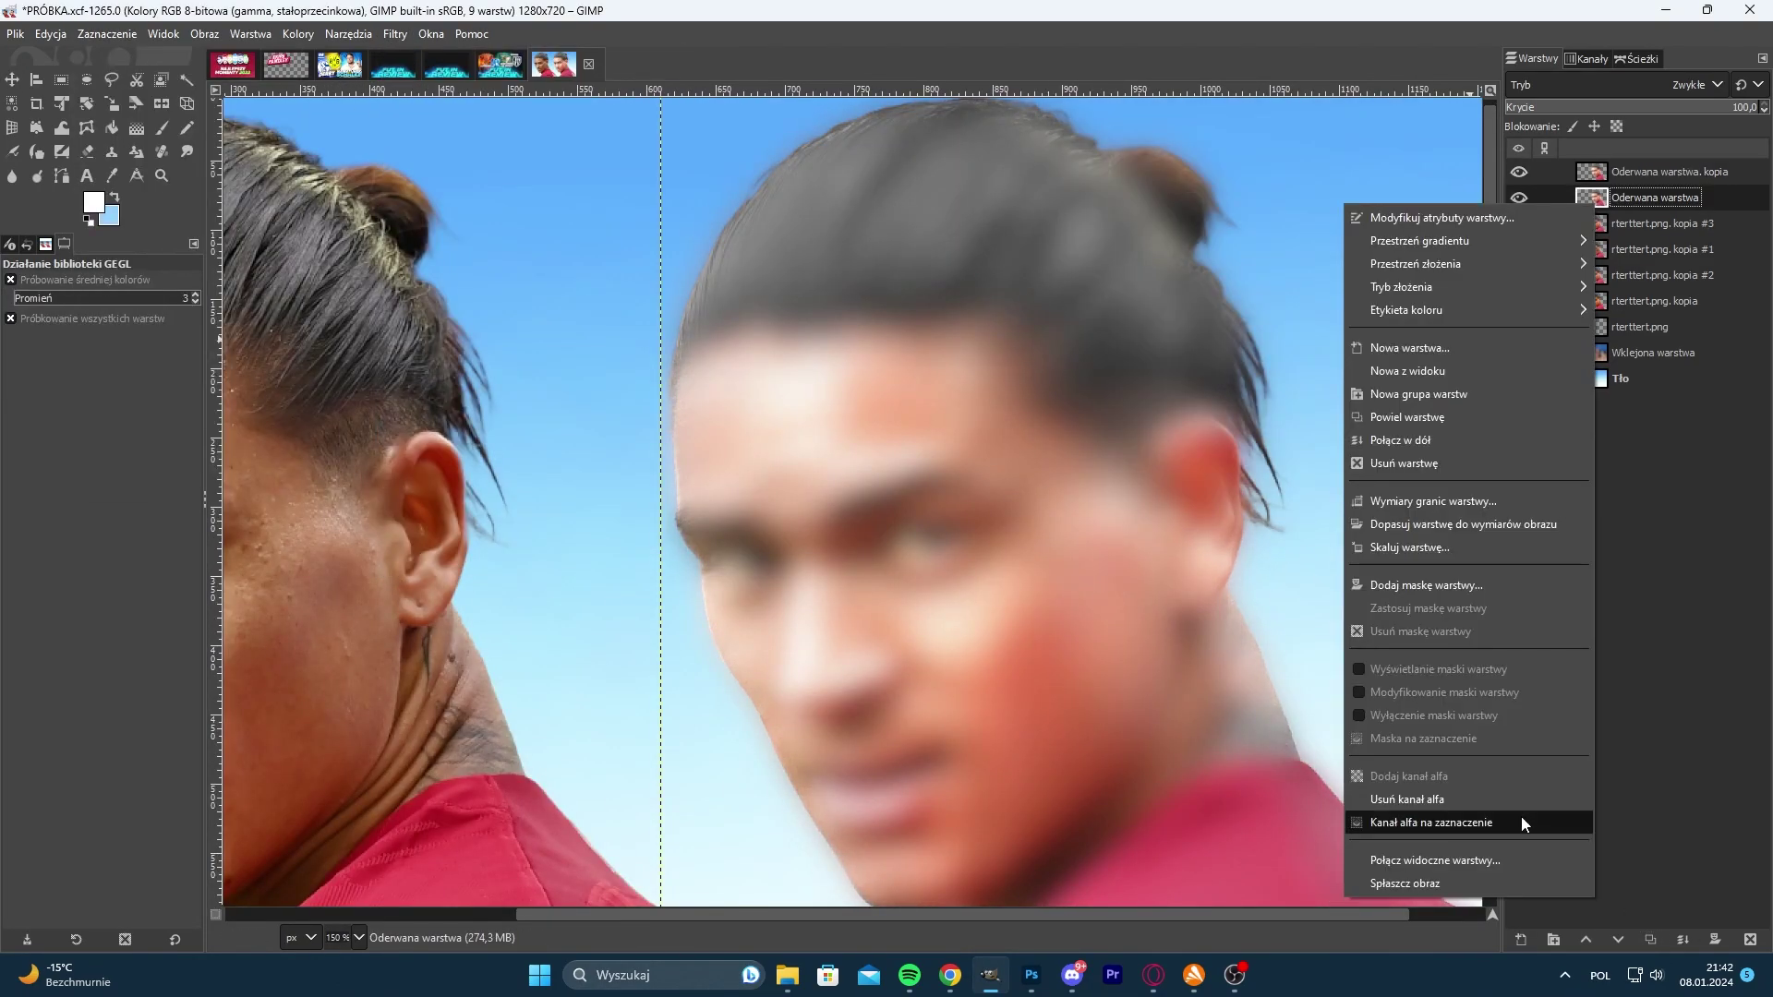
{"action": "left_click", "coordinate": [1522, 821]}
{"action": "left_click", "coordinate": [107, 34]}
{"action": "left_click", "coordinate": [120, 81]}
{"action": "left_click", "coordinate": [1653, 173]}
{"action": "left_click", "coordinate": [1519, 173]}
{"action": "left_click", "coordinate": [1519, 173]}
- Erase most of the blurred copy with a large soft Eraser, keep the layer at full opacity, and save the file
{"action": "left_click", "coordinate": [90, 152]}
{"action": "scroll", "coordinate": [937, 249], "scroll_direction": "down", "scroll_amount": 2}
{"action": "left_click_drag", "start_coordinate": [117, 311], "coordinate": [200, 310]}
{"action": "left_click_drag", "start_coordinate": [1003, 230], "coordinate": [905, 397]}
{"action": "left_click_drag", "start_coordinate": [900, 462], "coordinate": [1024, 564]}
{"action": "left_click_drag", "start_coordinate": [67, 370], "coordinate": [79, 369]}
{"action": "left_click_drag", "start_coordinate": [1108, 526], "coordinate": [1191, 591]}
{"action": "scroll", "coordinate": [862, 325], "scroll_direction": "up", "scroll_amount": 1}
{"action": "scroll", "coordinate": [806, 533], "scroll_direction": "down", "scroll_amount": 1}
{"action": "scroll", "coordinate": [728, 450], "scroll_direction": "up", "scroll_amount": 1}
{"action": "left_click", "coordinate": [1025, 360]}
{"action": "mouse_move", "coordinate": [1754, 107]}
{"action": "left_mouse_down"}
{"action": "mouse_move", "coordinate": [1706, 107]}
{"action": "mouse_move", "coordinate": [1756, 107]}
{"action": "left_mouse_up"}
{"action": "scroll", "coordinate": [734, 288], "scroll_direction": "down", "scroll_amount": 3}
{"action": "key", "text": "ctrl+s"}
- Apply a color adjustment to the erased blurred copy at the top of the stack
{"action": "scroll", "coordinate": [822, 257], "scroll_direction": "up", "scroll_amount": 2}
{"action": "scroll", "coordinate": [1260, 534], "scroll_direction": "up", "scroll_amount": 2}
{"action": "left_click", "coordinate": [1621, 379]}
{"action": "left_click", "coordinate": [1669, 171]}
{"action": "scroll", "coordinate": [1359, 436], "scroll_direction": "down", "scroll_amount": 2}
{"action": "left_click", "coordinate": [298, 35]}
{"action": "left_click", "coordinate": [355, 200]}
{"action": "scroll", "coordinate": [1283, 424], "scroll_direction": "up", "scroll_amount": 1}
{"action": "left_click", "coordinate": [808, 394]}
{"action": "scroll", "coordinate": [1293, 544], "scroll_direction": "up", "scroll_amount": 1}
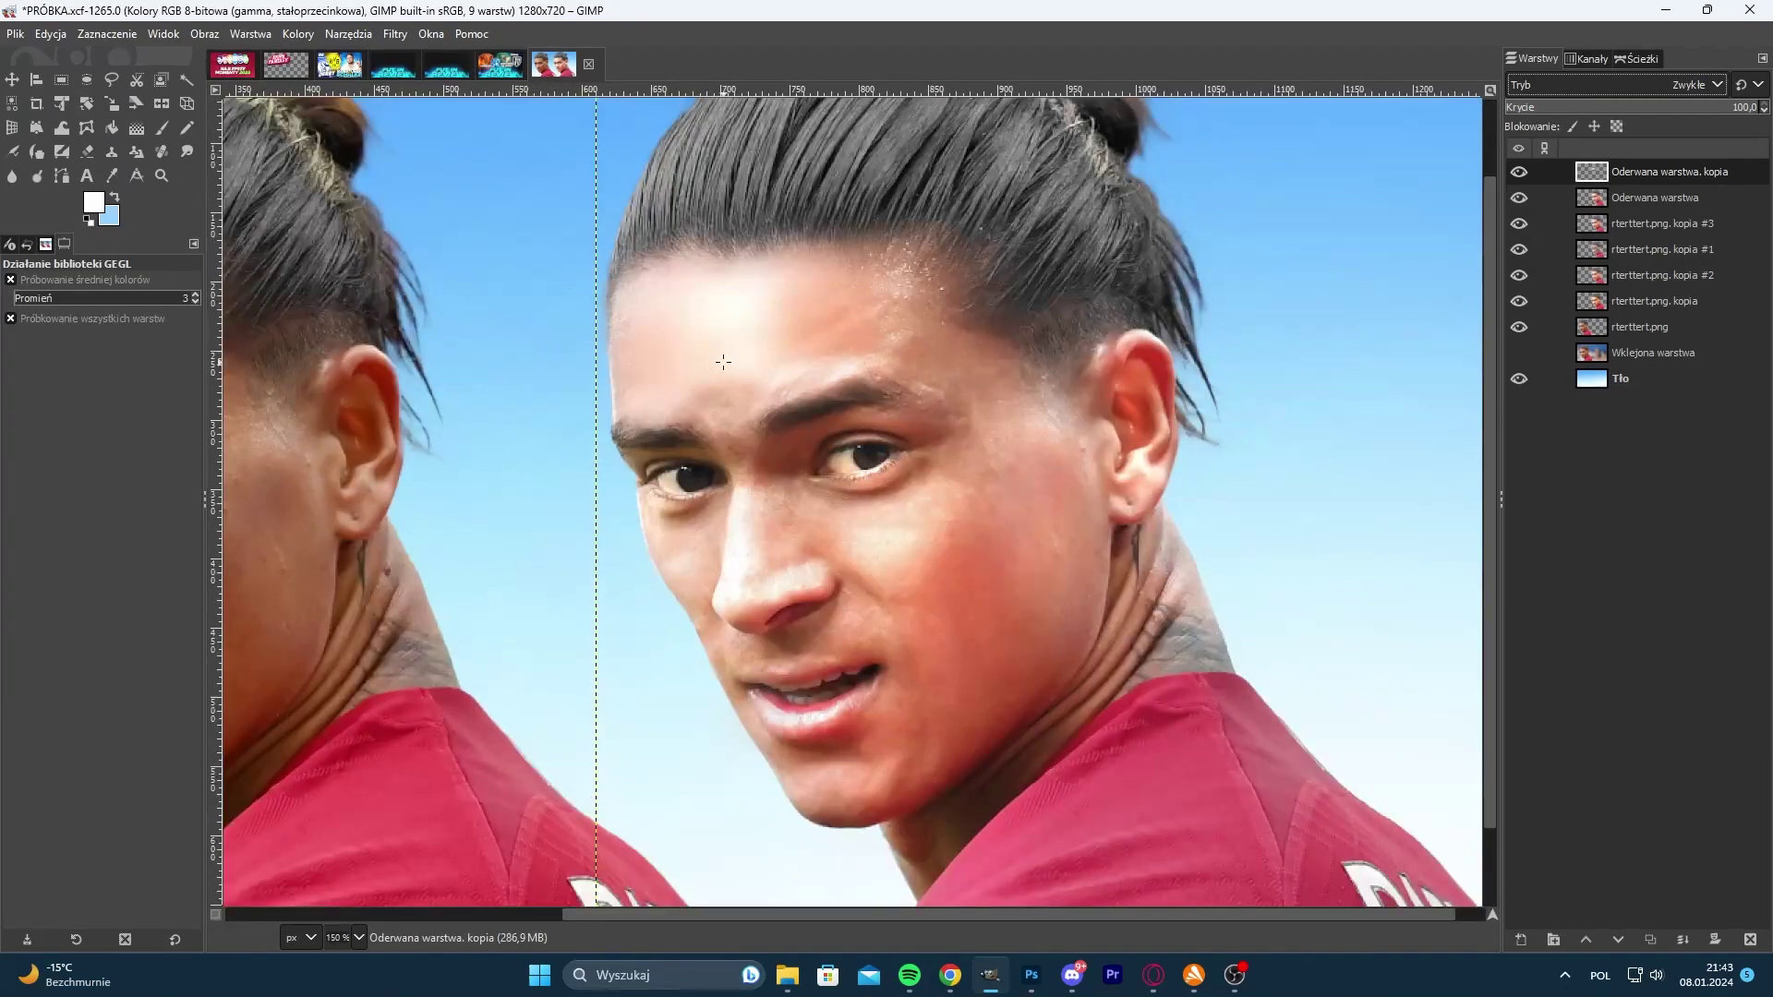
- Compare the face with and without the top blurred copy
{"action": "scroll", "coordinate": [723, 362], "scroll_direction": "up", "scroll_amount": 1}
{"action": "scroll", "coordinate": [637, 628], "scroll_direction": "down", "scroll_amount": 1}
{"action": "left_click", "coordinate": [37, 152]}
{"action": "left_click", "coordinate": [86, 151]}
{"action": "left_click", "coordinate": [1523, 173]}
{"action": "left_click", "coordinate": [1523, 173]}
{"action": "scroll", "coordinate": [1150, 309], "scroll_direction": "down", "scroll_amount": 1}
{"action": "scroll", "coordinate": [735, 334], "scroll_direction": "down", "scroll_amount": 1}
- Merge the top two layers down into the backup face layer, duplicate the result, and hide the original
{"action": "left_click", "coordinate": [1682, 939]}
{"action": "left_click", "coordinate": [1682, 939]}
{"action": "left_click", "coordinate": [1650, 939]}
{"action": "left_click", "coordinate": [1519, 198]}
- Brighten the highlights on the cheek and beside the nose of the duplicate with the Dodge/Burn tool
{"action": "scroll", "coordinate": [1254, 468], "scroll_direction": "up", "scroll_amount": 1}
{"action": "left_click", "coordinate": [37, 176]}
{"action": "scroll", "coordinate": [849, 517], "scroll_direction": "up", "scroll_amount": 1}
{"action": "left_click", "coordinate": [965, 536]}
{"action": "left_click", "coordinate": [872, 438]}
{"action": "scroll", "coordinate": [1241, 572], "scroll_direction": "down", "scroll_amount": 1}
{"action": "scroll", "coordinate": [1228, 591], "scroll_direction": "up", "scroll_amount": 3}
- Duplicate the dodged face layer and use Hue-Chroma on the copy to raise the hue and lower the chroma slightly
{"action": "left_click", "coordinate": [1650, 939]}
{"action": "scroll", "coordinate": [1006, 388], "scroll_direction": "down", "scroll_amount": 1}
{"action": "left_click", "coordinate": [298, 34]}
{"action": "left_click", "coordinate": [356, 120]}
{"action": "left_click_drag", "start_coordinate": [711, 144], "coordinate": [235, 109]}
{"action": "left_click_drag", "start_coordinate": [236, 207], "coordinate": [247, 207]}
{"action": "left_click_drag", "start_coordinate": [235, 229], "coordinate": [218, 231]}
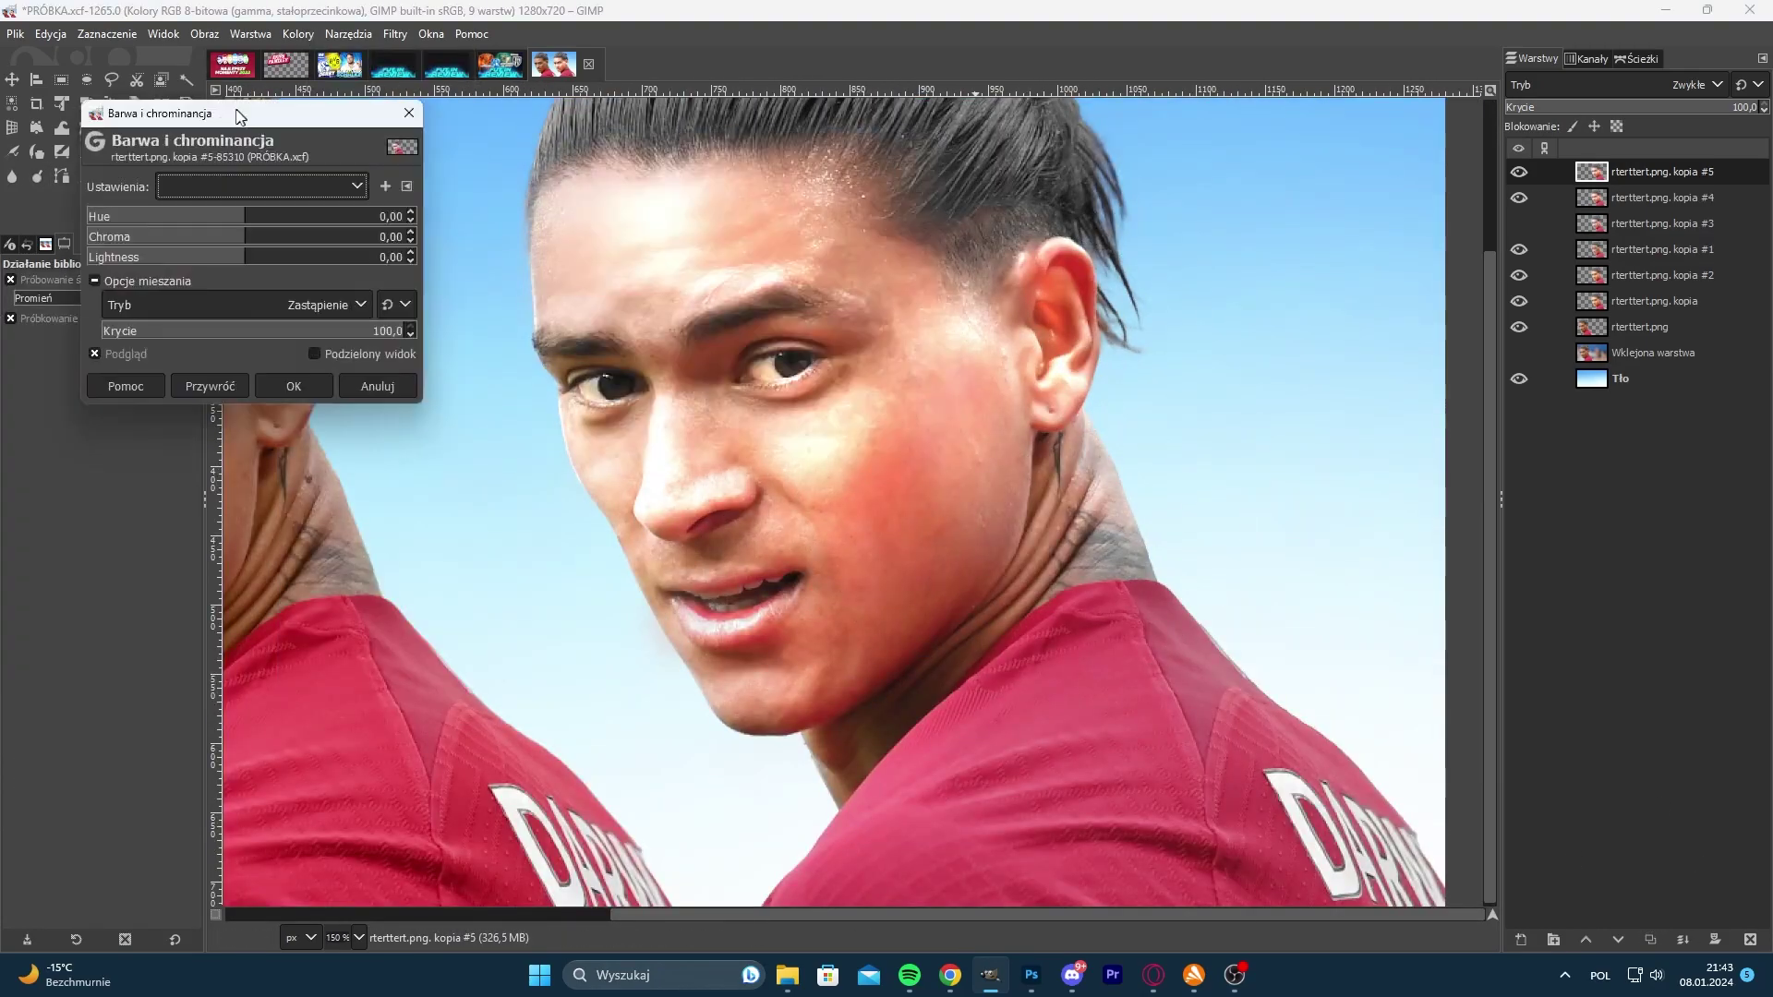
{"action": "left_click", "coordinate": [285, 377]}
- Place the dodged layer above the recoloured copy, erase its reddish cheek at size 256 and opacity 45.3, and merge both layers
{"action": "left_click_drag", "start_coordinate": [1662, 198], "coordinate": [1662, 166]}
{"action": "left_click", "coordinate": [87, 151]}
{"action": "left_click", "coordinate": [969, 480]}
{"action": "scroll", "coordinate": [1171, 475], "scroll_direction": "down", "scroll_amount": 3}
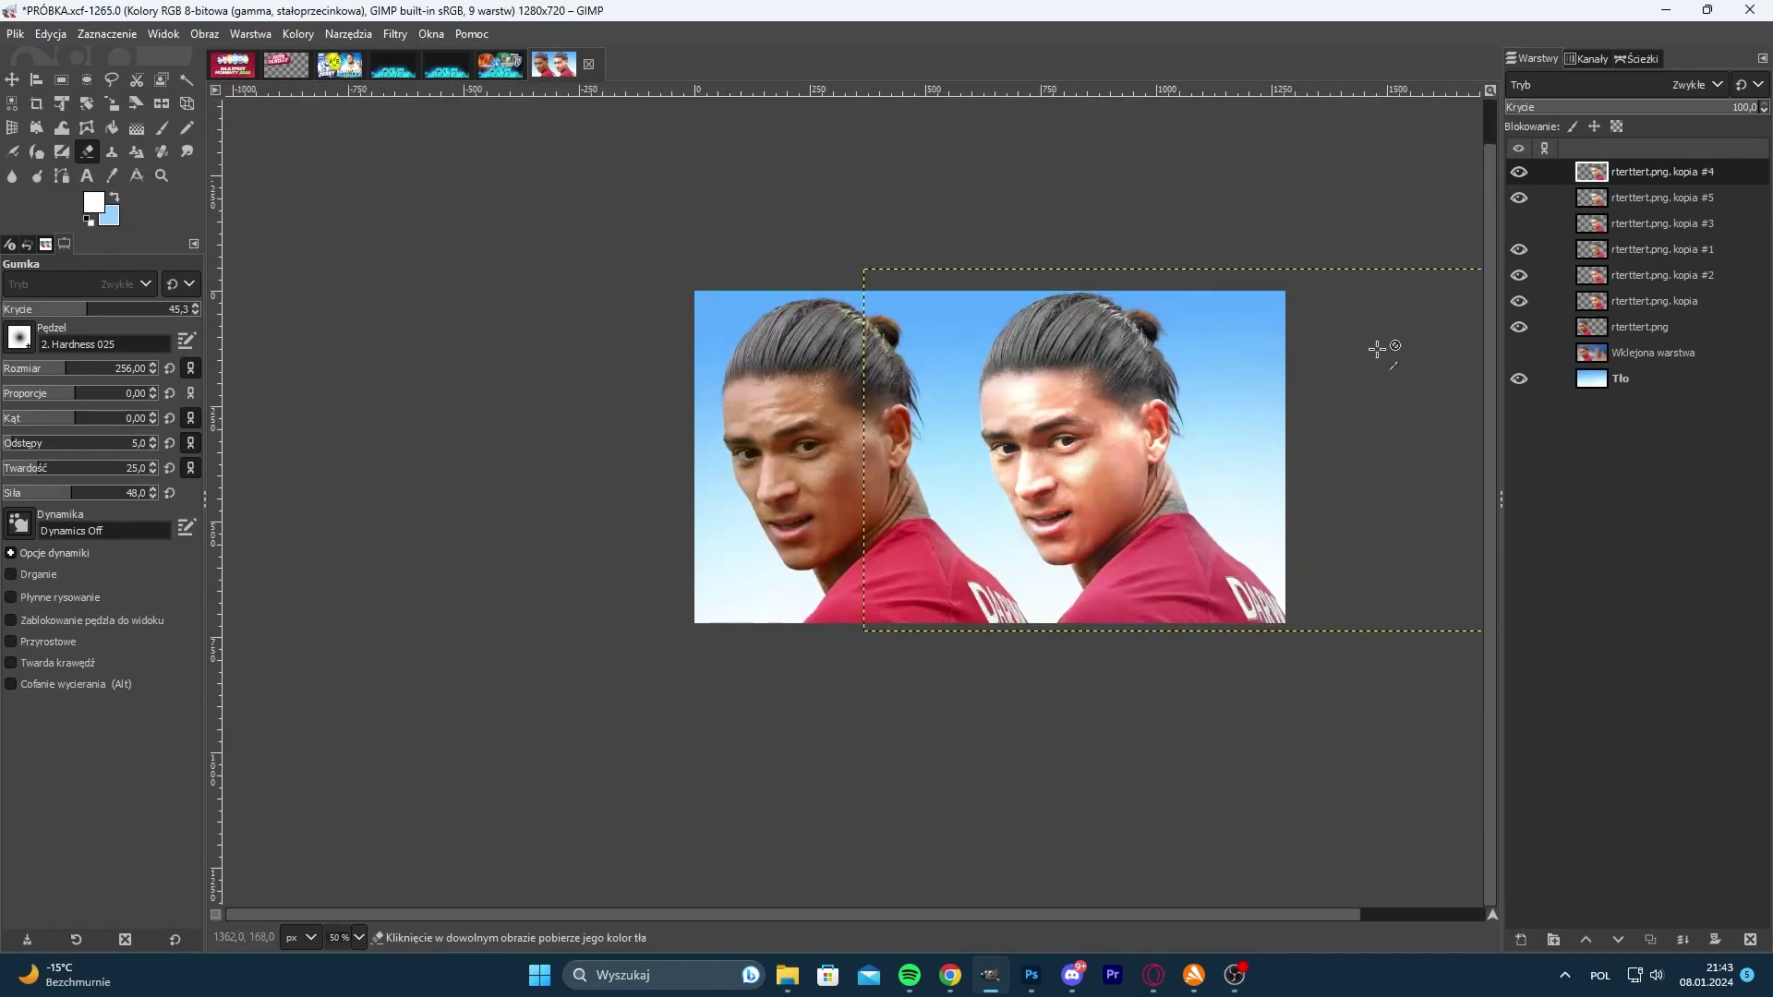
{"action": "scroll", "coordinate": [1201, 466], "scroll_direction": "up", "scroll_amount": 2}
{"action": "left_click", "coordinate": [1682, 939]}
{"action": "scroll", "coordinate": [877, 485], "scroll_direction": "up", "scroll_amount": 1}
{"action": "scroll", "coordinate": [591, 540], "scroll_direction": "down", "scroll_amount": 1}
- Duplicate the merged face layer, apply a Gaussian blur to the copy's opaque area, and clear the selection
{"action": "left_click", "coordinate": [1650, 939]}
{"action": "right_click", "coordinate": [1589, 173]}
{"action": "left_click", "coordinate": [1453, 800]}
{"action": "left_click", "coordinate": [395, 34]}
{"action": "left_click", "coordinate": [286, 475]}
{"action": "left_click", "coordinate": [107, 34]}
{"action": "left_click", "coordinate": [120, 83]}
- Raise the sharp layer above the blurred copy and smooth its cheek and nose with the Eraser at size 78 and opacity 45.3
{"action": "left_click_drag", "start_coordinate": [1662, 197], "coordinate": [1662, 166]}
{"action": "left_click", "coordinate": [87, 151]}
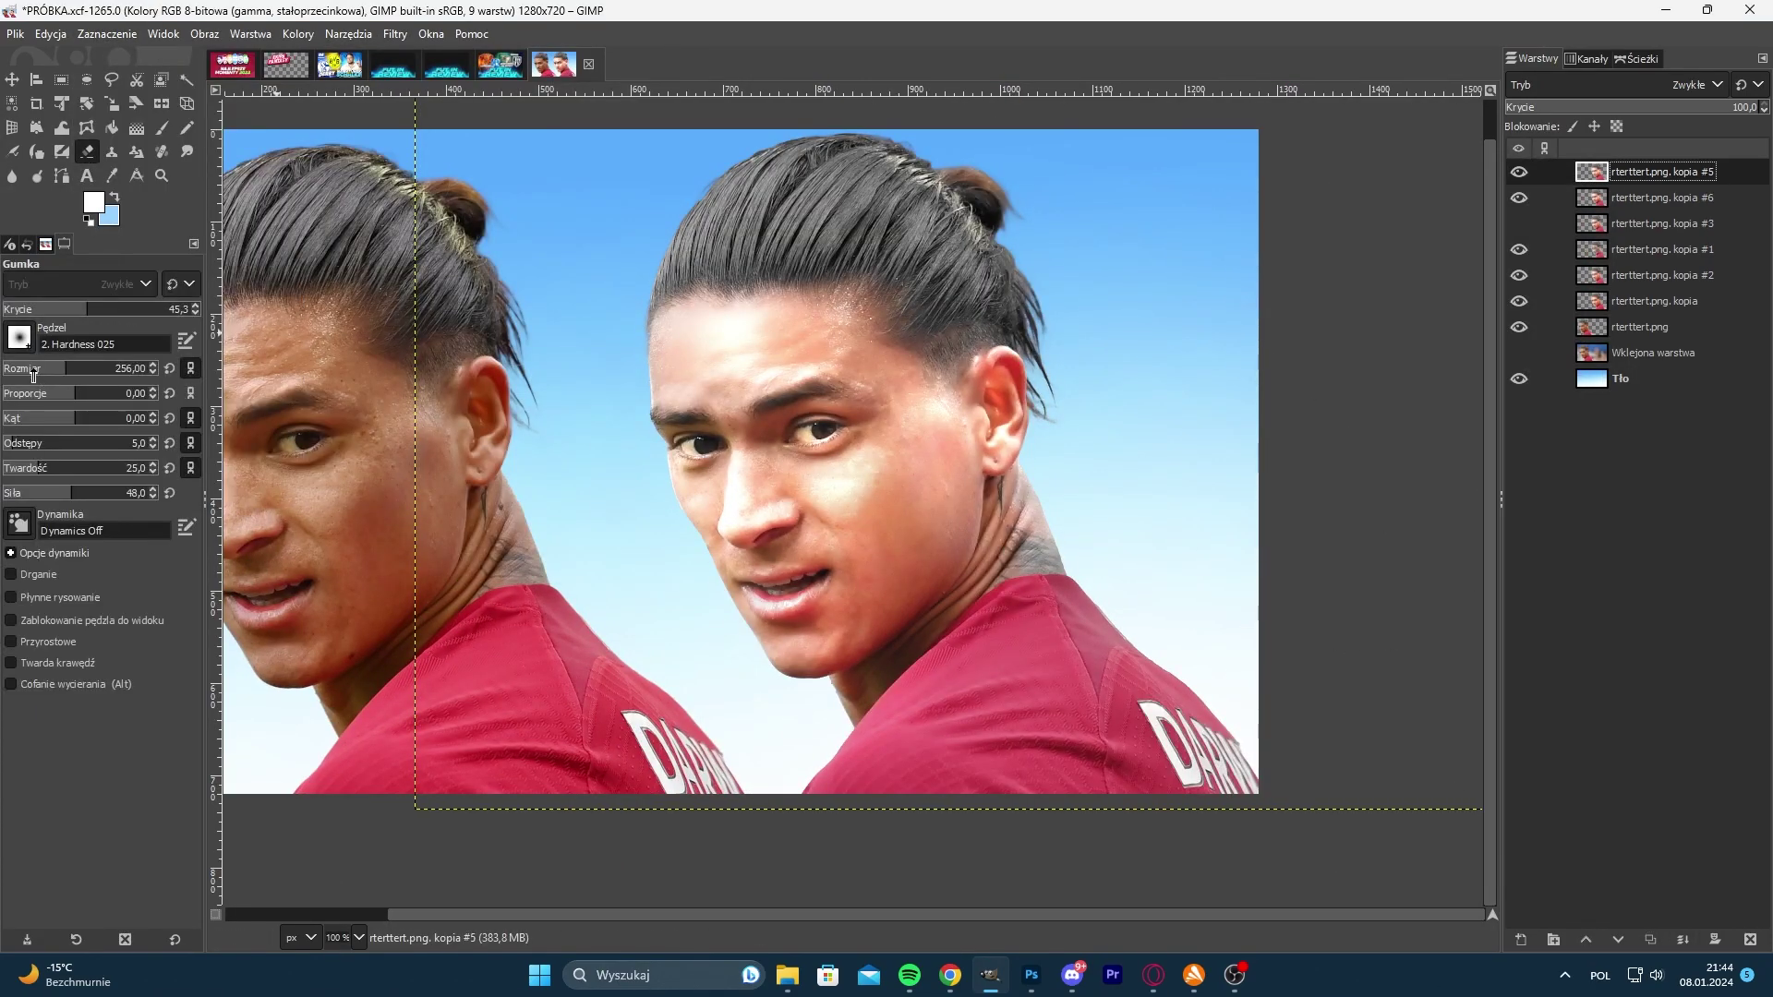
{"action": "left_click", "coordinate": [33, 371]}
{"action": "scroll", "coordinate": [835, 475], "scroll_direction": "up", "scroll_amount": 1}
{"action": "left_click_drag", "start_coordinate": [831, 487], "coordinate": [868, 503]}
{"action": "scroll", "coordinate": [1227, 423], "scroll_direction": "down", "scroll_amount": 1}
{"action": "scroll", "coordinate": [928, 433], "scroll_direction": "up", "scroll_amount": 1}
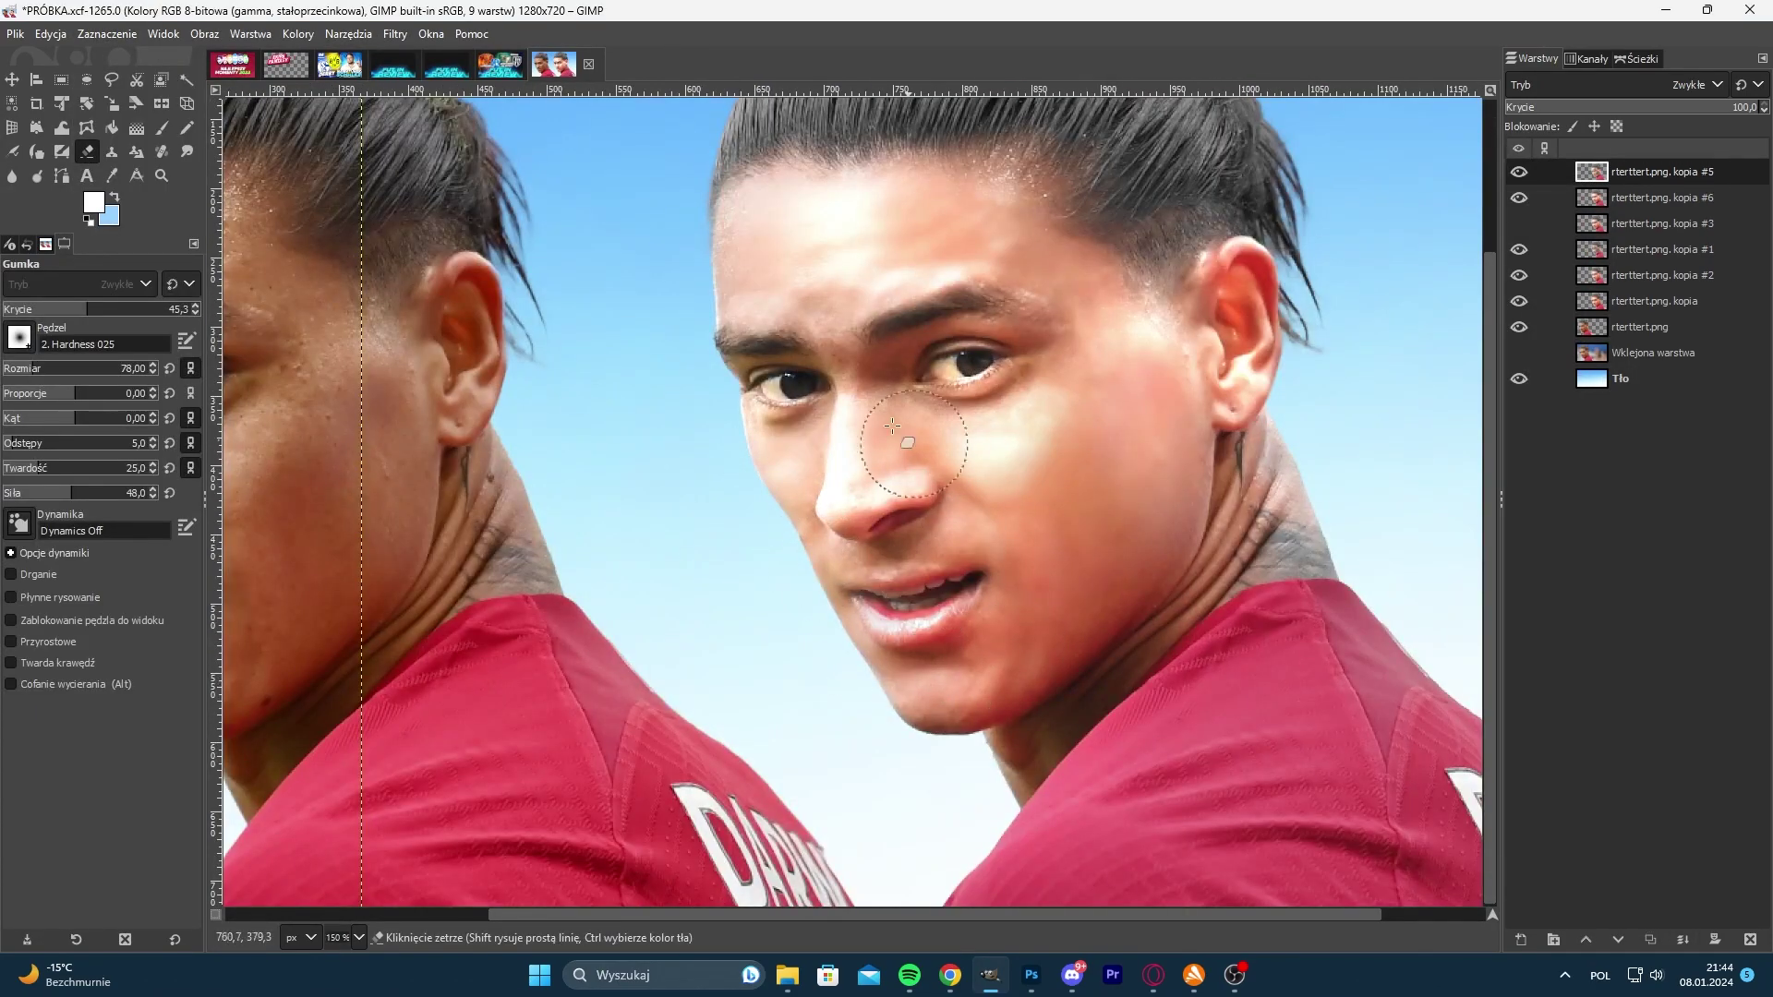
{"action": "scroll", "coordinate": [1147, 341], "scroll_direction": "down", "scroll_amount": 2}
{"action": "scroll", "coordinate": [1330, 352], "scroll_direction": "down", "scroll_amount": 1}
{"action": "left_click_drag", "start_coordinate": [1096, 353], "coordinate": [826, 314]}
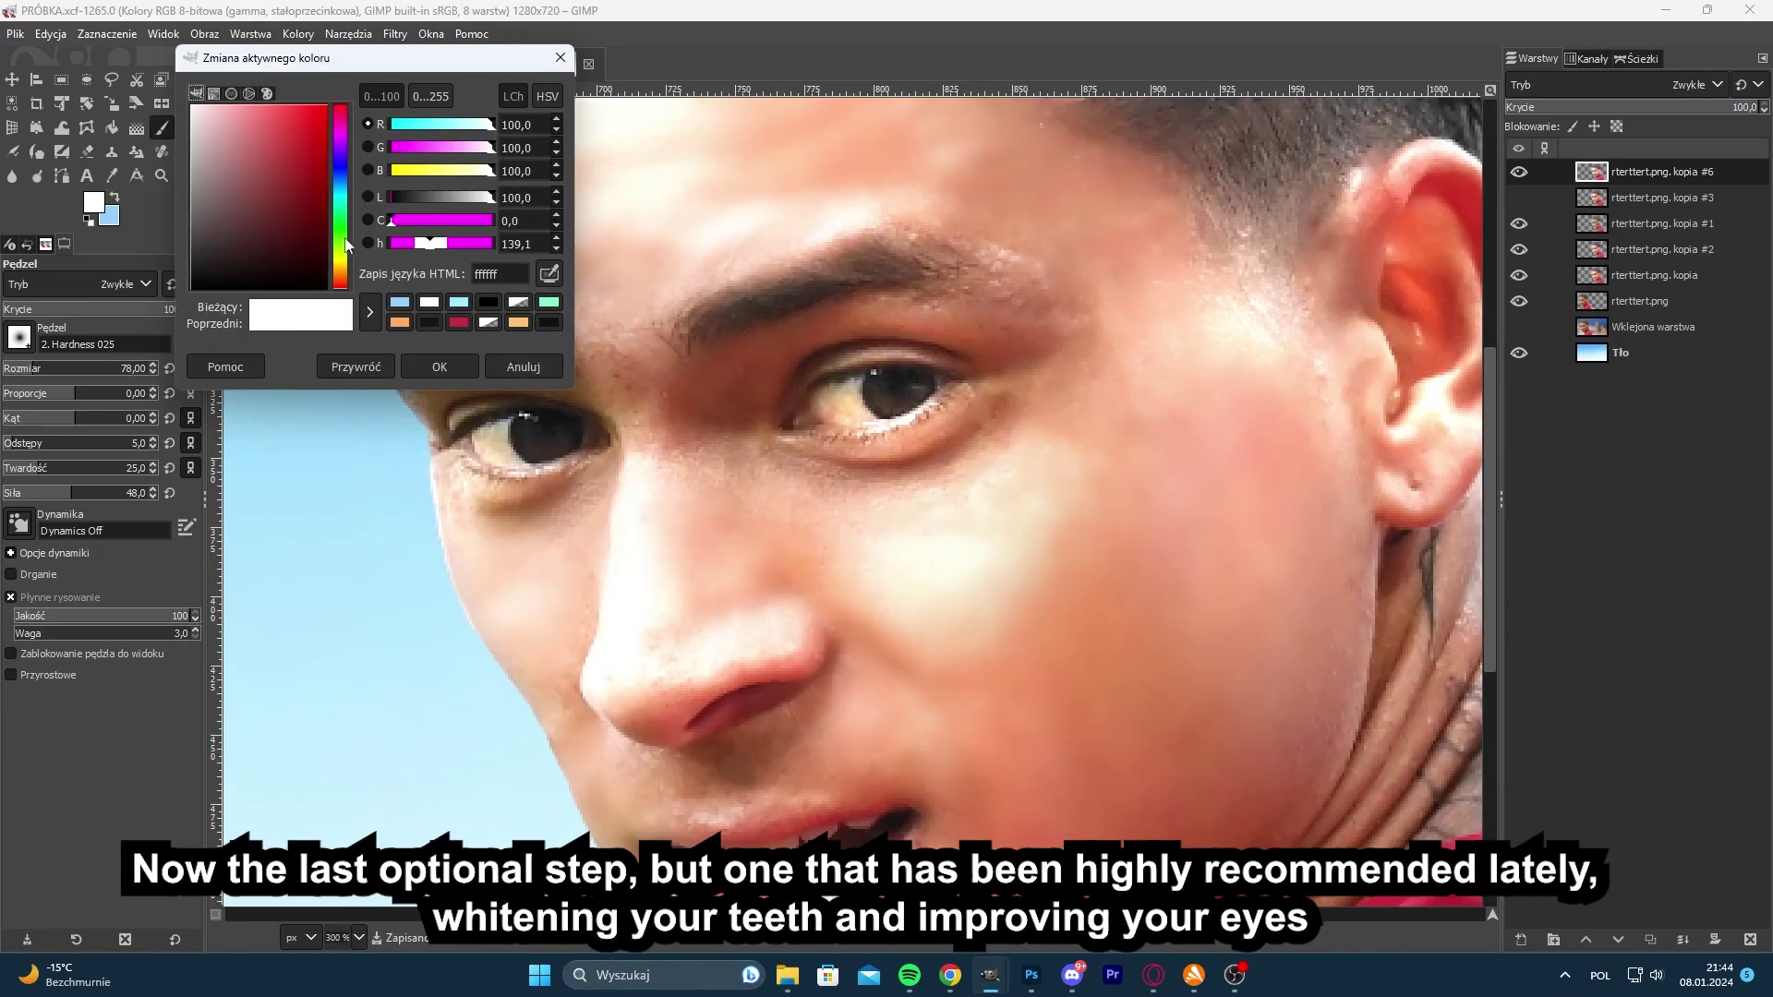
- Set the foreground color to a medium brown for the irises
{"action": "left_click_drag", "start_coordinate": [343, 222], "coordinate": [341, 271]}
{"action": "mouse_move", "coordinate": [297, 204]}
{"action": "left_mouse_down"}
{"action": "mouse_move", "coordinate": [273, 170]}
{"action": "mouse_move", "coordinate": [303, 228]}
{"action": "left_mouse_up"}
{"action": "left_click", "coordinate": [440, 367]}
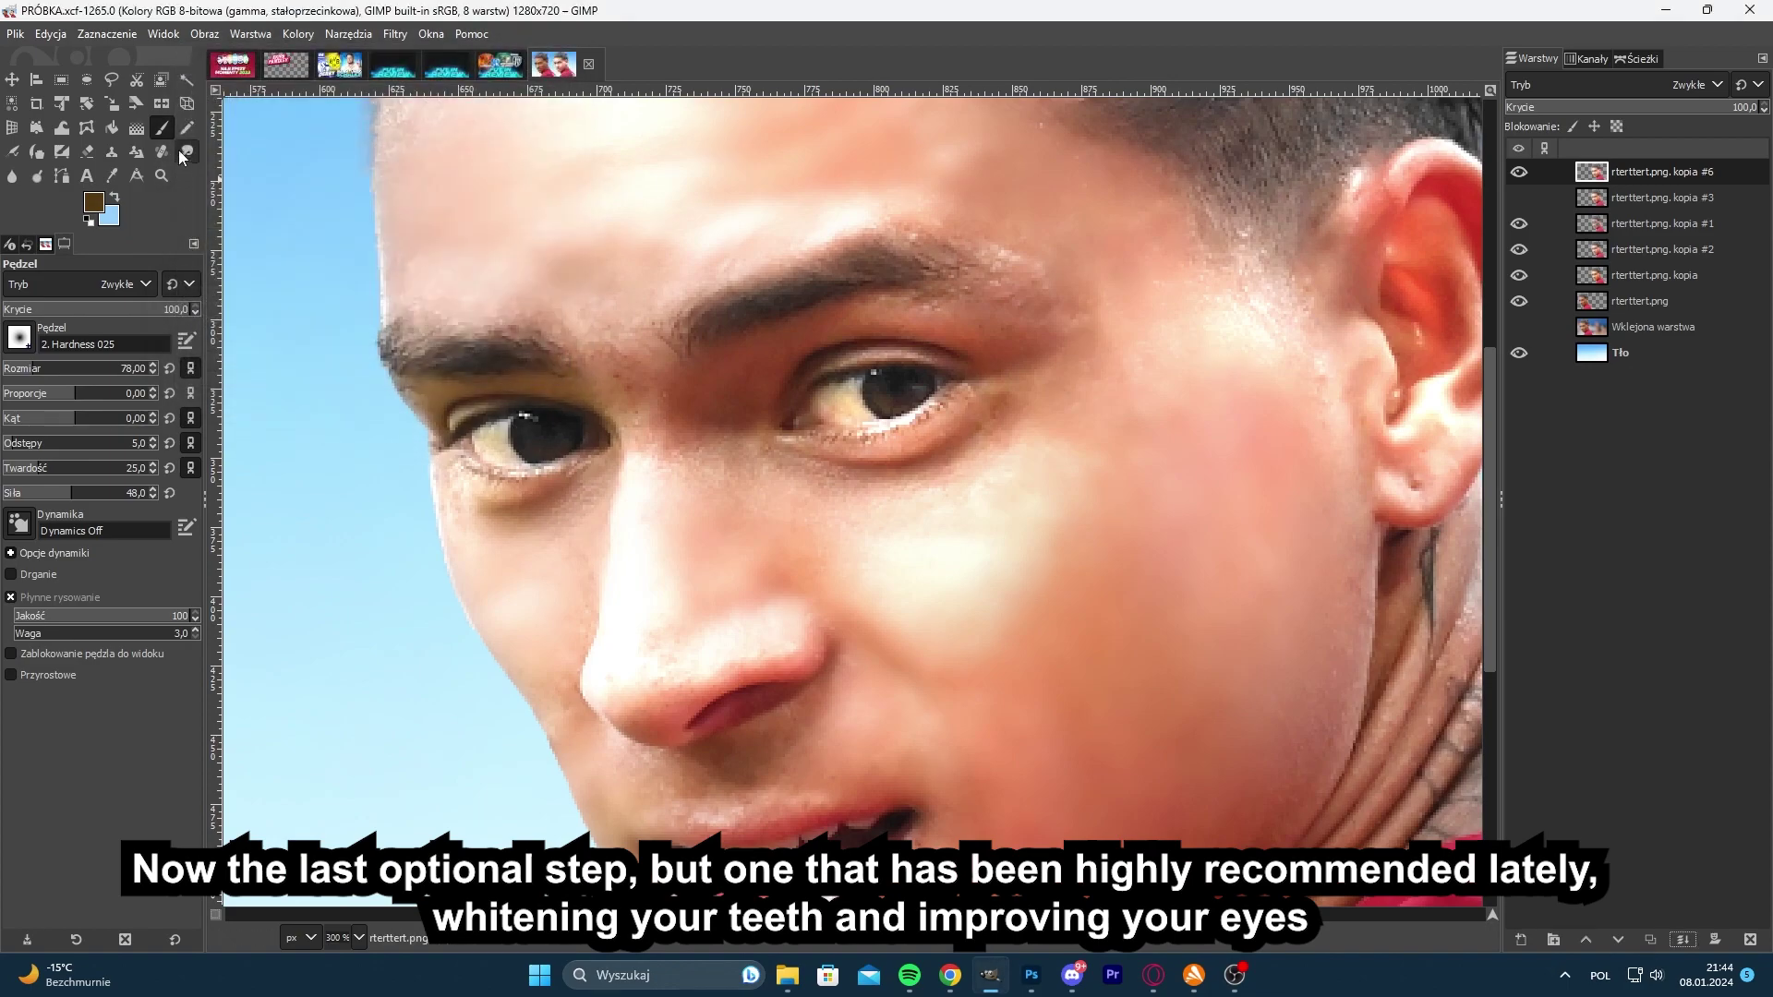
{"action": "left_click", "coordinate": [93, 201]}
{"action": "left_click", "coordinate": [273, 214]}
{"action": "left_click", "coordinate": [412, 363]}
- Paint both irises brown on a new transparent layer with the Paintbrush at size 48 and trim them with the Eraser at size 39
{"action": "left_click", "coordinate": [1520, 939]}
{"action": "left_click", "coordinate": [1567, 901]}
{"action": "left_click", "coordinate": [27, 368]}
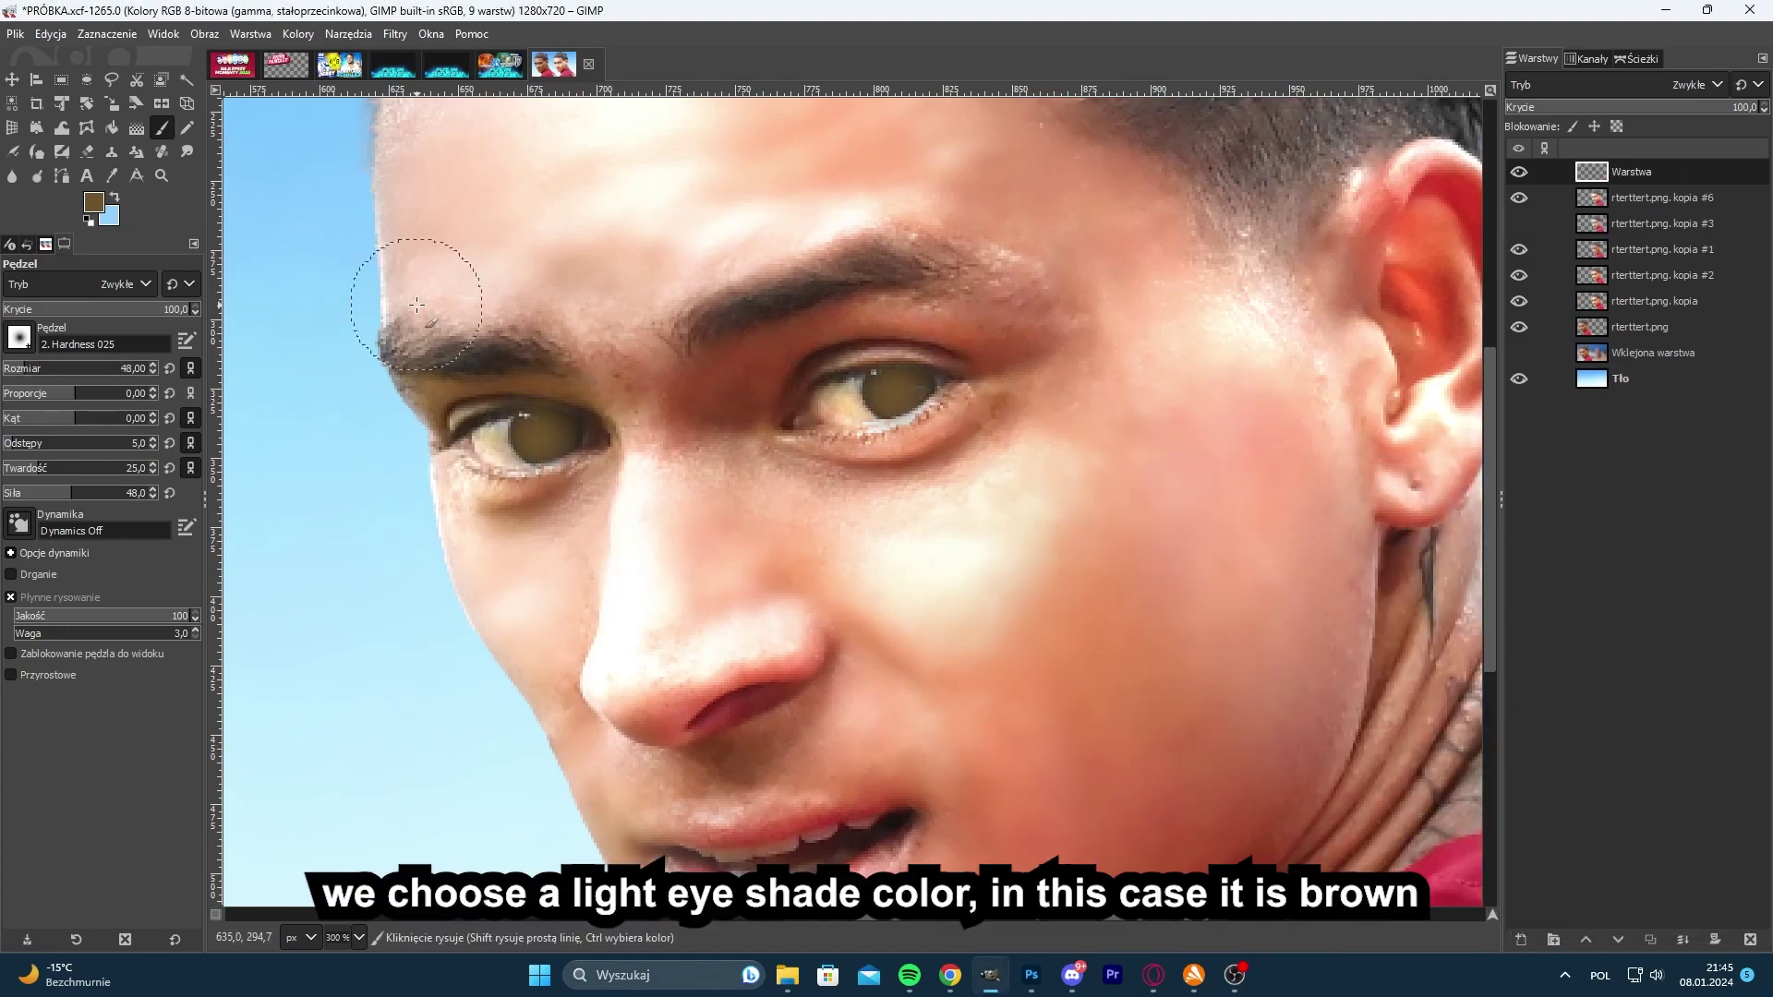
{"action": "left_click", "coordinate": [96, 154]}
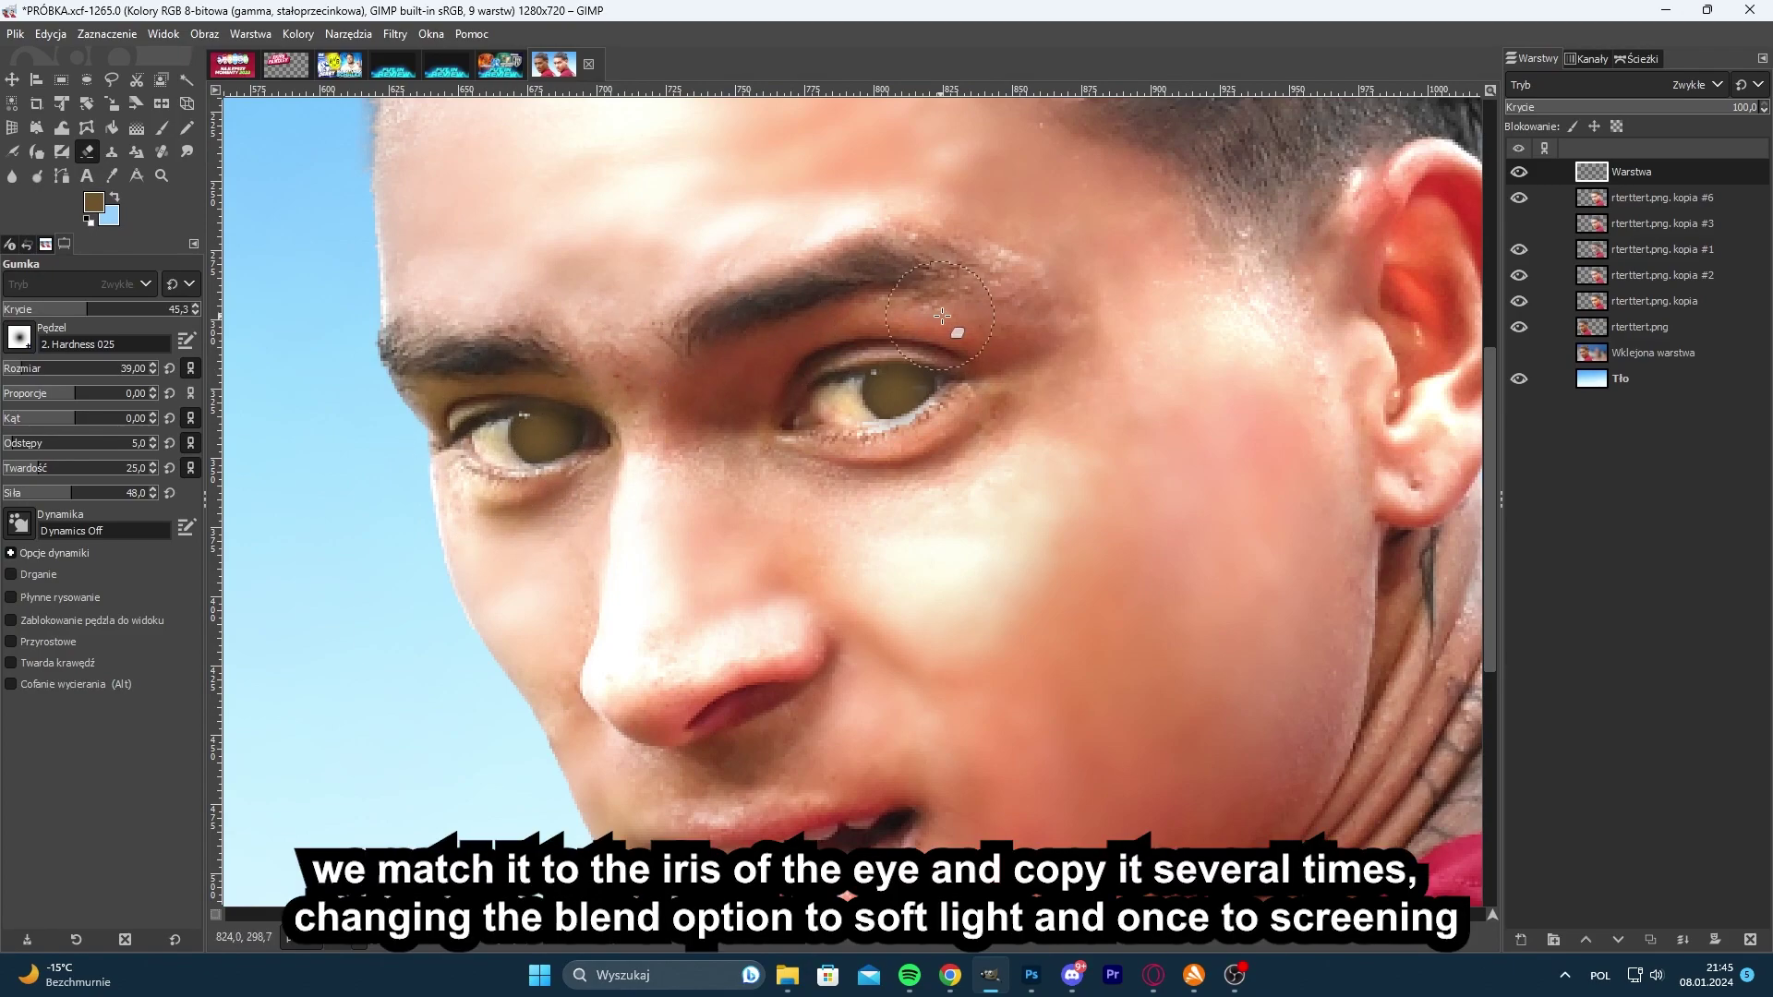
- Set the iris layer's blend mode to Soft light and duplicate it twice
{"action": "scroll", "coordinate": [854, 469], "scroll_direction": "down", "scroll_amount": 4}
{"action": "scroll", "coordinate": [923, 519], "scroll_direction": "up", "scroll_amount": 3}
{"action": "left_click", "coordinate": [1528, 91]}
{"action": "left_click", "coordinate": [1647, 516]}
{"action": "left_click", "coordinate": [1651, 939]}
{"action": "left_click", "coordinate": [1650, 939]}
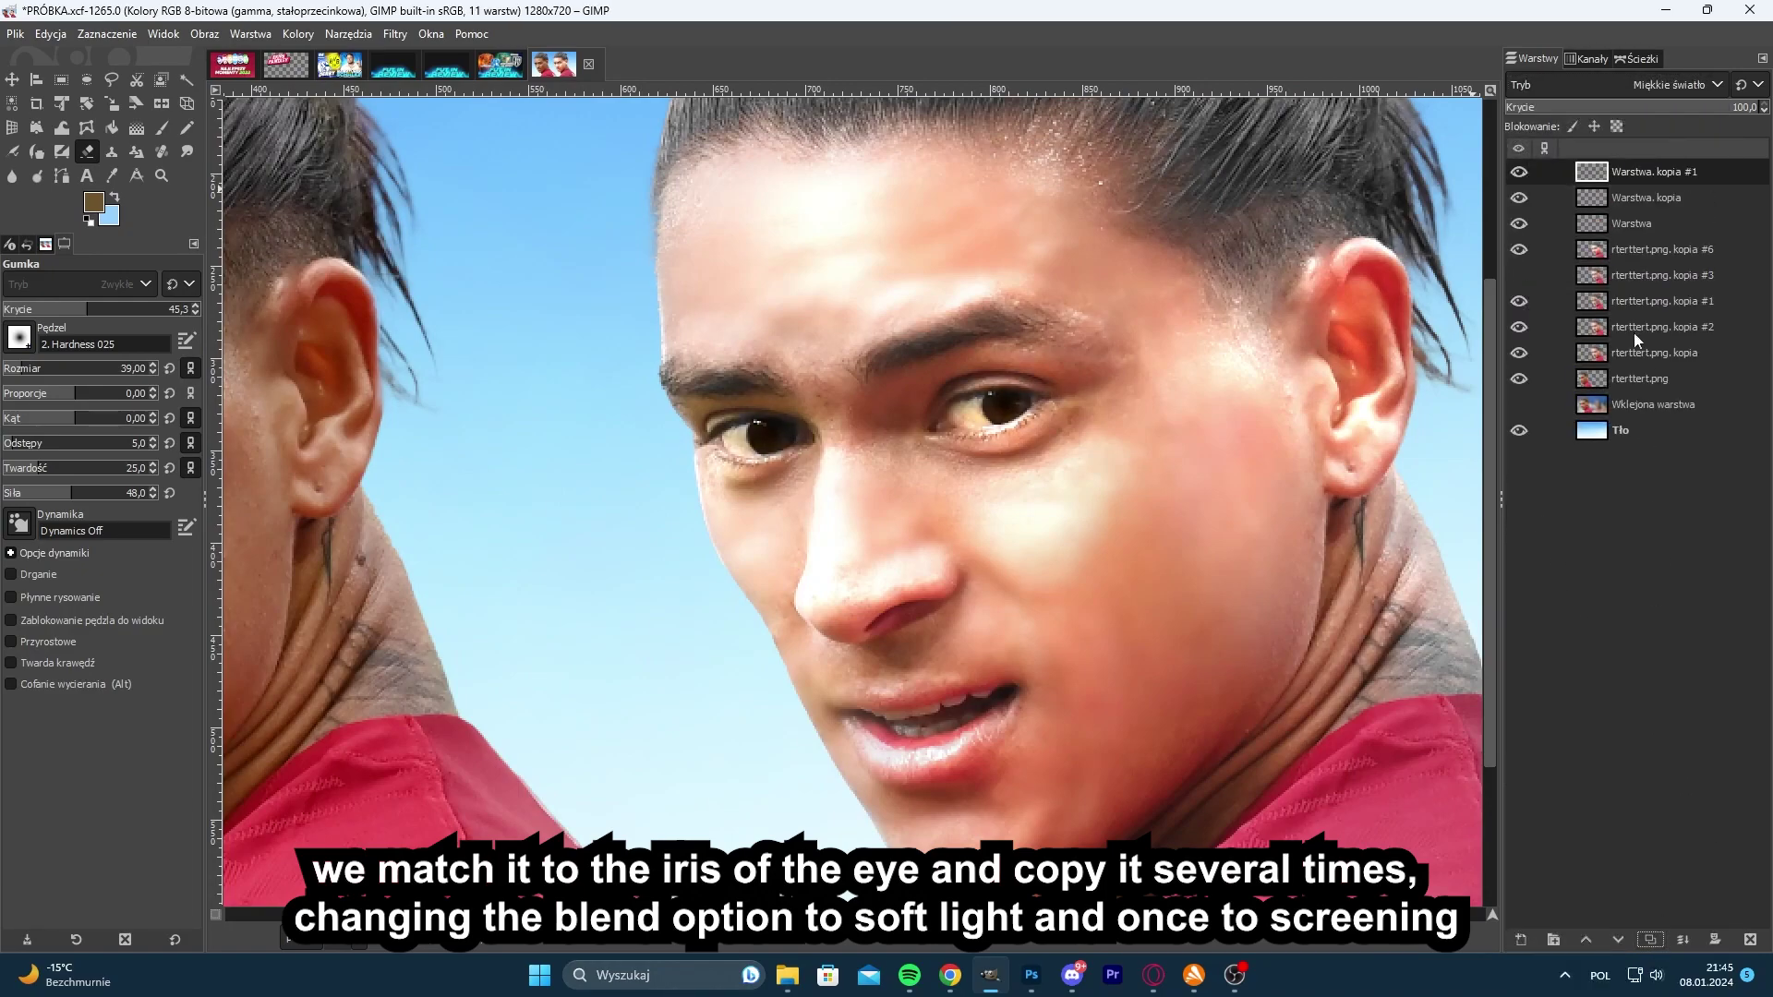
- Set the original iris layer's blend mode to Screen
{"action": "left_click", "coordinate": [1623, 222]}
{"action": "left_click", "coordinate": [1599, 83]}
{"action": "left_click", "coordinate": [1587, 301]}
- Select the painted iris area from its layer's alpha channel and make the face layer active
{"action": "scroll", "coordinate": [1212, 314], "scroll_direction": "down", "scroll_amount": 1}
{"action": "right_click", "coordinate": [1581, 226]}
{"action": "left_click", "coordinate": [1483, 846]}
{"action": "left_click", "coordinate": [1601, 258]}
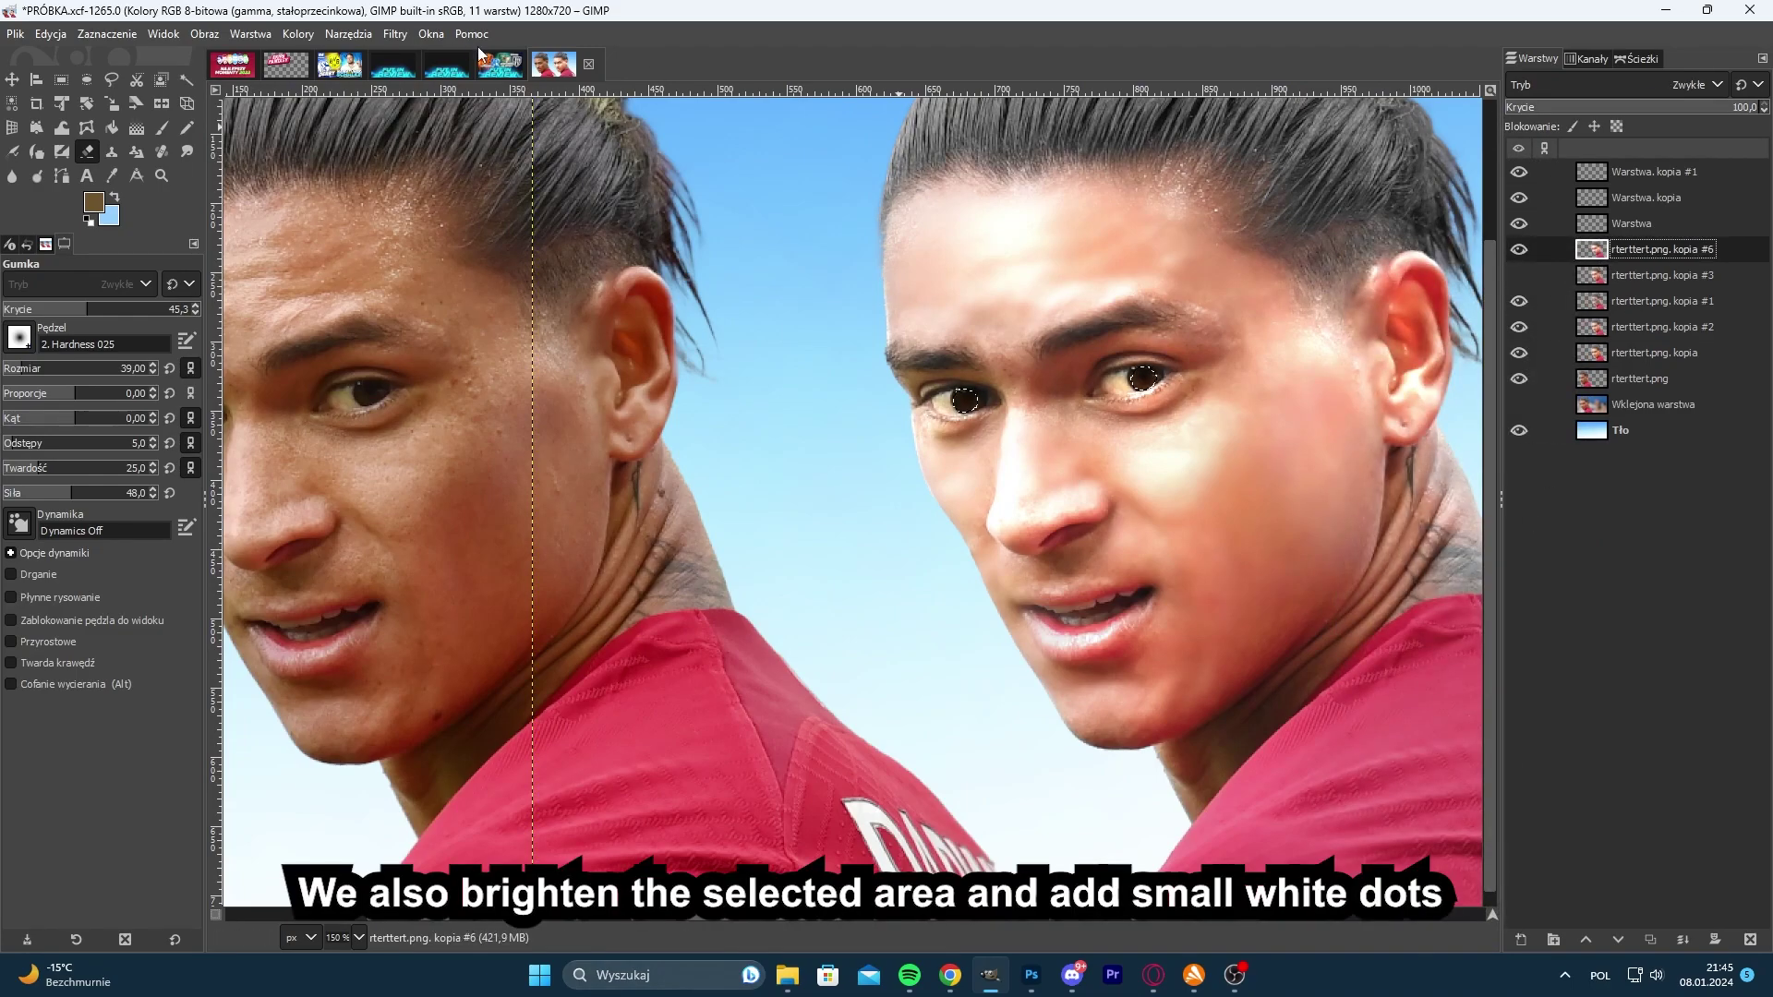
- Brighten the selected iris area on the face layer with Exposure at about 2.733 and clear the selection
{"action": "left_click", "coordinate": [298, 34]}
{"action": "left_click", "coordinate": [309, 176]}
{"action": "left_click_drag", "start_coordinate": [281, 241], "coordinate": [283, 241]}
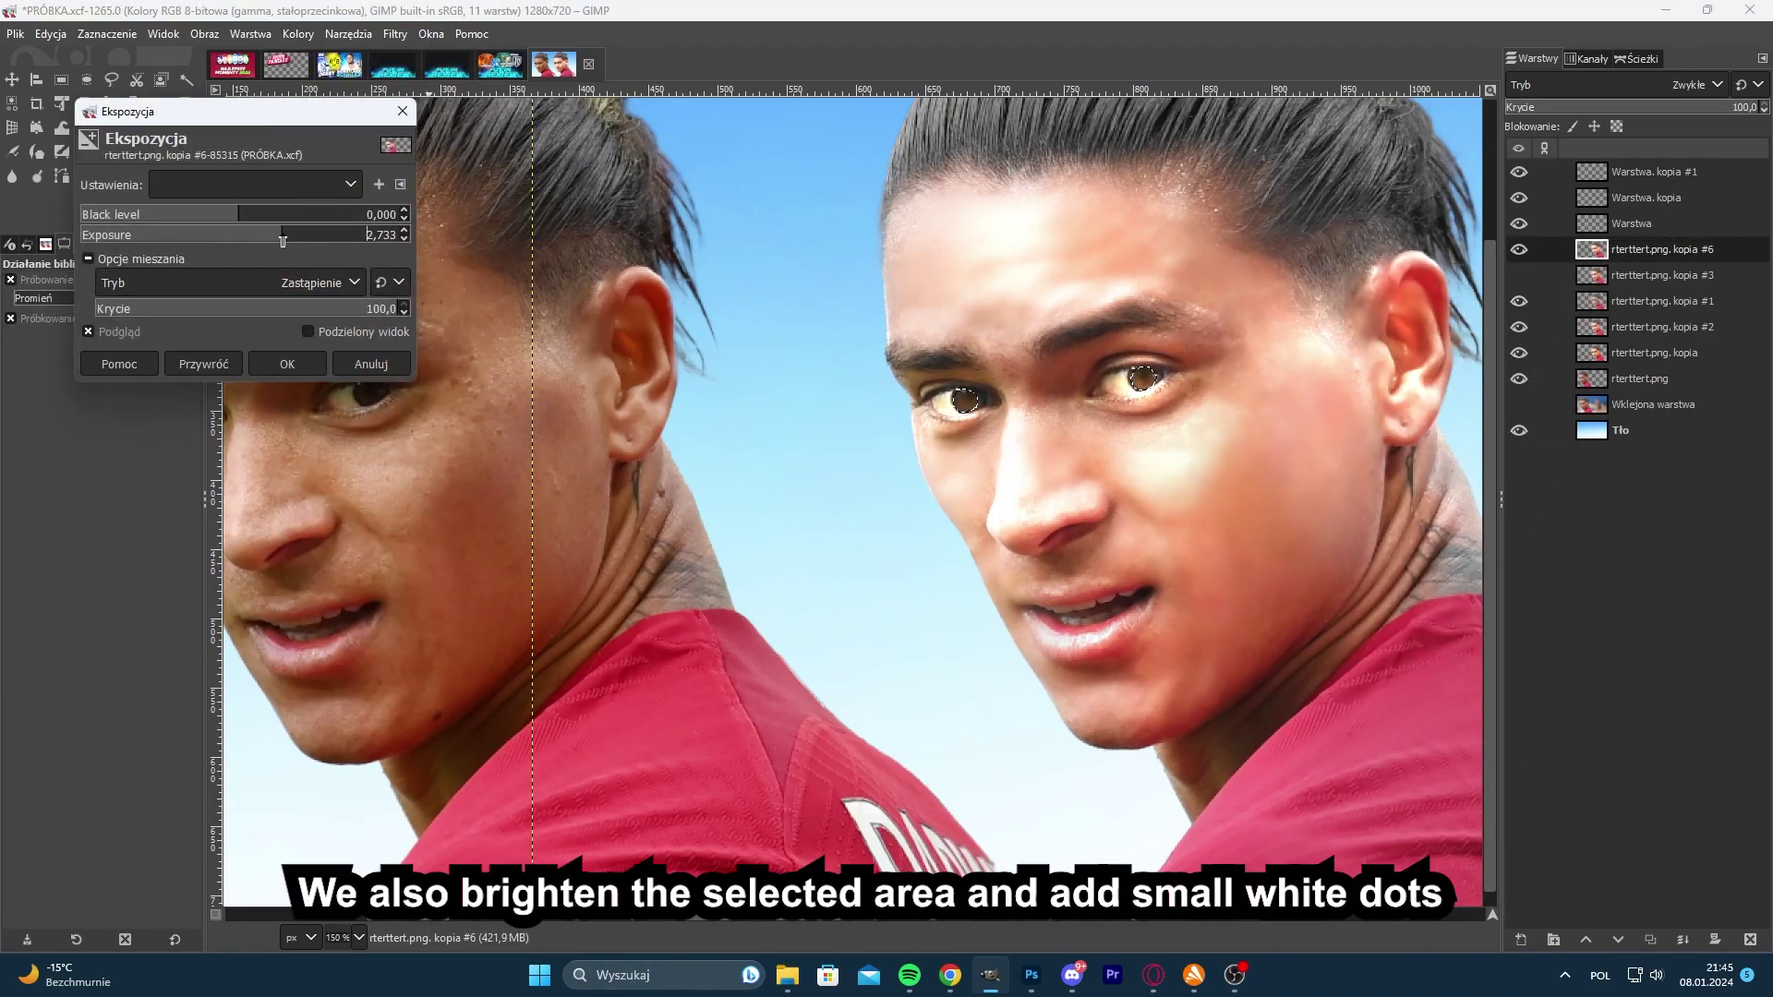
{"action": "left_click", "coordinate": [290, 364]}
{"action": "left_click", "coordinate": [108, 35]}
{"action": "left_click", "coordinate": [111, 82]}
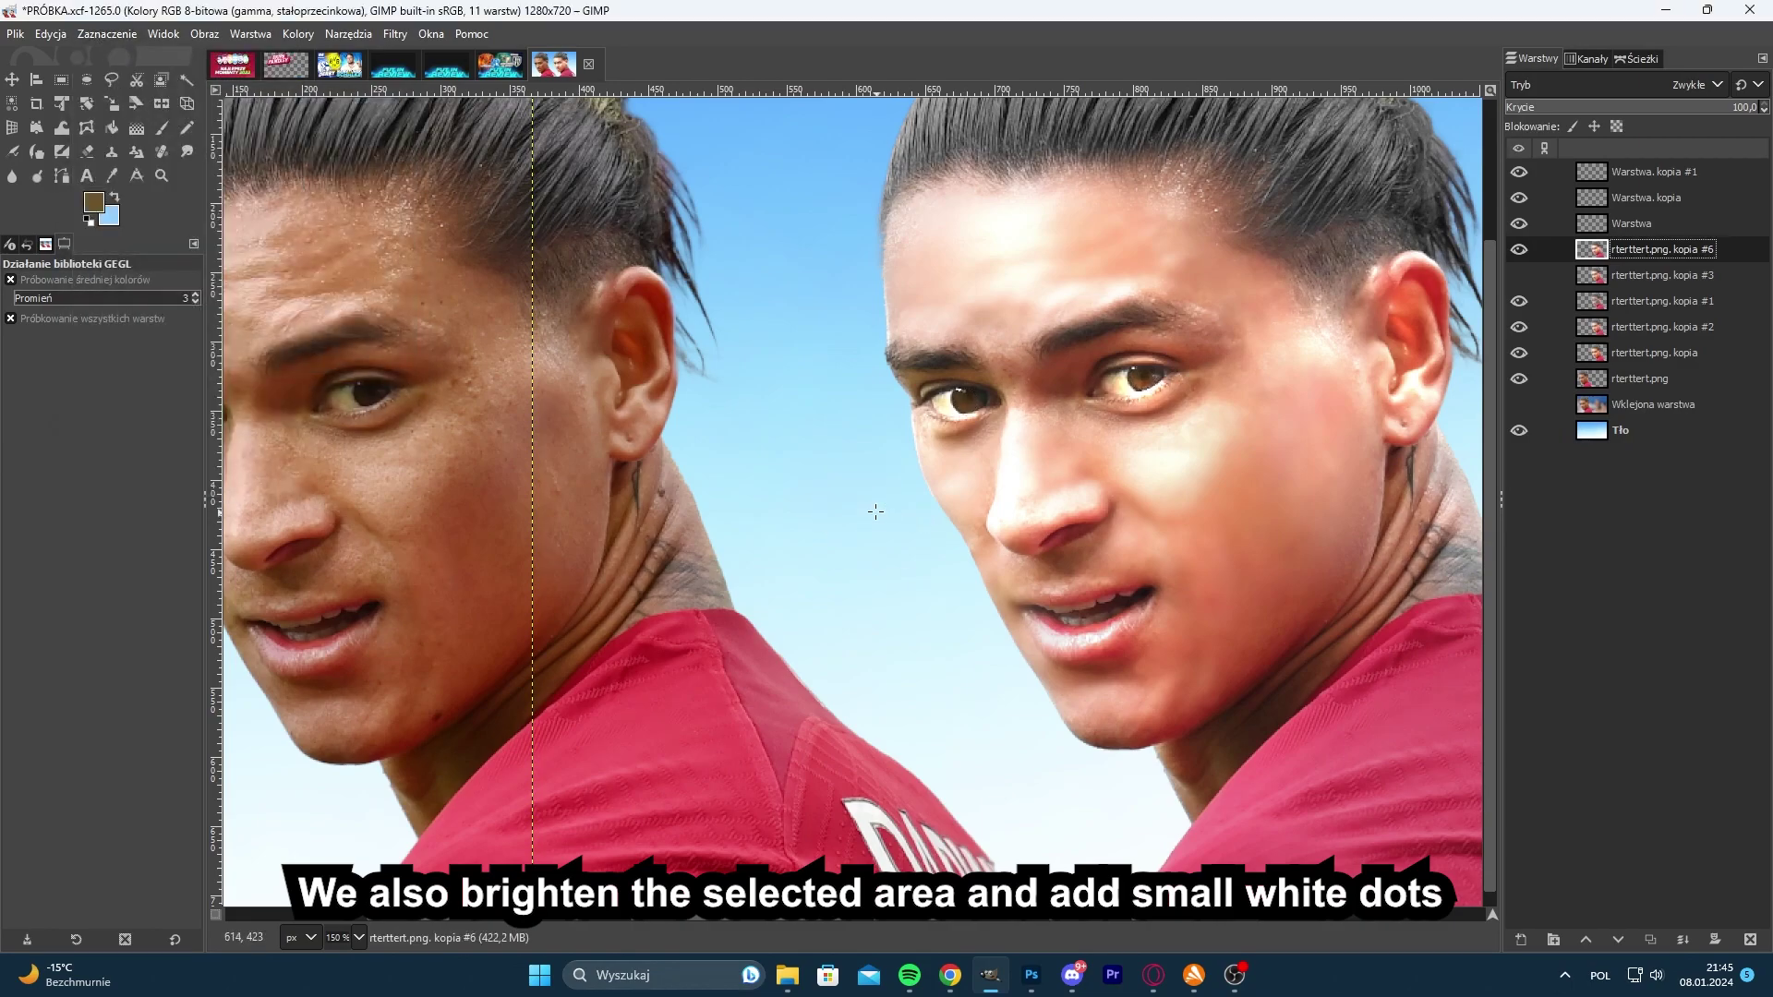
- Dodge the highlights in both eyes on the face layer with the Dodge/Burn tool at size 14
{"action": "scroll", "coordinate": [875, 511], "scroll_direction": "down", "scroll_amount": 2}
{"action": "scroll", "coordinate": [875, 512], "scroll_direction": "down", "scroll_amount": 2}
{"action": "scroll", "coordinate": [1029, 494], "scroll_direction": "up", "scroll_amount": 4}
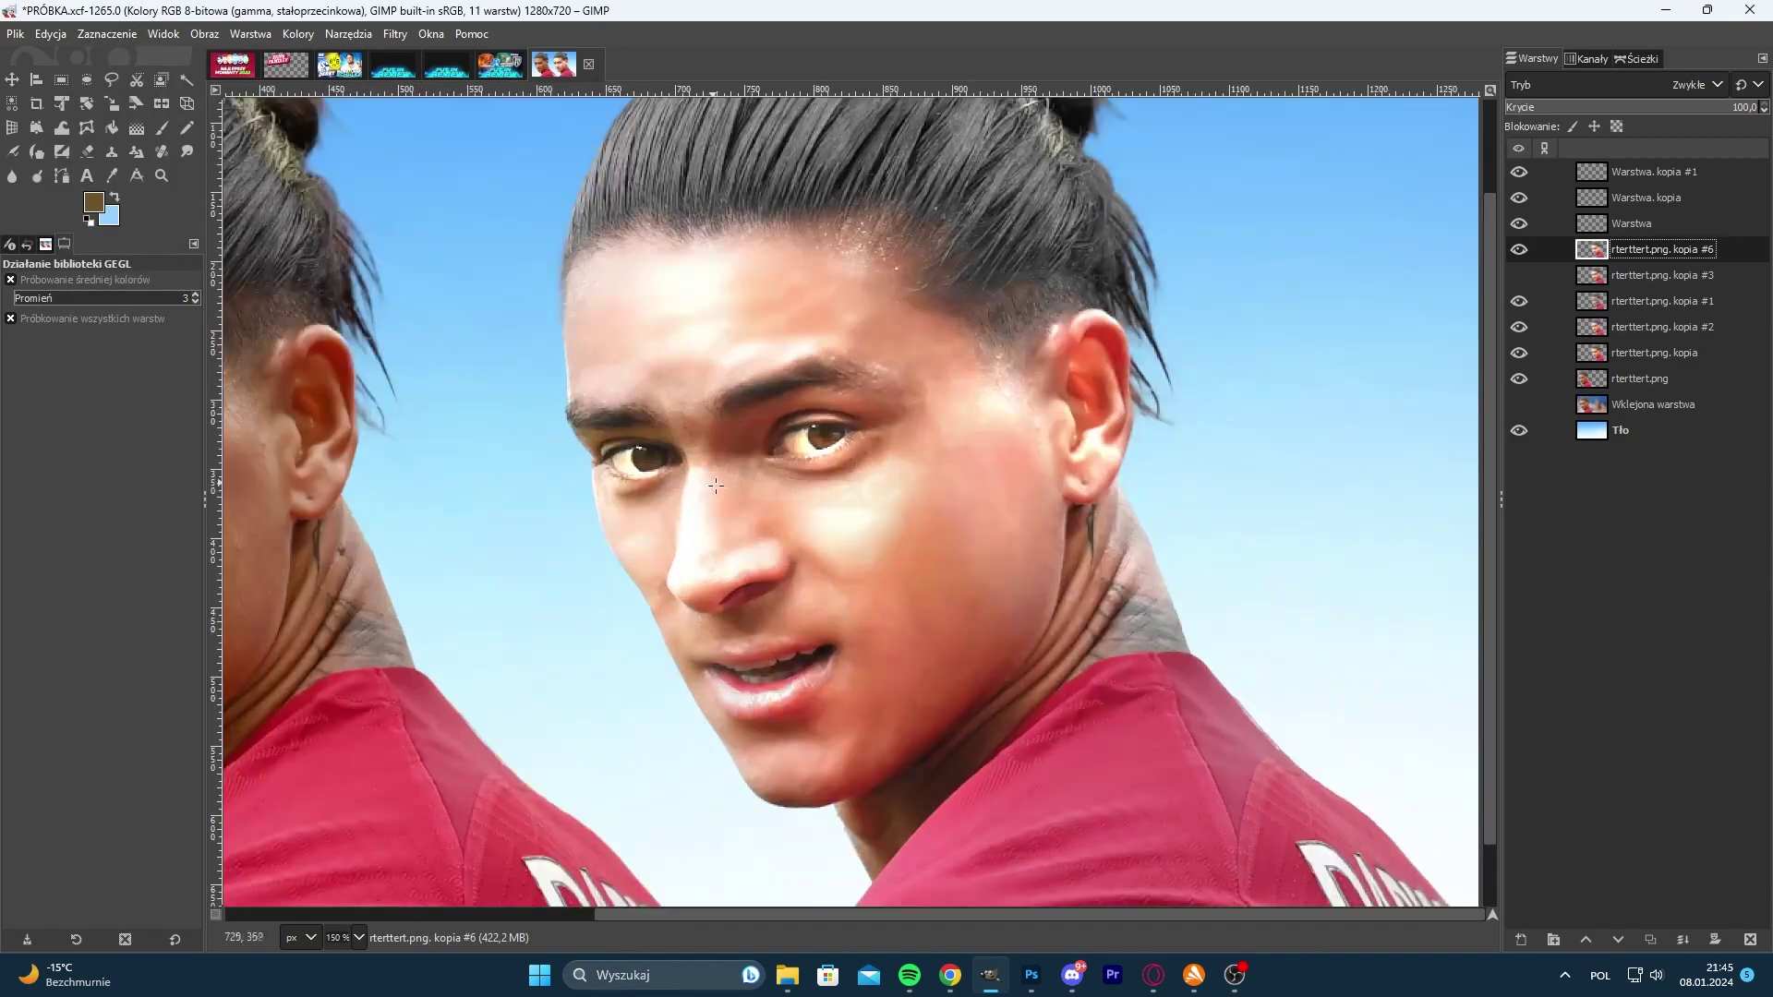
{"action": "scroll", "coordinate": [716, 512], "scroll_direction": "down", "scroll_amount": 1}
{"action": "scroll", "coordinate": [720, 492], "scroll_direction": "up", "scroll_amount": 2}
{"action": "scroll", "coordinate": [829, 478], "scroll_direction": "down", "scroll_amount": 6}
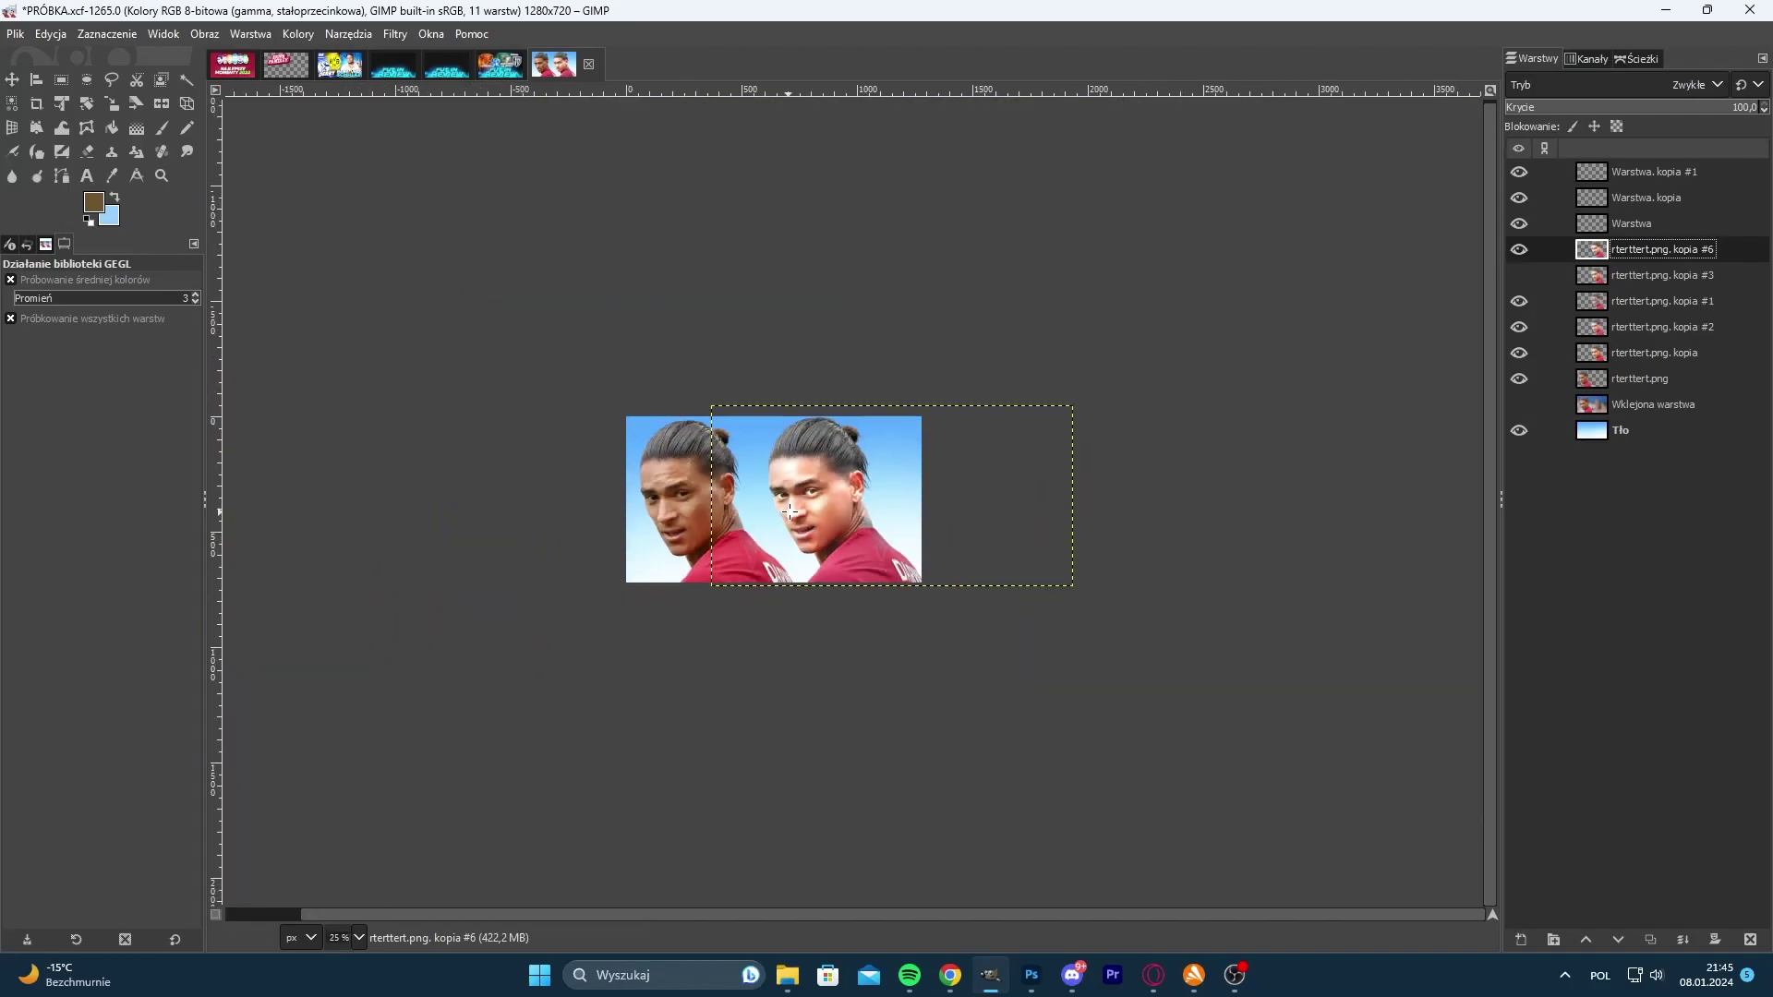
{"action": "scroll", "coordinate": [794, 500], "scroll_direction": "up", "scroll_amount": 6}
{"action": "key", "text": "p"}
{"action": "key", "text": "shift+d"}
{"action": "scroll", "coordinate": [792, 406], "scroll_direction": "up", "scroll_amount": 1}
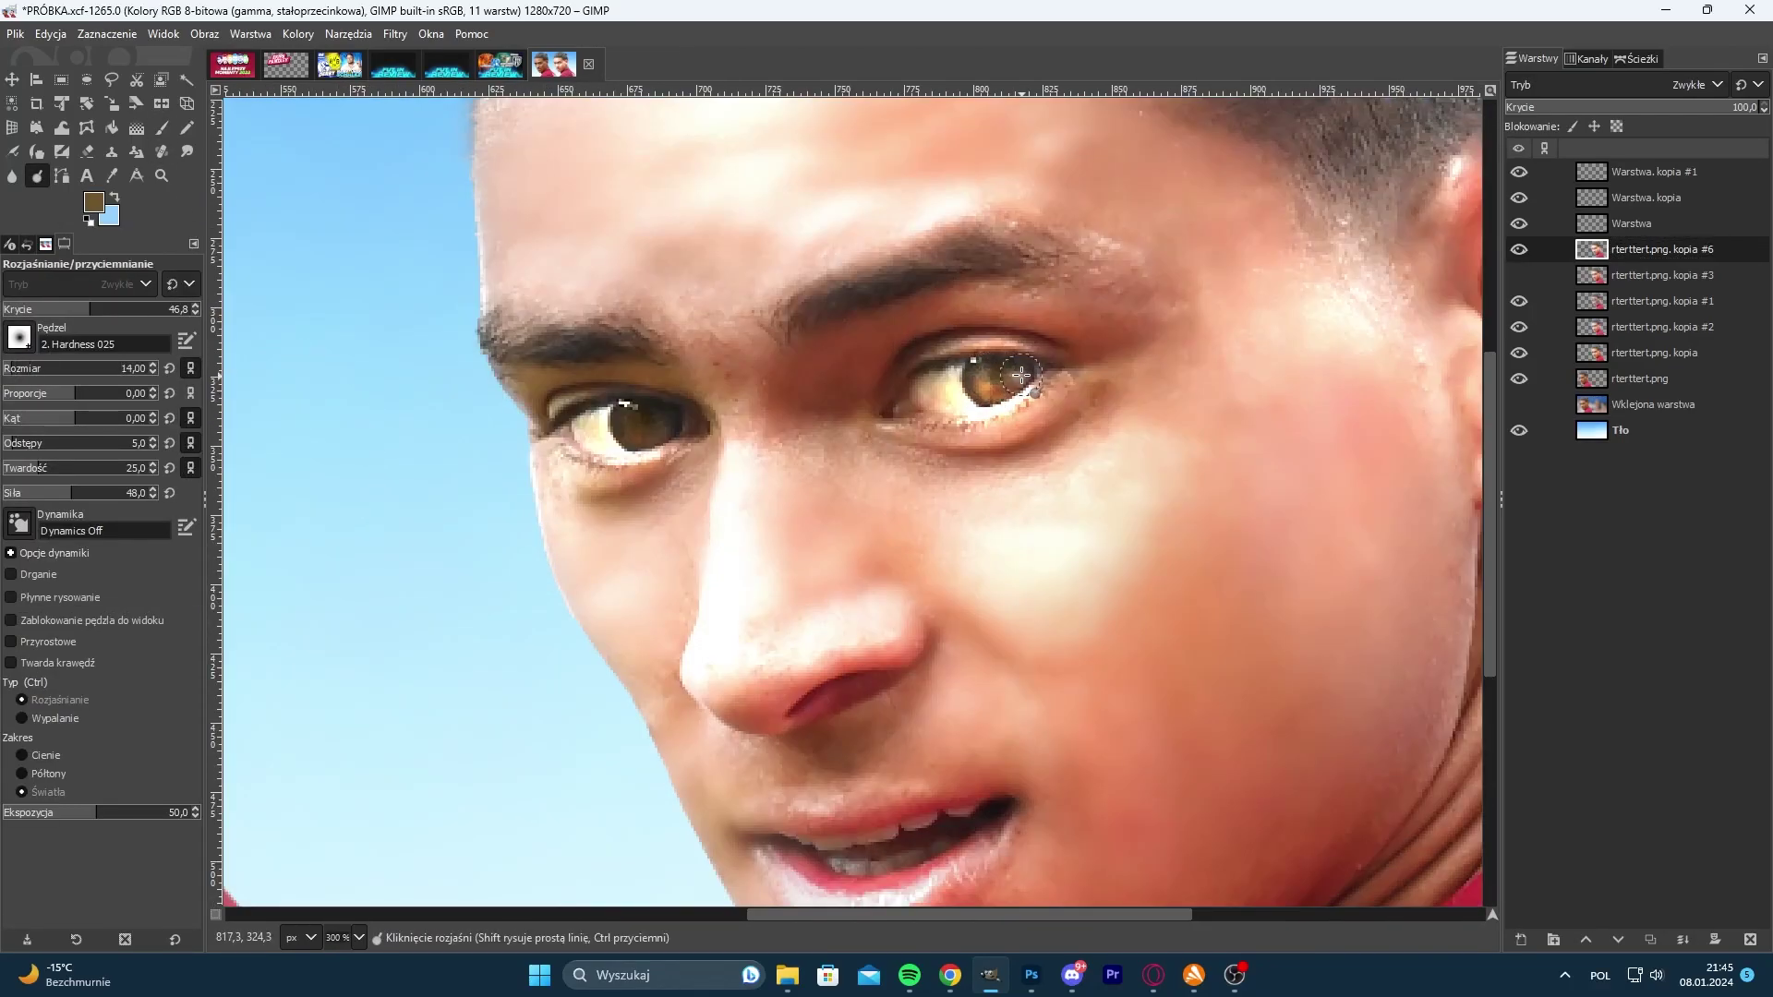
{"action": "scroll", "coordinate": [805, 426], "scroll_direction": "down", "scroll_amount": 4}
{"action": "scroll", "coordinate": [758, 414], "scroll_direction": "up", "scroll_amount": 4}
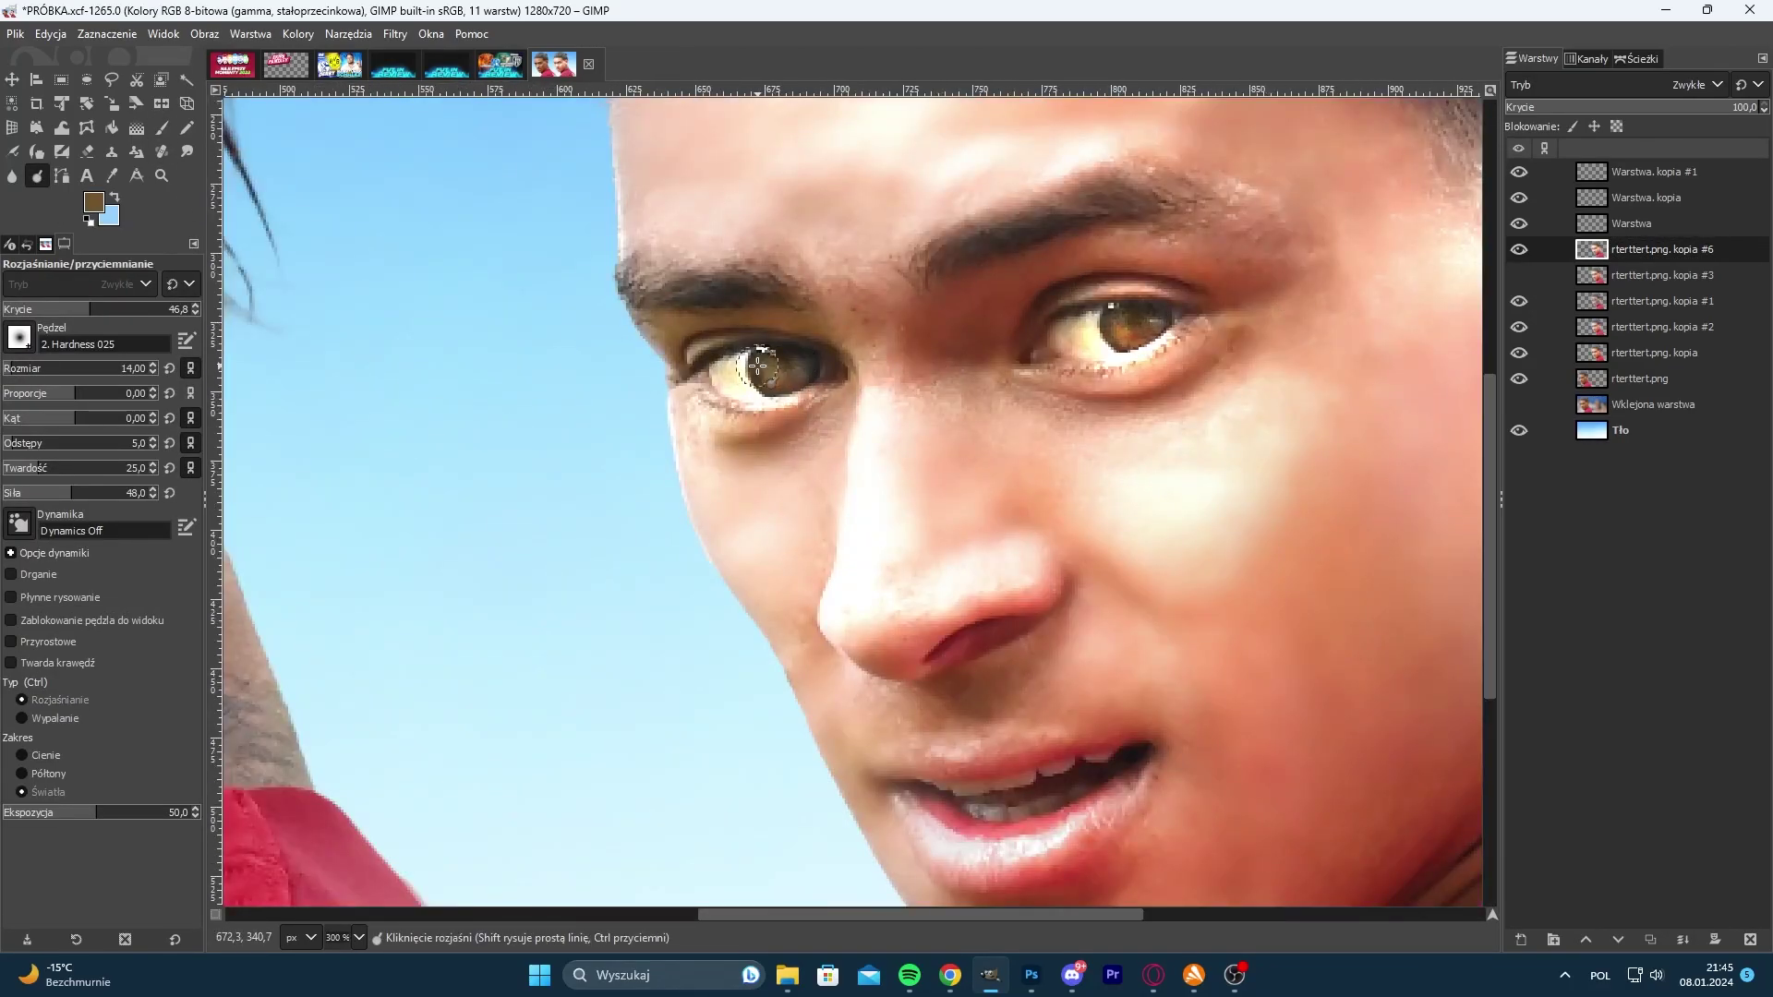
{"action": "left_click_drag", "start_coordinate": [758, 357], "coordinate": [783, 367]}
{"action": "scroll", "coordinate": [662, 315], "scroll_direction": "down", "scroll_amount": 5}
{"action": "scroll", "coordinate": [668, 297], "scroll_direction": "up", "scroll_amount": 4}
- Add a new transparent layer above the face layer and paint small white (ffffff) dots on the eyes with the Paintbrush at size 14
{"action": "left_click", "coordinate": [1521, 939]}
{"action": "key", "text": "p"}
{"action": "left_click", "coordinate": [95, 203]}
{"action": "left_click", "coordinate": [276, 178]}
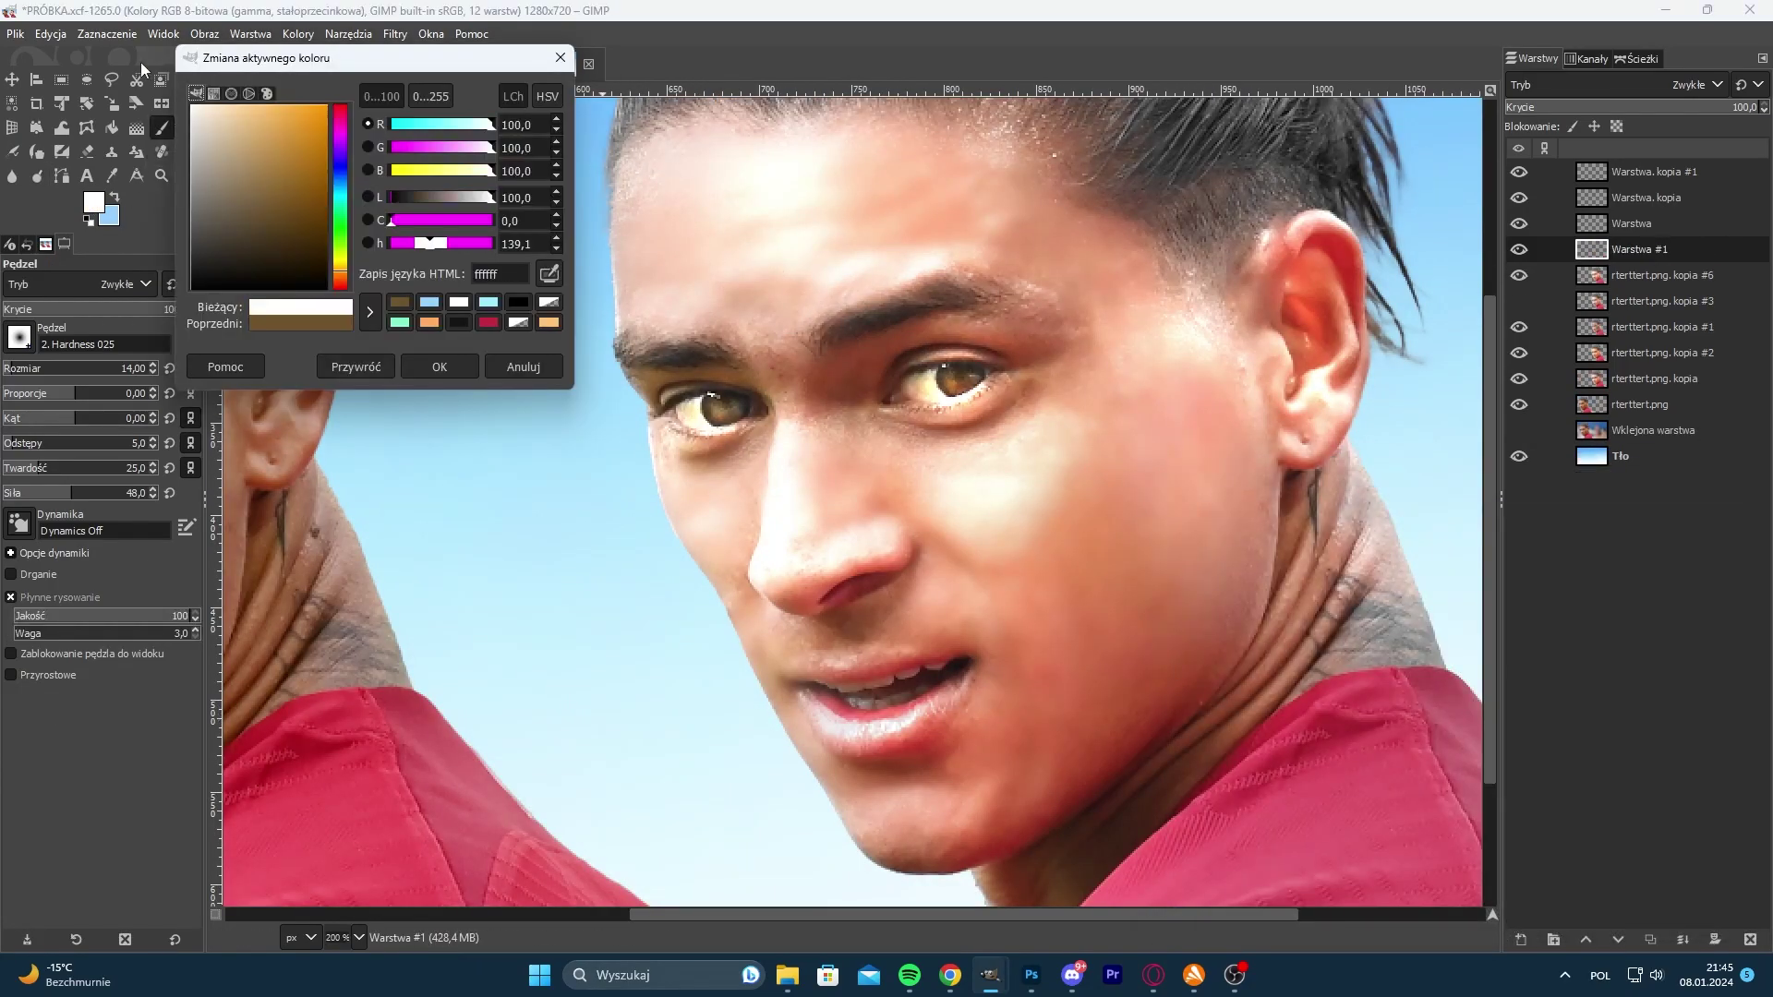
{"action": "left_click", "coordinate": [189, 103]}
{"action": "left_click", "coordinate": [439, 367]}
{"action": "scroll", "coordinate": [1075, 361], "scroll_direction": "up", "scroll_amount": 2}
{"action": "scroll", "coordinate": [886, 387], "scroll_direction": "up", "scroll_amount": 1}
{"action": "scroll", "coordinate": [882, 588], "scroll_direction": "down", "scroll_amount": 5}
- Set the white dot layer's blend mode to Soft light, duplicate it, and save the image
{"action": "left_click", "coordinate": [1675, 85]}
{"action": "left_click", "coordinate": [1607, 480]}
{"action": "left_click", "coordinate": [1651, 939]}
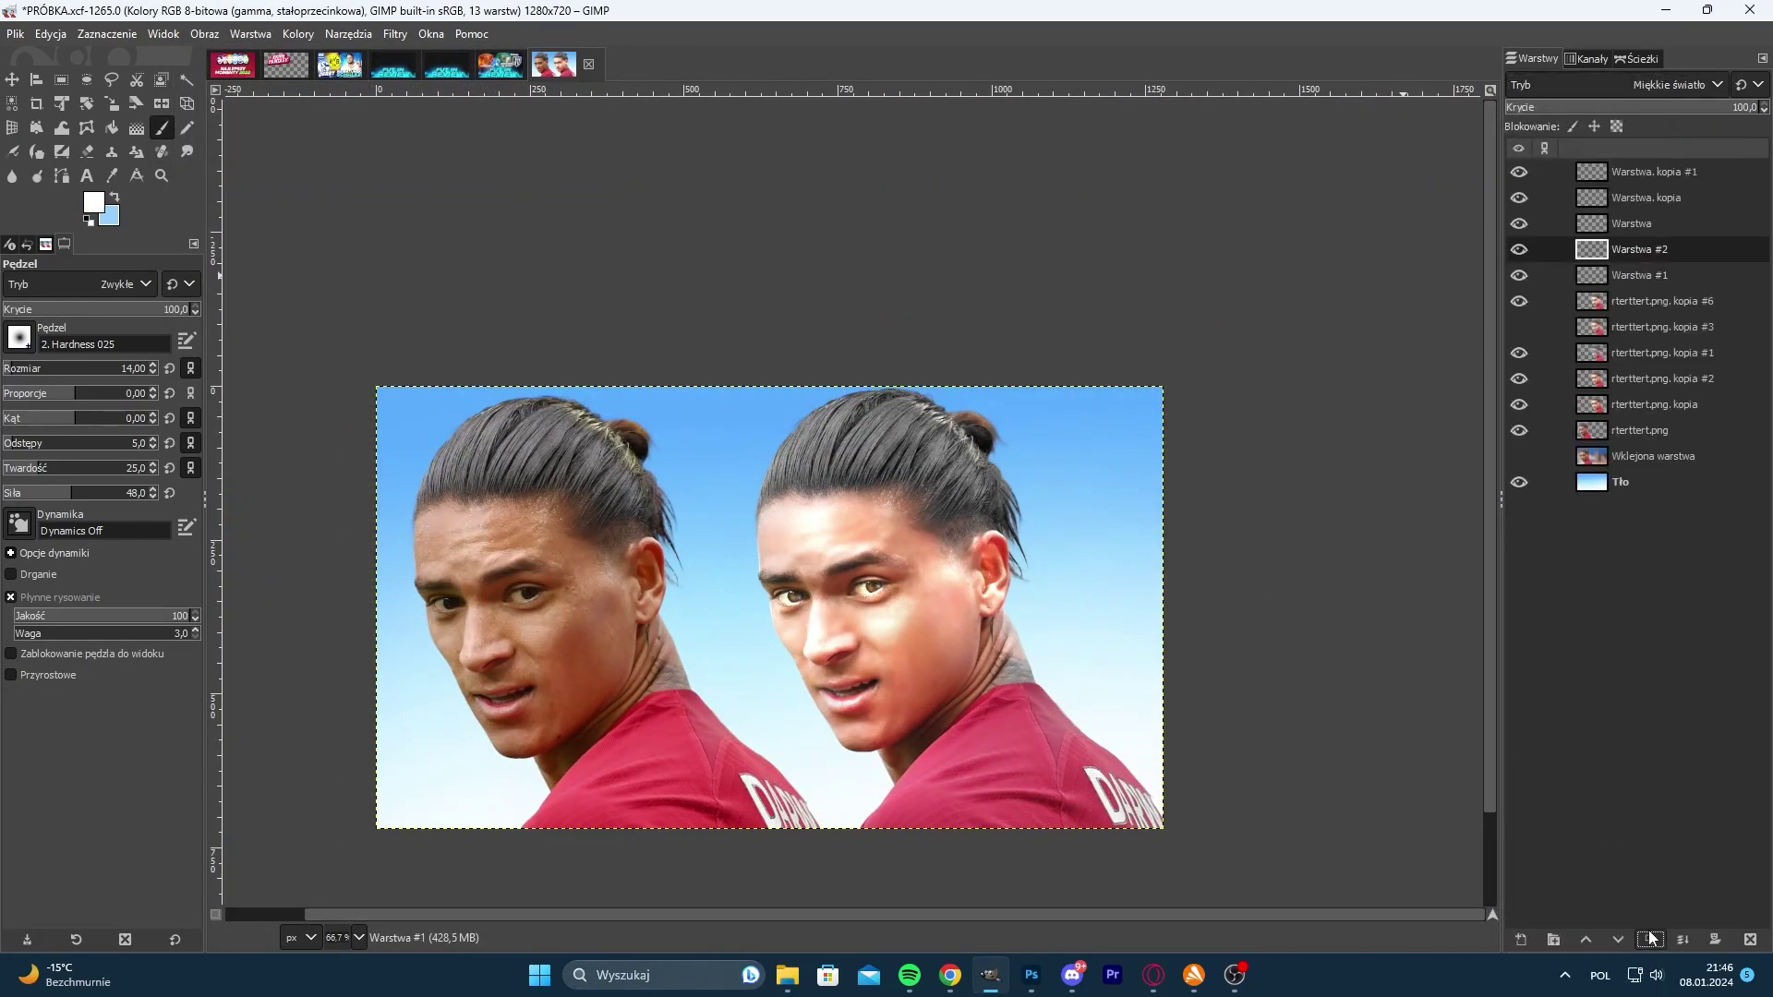
{"action": "scroll", "coordinate": [941, 554], "scroll_direction": "down", "scroll_amount": 1}
{"action": "scroll", "coordinate": [806, 268], "scroll_direction": "up", "scroll_amount": 1}
{"action": "scroll", "coordinate": [831, 213], "scroll_direction": "down", "scroll_amount": 1}
{"action": "scroll", "coordinate": [748, 175], "scroll_direction": "up", "scroll_amount": 1}
{"action": "scroll", "coordinate": [779, 187], "scroll_direction": "down", "scroll_amount": 1}
{"action": "key", "text": "ctrl+s"}
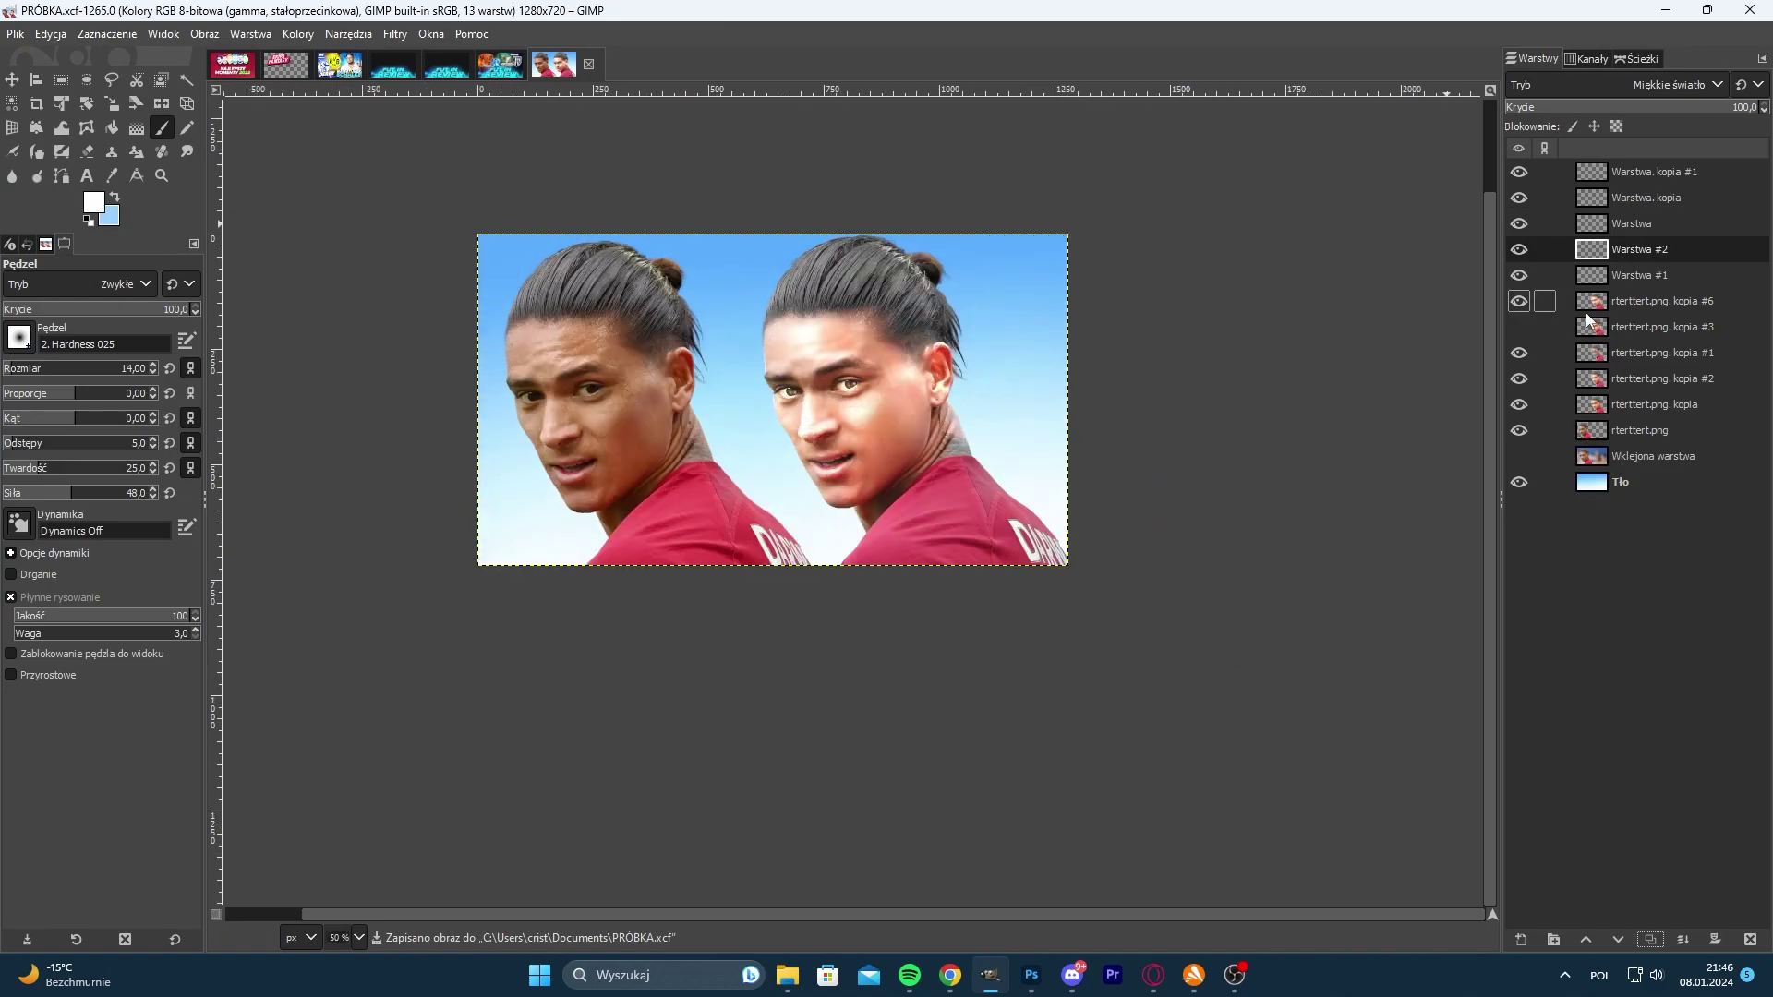
- Brighten the face layer rterttert.png. kopia #6 slightly with an Exposure adjustment
{"action": "left_click", "coordinate": [1588, 303]}
{"action": "scroll", "coordinate": [947, 288], "scroll_direction": "up", "scroll_amount": 2}
{"action": "left_click", "coordinate": [297, 34]}
{"action": "left_click", "coordinate": [325, 178]}
{"action": "left_click", "coordinate": [242, 236]}
{"action": "scroll", "coordinate": [897, 499], "scroll_direction": "down", "scroll_amount": 2}
{"action": "left_click", "coordinate": [288, 364]}
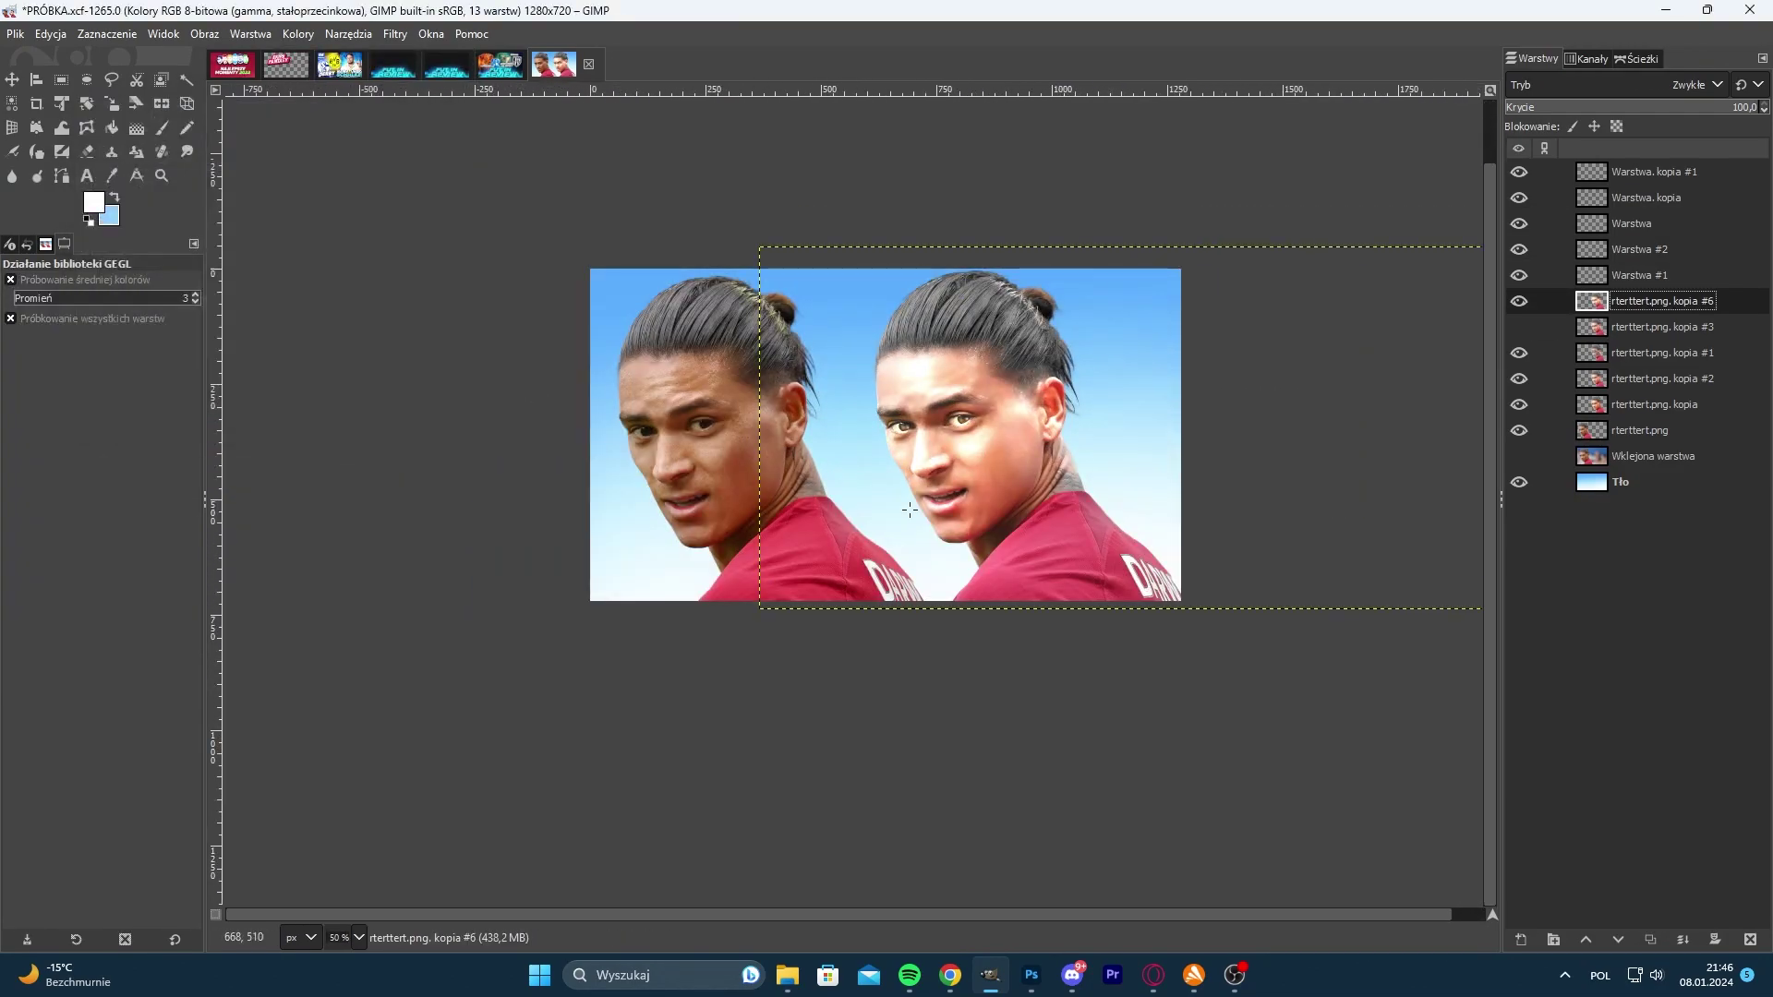
{"action": "scroll", "coordinate": [956, 376], "scroll_direction": "up", "scroll_amount": 2}
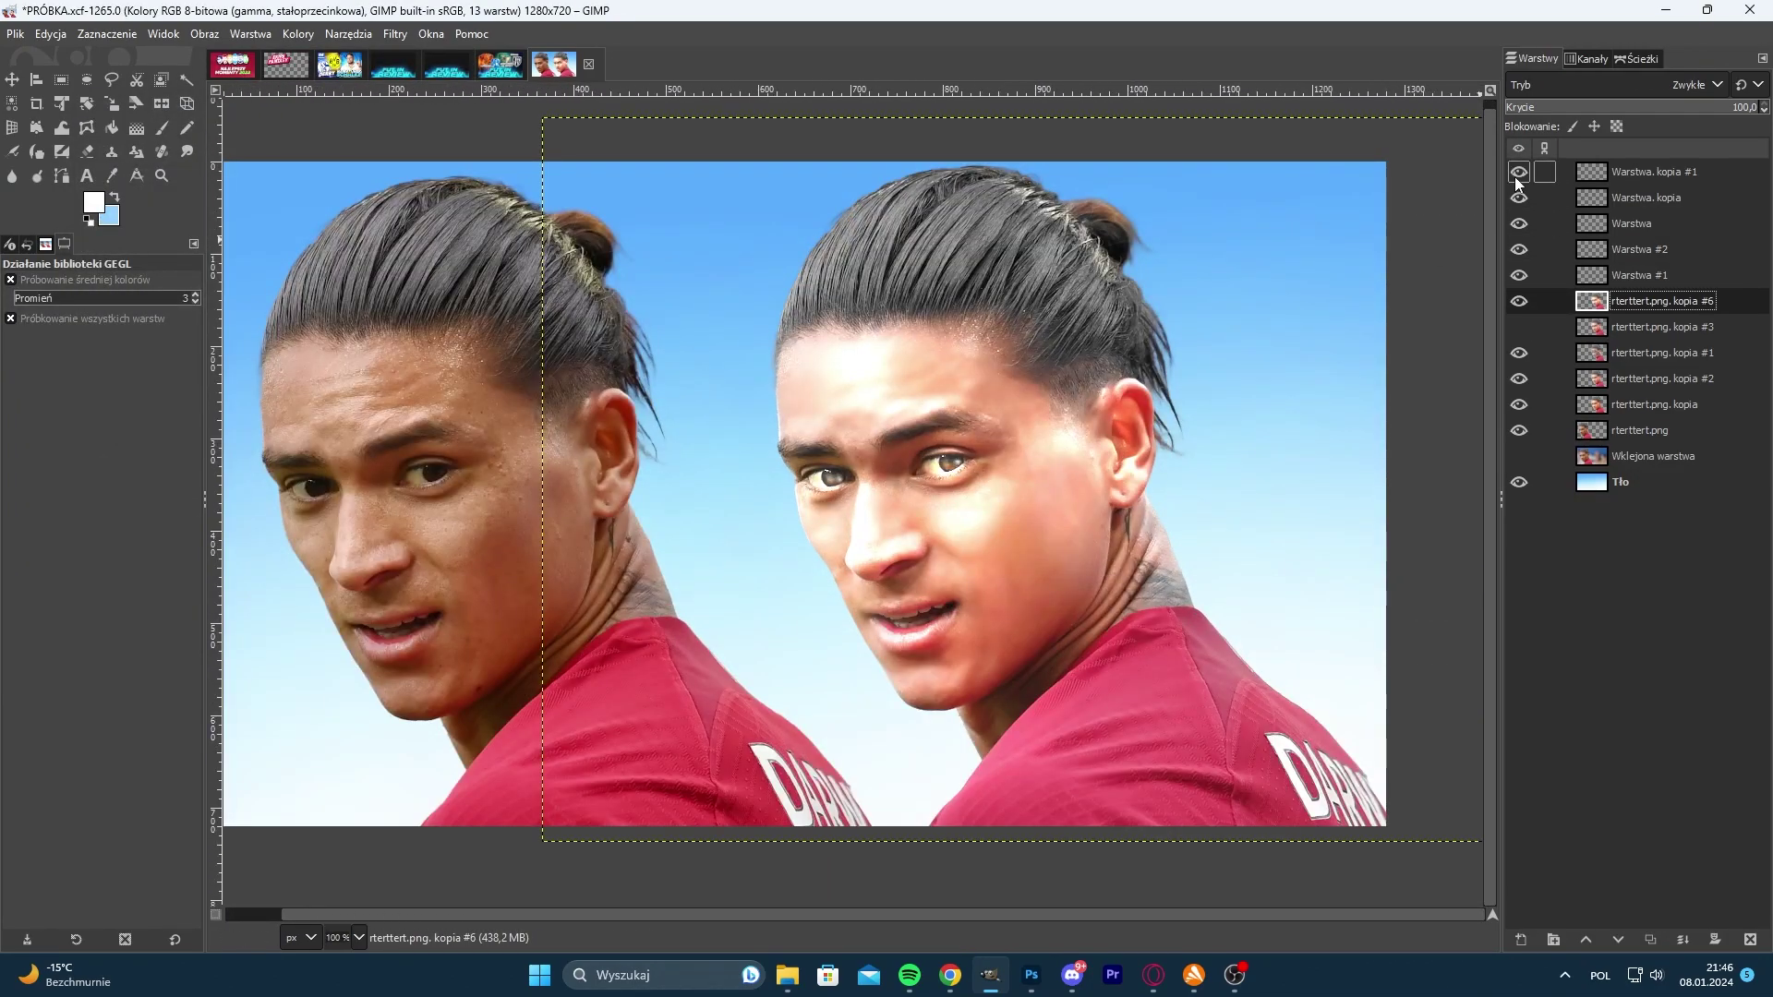
- Duplicate the topmost iris color layer twice and hide the copied white dot layer Warstwa #2
{"action": "left_click", "coordinate": [1516, 180]}
{"action": "left_click", "coordinate": [1593, 175]}
{"action": "double_click", "coordinate": [1651, 939]}
{"action": "scroll", "coordinate": [766, 633], "scroll_direction": "down", "scroll_amount": 2}
{"action": "scroll", "coordinate": [765, 632], "scroll_direction": "up", "scroll_amount": 2}
{"action": "left_click", "coordinate": [1517, 302]}
{"action": "scroll", "coordinate": [849, 576], "scroll_direction": "up", "scroll_amount": 1}
- Make the white dot layer Warstwa #1 active, switch to the Eraser, and save the image
{"action": "left_click", "coordinate": [1591, 328]}
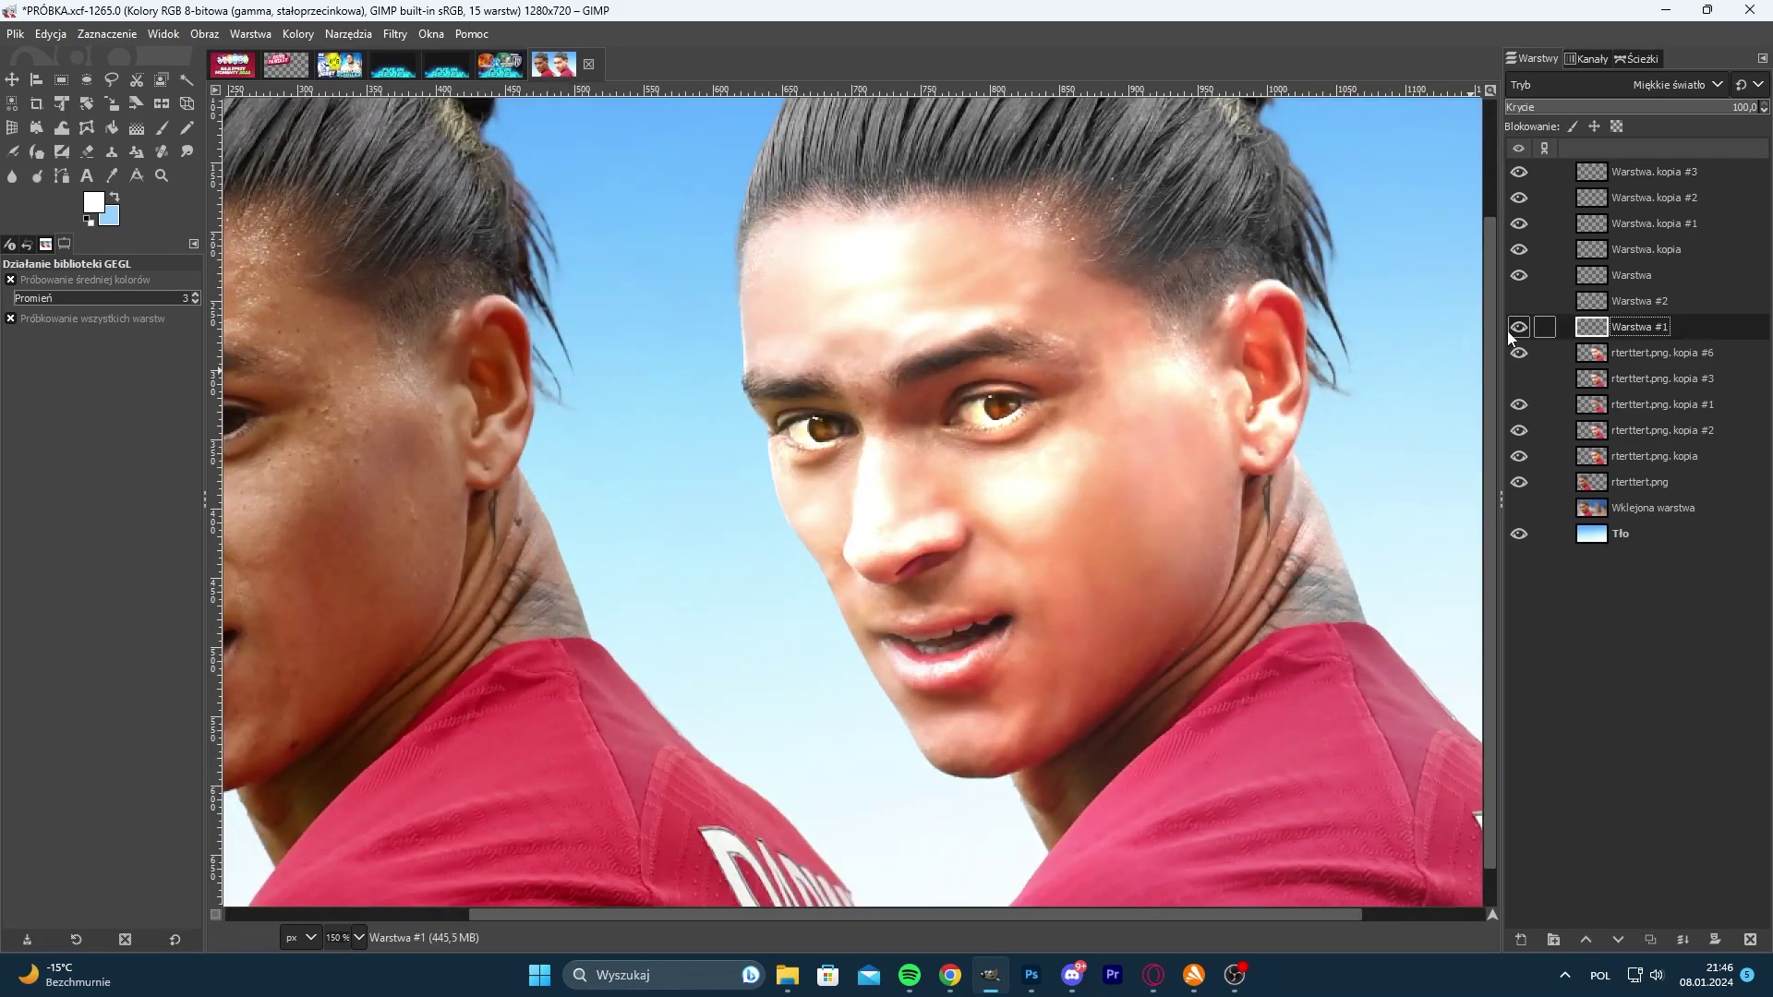
{"action": "left_click", "coordinate": [87, 153]}
{"action": "scroll", "coordinate": [969, 568], "scroll_direction": "down", "scroll_amount": 4}
{"action": "key", "text": "ctrl+s"}
{"action": "scroll", "coordinate": [988, 586], "scroll_direction": "up", "scroll_amount": 5}
{"action": "scroll", "coordinate": [923, 564], "scroll_direction": "down", "scroll_amount": 2}
{"action": "scroll", "coordinate": [876, 554], "scroll_direction": "up", "scroll_amount": 3}
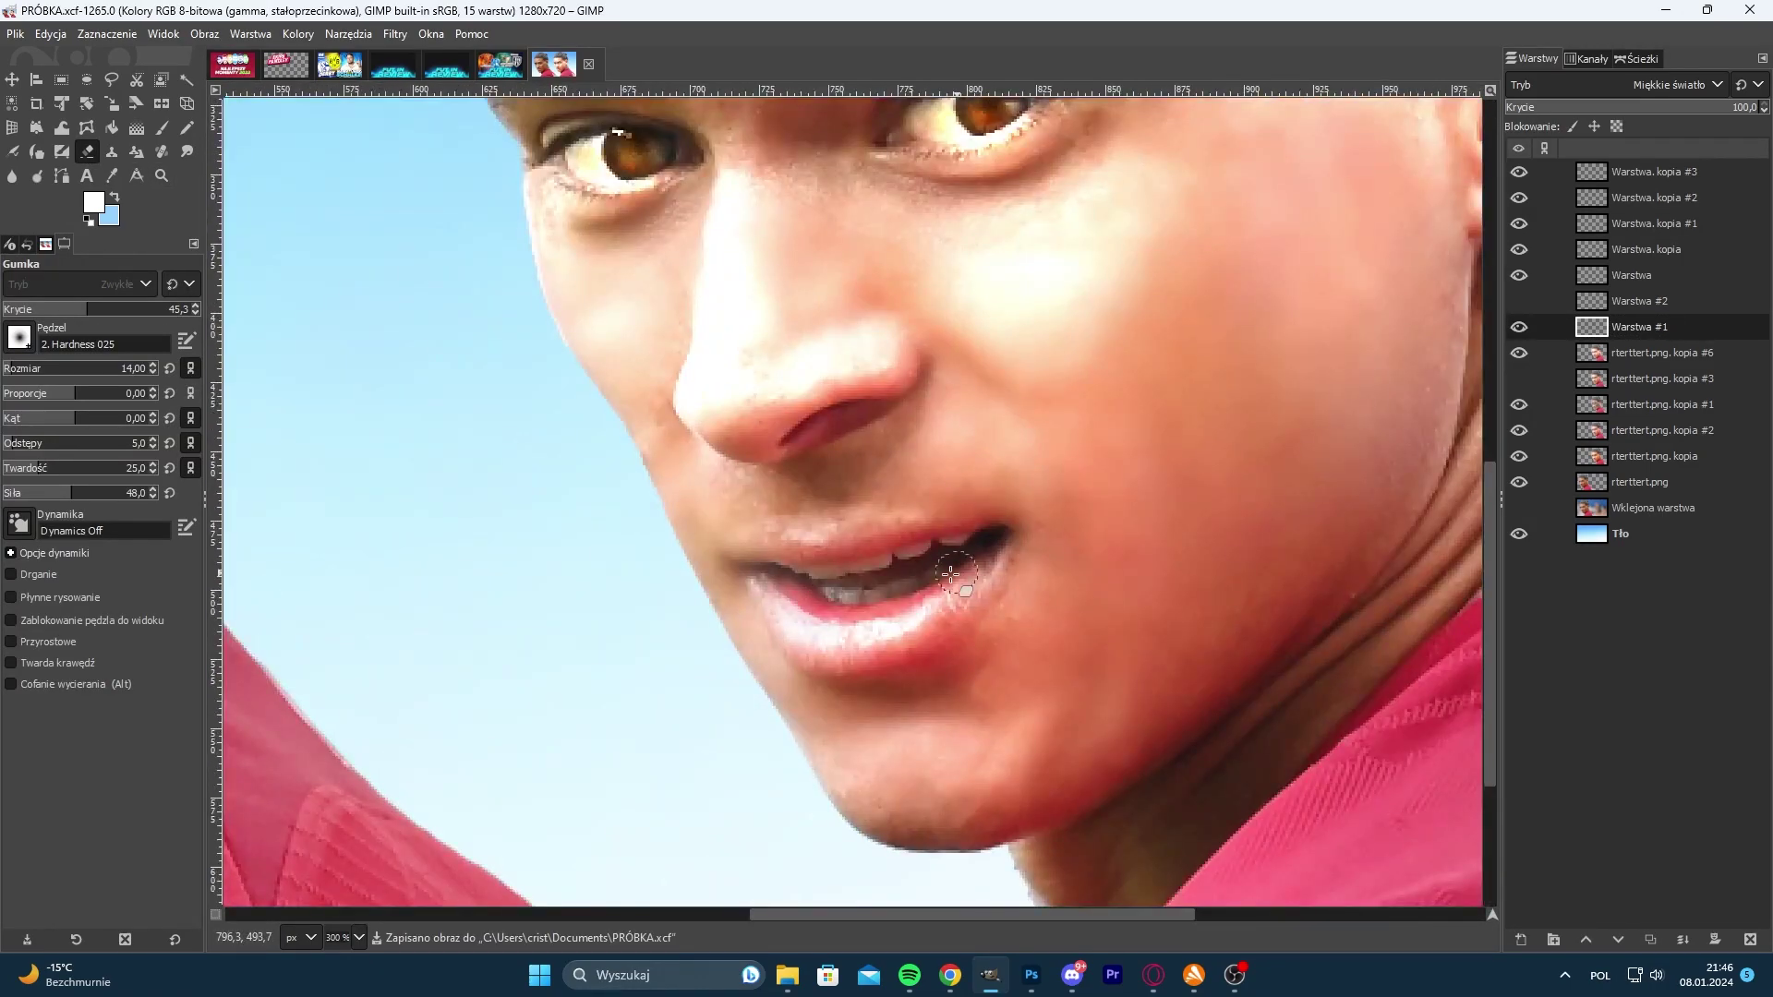
- Duplicate the face layer rterttert.png. kopia #6 and dodge the teeth on the copy
{"action": "left_click", "coordinate": [1592, 353]}
{"action": "left_click", "coordinate": [1651, 939]}
{"action": "scroll", "coordinate": [923, 676], "scroll_direction": "up", "scroll_amount": 2}
{"action": "left_click", "coordinate": [37, 177]}
{"action": "scroll", "coordinate": [822, 550], "scroll_direction": "up", "scroll_amount": 2}
{"action": "mouse_move", "coordinate": [729, 506]}
{"action": "left_mouse_down"}
{"action": "mouse_move", "coordinate": [955, 376]}
{"action": "mouse_move", "coordinate": [1059, 474]}
{"action": "mouse_move", "coordinate": [738, 519]}
{"action": "left_mouse_up"}
{"action": "scroll", "coordinate": [988, 527], "scroll_direction": "down", "scroll_amount": 6}
{"action": "left_click", "coordinate": [1517, 354]}
{"action": "left_click", "coordinate": [1517, 355]}
- Dodge the teeth in finer strokes on the duplicated face layer with the Dodge/Burn tool at size 5
{"action": "scroll", "coordinate": [969, 503], "scroll_direction": "up", "scroll_amount": 5}
{"action": "left_click", "coordinate": [7, 370]}
{"action": "scroll", "coordinate": [630, 535], "scroll_direction": "up", "scroll_amount": 2}
{"action": "mouse_move", "coordinate": [873, 508]}
{"action": "left_mouse_down"}
{"action": "mouse_move", "coordinate": [831, 498]}
{"action": "mouse_move", "coordinate": [1035, 475]}
{"action": "mouse_move", "coordinate": [850, 644]}
{"action": "mouse_move", "coordinate": [684, 660]}
{"action": "left_mouse_up"}
{"action": "scroll", "coordinate": [1001, 623], "scroll_direction": "down", "scroll_amount": 7}
{"action": "scroll", "coordinate": [1000, 623], "scroll_direction": "up", "scroll_amount": 7}
{"action": "mouse_move", "coordinate": [723, 407]}
{"action": "left_mouse_down"}
{"action": "mouse_move", "coordinate": [1165, 267]}
{"action": "mouse_move", "coordinate": [646, 531]}
{"action": "left_mouse_up"}
{"action": "scroll", "coordinate": [1157, 503], "scroll_direction": "down", "scroll_amount": 7}
{"action": "left_click", "coordinate": [1518, 357]}
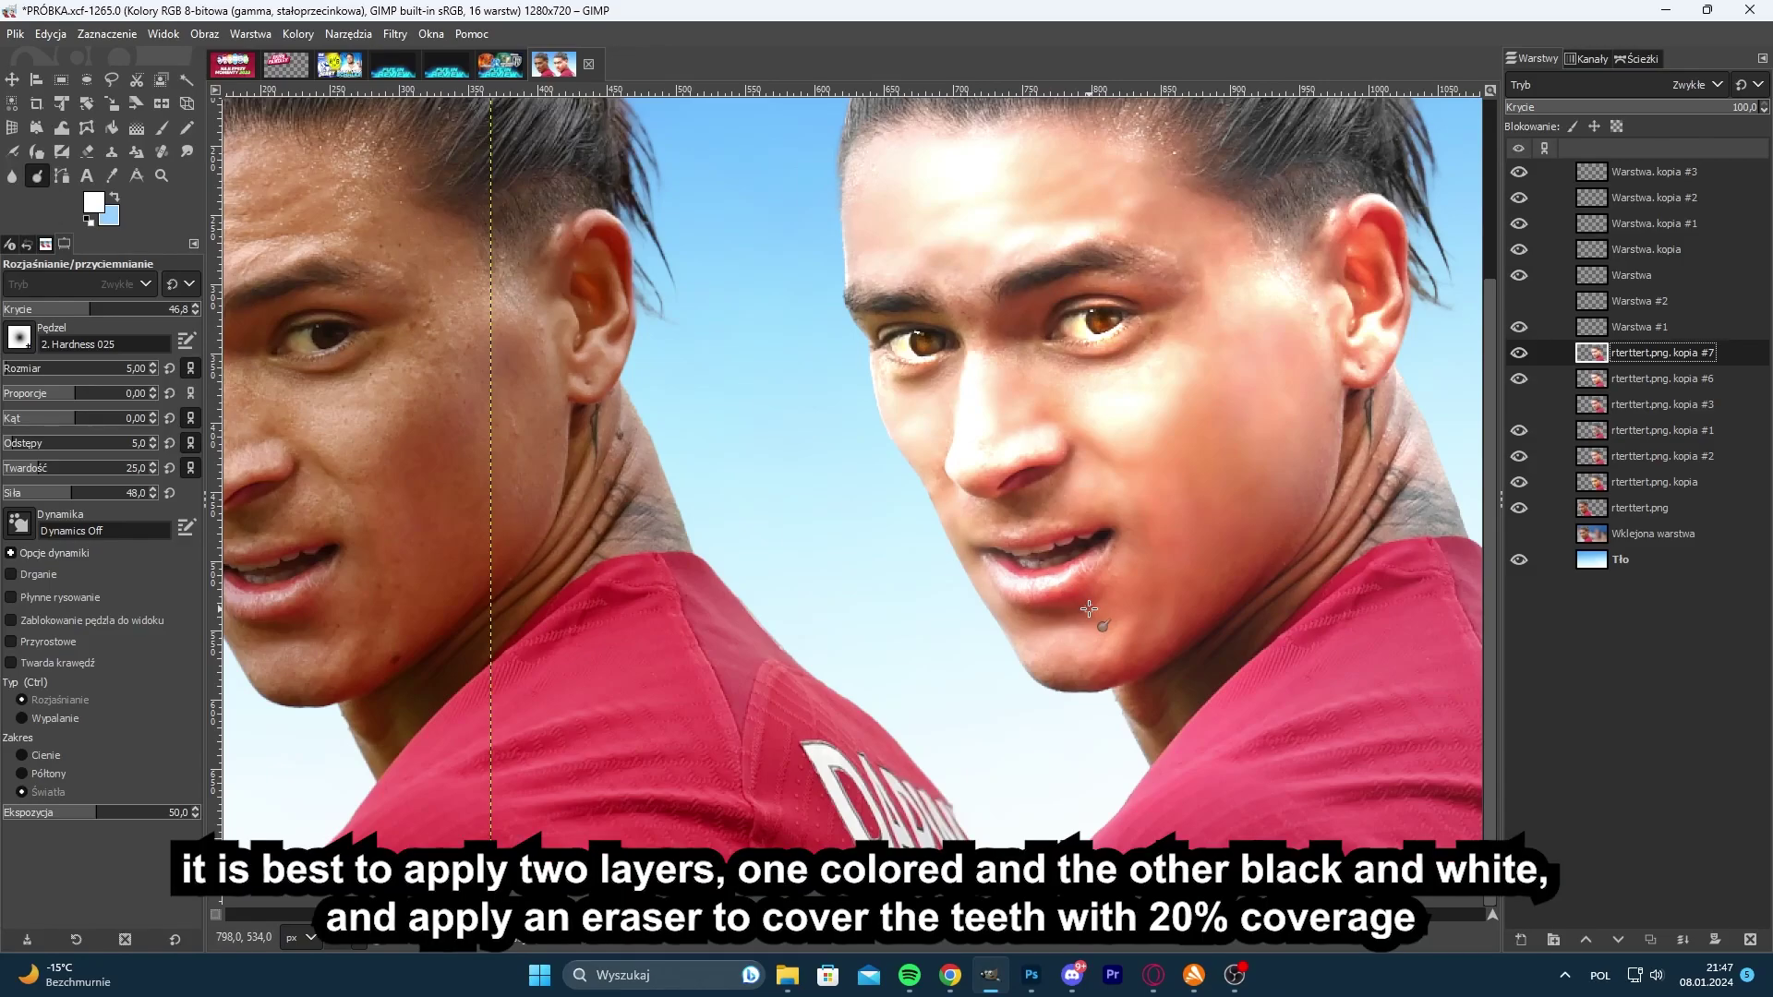
- Desaturate the duplicated face layer to black and white by setting its saturation scale to 0
{"action": "scroll", "coordinate": [1056, 589], "scroll_direction": "up", "scroll_amount": 2}
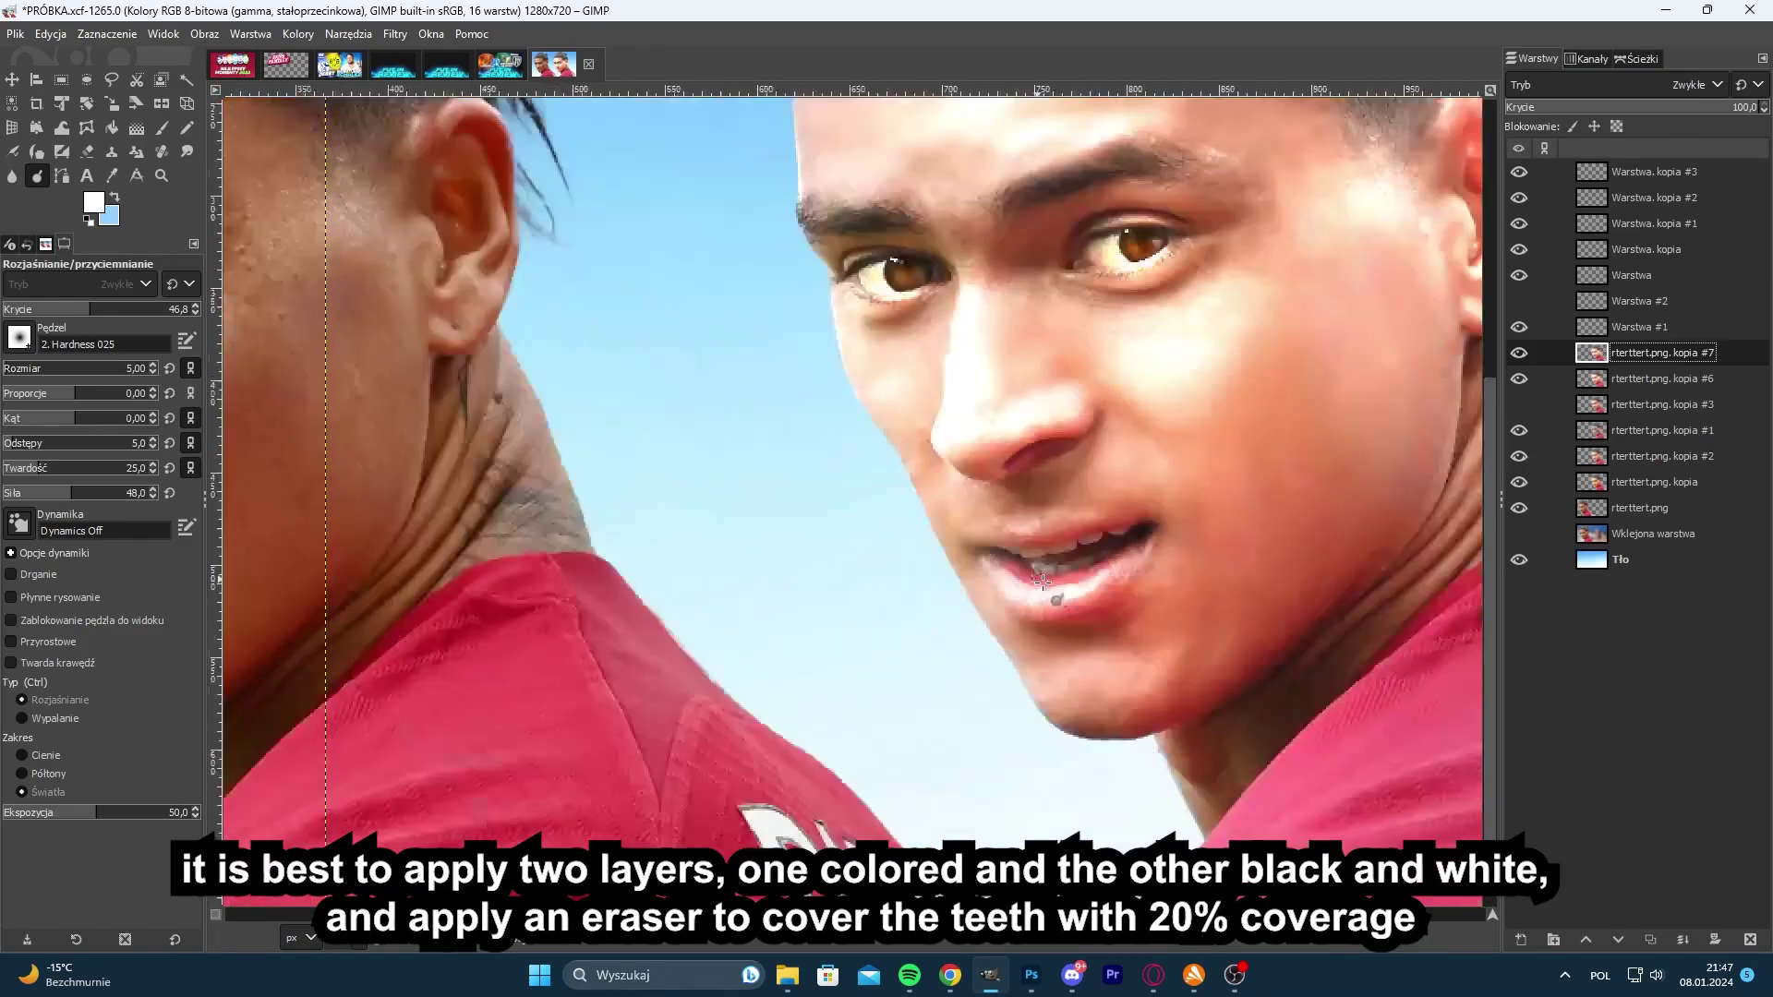
{"action": "left_click", "coordinate": [293, 35]}
{"action": "left_click", "coordinate": [332, 154]}
{"action": "left_click_drag", "start_coordinate": [223, 218], "coordinate": [9, 218]}
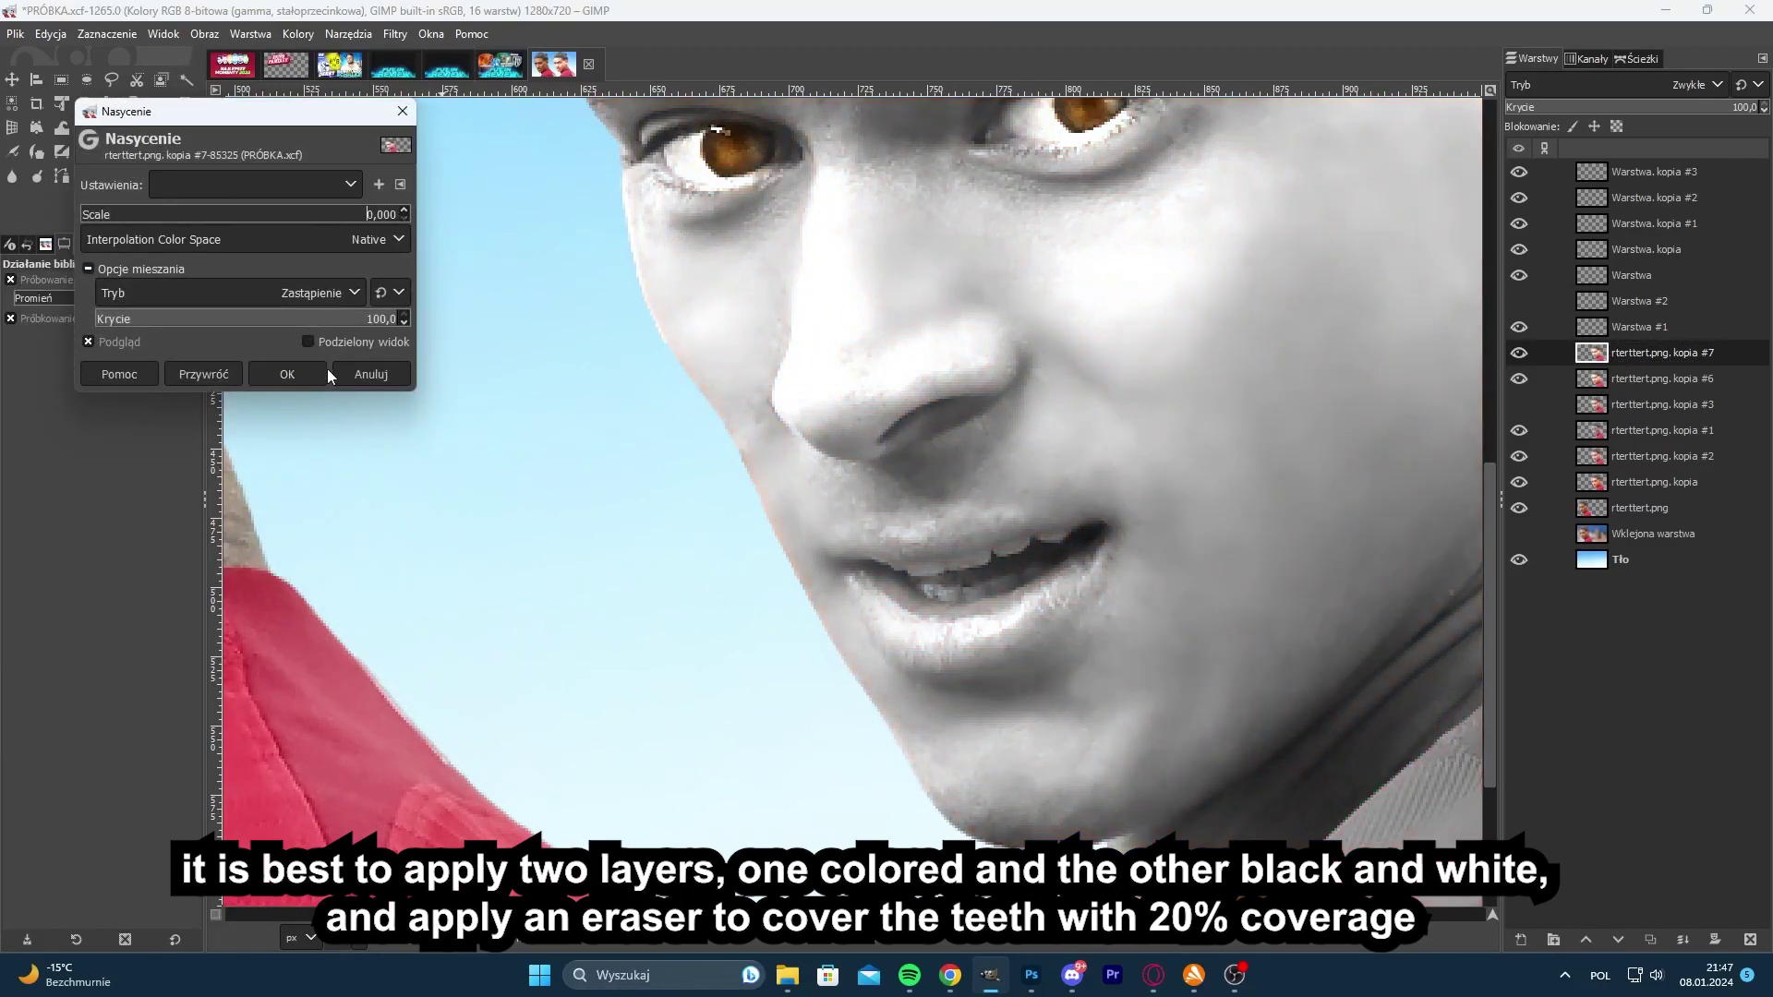
{"action": "left_click", "coordinate": [284, 373]}
- Set the black-and-white face copy's brightness to 67 and contrast to 71
{"action": "left_click", "coordinate": [297, 35]}
{"action": "left_click", "coordinate": [343, 225]}
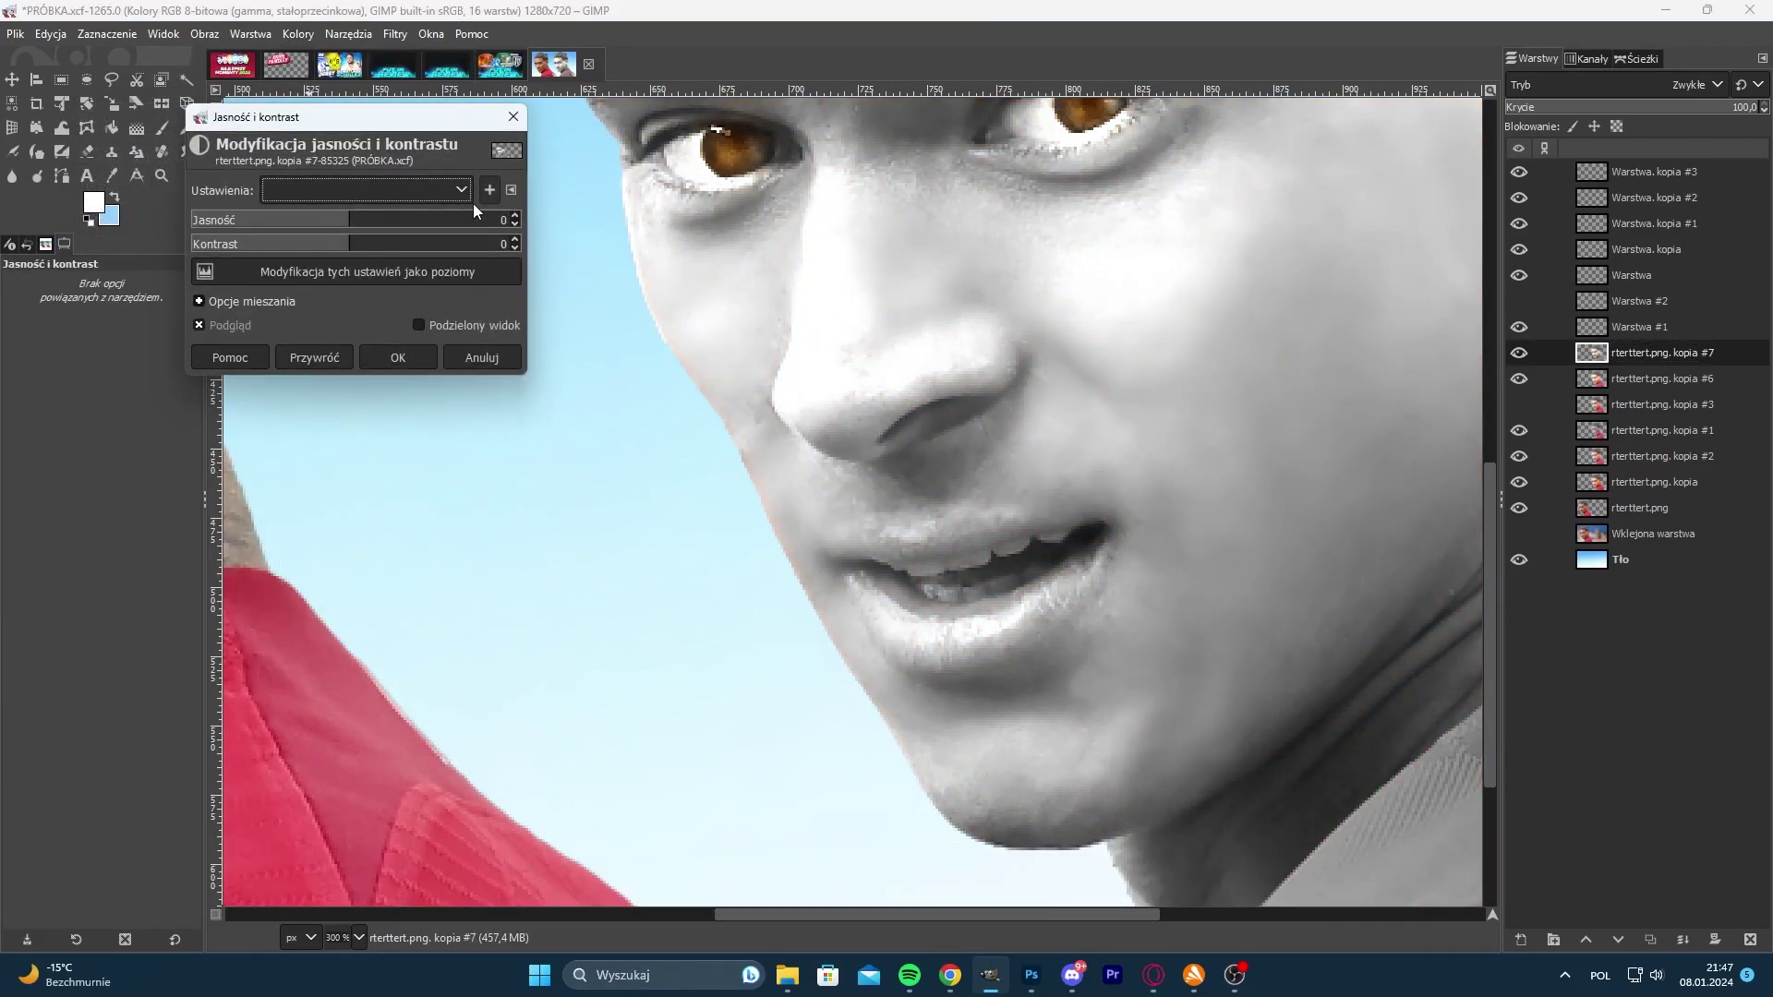
{"action": "left_click_drag", "start_coordinate": [445, 220], "coordinate": [435, 221]}
{"action": "left_click", "coordinate": [440, 248]}
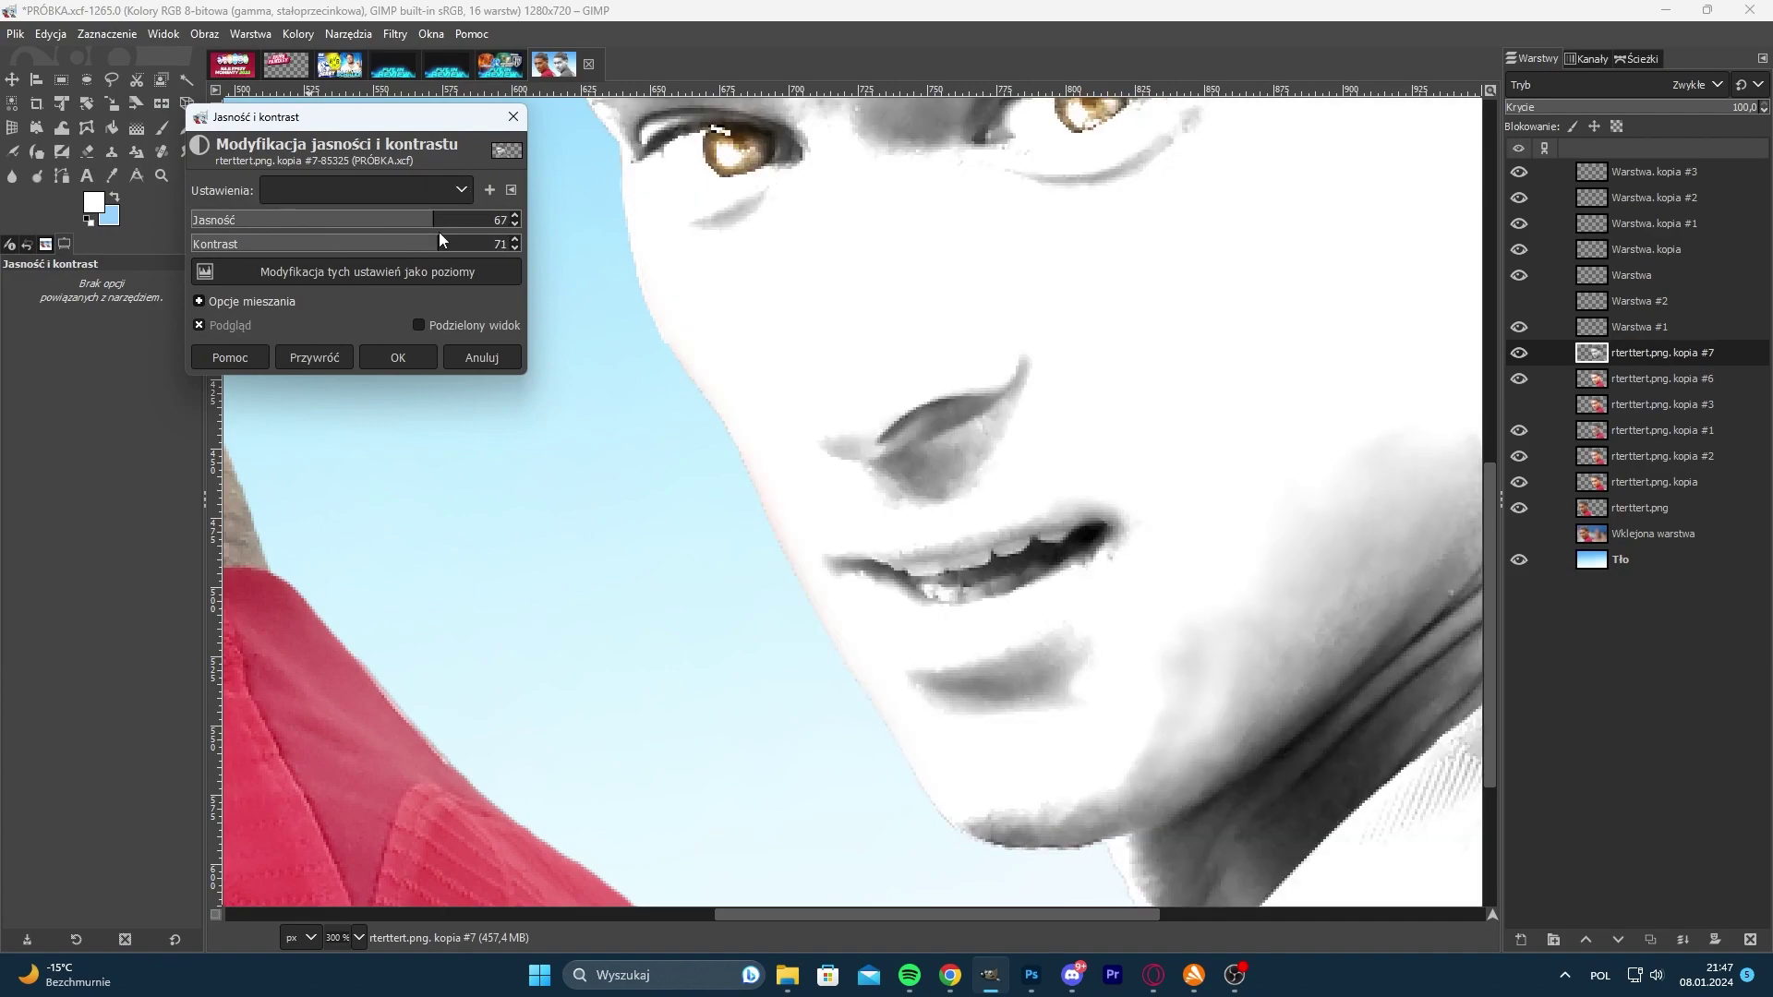
{"action": "left_click", "coordinate": [374, 361]}
- Move the color face layer above the black-and-white copy and erase its teeth with the Eraser at size 17
{"action": "left_click_drag", "start_coordinate": [1608, 382], "coordinate": [1608, 363]}
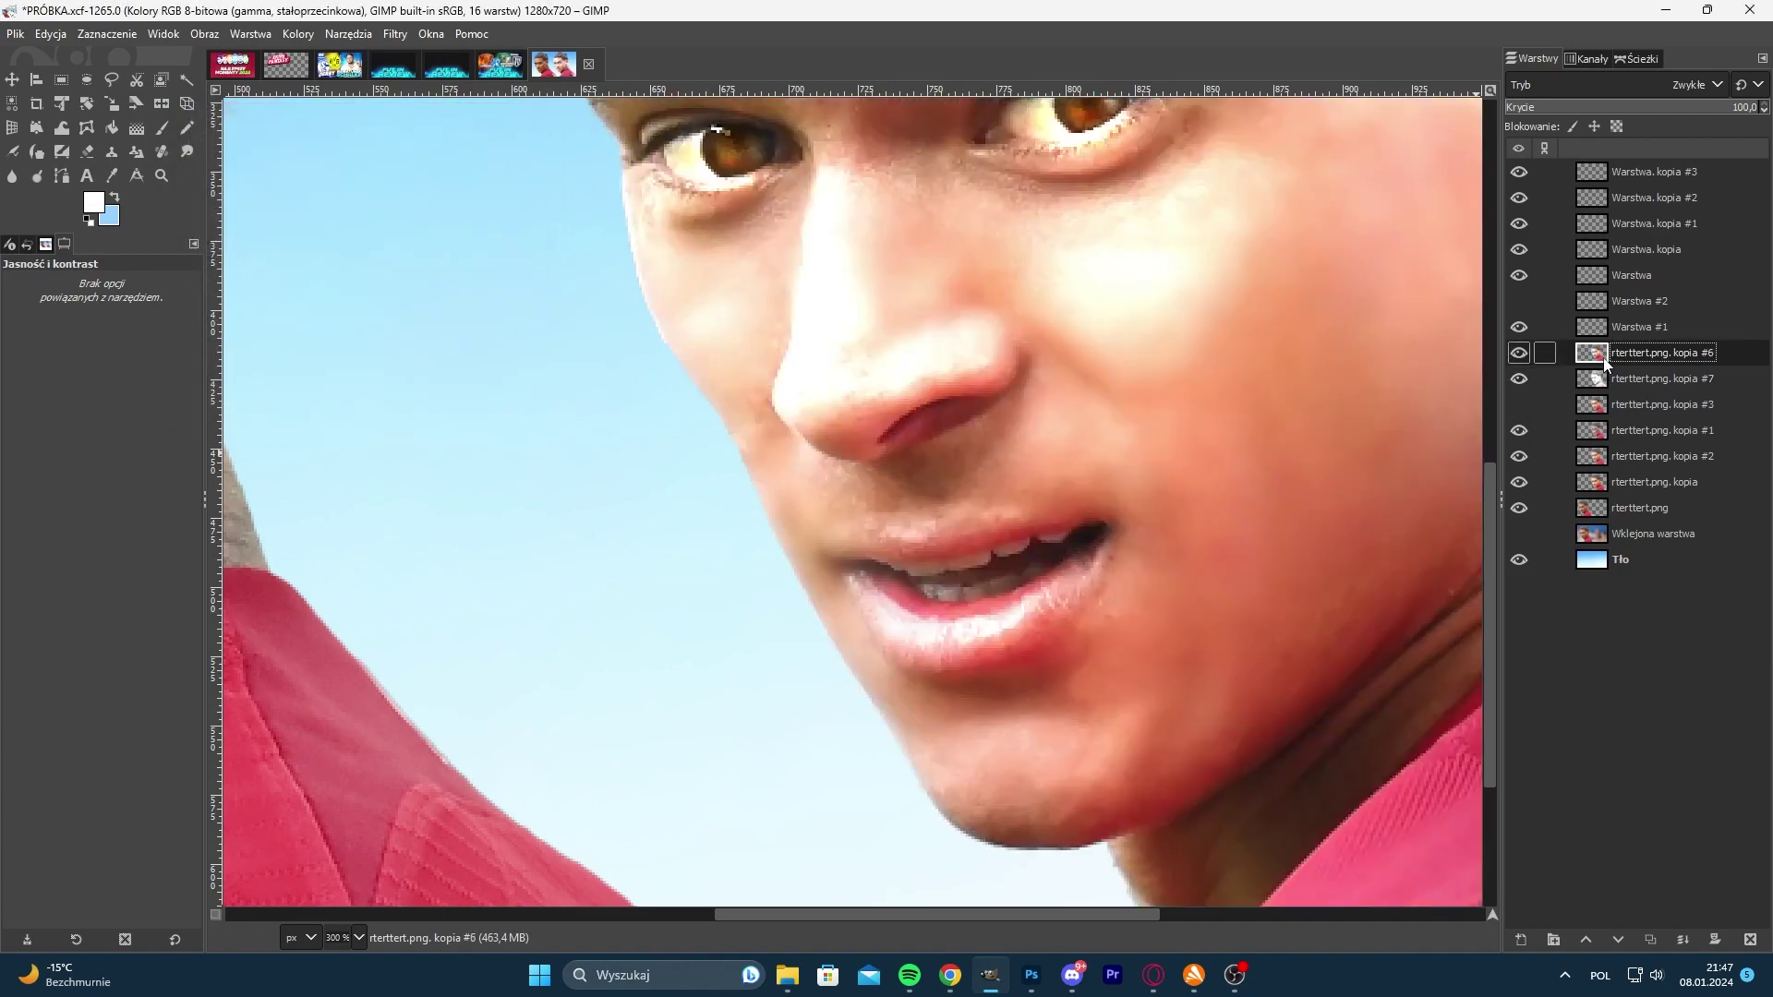
{"action": "left_click", "coordinate": [86, 158]}
{"action": "scroll", "coordinate": [1014, 587], "scroll_direction": "up", "scroll_amount": 2}
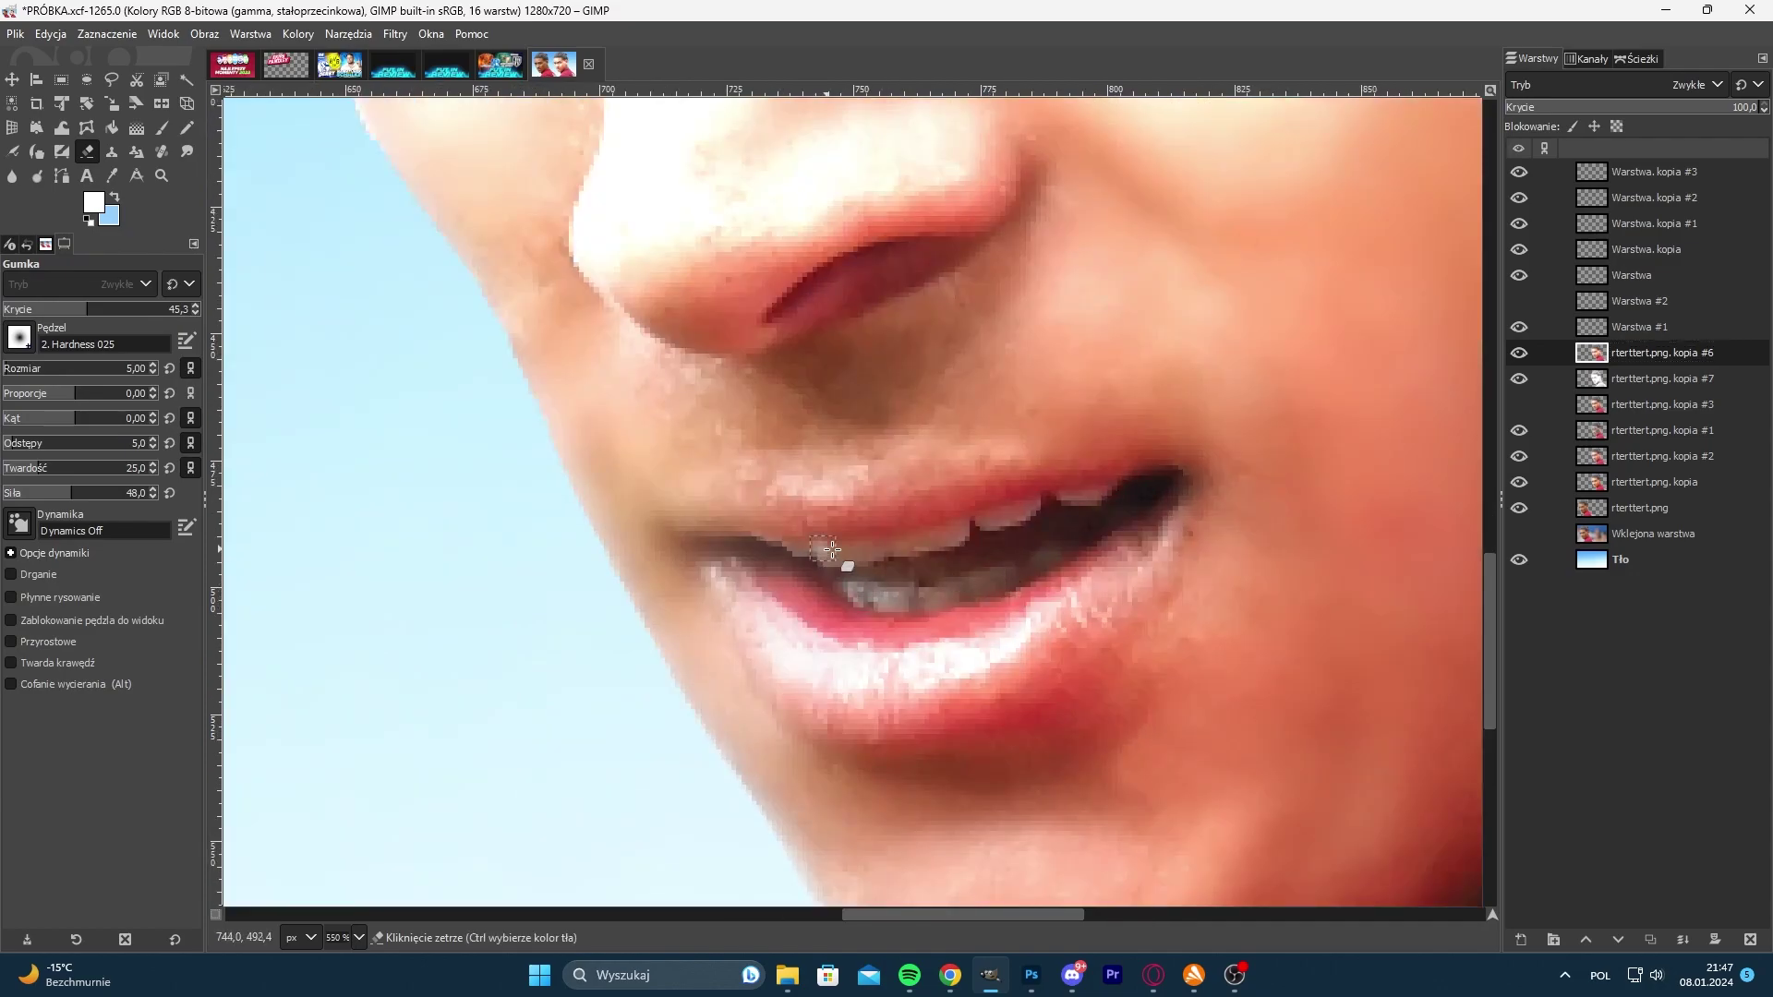
{"action": "mouse_move", "coordinate": [835, 572]}
{"action": "left_mouse_down"}
{"action": "mouse_move", "coordinate": [1128, 509]}
{"action": "mouse_move", "coordinate": [914, 528]}
{"action": "left_mouse_up"}
{"action": "scroll", "coordinate": [1135, 646], "scroll_direction": "down", "scroll_amount": 4}
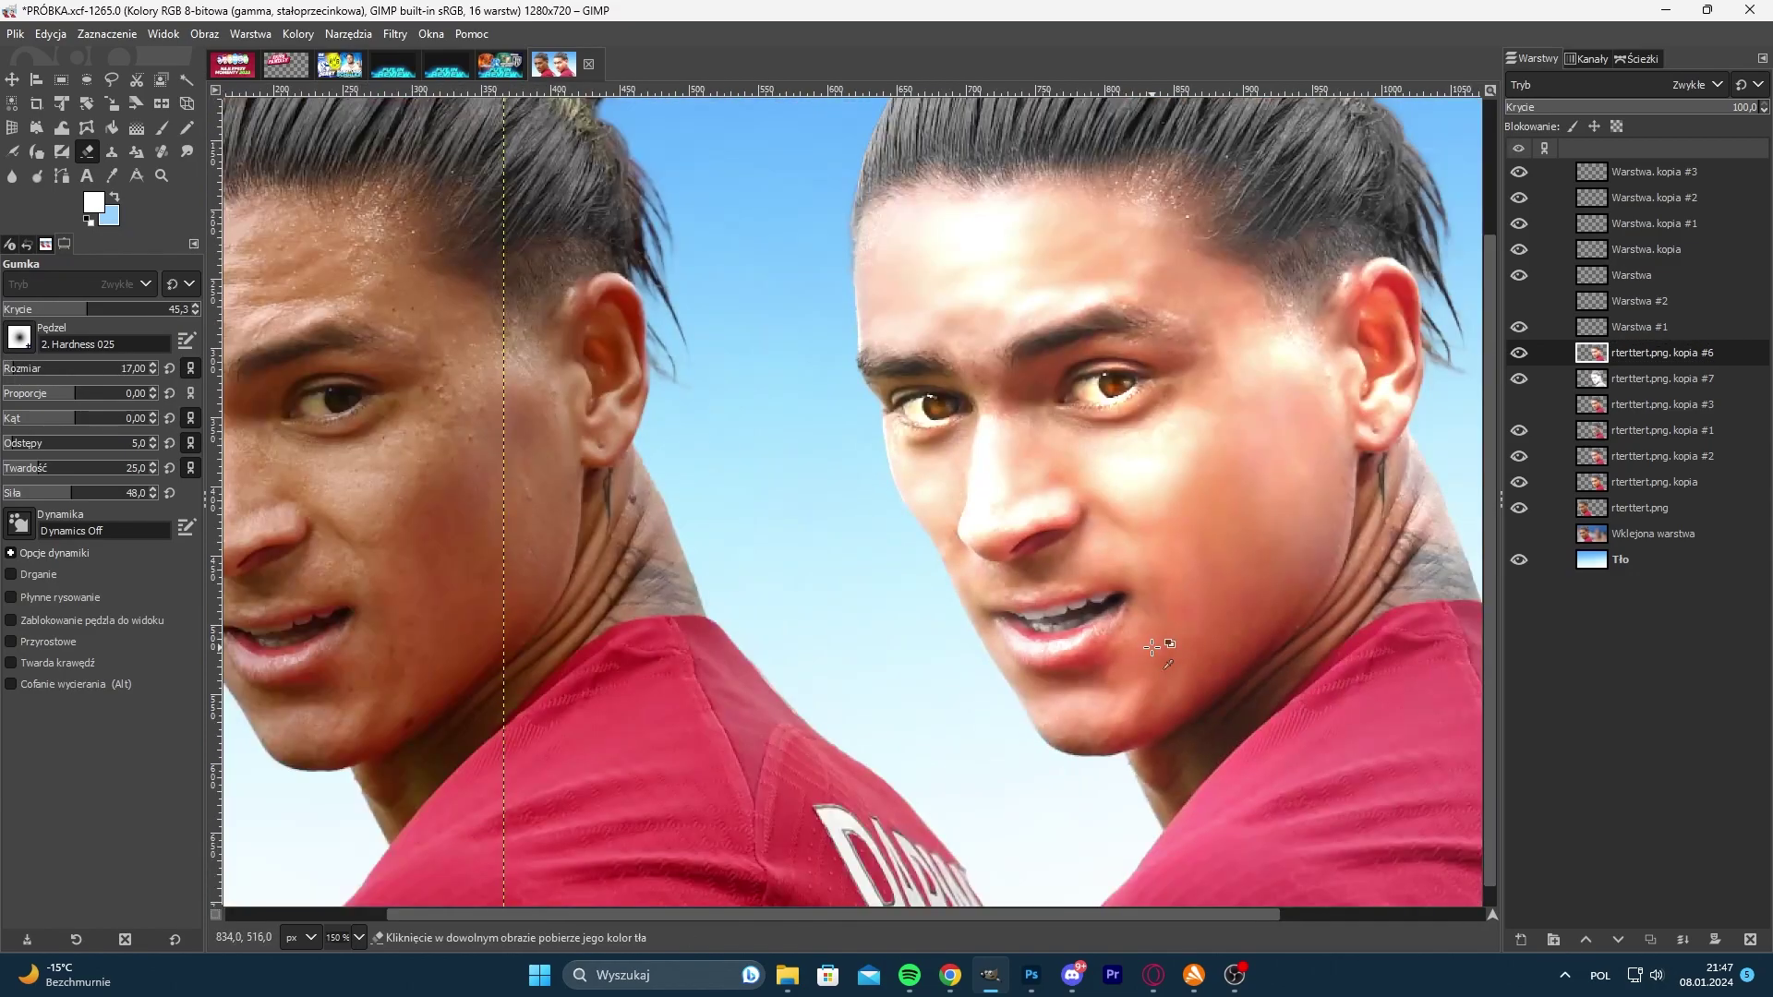
{"action": "scroll", "coordinate": [1154, 652], "scroll_direction": "up", "scroll_amount": 2}
{"action": "left_click", "coordinate": [1608, 380]}
{"action": "scroll", "coordinate": [907, 499], "scroll_direction": "down", "scroll_amount": 3}
{"action": "left_click", "coordinate": [298, 34]}
{"action": "left_click", "coordinate": [421, 210]}
{"action": "left_click", "coordinate": [408, 244]}
{"action": "left_click", "coordinate": [483, 354]}
{"action": "scroll", "coordinate": [932, 535], "scroll_direction": "up", "scroll_amount": 7}
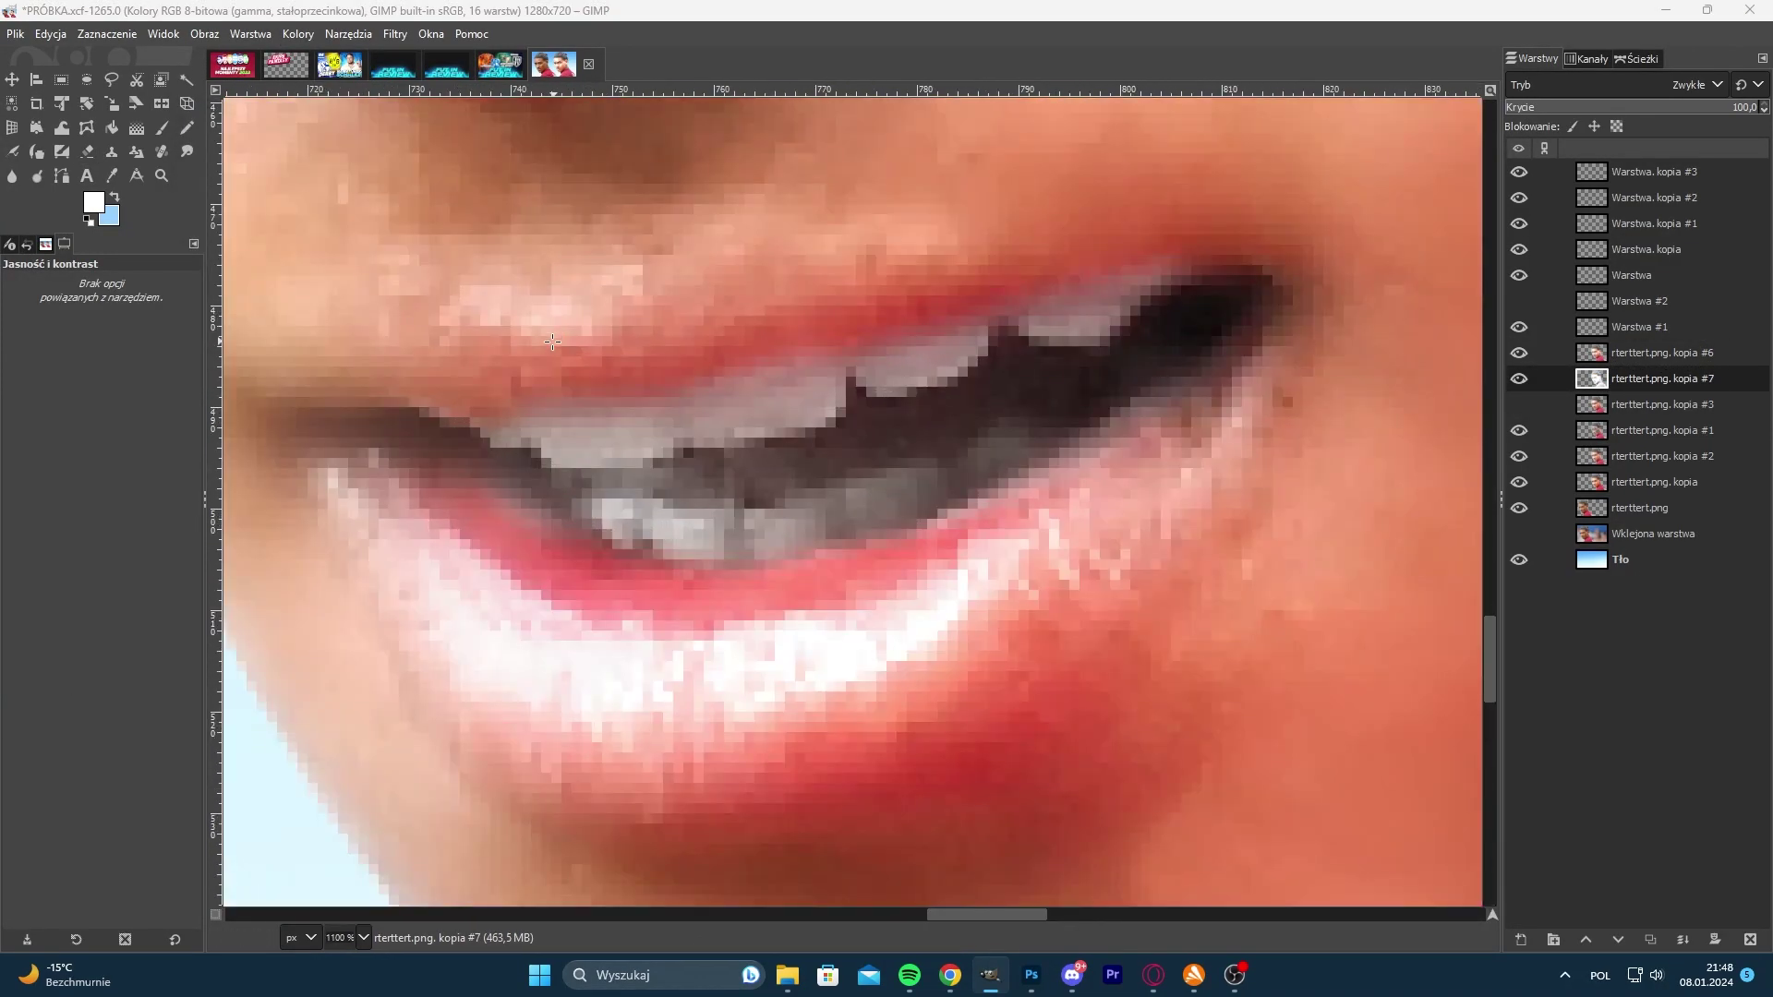
{"action": "scroll", "coordinate": [858, 444], "scroll_direction": "down", "scroll_amount": 4}
- Try erasing the teeth on the color face layer with the Eraser at size 17 and opacity 27.6, and undo the stroke
{"action": "left_click_drag", "start_coordinate": [1606, 381], "coordinate": [1605, 349]}
{"action": "left_click", "coordinate": [87, 152]}
{"action": "scroll", "coordinate": [784, 427], "scroll_direction": "up", "scroll_amount": 2}
{"action": "mouse_move", "coordinate": [926, 438]}
{"action": "left_mouse_down"}
{"action": "mouse_move", "coordinate": [954, 443]}
{"action": "mouse_move", "coordinate": [780, 474]}
{"action": "left_mouse_up"}
{"action": "scroll", "coordinate": [1058, 450], "scroll_direction": "down", "scroll_amount": 6}
{"action": "scroll", "coordinate": [1099, 437], "scroll_direction": "up", "scroll_amount": 2}
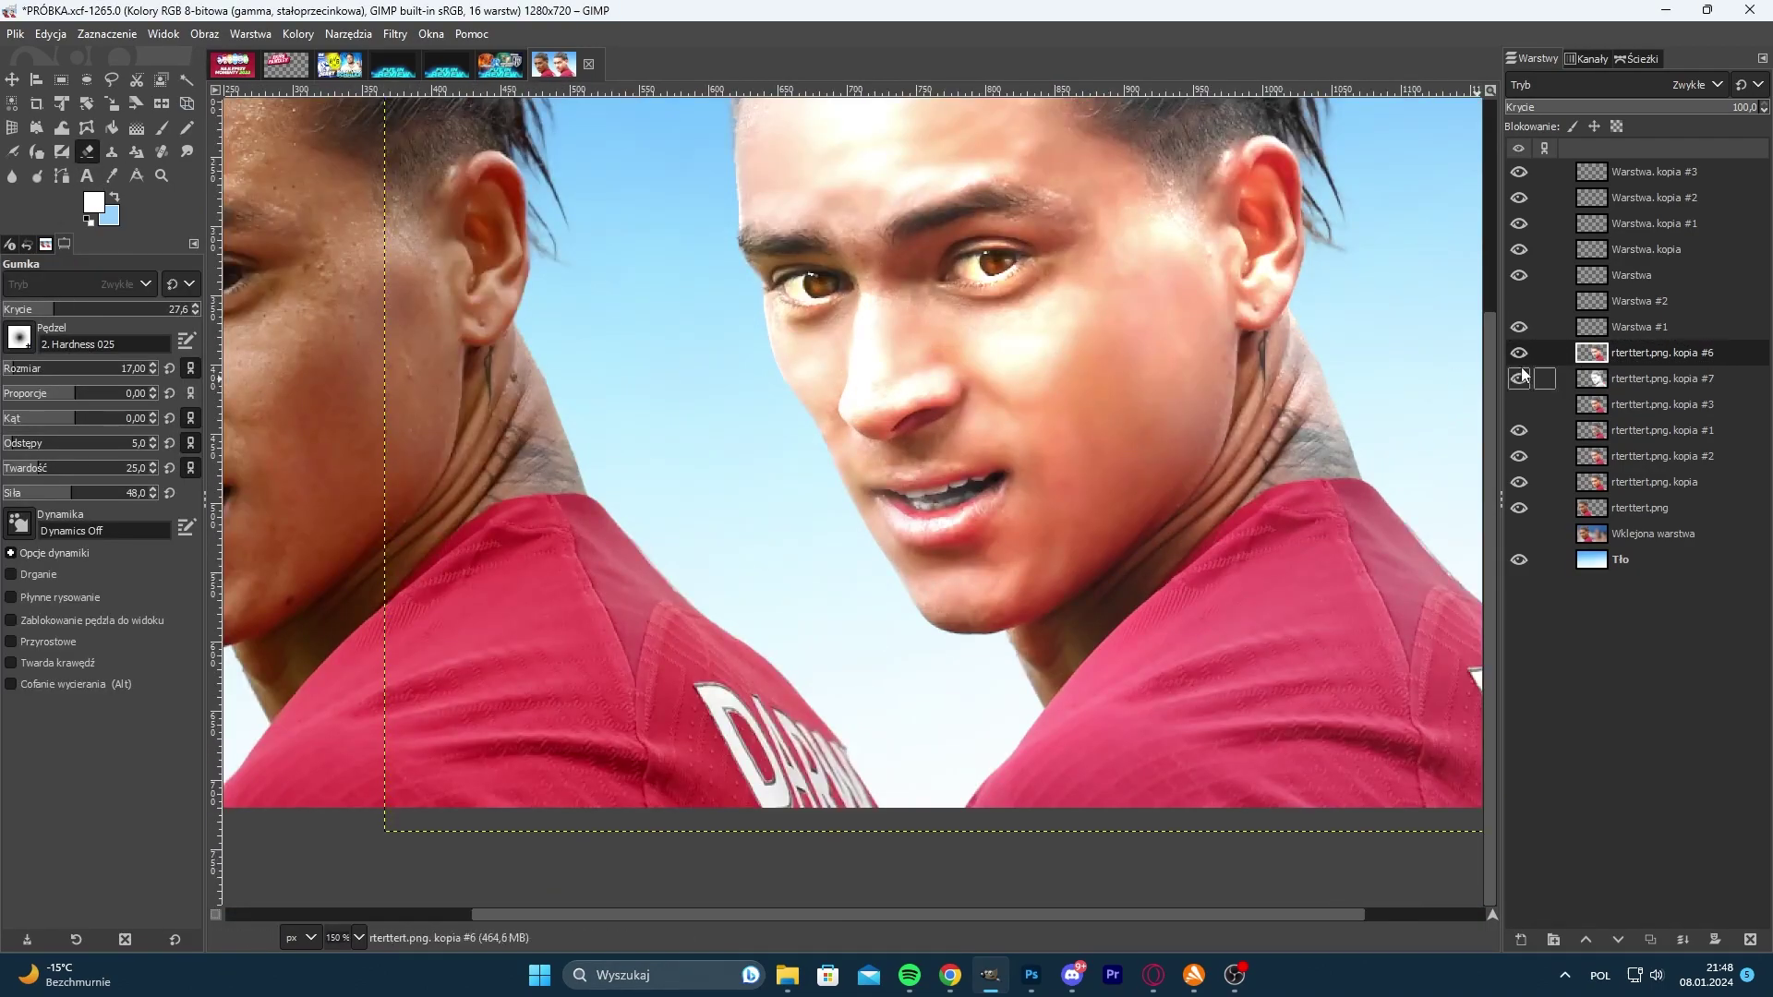
{"action": "key", "text": "ctrl+z"}
{"action": "key", "text": "ctrl+z"}
{"action": "key", "text": "ctrl+y"}
- Erase over the teeth on the color face layer with the Eraser at size 9 and opacity 27.6
{"action": "left_click", "coordinate": [13, 369]}
{"action": "scroll", "coordinate": [963, 499], "scroll_direction": "up", "scroll_amount": 6}
{"action": "left_click_drag", "start_coordinate": [850, 556], "coordinate": [891, 536]}
{"action": "mouse_move", "coordinate": [577, 471]}
{"action": "left_mouse_down"}
{"action": "mouse_move", "coordinate": [768, 453]}
{"action": "mouse_move", "coordinate": [1094, 355]}
{"action": "left_mouse_up"}
{"action": "scroll", "coordinate": [1039, 512], "scroll_direction": "down", "scroll_amount": 8}
{"action": "scroll", "coordinate": [1080, 531], "scroll_direction": "up", "scroll_amount": 3}
{"action": "left_click", "coordinate": [1662, 379]}
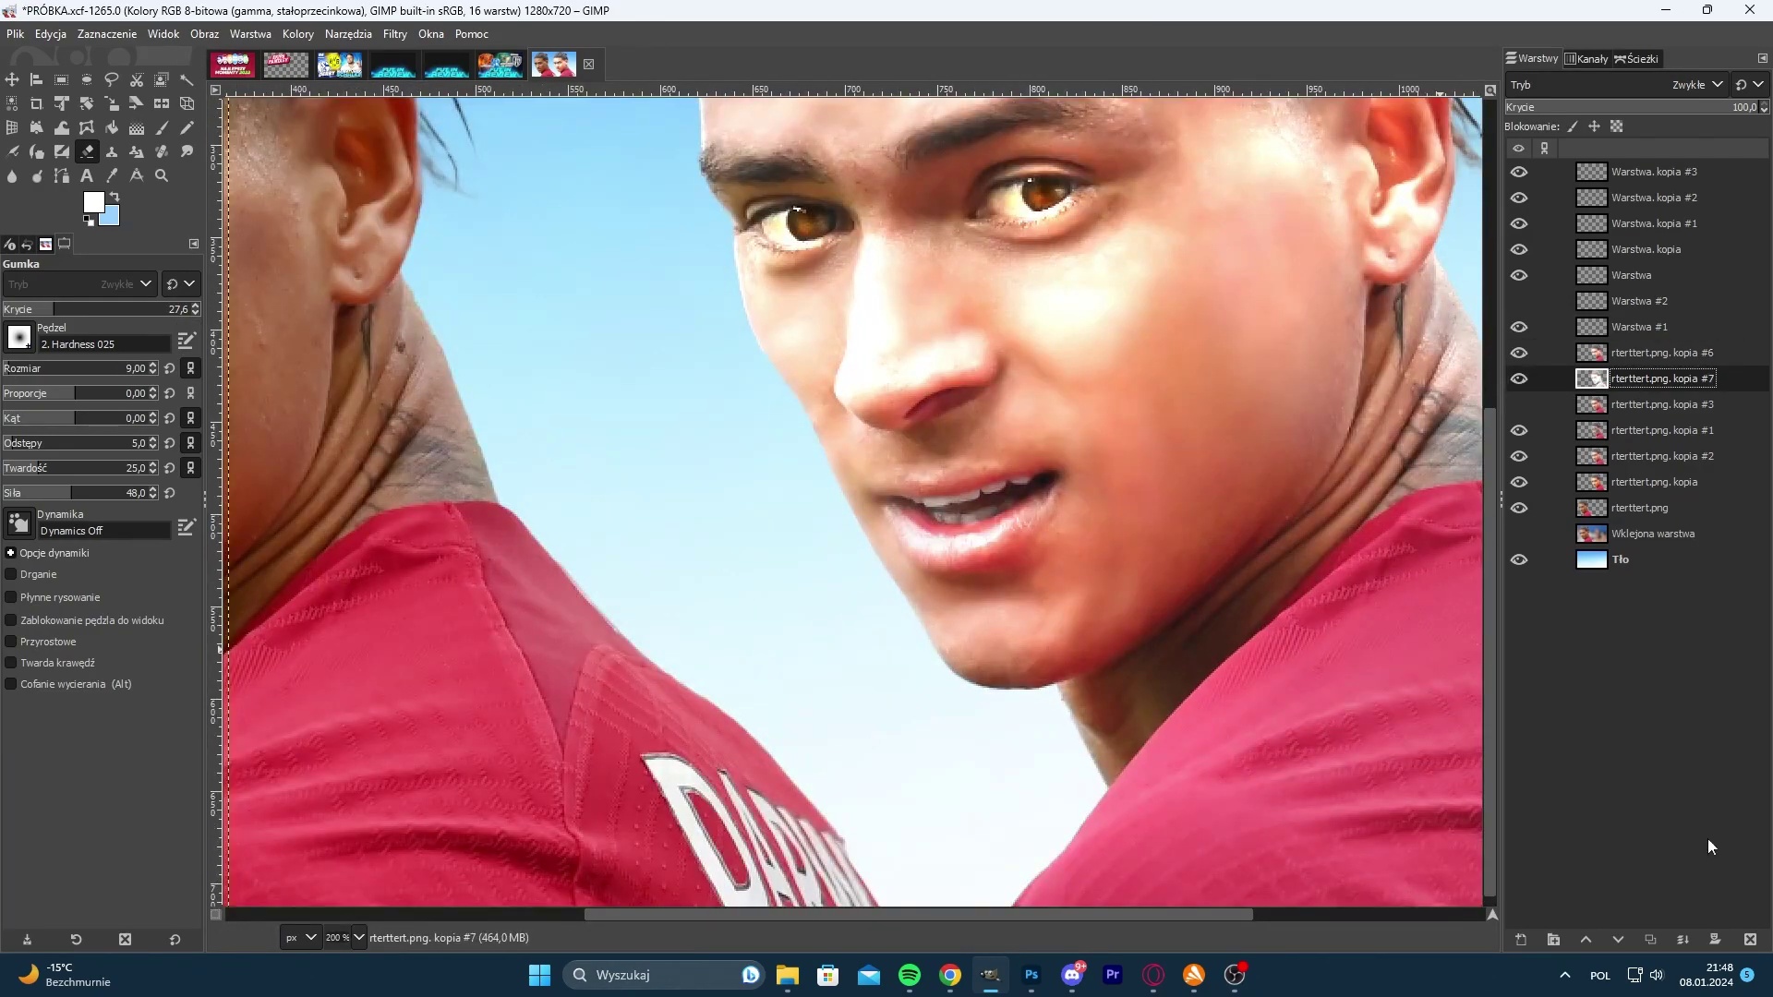
{"action": "left_click", "coordinate": [1650, 939]}
{"action": "key", "text": "ctrl+z"}
{"action": "scroll", "coordinate": [737, 492], "scroll_direction": "down", "scroll_amount": 4}
{"action": "scroll", "coordinate": [737, 492], "scroll_direction": "up", "scroll_amount": 2}
- Add a new transparent layer above the color face layer and paint white dots over the teeth with the Paintbrush at size 24
{"action": "left_click", "coordinate": [1626, 354]}
{"action": "scroll", "coordinate": [762, 415], "scroll_direction": "up", "scroll_amount": 3}
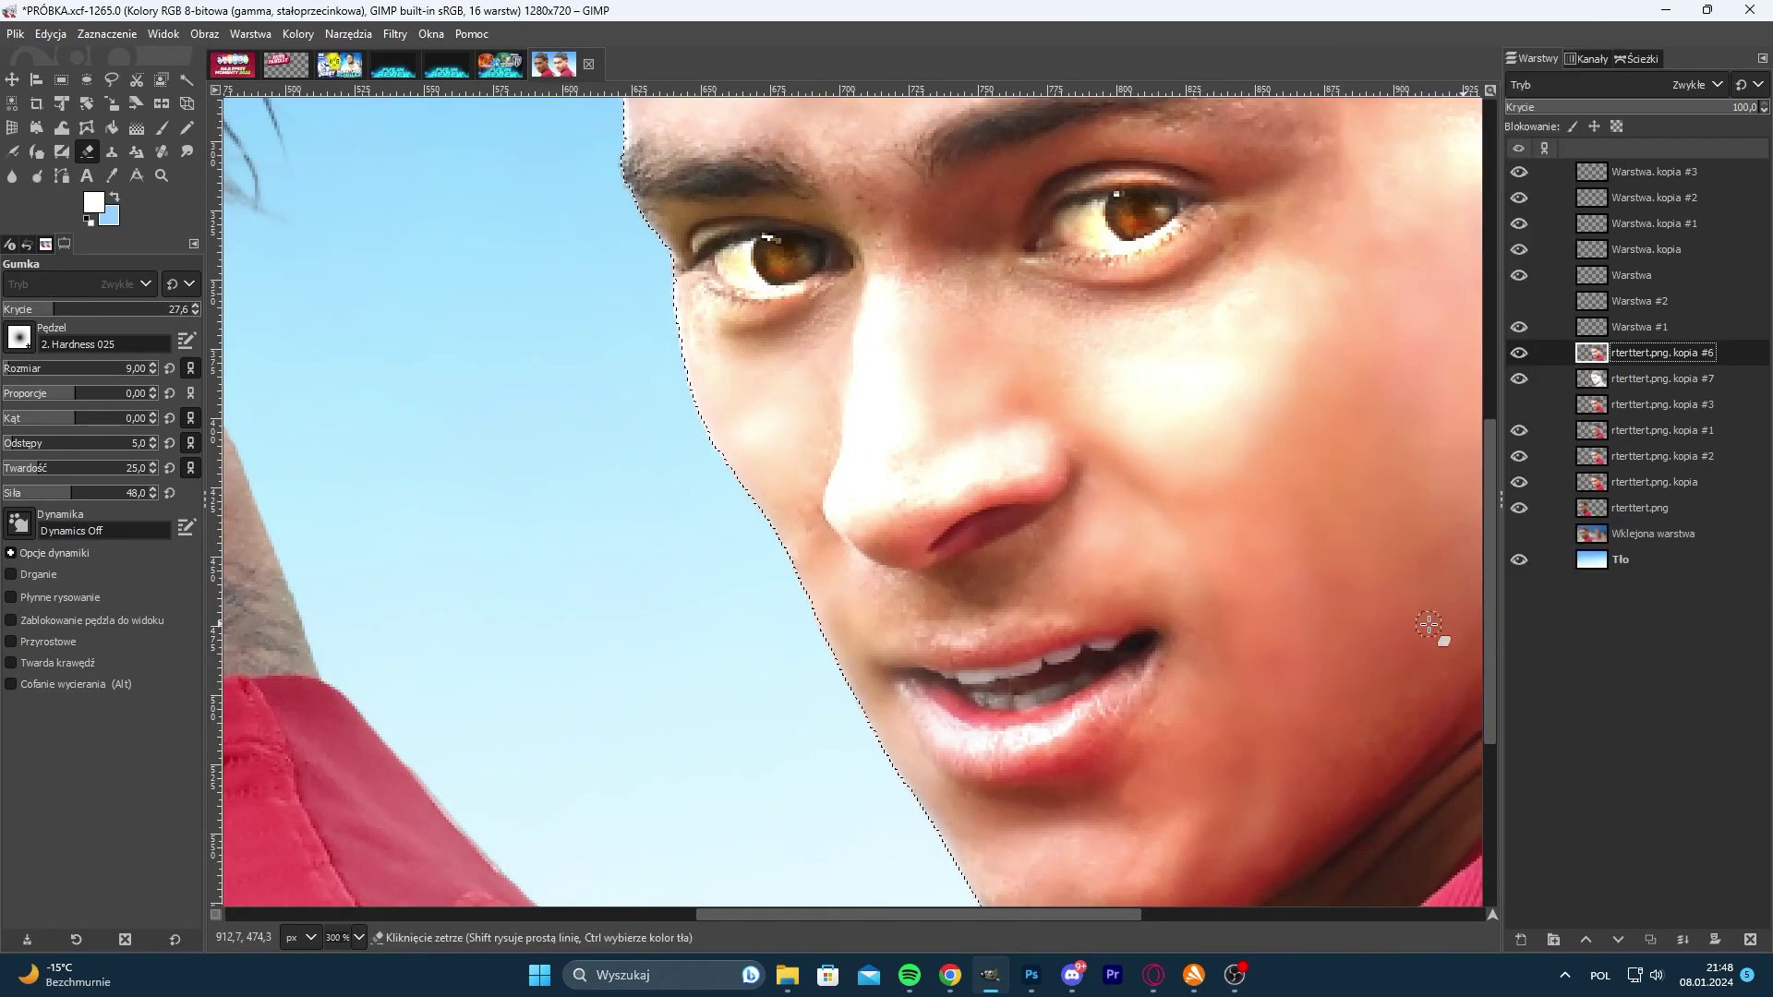
{"action": "scroll", "coordinate": [1089, 683], "scroll_direction": "up", "scroll_amount": 2}
{"action": "scroll", "coordinate": [1213, 630], "scroll_direction": "down", "scroll_amount": 7}
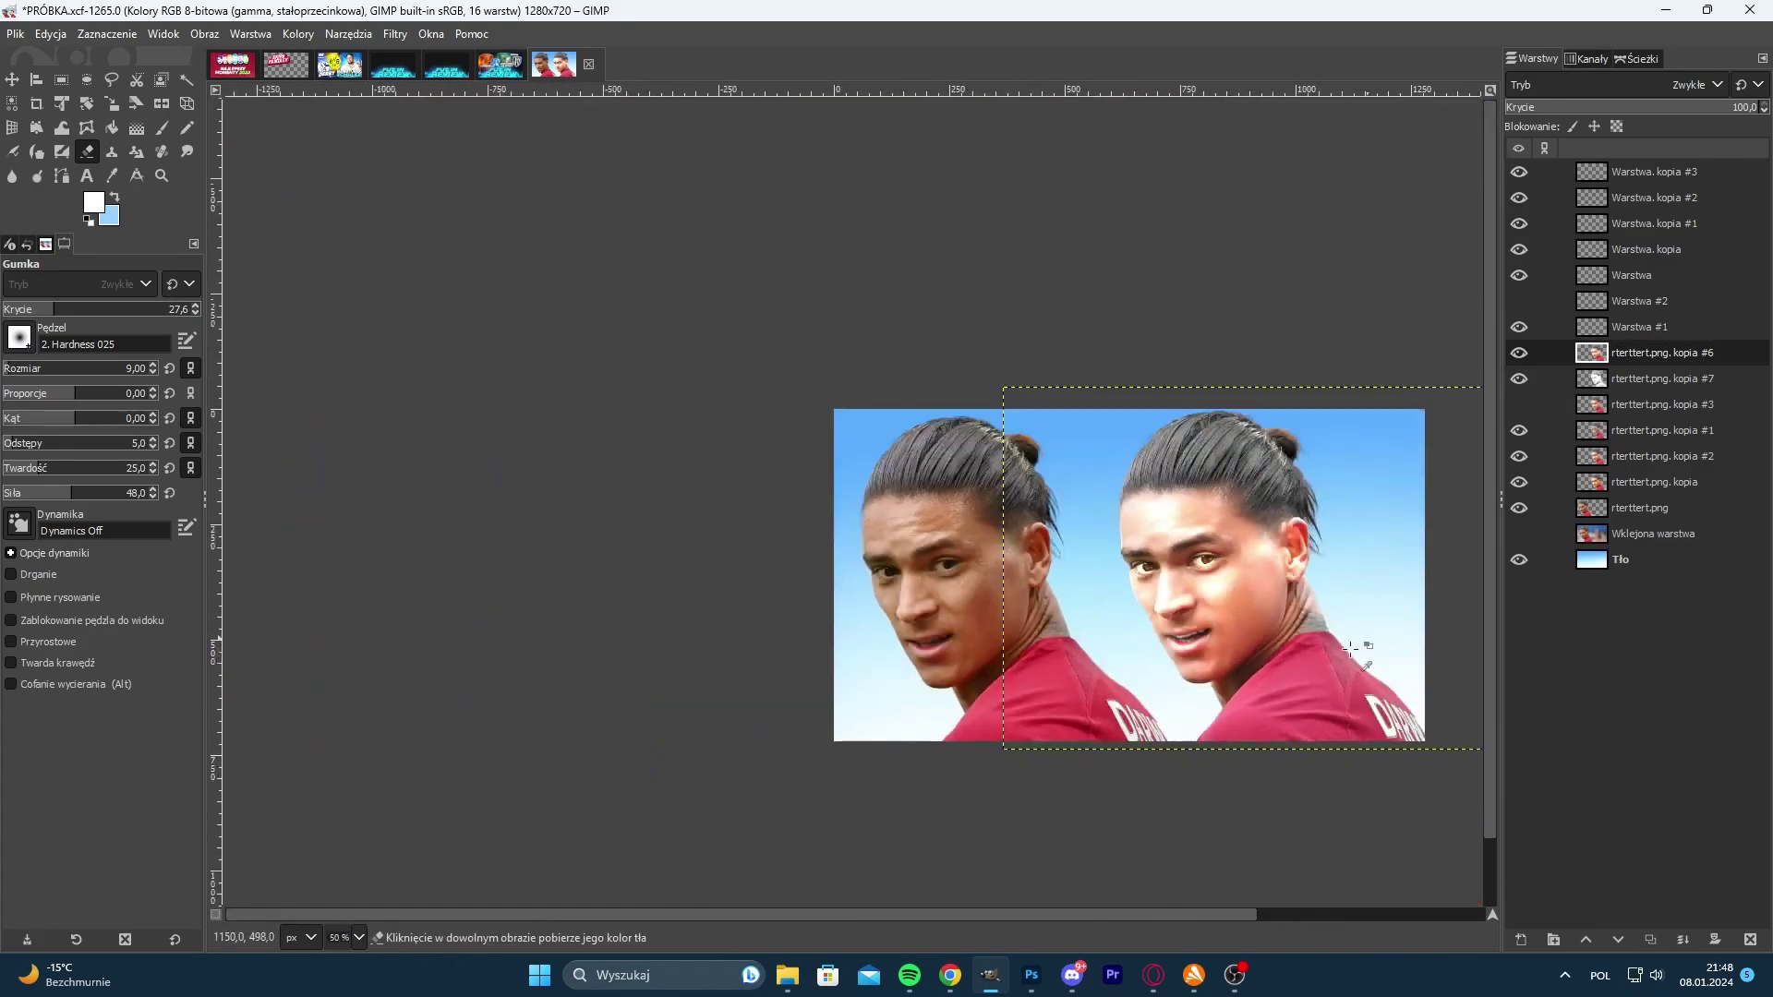
{"action": "left_click", "coordinate": [1520, 939]}
{"action": "scroll", "coordinate": [1241, 660], "scroll_direction": "up", "scroll_amount": 4}
{"action": "left_click", "coordinate": [162, 127]}
{"action": "left_click", "coordinate": [20, 368]}
{"action": "scroll", "coordinate": [1052, 548], "scroll_direction": "up", "scroll_amount": 3}
{"action": "left_click", "coordinate": [783, 545]}
{"action": "left_click", "coordinate": [854, 534]}
{"action": "left_click", "coordinate": [1023, 492]}
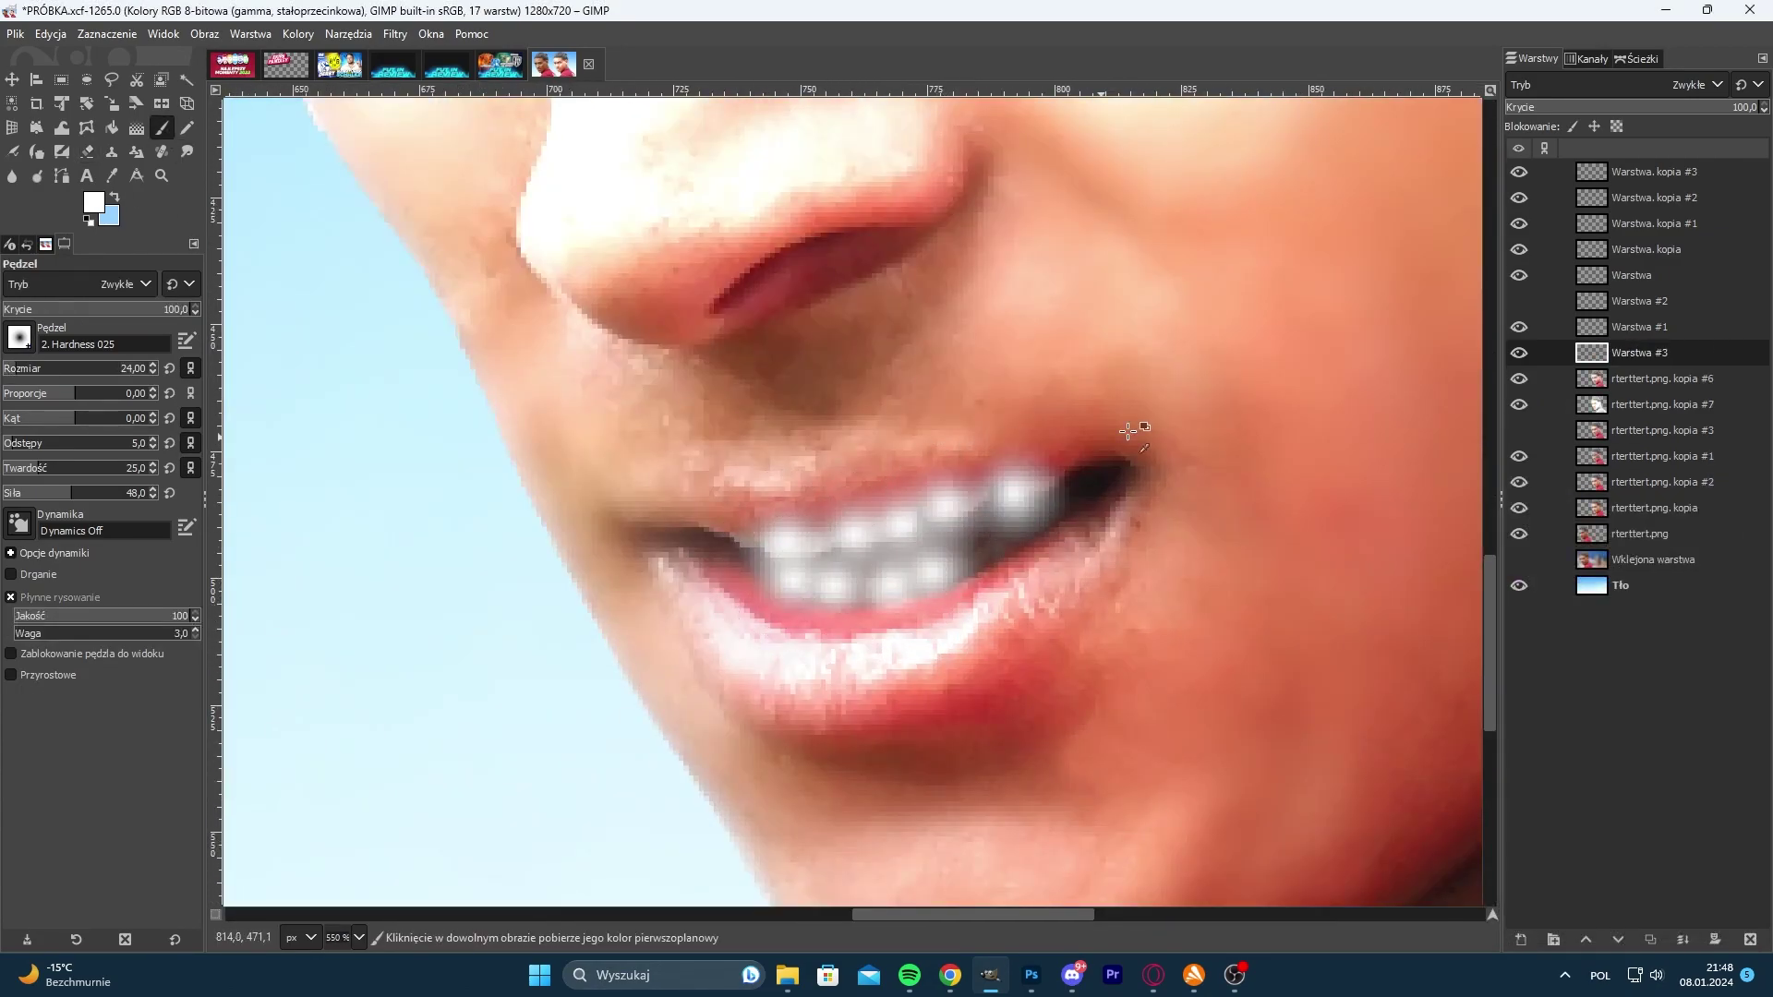
- Set the blend mode of the white teeth layer to Soft light
{"action": "scroll", "coordinate": [1120, 423], "scroll_direction": "down", "scroll_amount": 4}
{"action": "left_click", "coordinate": [1607, 85]}
{"action": "left_click", "coordinate": [1569, 507]}
{"action": "left_click", "coordinate": [1650, 939]}
{"action": "scroll", "coordinate": [950, 720], "scroll_direction": "down", "scroll_amount": 1}
{"action": "key", "text": "ctrl+z"}
- Apply a Gaussian blur of 1.50 in X and Y to the white teeth layer Warstwa #3
{"action": "scroll", "coordinate": [1069, 628], "scroll_direction": "up", "scroll_amount": 3}
{"action": "left_click", "coordinate": [395, 35]}
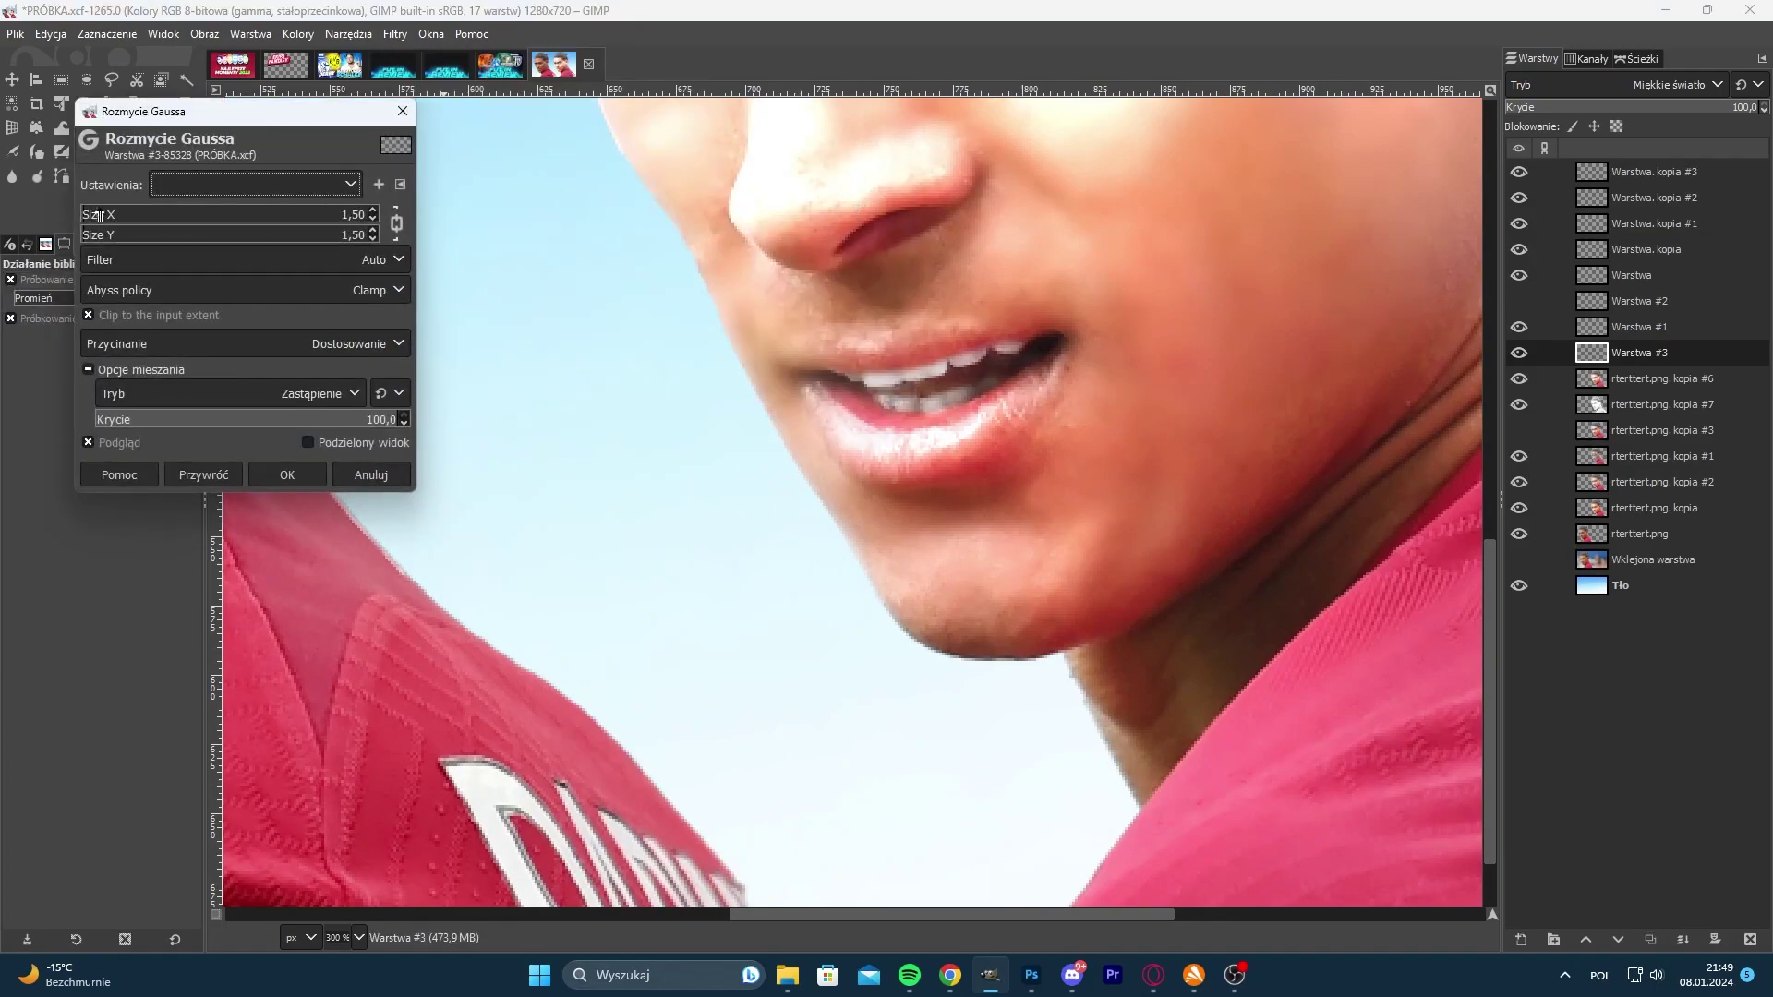
{"action": "left_click", "coordinate": [289, 475]}
- Duplicate the white teeth layer three times, and undo the last two duplicates
{"action": "left_click", "coordinate": [1650, 940]}
{"action": "left_click", "coordinate": [1650, 940]}
{"action": "left_click", "coordinate": [1650, 940]}
{"action": "scroll", "coordinate": [1100, 688], "scroll_direction": "down", "scroll_amount": 4}
{"action": "key", "text": "ctrl+z"}
{"action": "key", "text": "ctrl+z"}
- Erase lightly along the teeth on the white teeth layers with the Eraser at size 10 and opacity 27.6
{"action": "scroll", "coordinate": [1094, 638], "scroll_direction": "up", "scroll_amount": 6}
{"action": "left_click", "coordinate": [87, 152]}
{"action": "scroll", "coordinate": [814, 570], "scroll_direction": "up", "scroll_amount": 2}
{"action": "left_click_drag", "start_coordinate": [738, 527], "coordinate": [980, 482]}
{"action": "left_click", "coordinate": [1640, 378]}
{"action": "left_click", "coordinate": [1639, 353]}
- Duplicate the white teeth layer twice more and save the image
{"action": "left_click", "coordinate": [1650, 940]}
{"action": "left_click", "coordinate": [1650, 940]}
{"action": "scroll", "coordinate": [817, 673], "scroll_direction": "down", "scroll_amount": 9}
{"action": "scroll", "coordinate": [954, 517], "scroll_direction": "up", "scroll_amount": 2}
{"action": "scroll", "coordinate": [960, 637], "scroll_direction": "down", "scroll_amount": 2}
{"action": "key", "text": "ctrl+s"}
- Try duplicating the face layer rterttert.png. kopia #6 and adjusting the saturation of the copy
{"action": "scroll", "coordinate": [981, 699], "scroll_direction": "up", "scroll_amount": 5}
{"action": "left_click", "coordinate": [1662, 457]}
{"action": "left_click", "coordinate": [1650, 940]}
{"action": "left_click", "coordinate": [298, 34]}
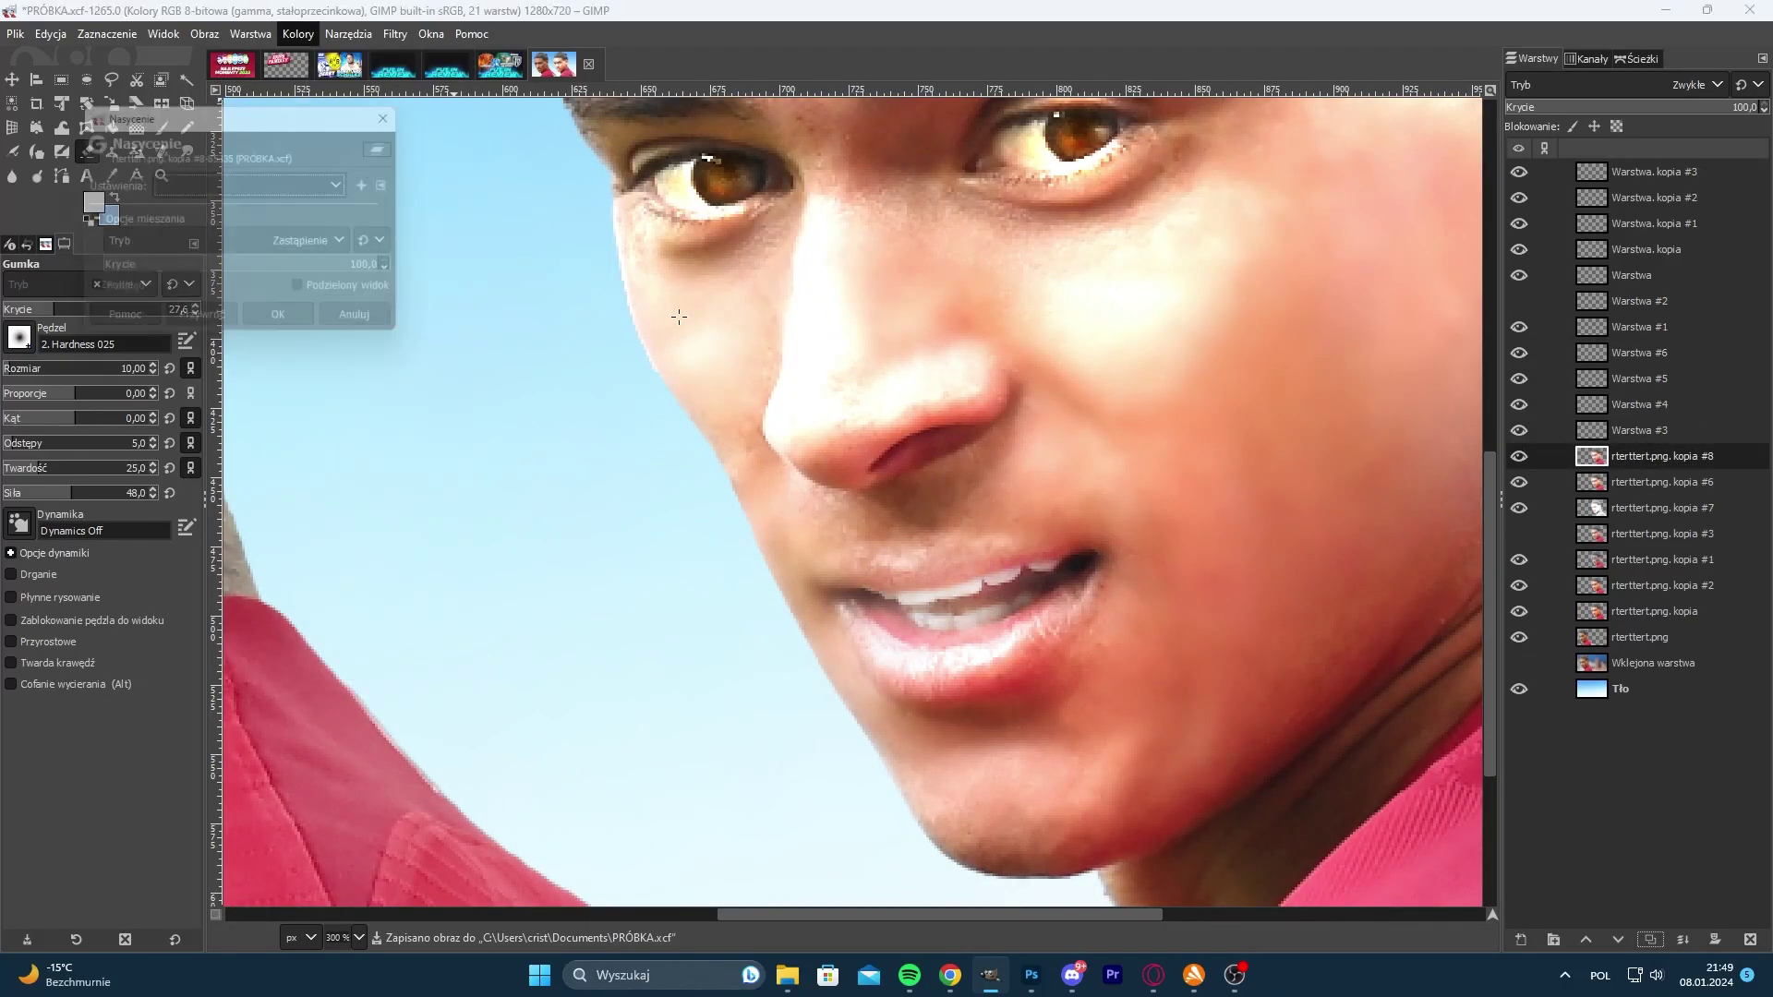
{"action": "left_click", "coordinate": [351, 139]}
{"action": "left_click", "coordinate": [303, 213]}
{"action": "left_click", "coordinate": [281, 373]}
{"action": "mouse_move", "coordinate": [1597, 483]}
{"action": "left_mouse_down"}
{"action": "mouse_move", "coordinate": [1597, 448]}
{"action": "mouse_move", "coordinate": [1699, 490]}
{"action": "left_mouse_up"}
- Undo the saturation adjustment and the duplication of the face layer
{"action": "left_click", "coordinate": [87, 152]}
{"action": "left_click", "coordinate": [31, 367]}
{"action": "scroll", "coordinate": [970, 565], "scroll_direction": "down", "scroll_amount": 5}
{"action": "left_click", "coordinate": [1721, 515]}
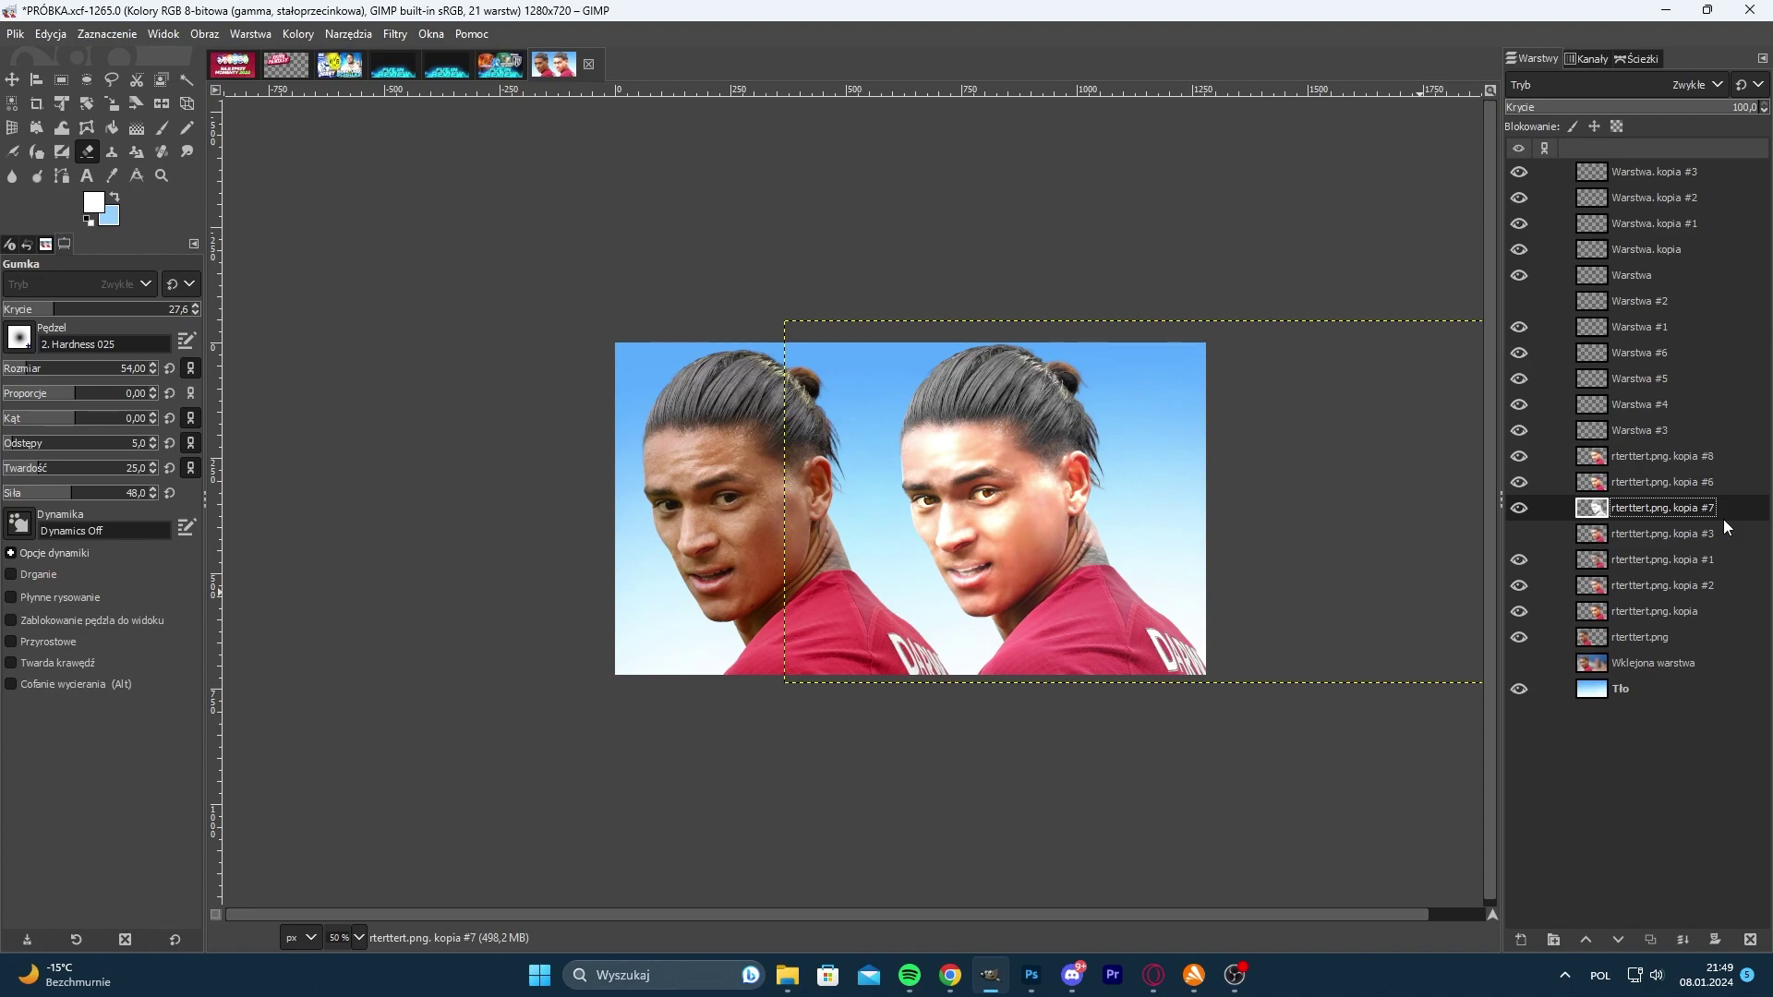
{"action": "key", "text": "ctrl+z"}
{"action": "key", "text": "ctrl+z"}
{"action": "key", "text": "ctrl+z"}
{"action": "key", "text": "ctrl+z"}
{"action": "key", "text": "ctrl+z"}
- Erase lightly around the mouth on teeth layers Warstwa #3 to #6 with the Eraser at size 54 and opacity 27.6, and save
{"action": "scroll", "coordinate": [1103, 505], "scroll_direction": "down", "scroll_amount": 2}
{"action": "scroll", "coordinate": [1050, 537], "scroll_direction": "up", "scroll_amount": 6}
{"action": "left_click", "coordinate": [1717, 430]}
{"action": "left_click", "coordinate": [869, 610]}
{"action": "key", "text": "Page_Up"}
{"action": "key", "text": "Page_Up"}
{"action": "key", "text": "Page_Up"}
{"action": "scroll", "coordinate": [882, 594], "scroll_direction": "down", "scroll_amount": 5}
{"action": "key", "text": "ctrl+s"}
{"action": "scroll", "coordinate": [909, 591], "scroll_direction": "up", "scroll_amount": 2}
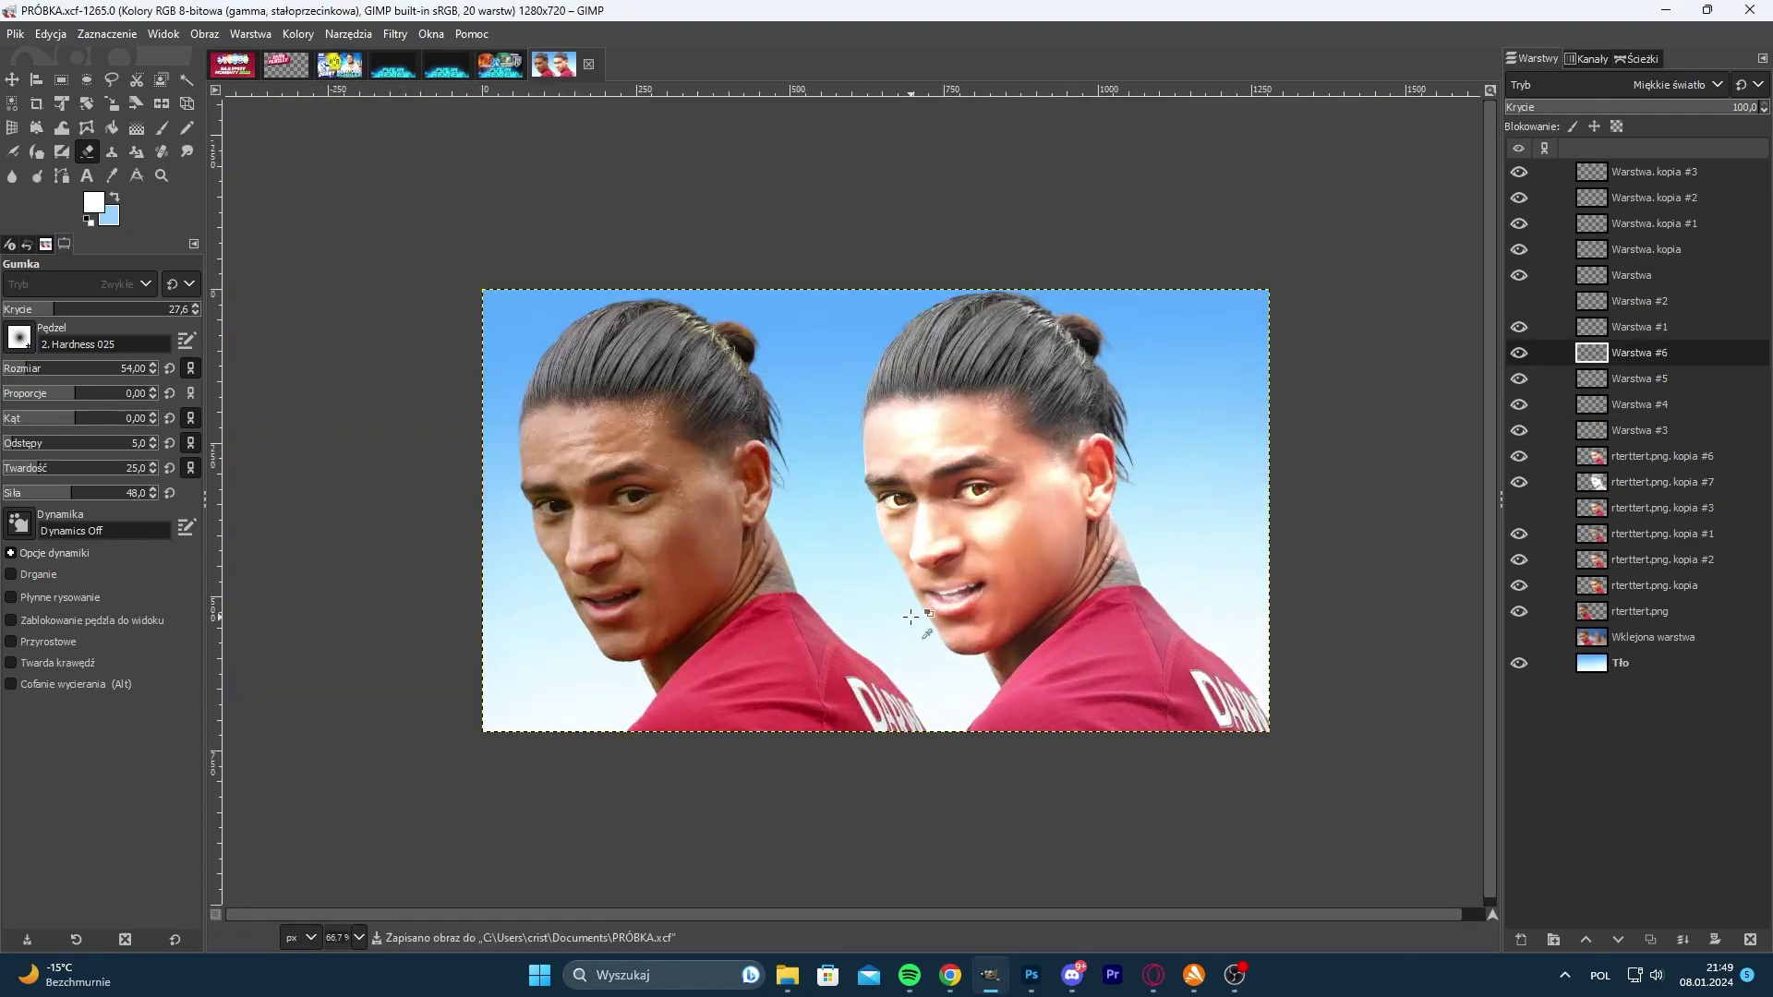
- Load the outline of the face layer rterttert.png. kopia #6 as a selection and invert it
{"action": "scroll", "coordinate": [909, 554], "scroll_direction": "down", "scroll_amount": 4}
{"action": "scroll", "coordinate": [910, 517], "scroll_direction": "up", "scroll_amount": 5}
{"action": "scroll", "coordinate": [891, 492], "scroll_direction": "down", "scroll_amount": 2}
{"action": "scroll", "coordinate": [891, 492], "scroll_direction": "up", "scroll_amount": 2}
{"action": "right_click", "coordinate": [1674, 456]}
{"action": "left_click", "coordinate": [1570, 556]}
{"action": "left_click", "coordinate": [106, 34]}
{"action": "left_click", "coordinate": [139, 244]}
{"action": "left_click", "coordinate": [254, 313]}
{"action": "left_click", "coordinate": [161, 128]}
{"action": "key", "text": "ctrl+i"}
- Add a new layer at the top of the stack and paint soft white beside the retouched face with the Paintbrush at size 721
{"action": "left_click", "coordinate": [1653, 172]}
{"action": "left_click", "coordinate": [1520, 940]}
{"action": "mouse_move", "coordinate": [877, 499]}
{"action": "left_mouse_down"}
{"action": "mouse_move", "coordinate": [871, 601]}
{"action": "mouse_move", "coordinate": [854, 586]}
{"action": "left_mouse_up"}
- Reselect the area outside the retouched player's outline and clear the white paint there from the new layer
{"action": "left_click", "coordinate": [1593, 488]}
{"action": "right_click", "coordinate": [1630, 611]}
{"action": "left_click", "coordinate": [1579, 887]}
{"action": "key", "text": "Delete"}
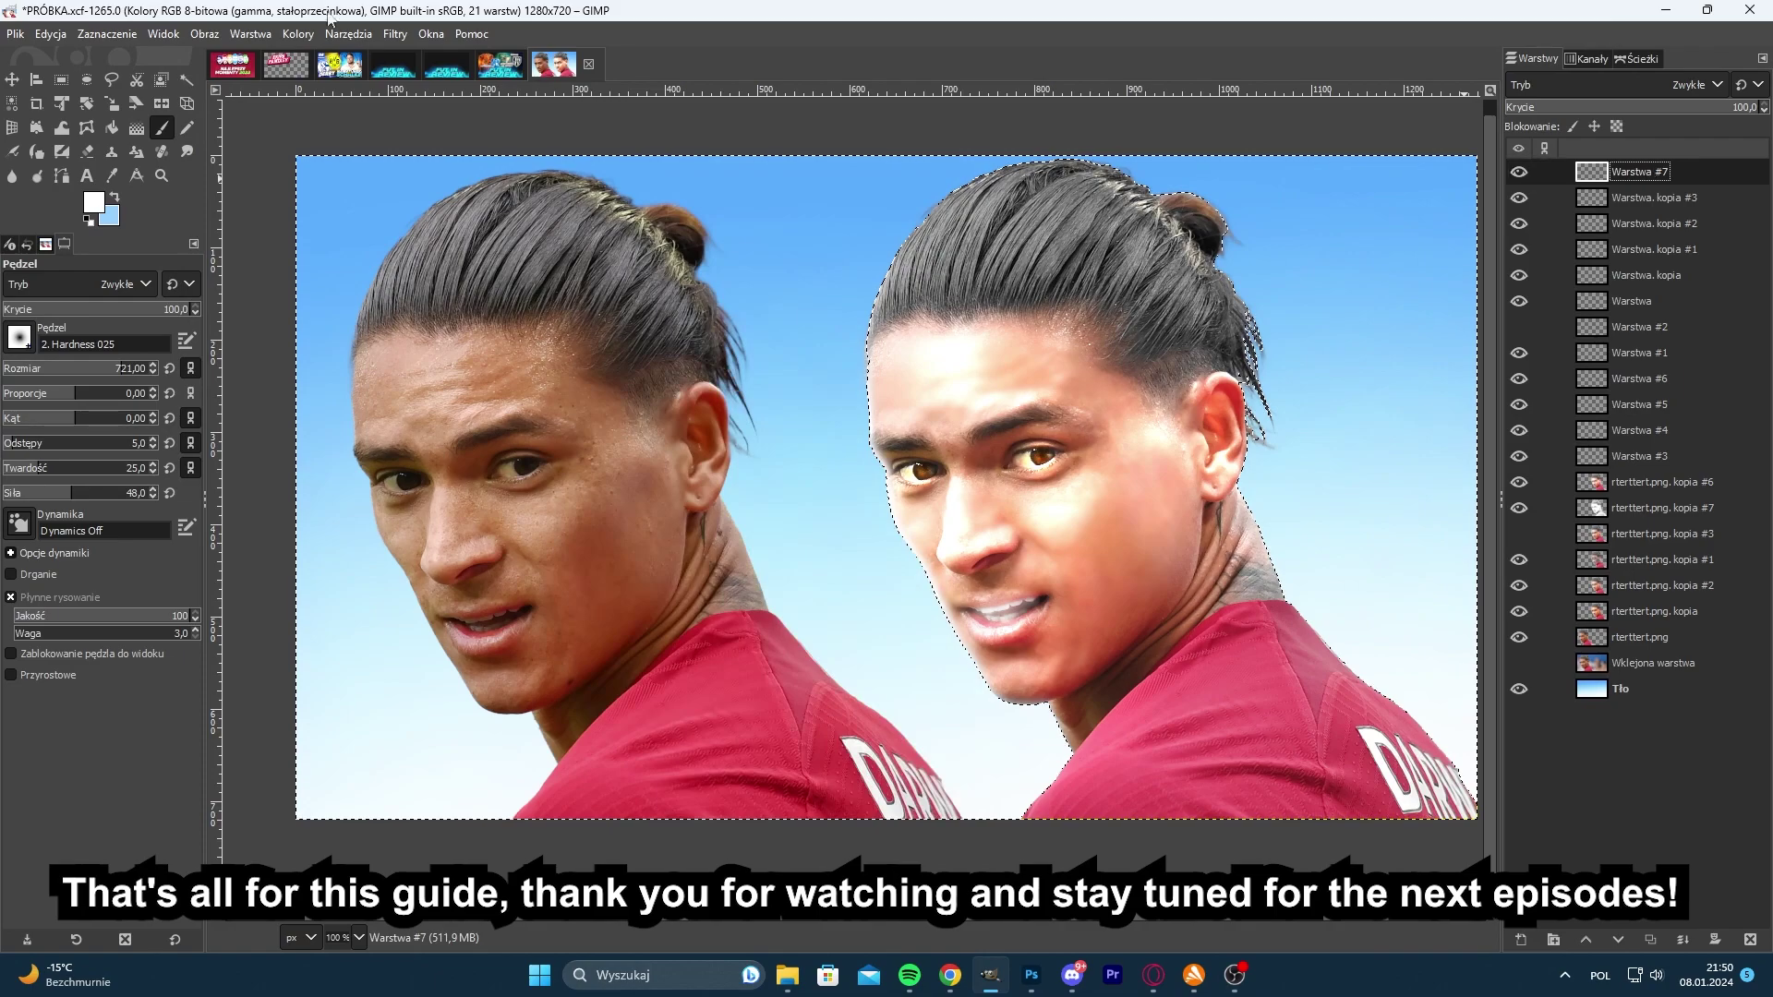
- Remove the selection and erase the white glow around the mouth with the Eraser at size 177, raising its opacity to 100
{"action": "left_click", "coordinate": [164, 34]}
{"action": "mouse_move", "coordinate": [107, 34]}
{"action": "left_click", "coordinate": [110, 84]}
{"action": "left_click", "coordinate": [87, 152]}
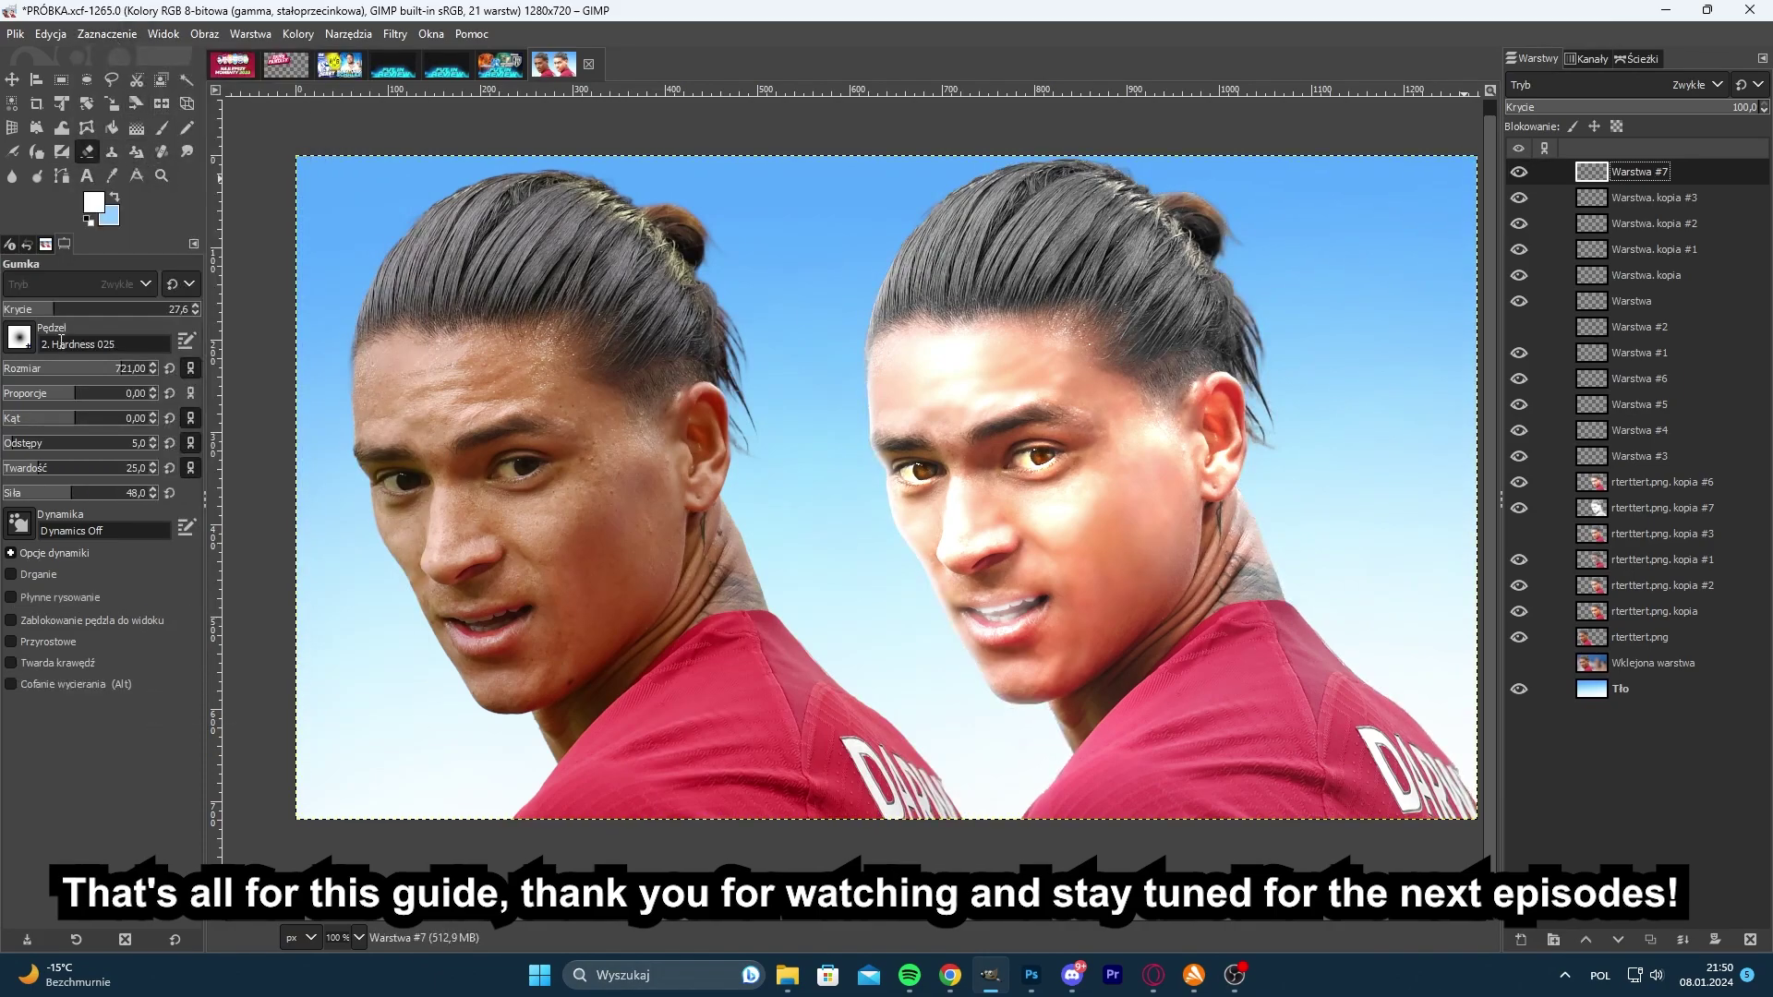
{"action": "left_click_drag", "start_coordinate": [1017, 606], "coordinate": [964, 612]}
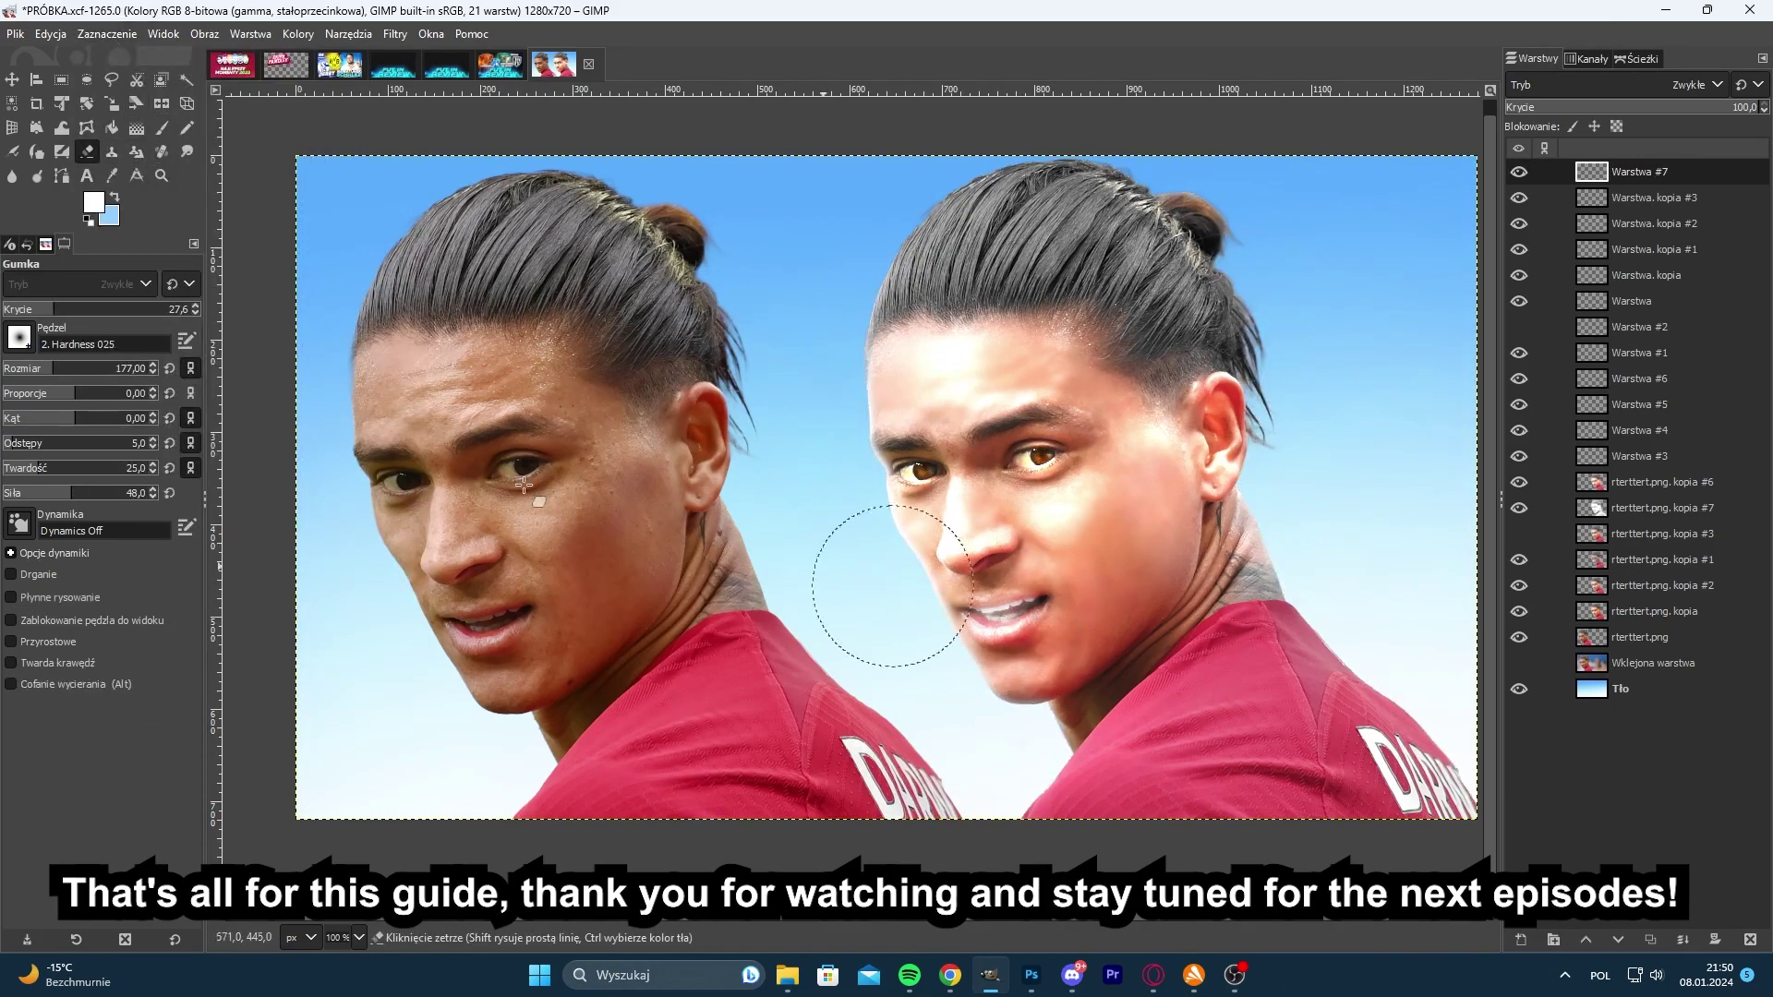
{"action": "left_click_drag", "start_coordinate": [149, 311], "coordinate": [207, 315]}
{"action": "mouse_move", "coordinate": [1023, 610]}
{"action": "left_mouse_down"}
{"action": "mouse_move", "coordinate": [1008, 614]}
{"action": "mouse_move", "coordinate": [1038, 610]}
{"action": "left_mouse_up"}
- Set the blend mode of the white glow layer to Soft light and duplicate the layer
{"action": "left_click", "coordinate": [1603, 85]}
{"action": "left_click", "coordinate": [1562, 515]}
{"action": "left_click", "coordinate": [1652, 938]}
{"action": "scroll", "coordinate": [886, 487], "scroll_direction": "down", "scroll_amount": 2}
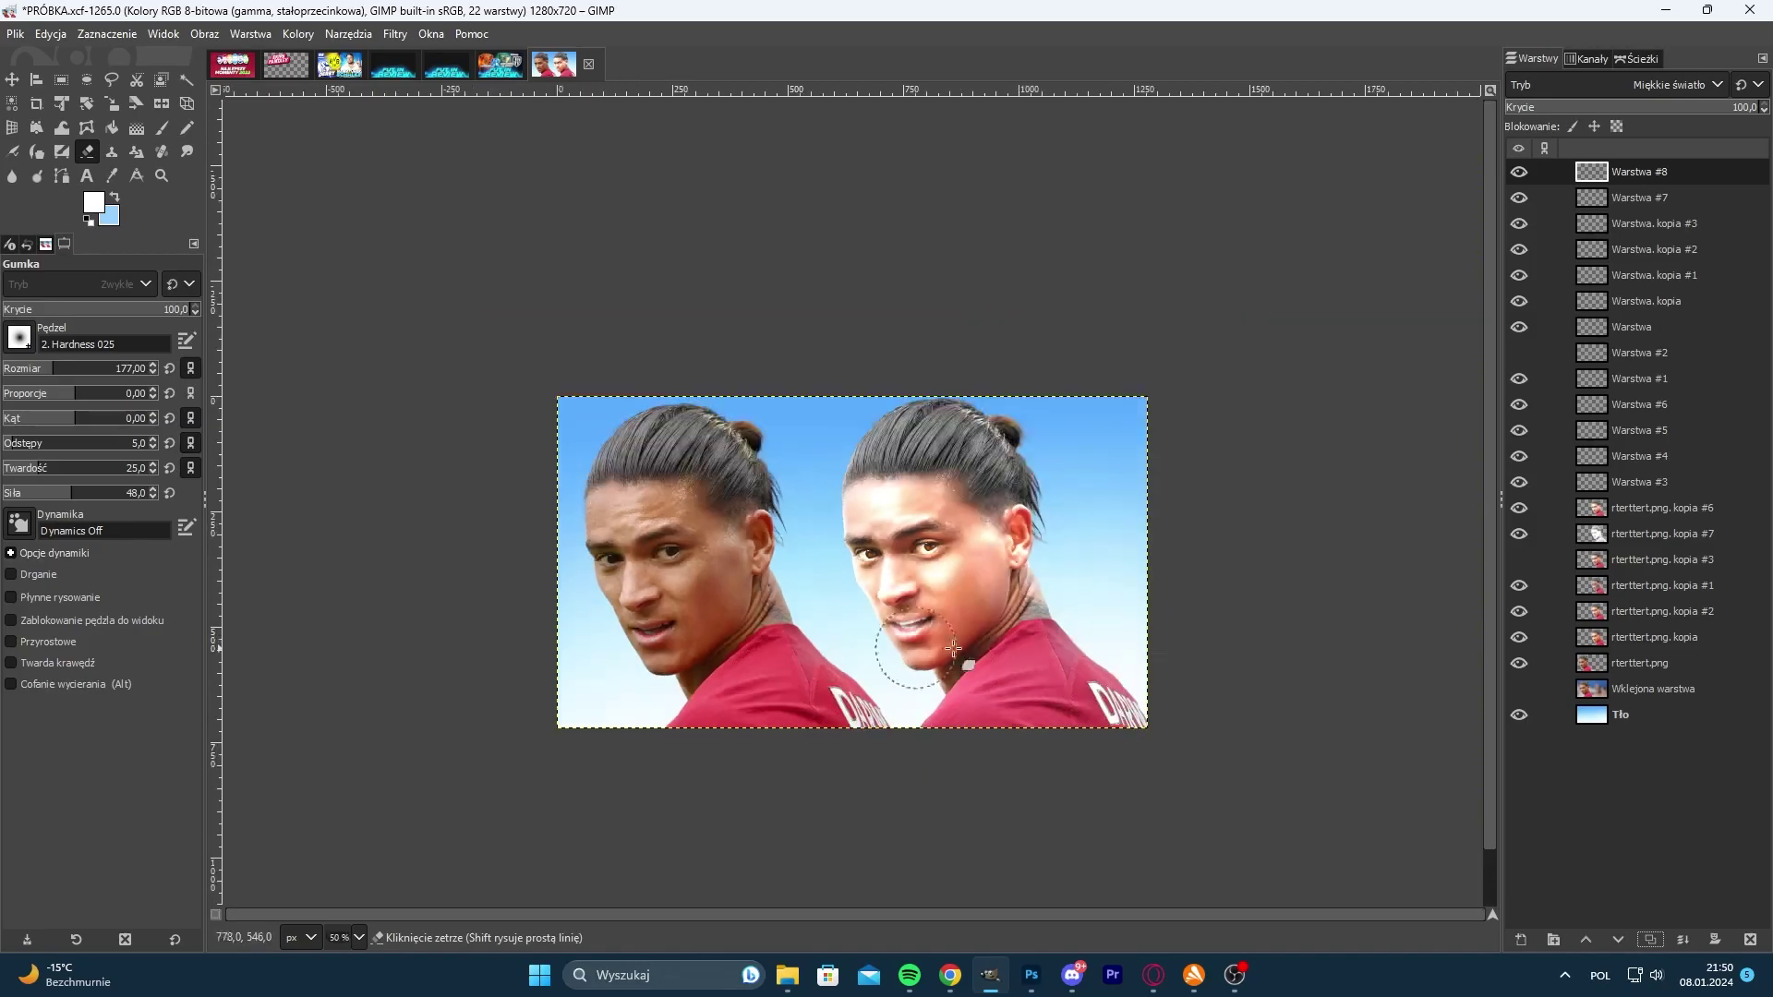
{"action": "scroll", "coordinate": [475, 317], "scroll_direction": "up", "scroll_amount": 4}
{"action": "scroll", "coordinate": [475, 316], "scroll_direction": "down", "scroll_amount": 4}
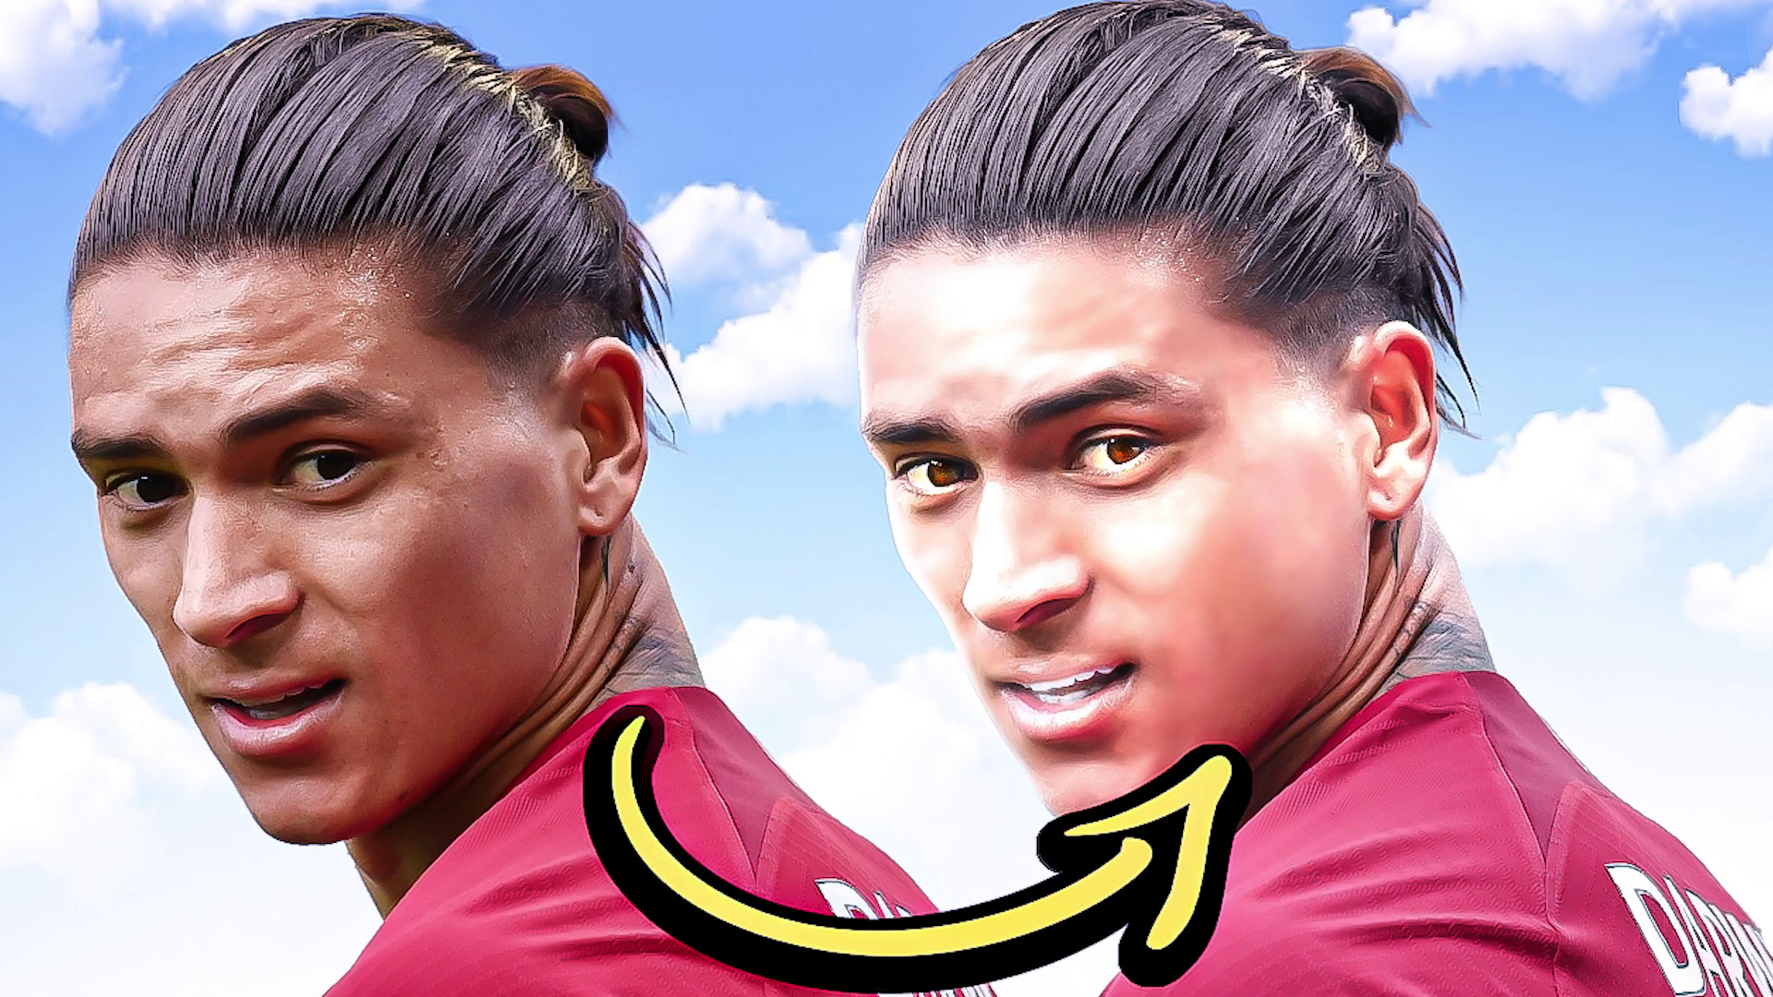